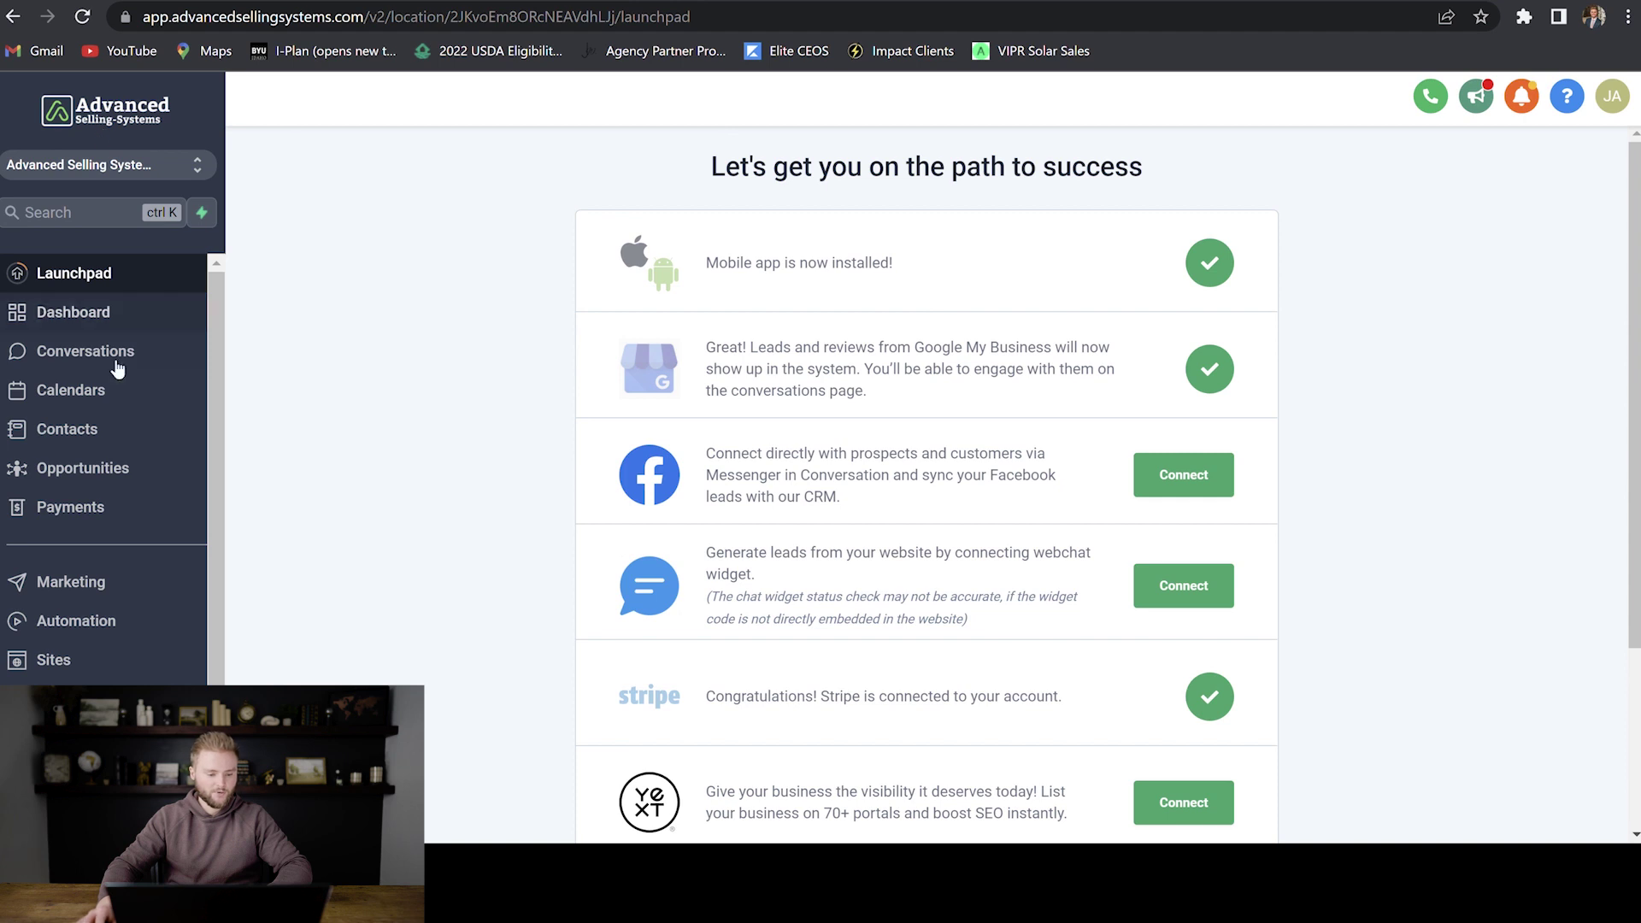
Step: Start a new funnel from Sites and open the funnel Template Library
{"action": "left_click", "coordinate": [85, 655]}
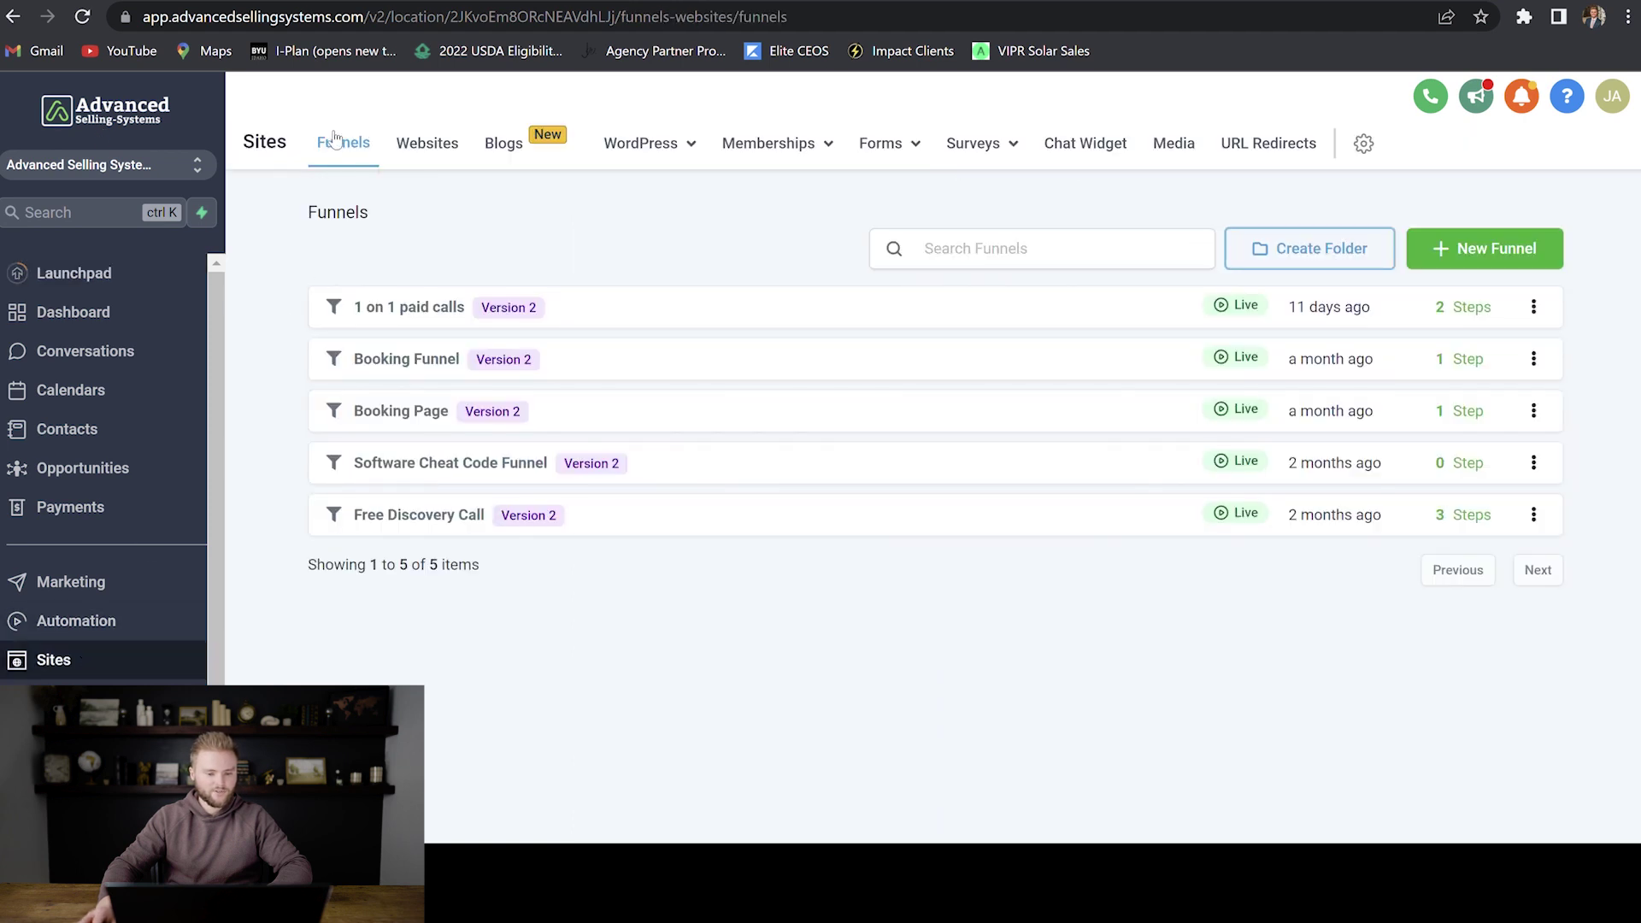
{"action": "left_click", "coordinate": [1502, 261]}
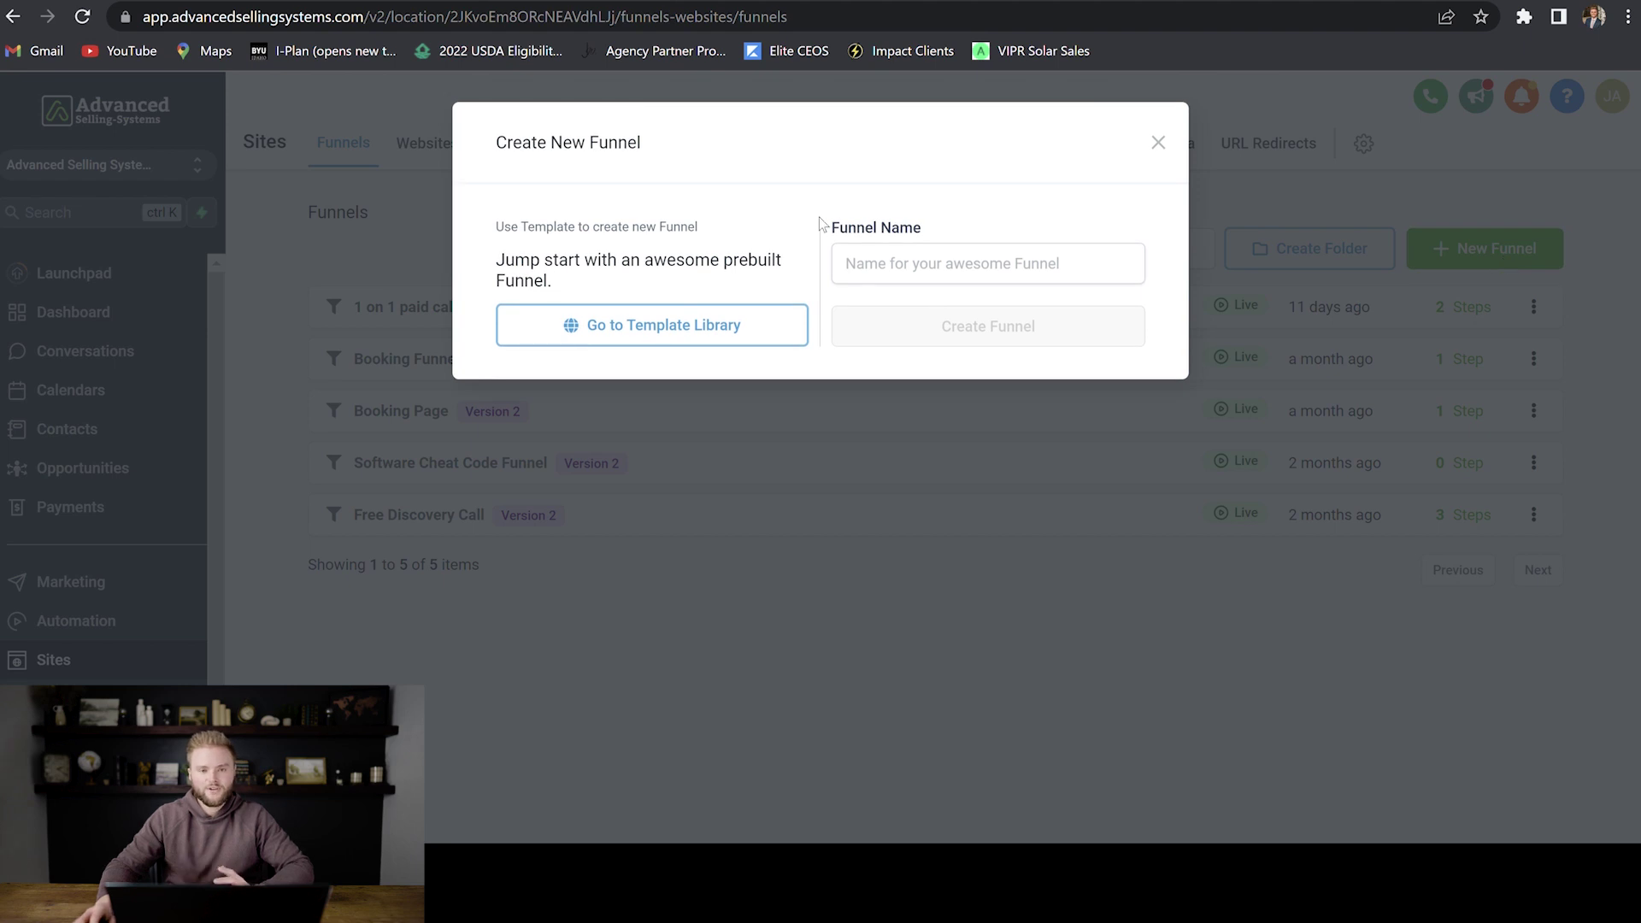
{"action": "left_click", "coordinate": [744, 337]}
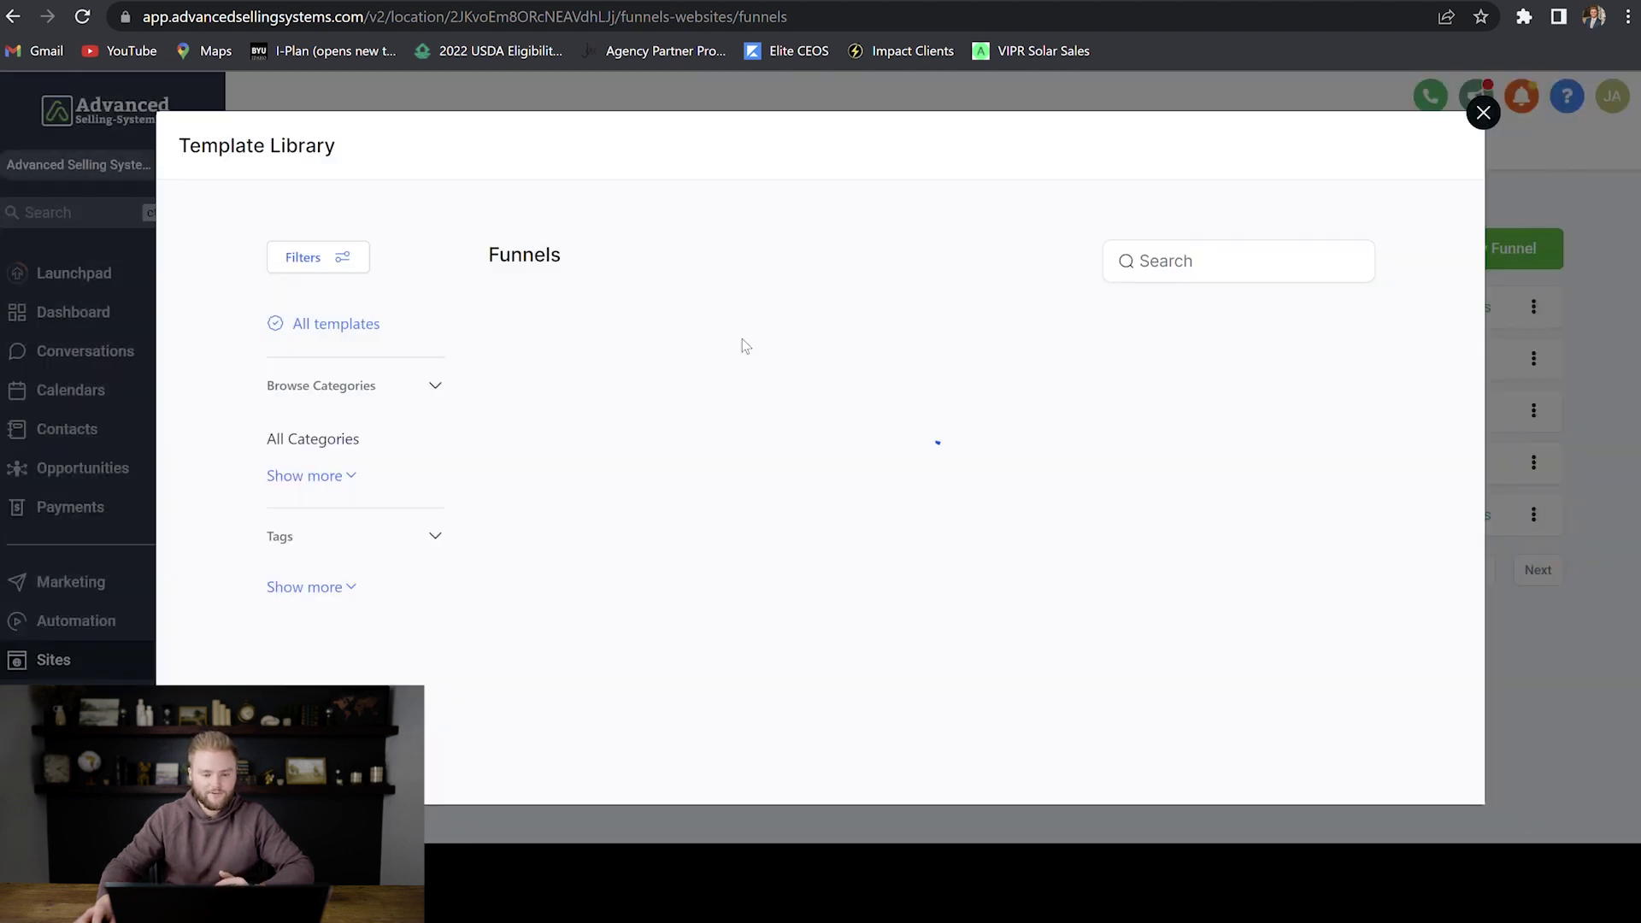
{"action": "mouse_move", "coordinate": [741, 337]}
Step: Browse the templates and filter the library to Lead Capture templates
{"action": "scroll", "coordinate": [821, 342], "scroll_direction": "down", "scroll_amount": 9}
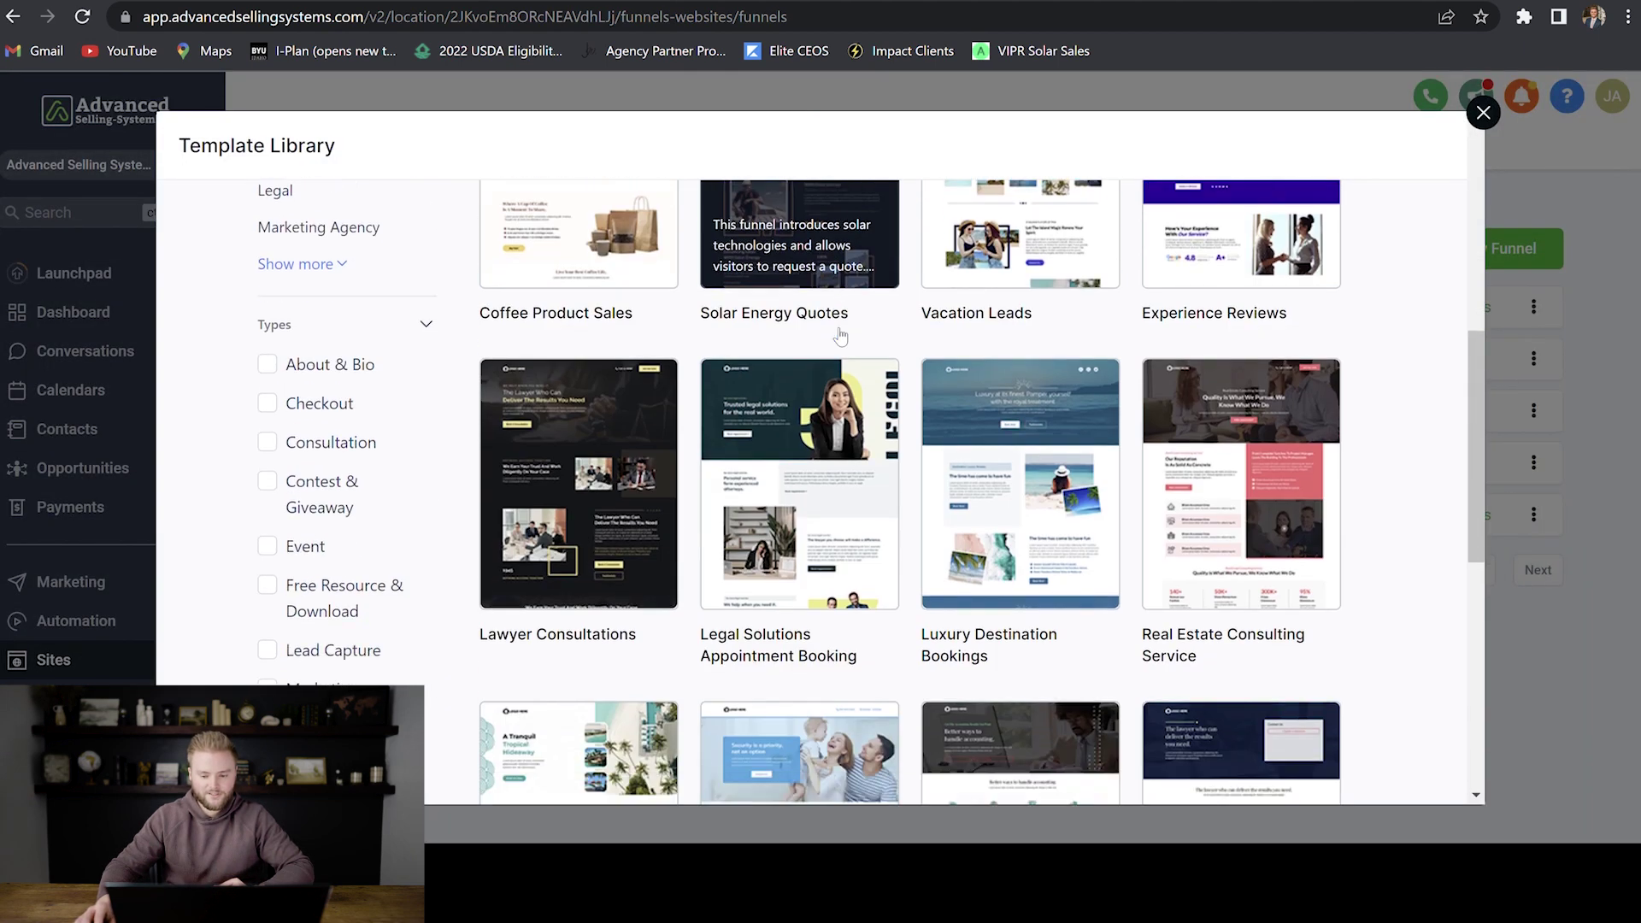
{"action": "scroll", "coordinate": [848, 354], "scroll_direction": "up", "scroll_amount": 4}
{"action": "scroll", "coordinate": [848, 354], "scroll_direction": "up", "scroll_amount": 3}
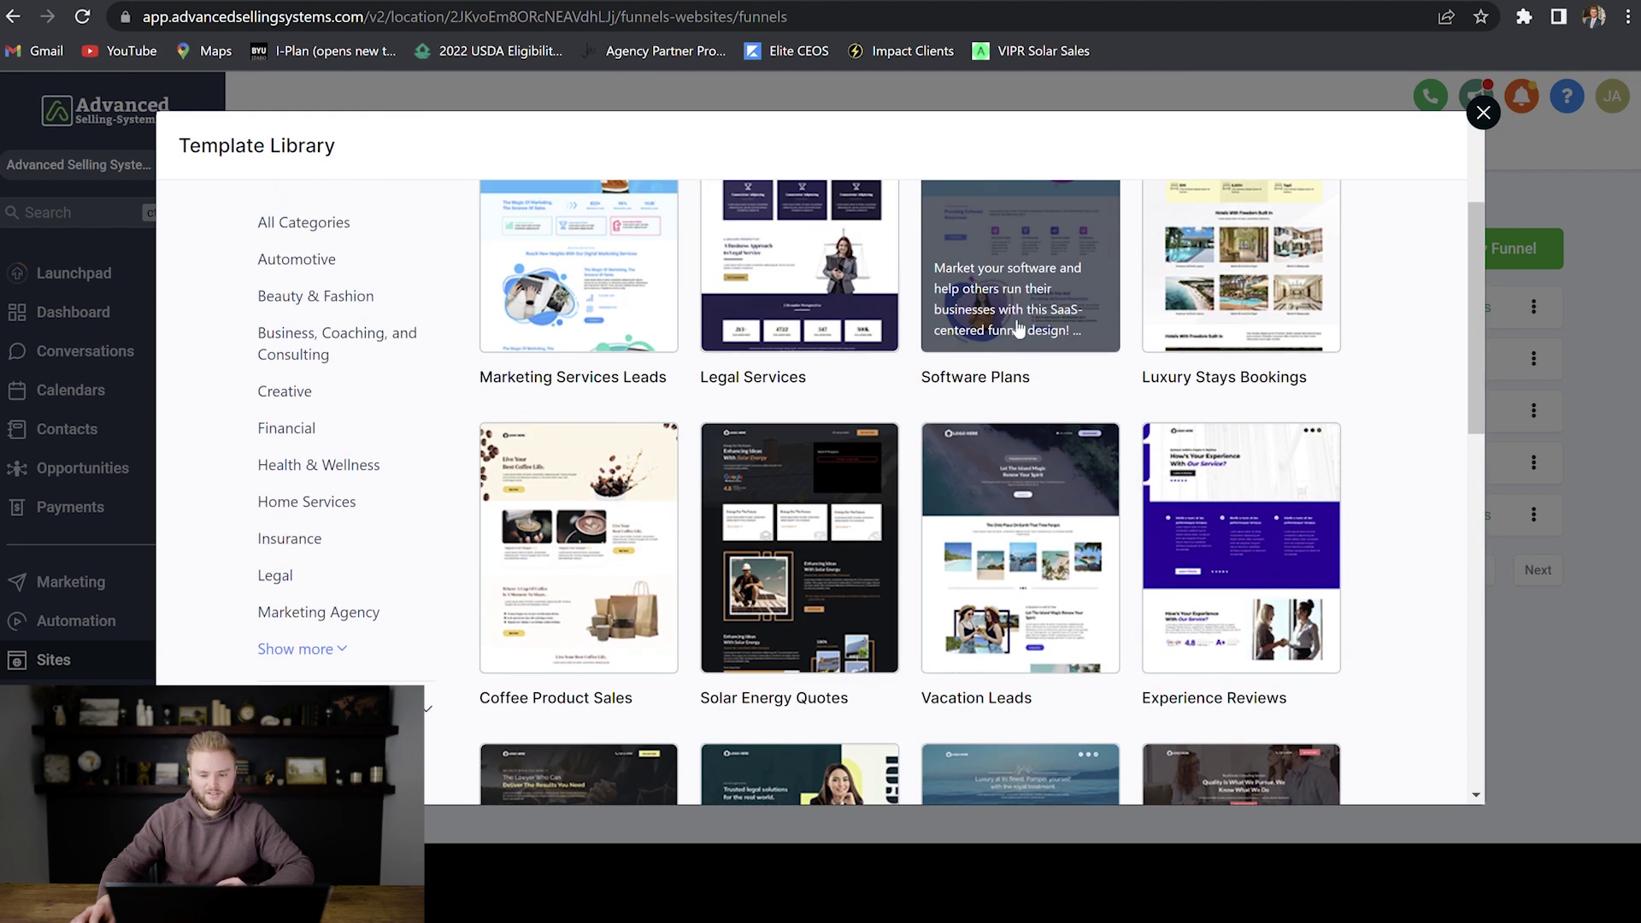
{"action": "scroll", "coordinate": [795, 334], "scroll_direction": "down", "scroll_amount": 5}
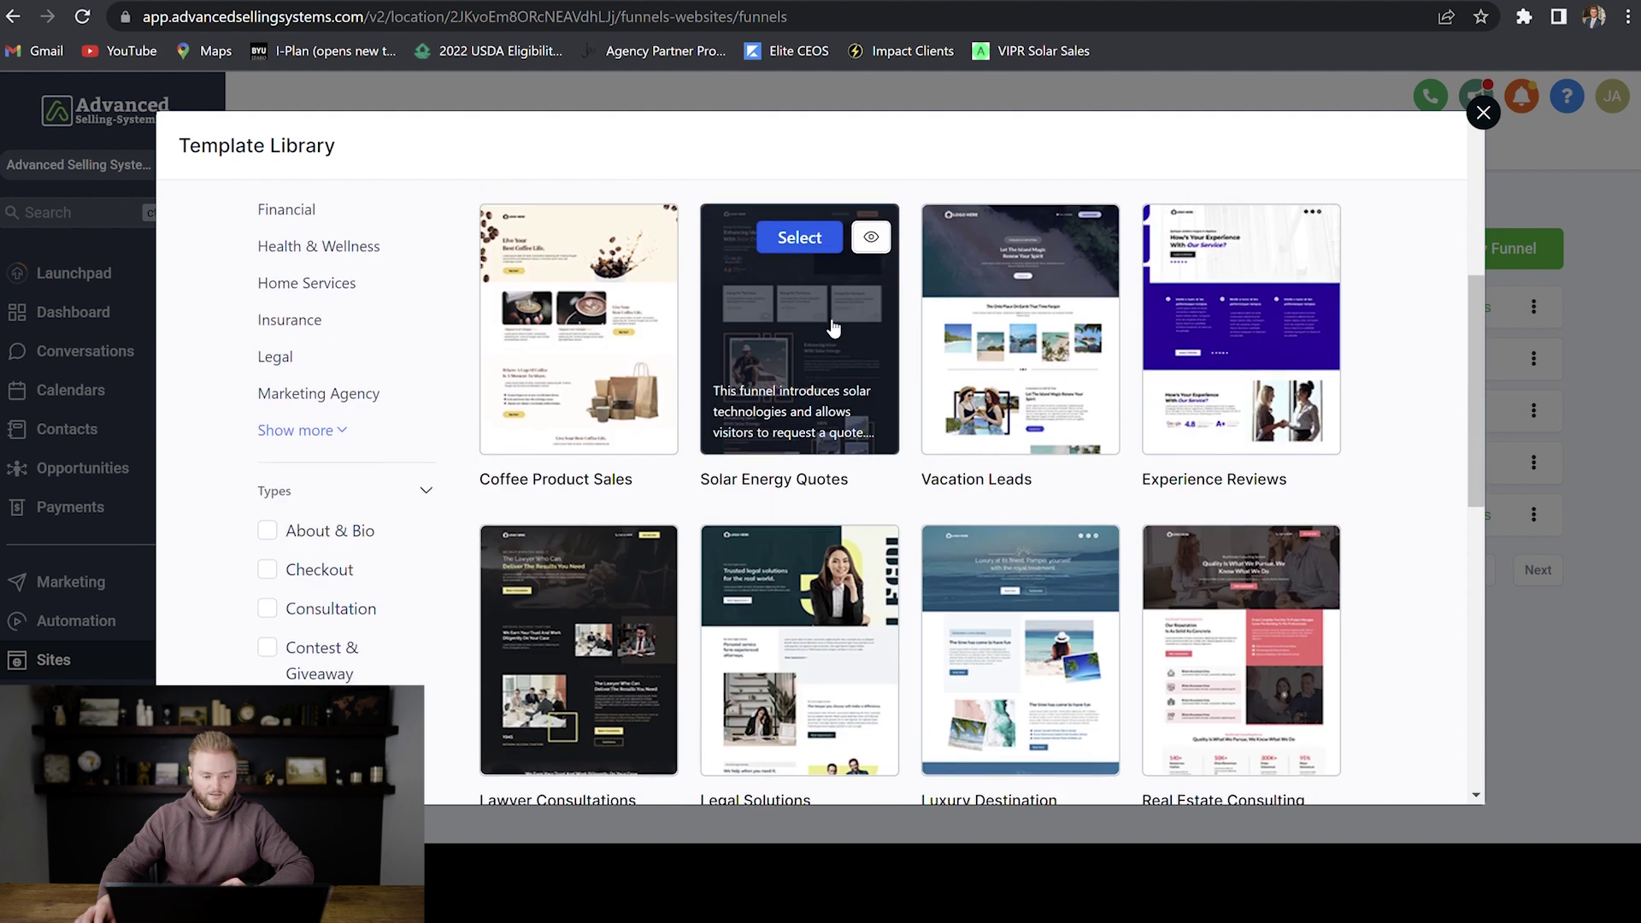
{"action": "scroll", "coordinate": [434, 558], "scroll_direction": "down", "scroll_amount": 2}
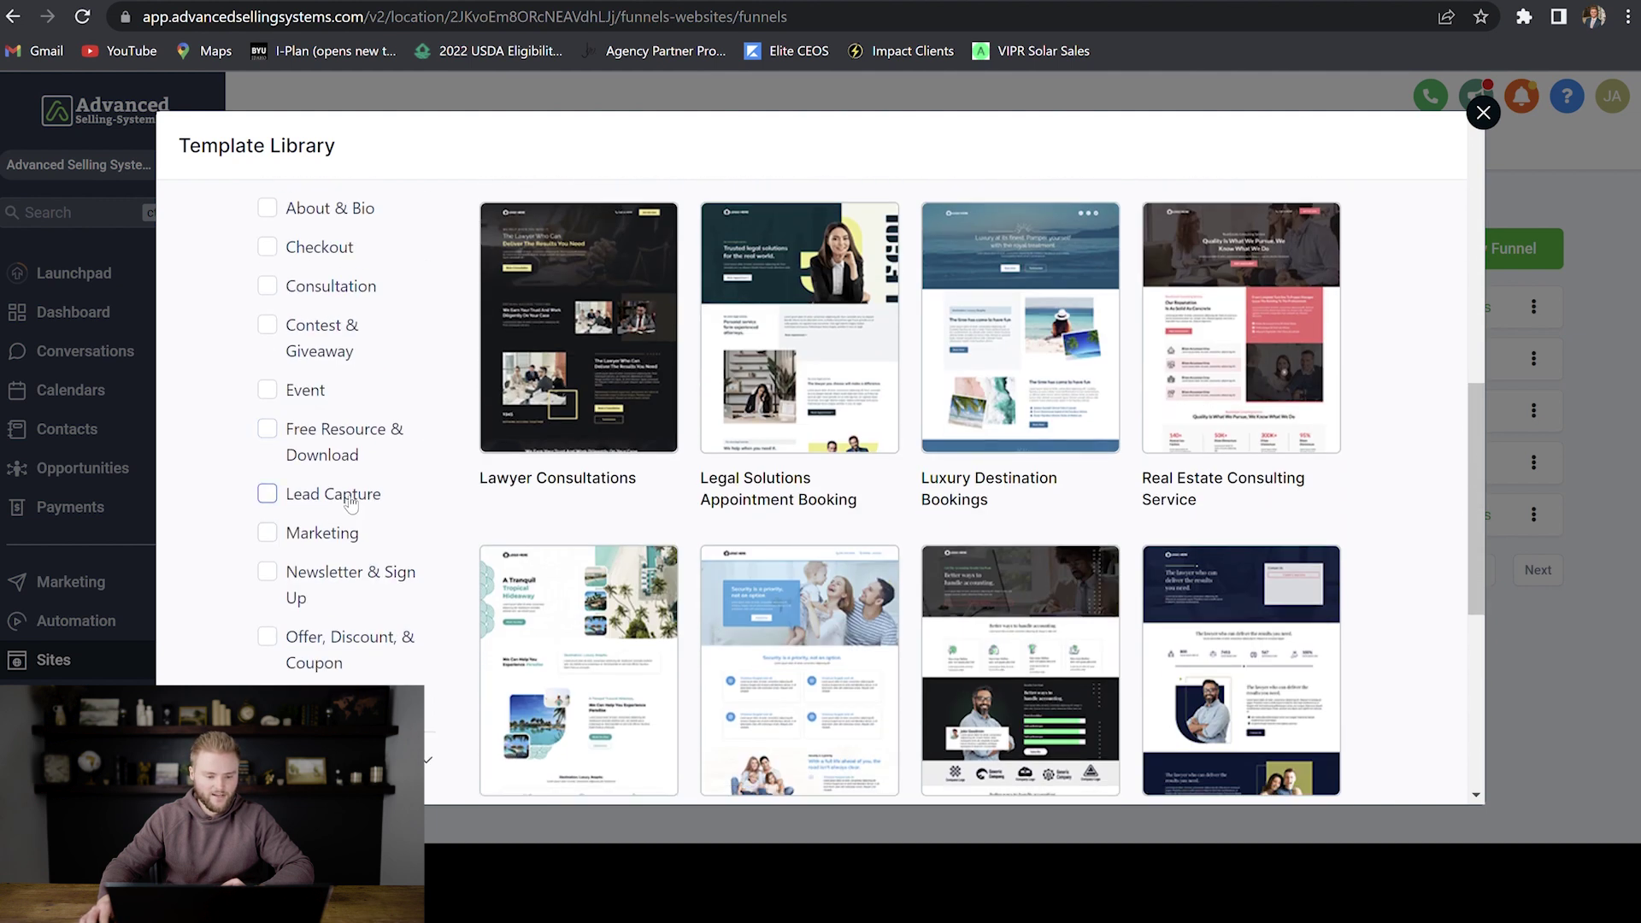
{"action": "left_click", "coordinate": [342, 494]}
{"action": "scroll", "coordinate": [902, 496], "scroll_direction": "up", "scroll_amount": 8}
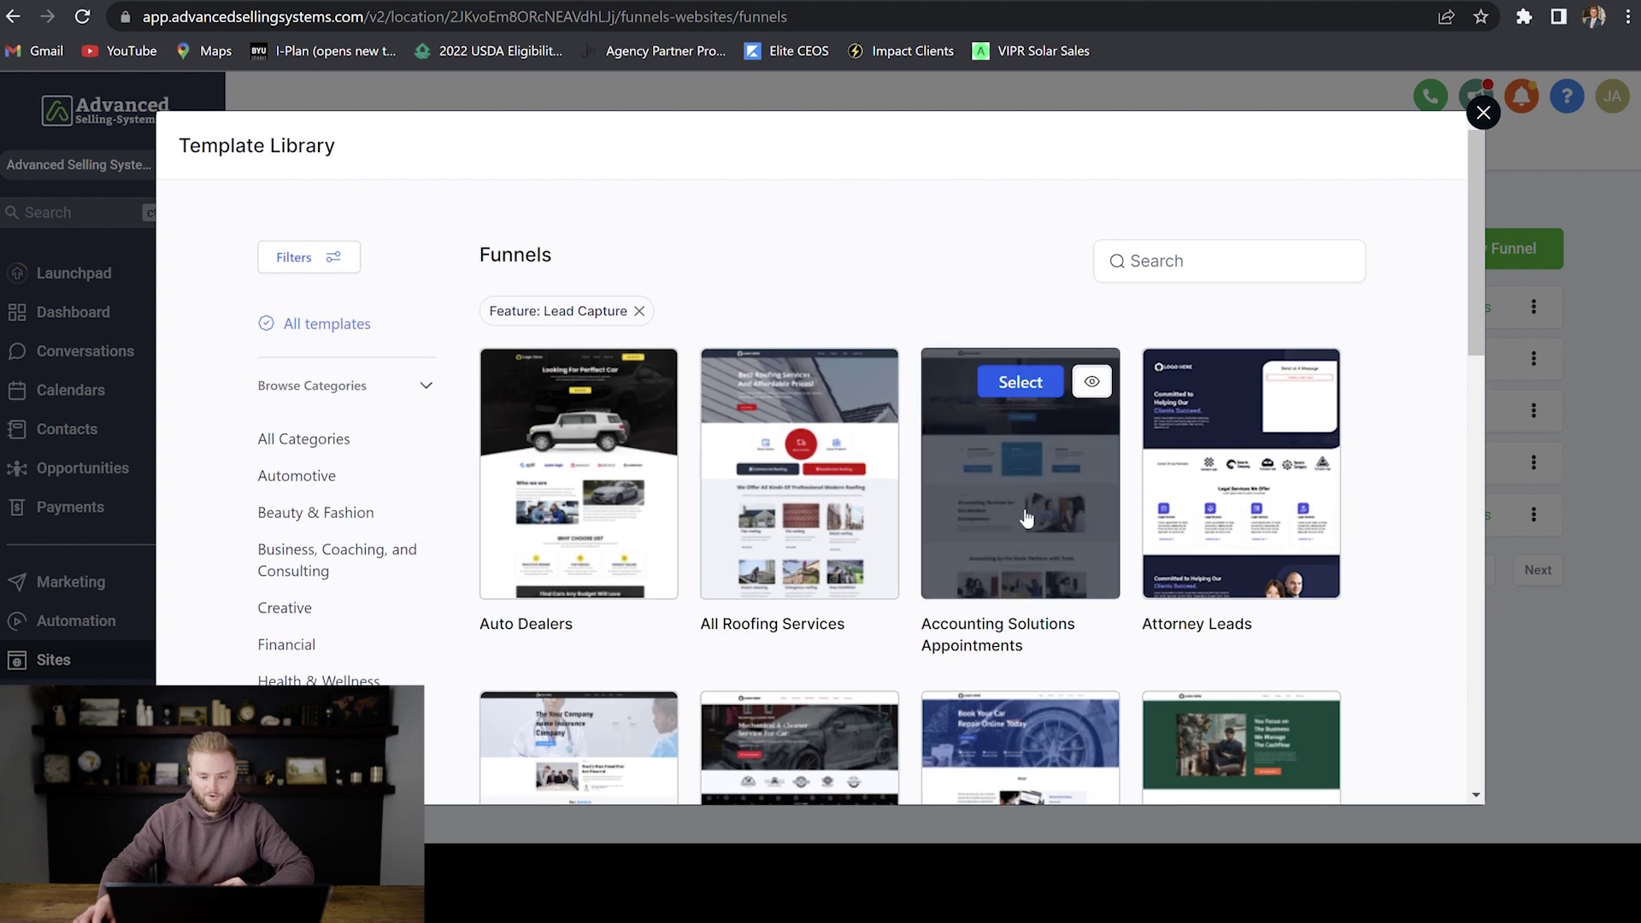
Step: Preview the Attorney Leads template enlarged and scroll through its page
{"action": "left_click", "coordinate": [1219, 500]}
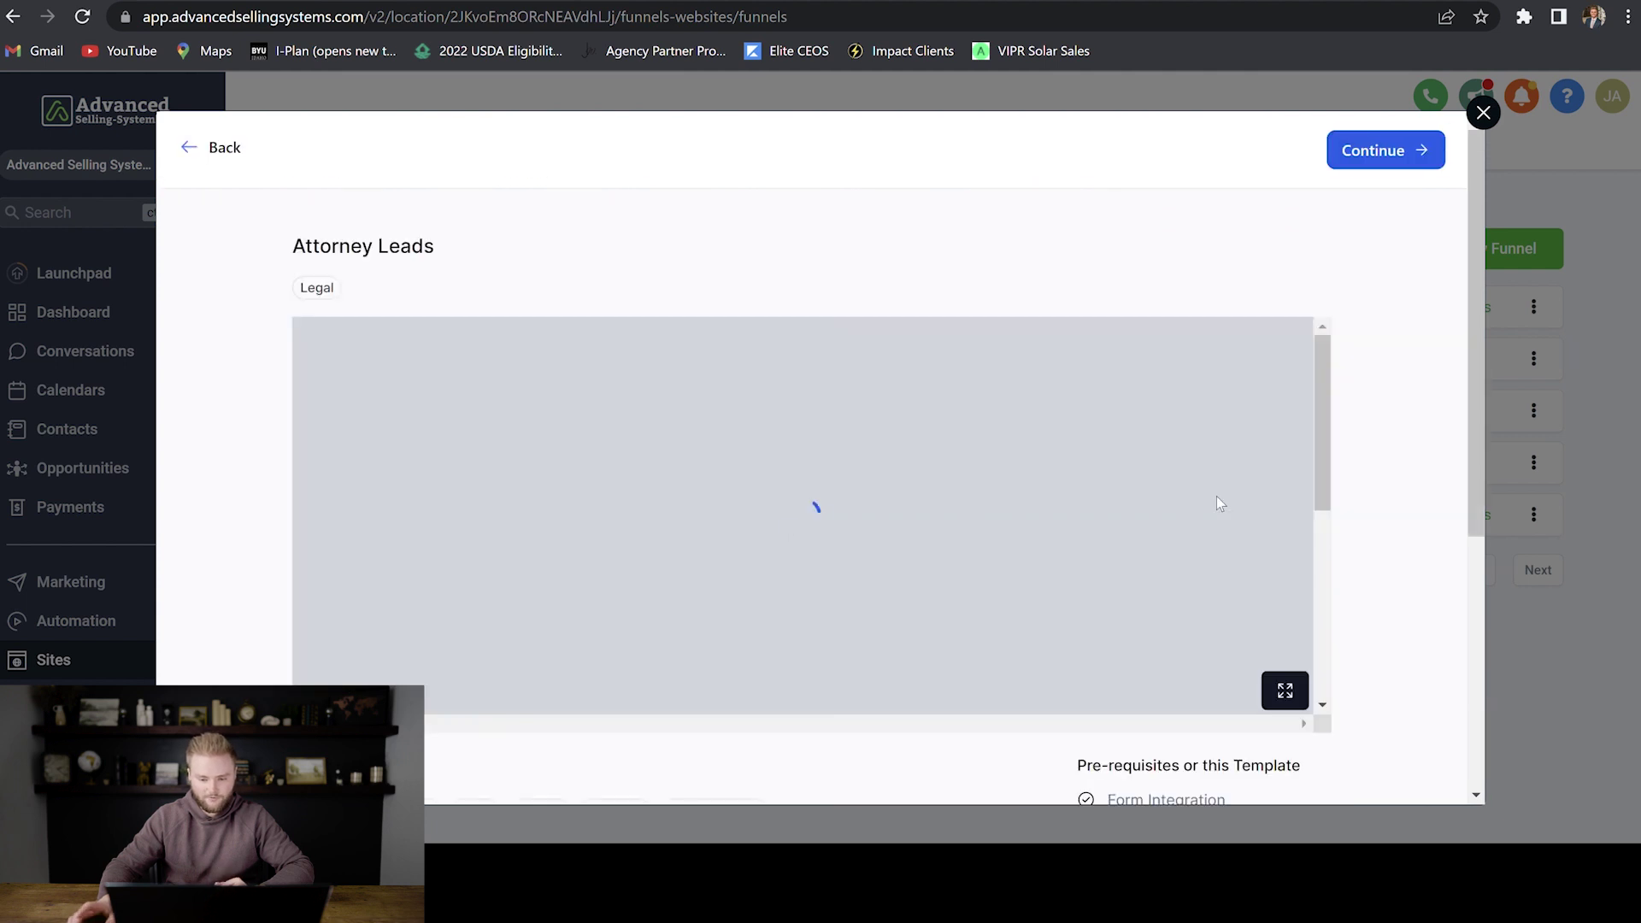
{"action": "left_click", "coordinate": [1285, 692]}
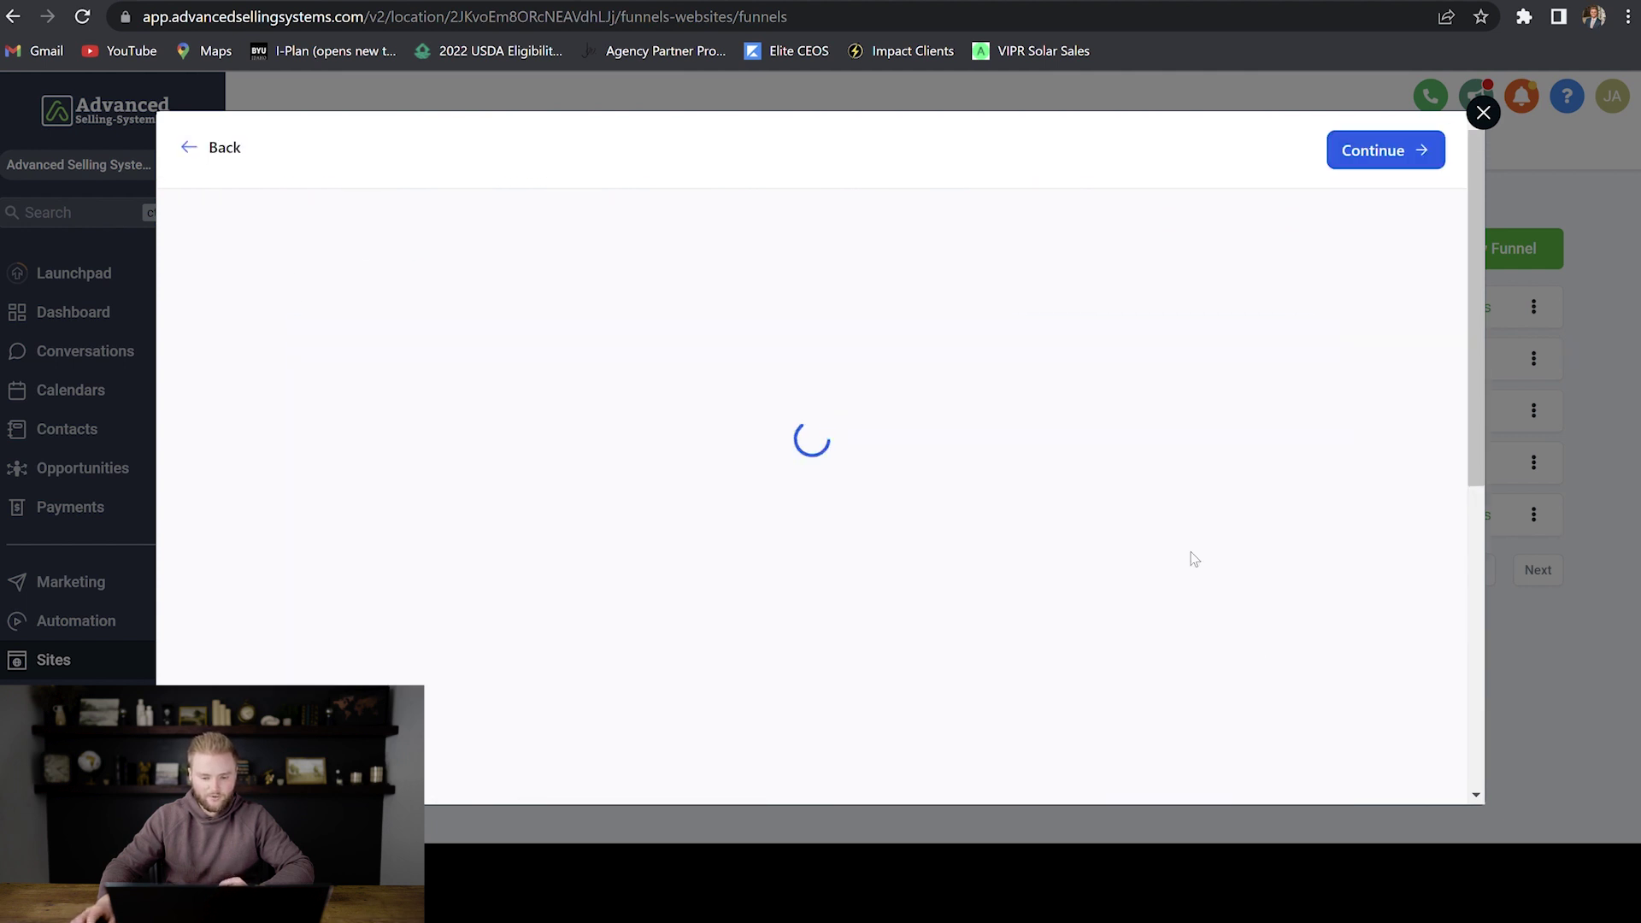
{"action": "scroll", "coordinate": [874, 377], "scroll_direction": "down", "scroll_amount": 8}
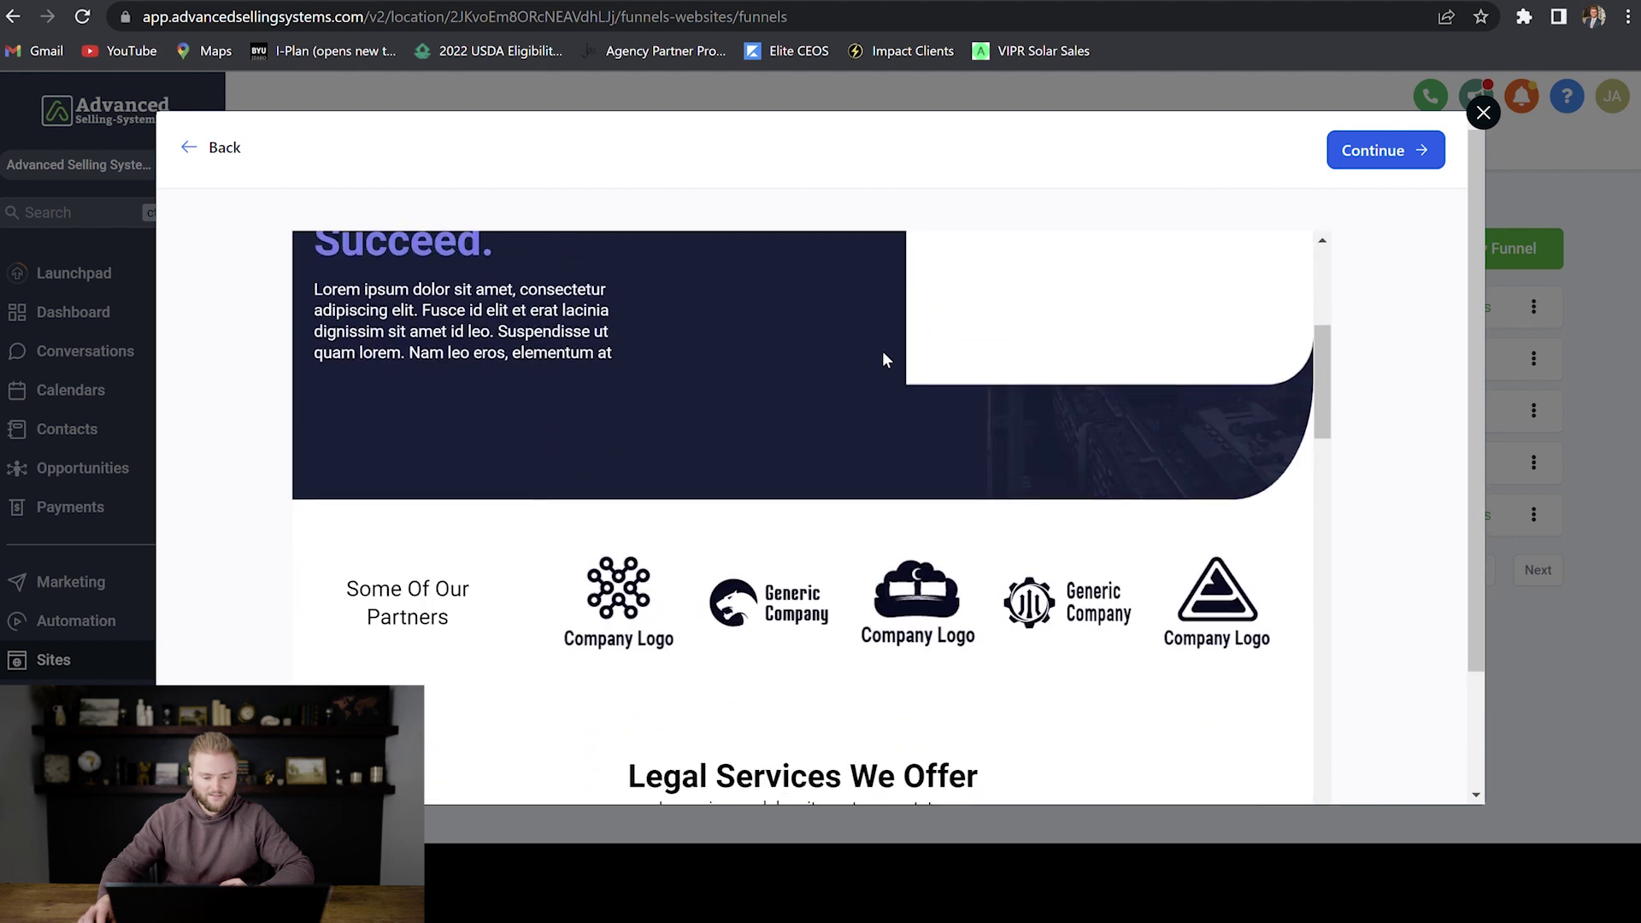
{"action": "scroll", "coordinate": [884, 355], "scroll_direction": "up", "scroll_amount": 6}
{"action": "scroll", "coordinate": [883, 360], "scroll_direction": "up", "scroll_amount": 2}
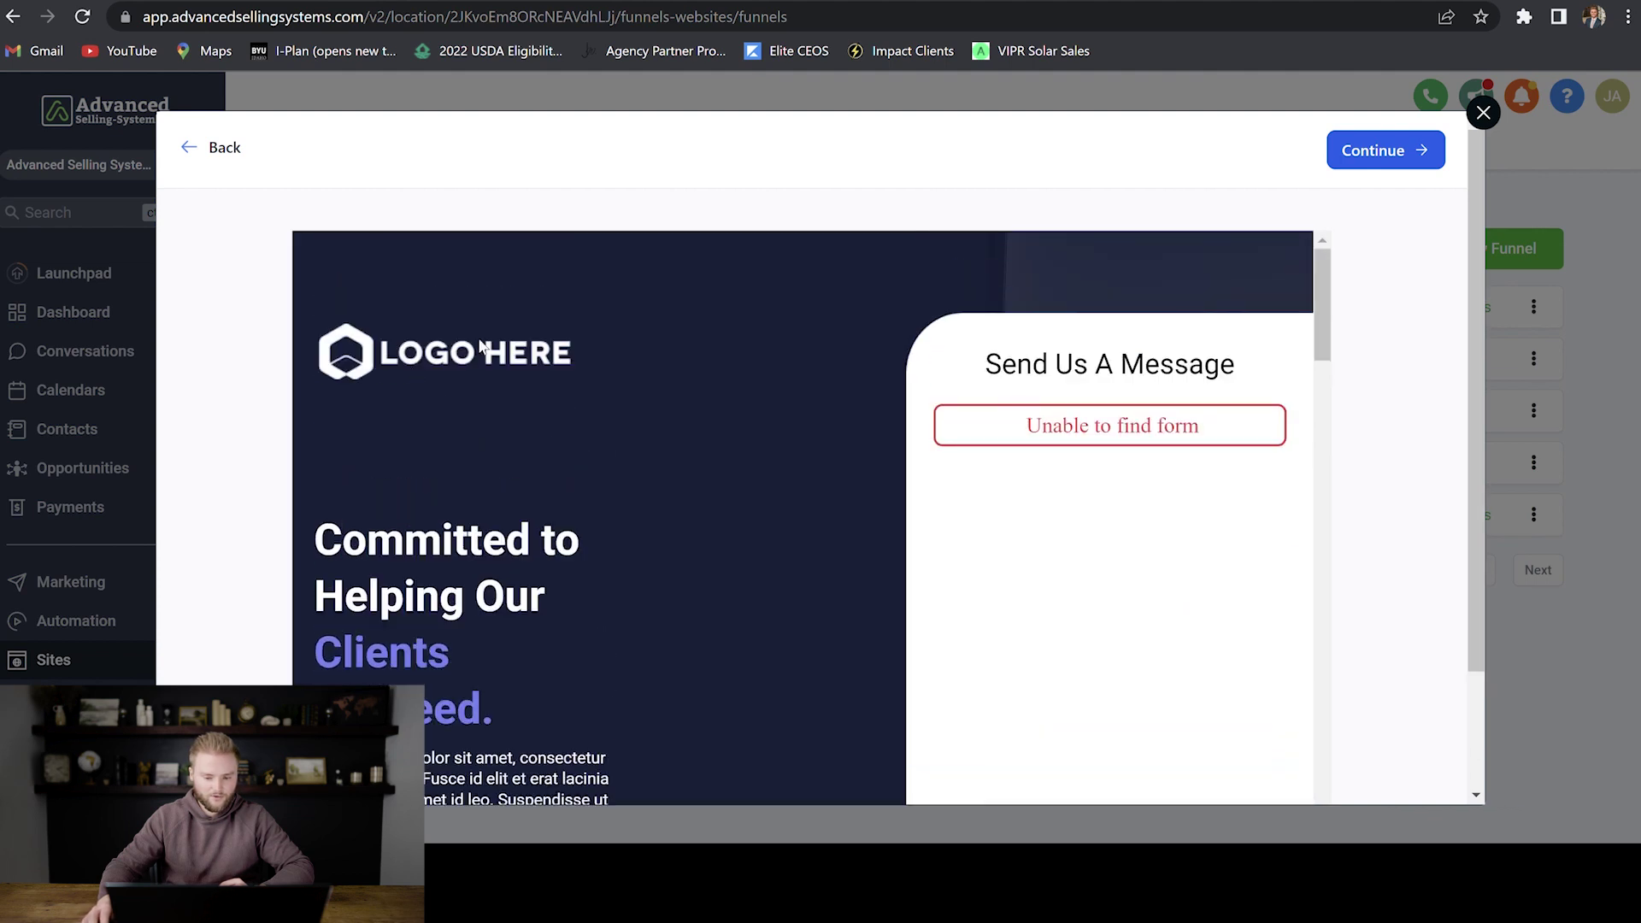
{"action": "scroll", "coordinate": [791, 381], "scroll_direction": "down", "scroll_amount": 4}
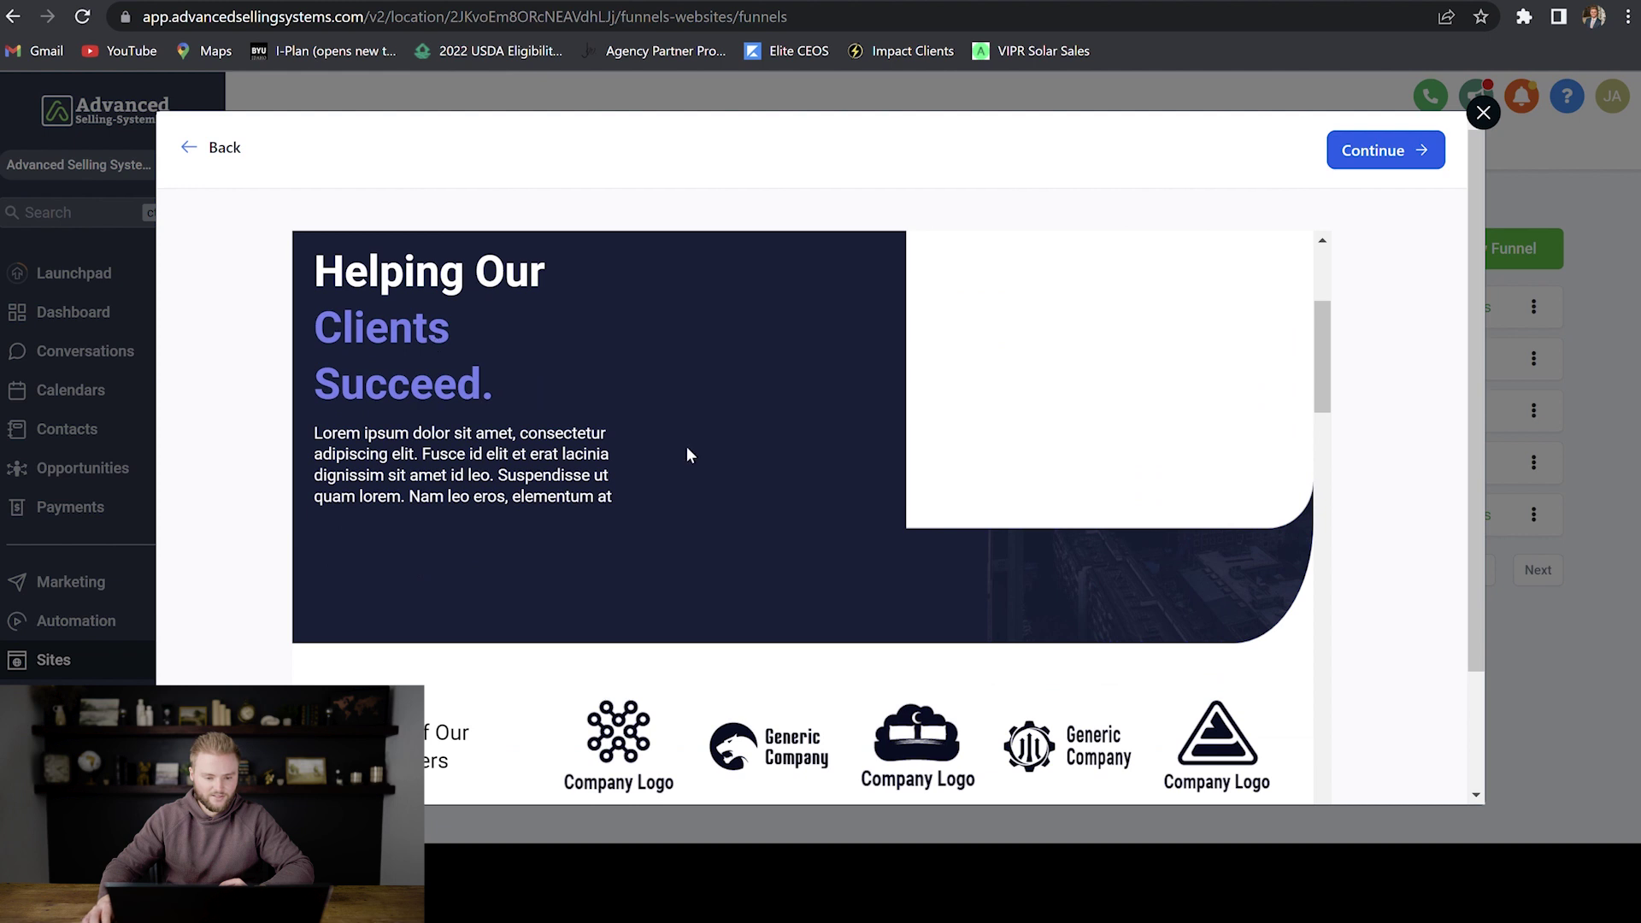
{"action": "scroll", "coordinate": [694, 454], "scroll_direction": "down", "scroll_amount": 5}
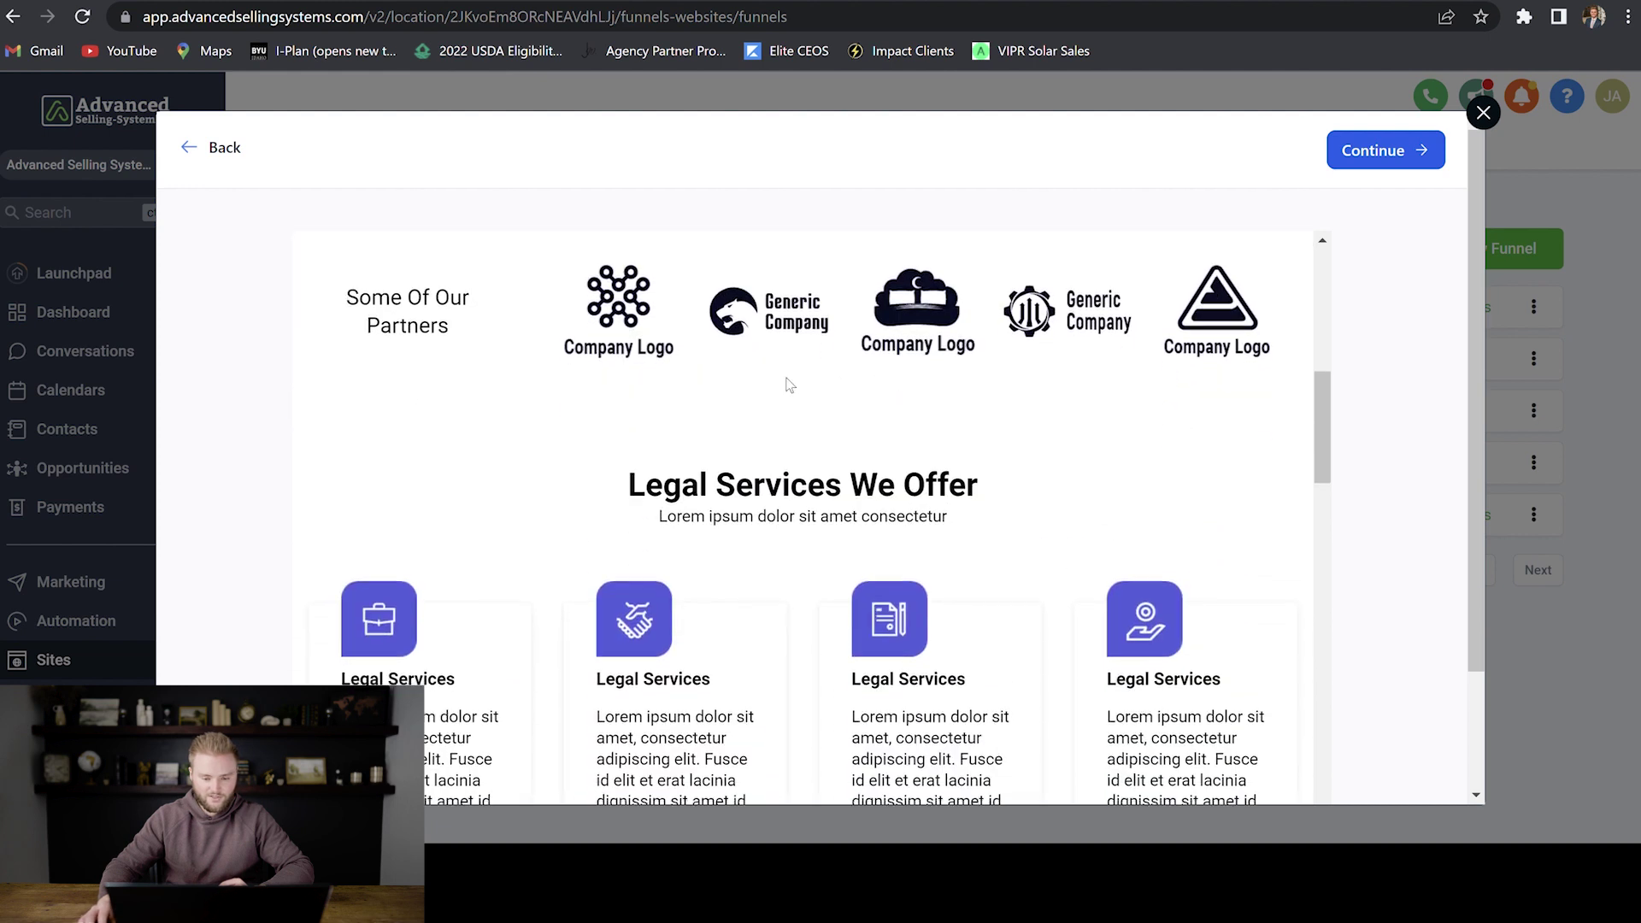
{"action": "scroll", "coordinate": [791, 389], "scroll_direction": "down", "scroll_amount": 3}
{"action": "scroll", "coordinate": [812, 406], "scroll_direction": "up", "scroll_amount": 10}
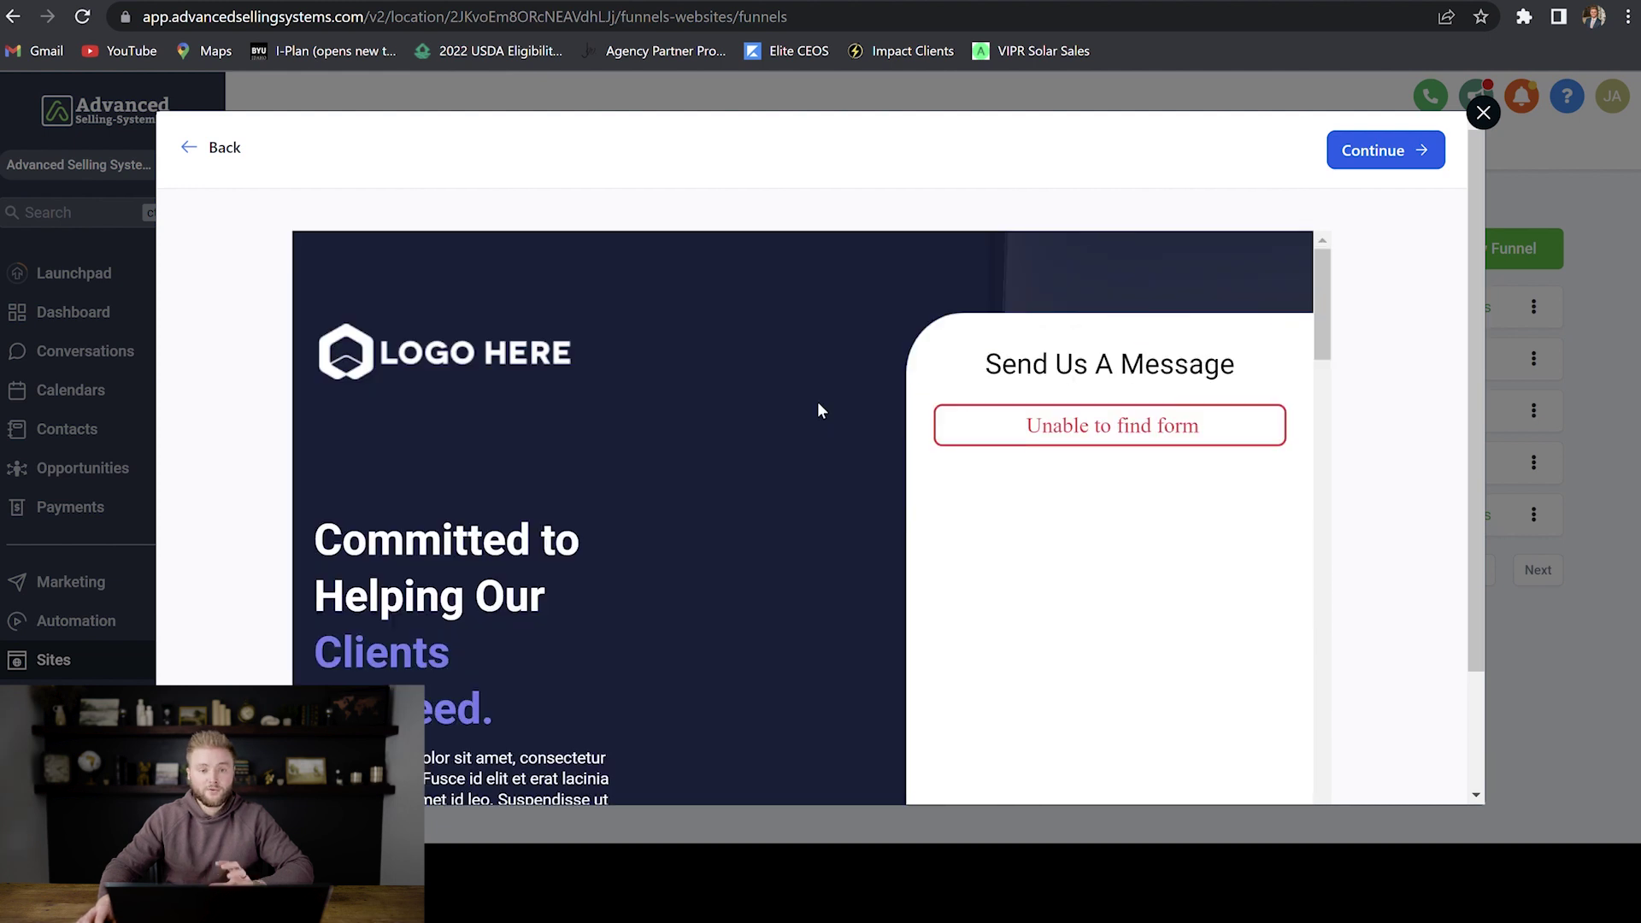
Step: Continue with the template, accept the usage terms, then close the template library
{"action": "left_click", "coordinate": [1370, 157]}
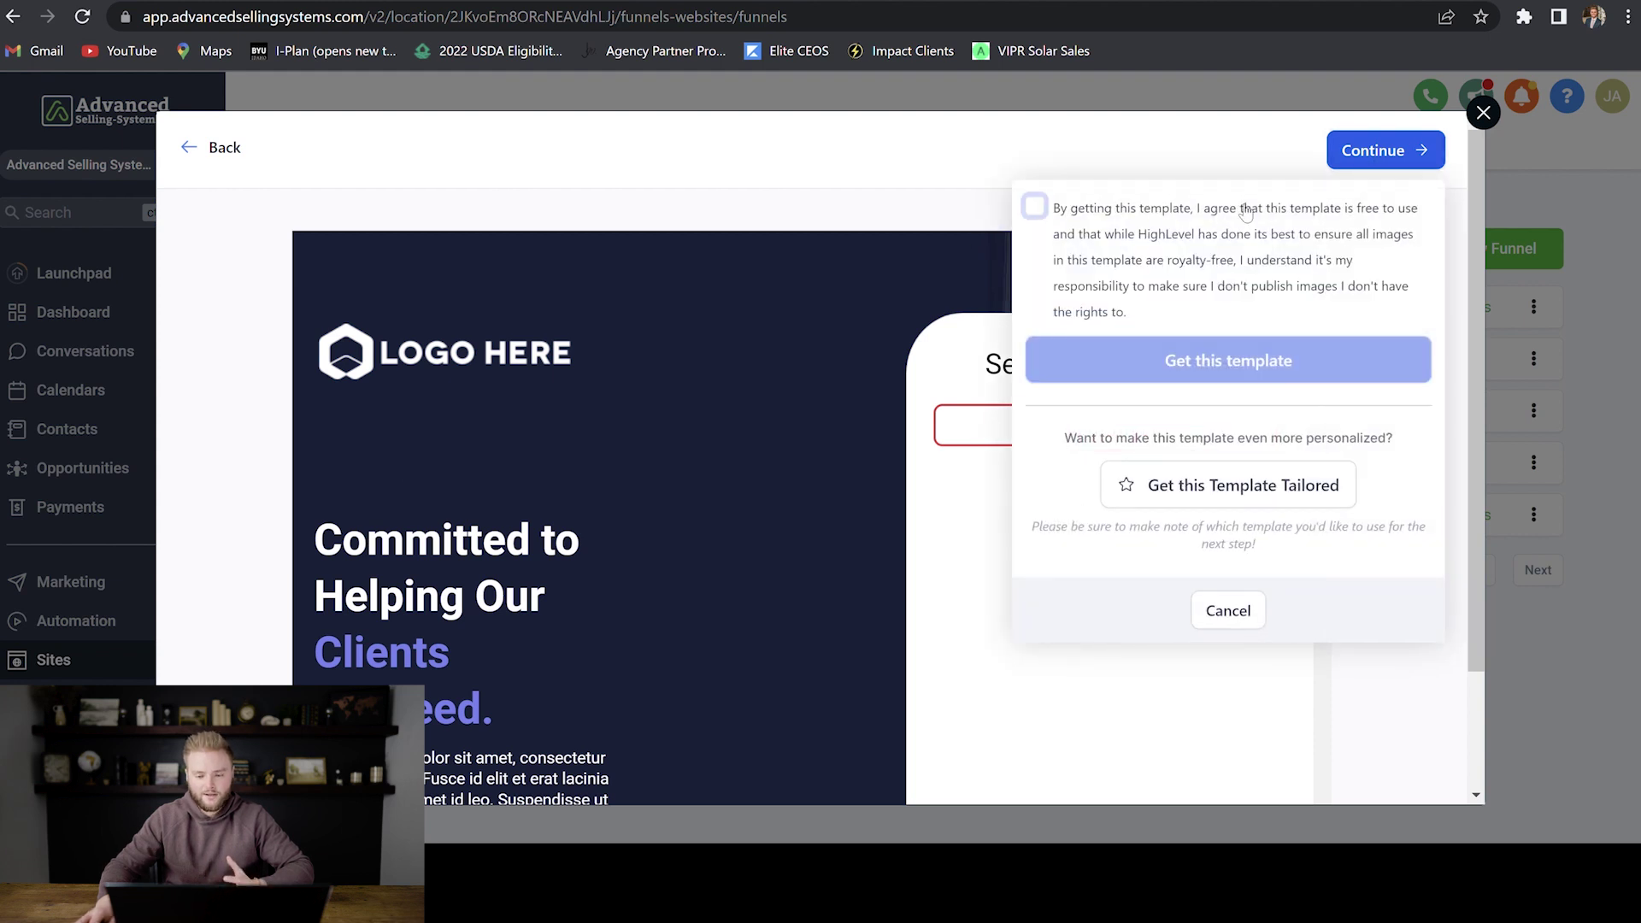
{"action": "left_click", "coordinate": [1038, 209]}
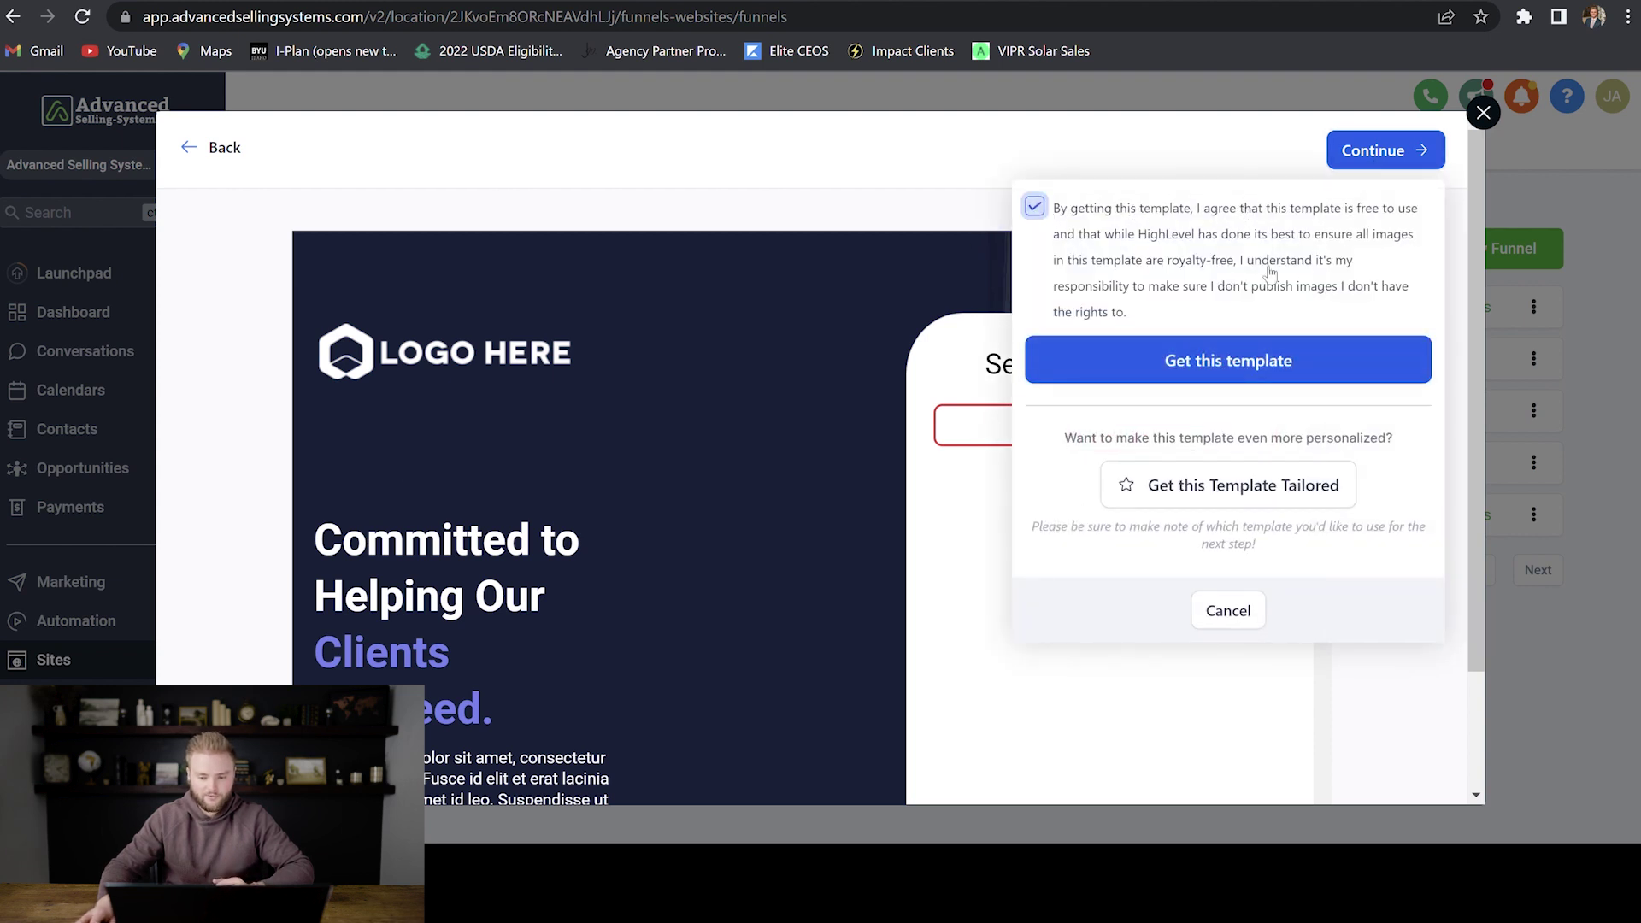
{"action": "left_click", "coordinate": [1214, 360]}
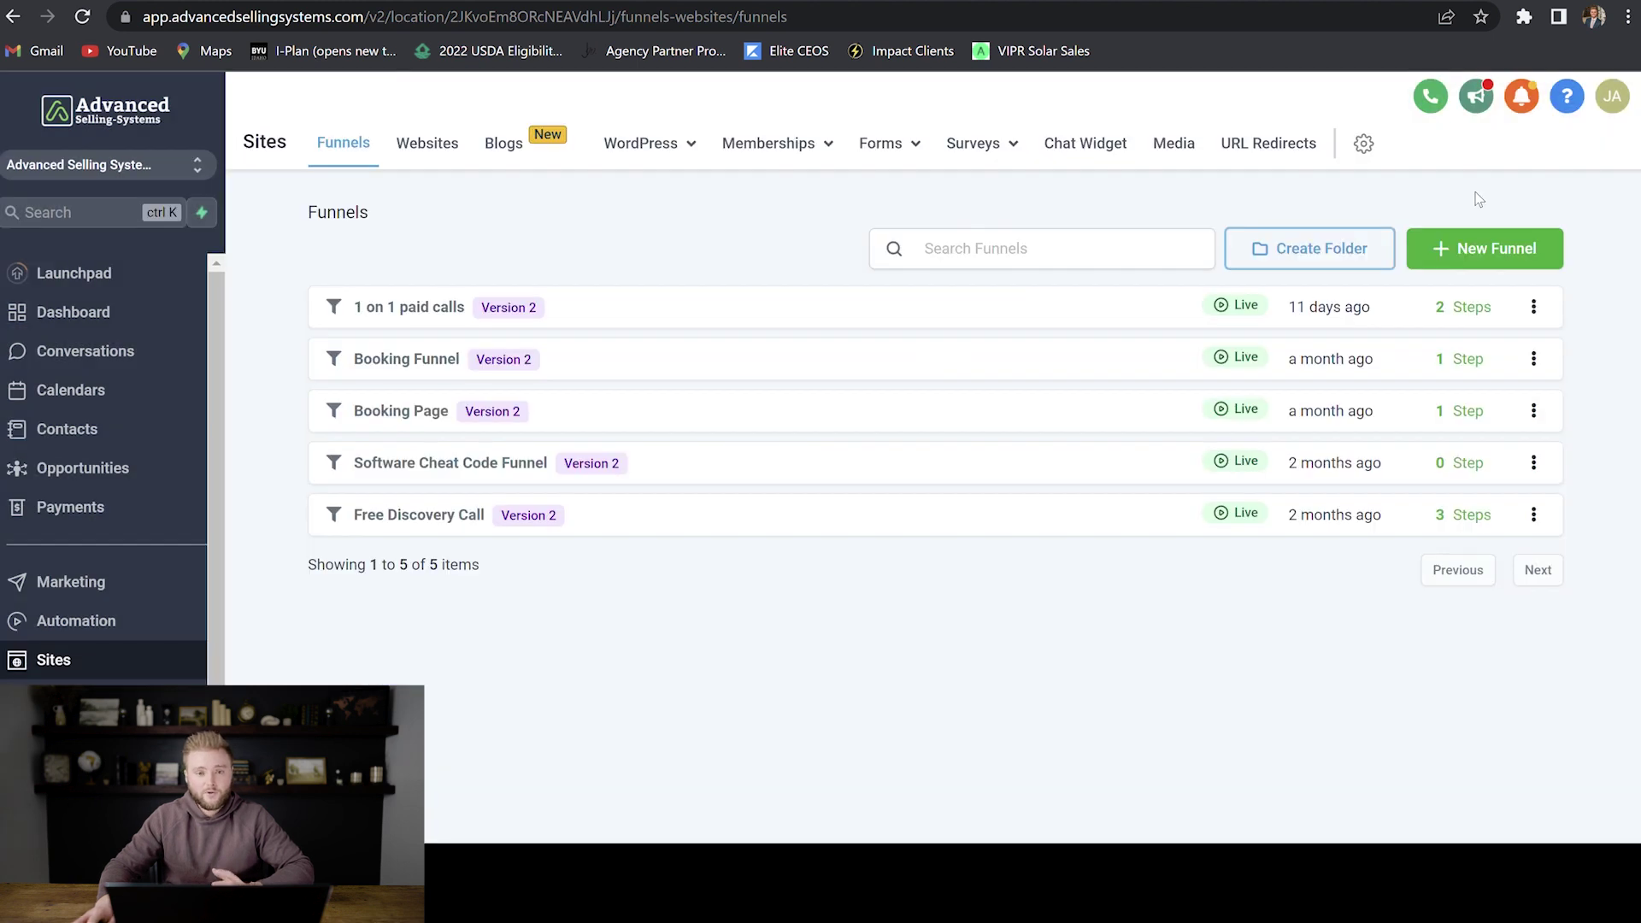
Step: Create an empty funnel named 'Funnel' and bring up its New Step form
{"action": "left_click", "coordinate": [1483, 250]}
{"action": "left_click", "coordinate": [987, 275]}
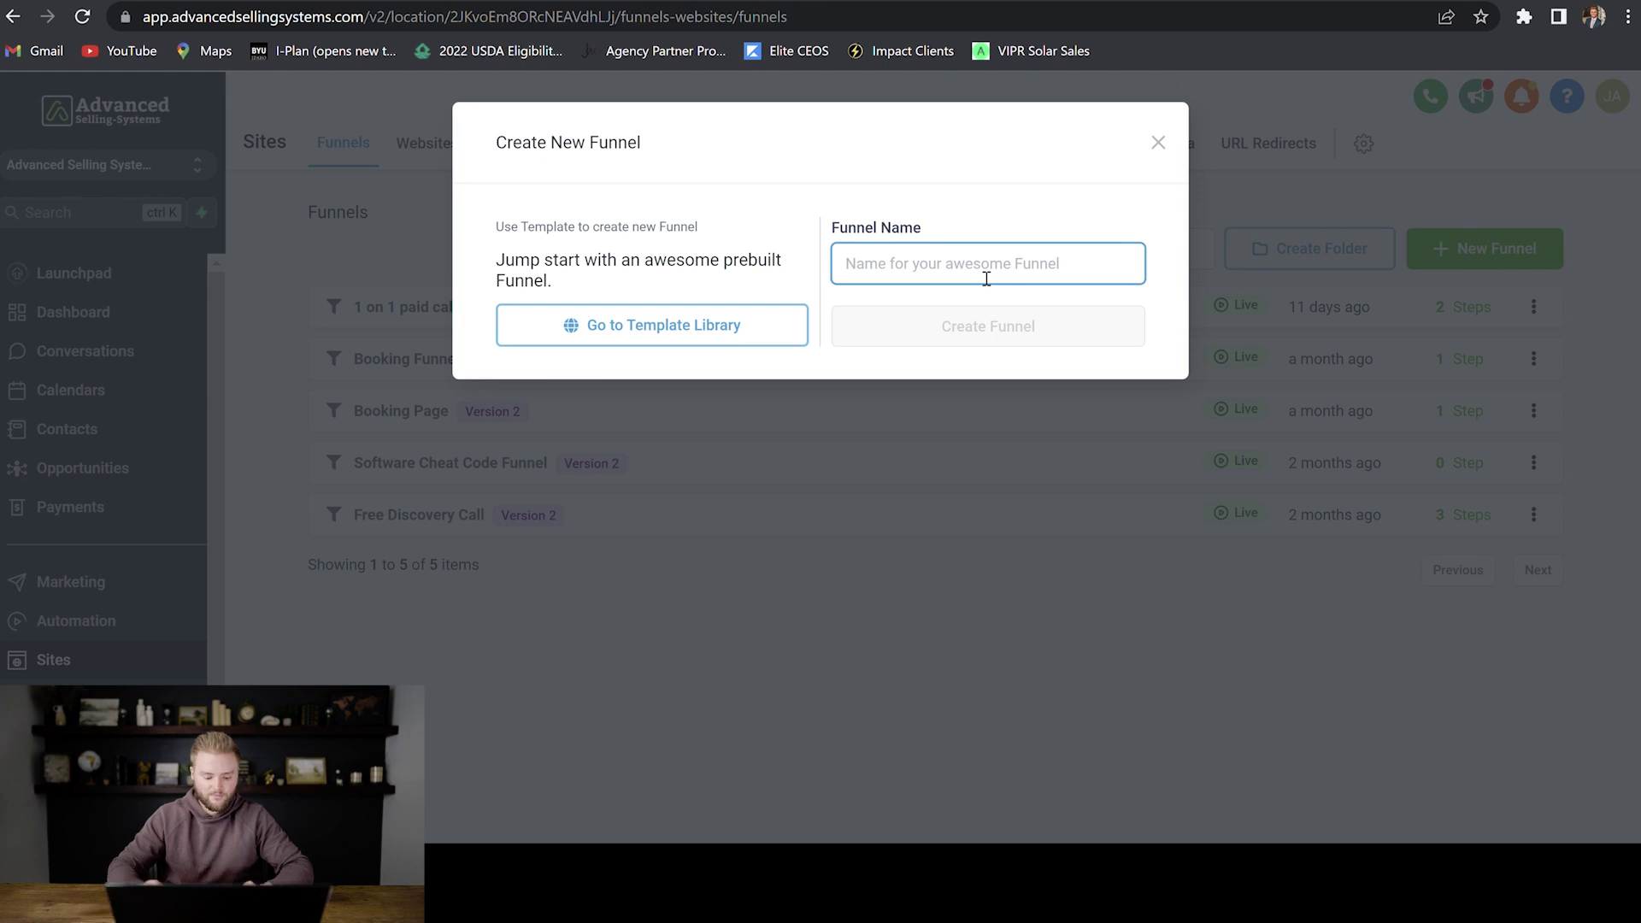
{"action": "type", "text": "Funnel"}
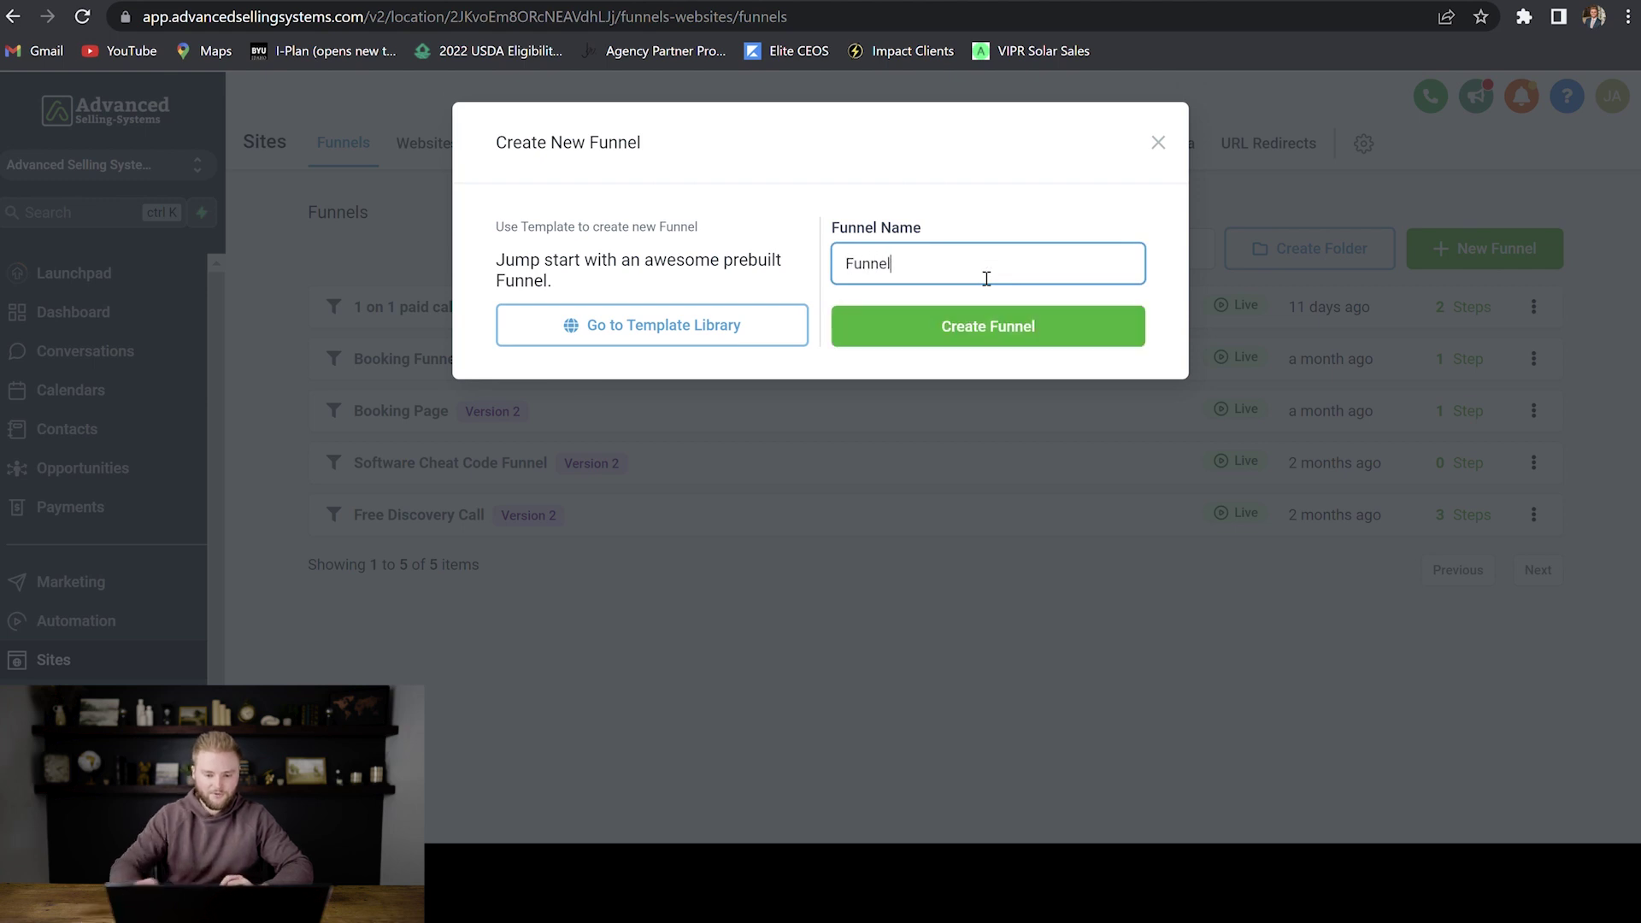
{"action": "left_click", "coordinate": [1014, 331]}
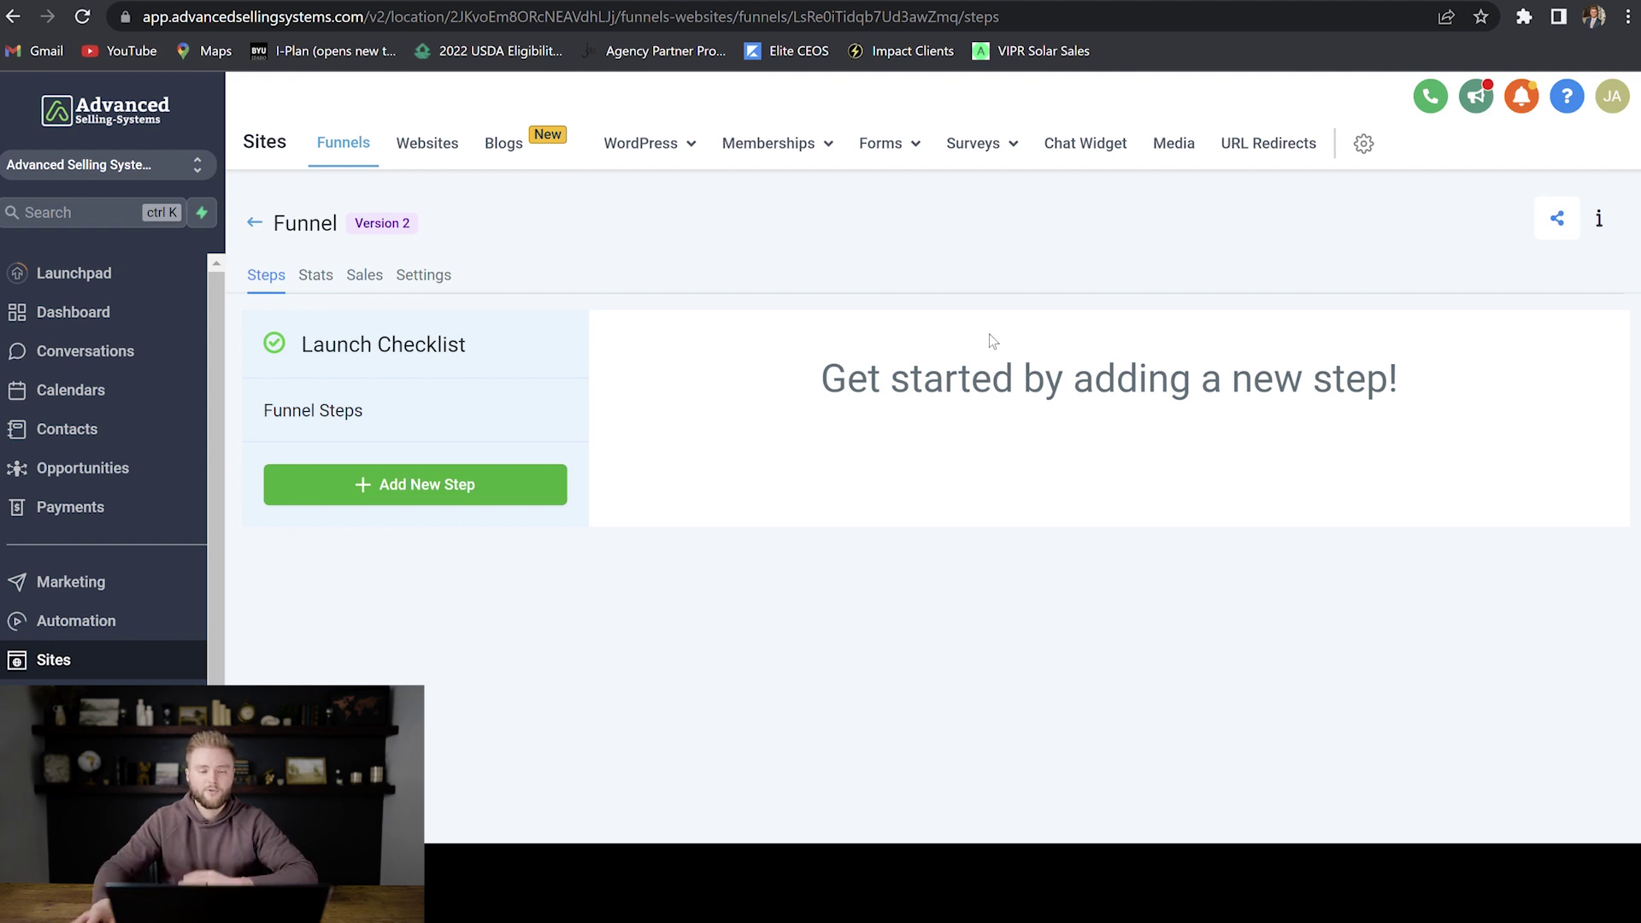
{"action": "left_click", "coordinate": [503, 497]}
Step: Add a funnel step named 'Landing' with the URL path /offer
{"action": "left_click", "coordinate": [604, 267]}
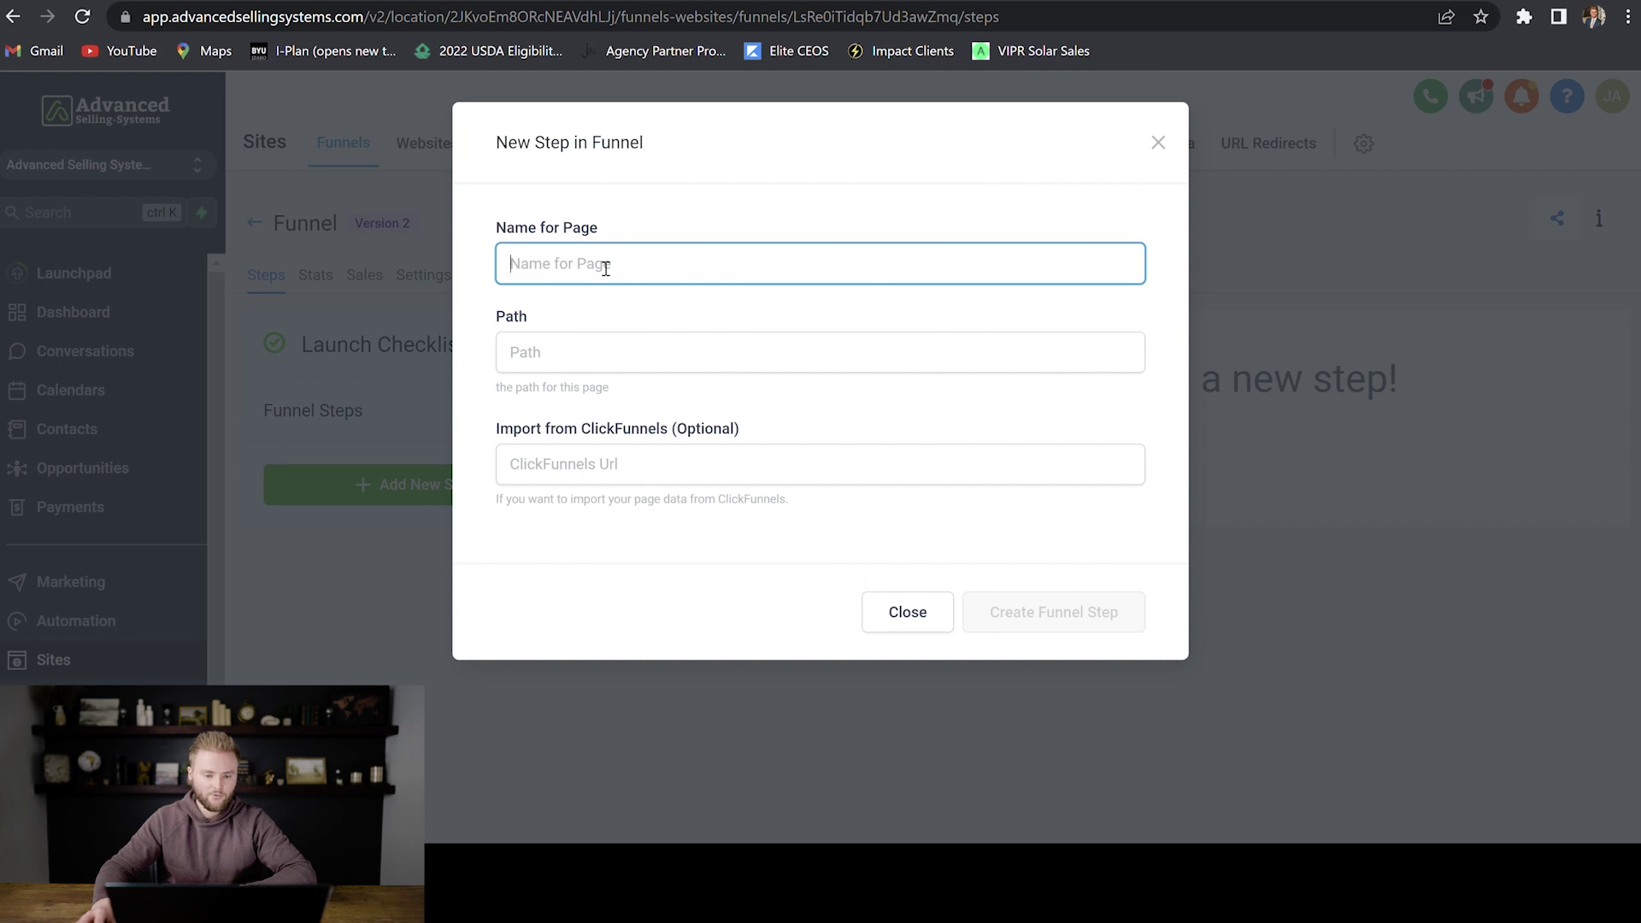
{"action": "type", "text": "Landing"}
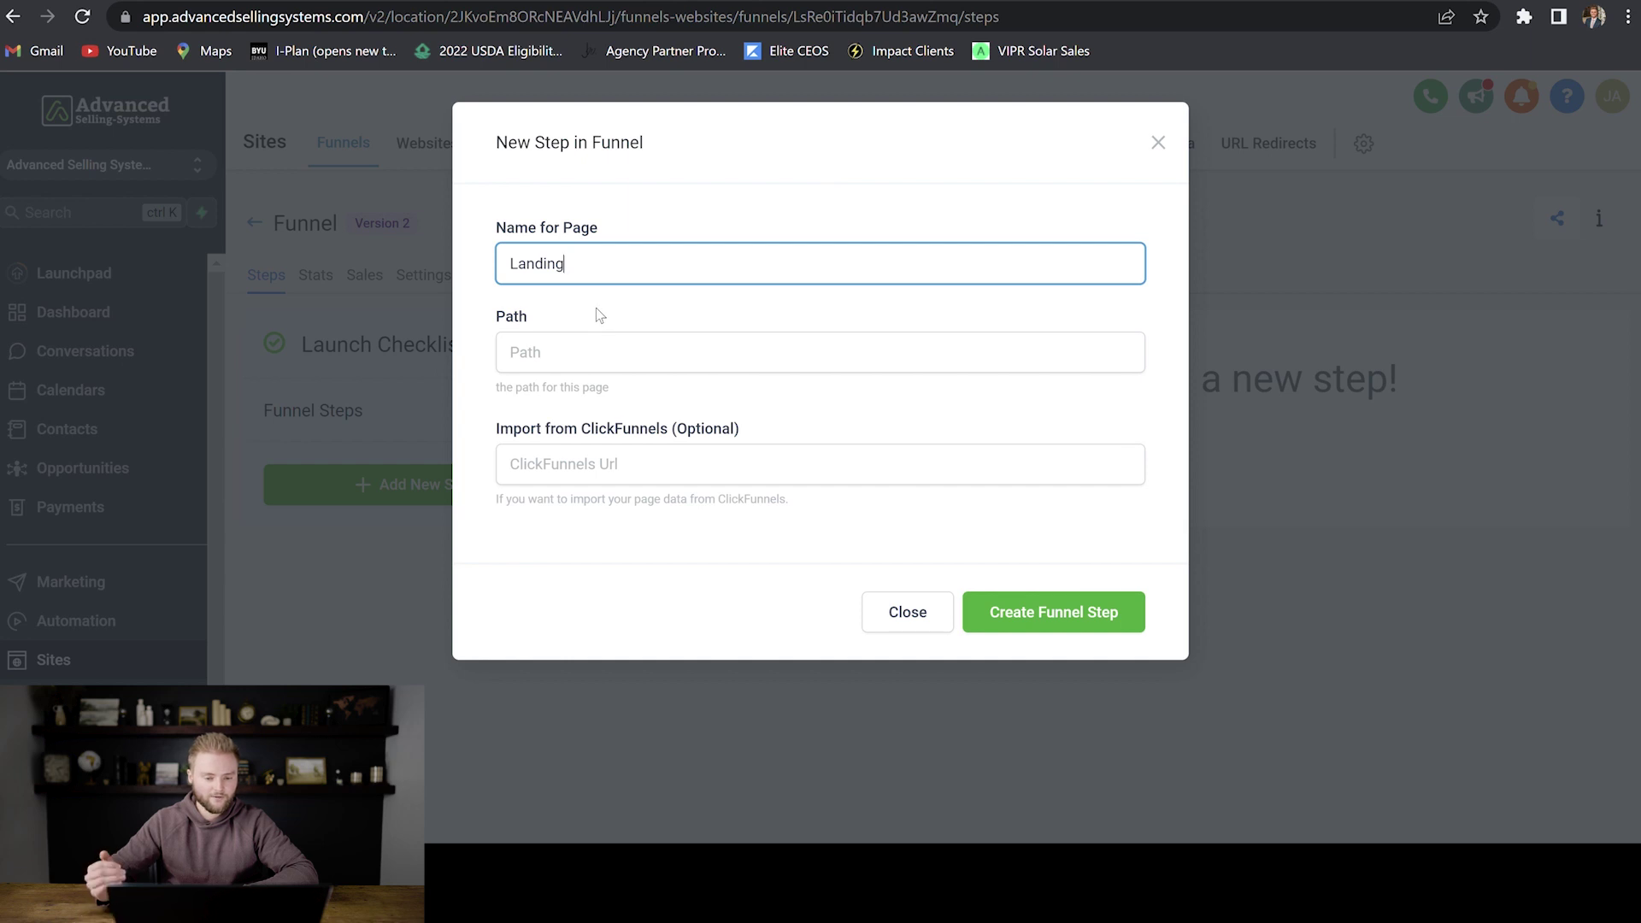
{"action": "left_click", "coordinate": [596, 308]}
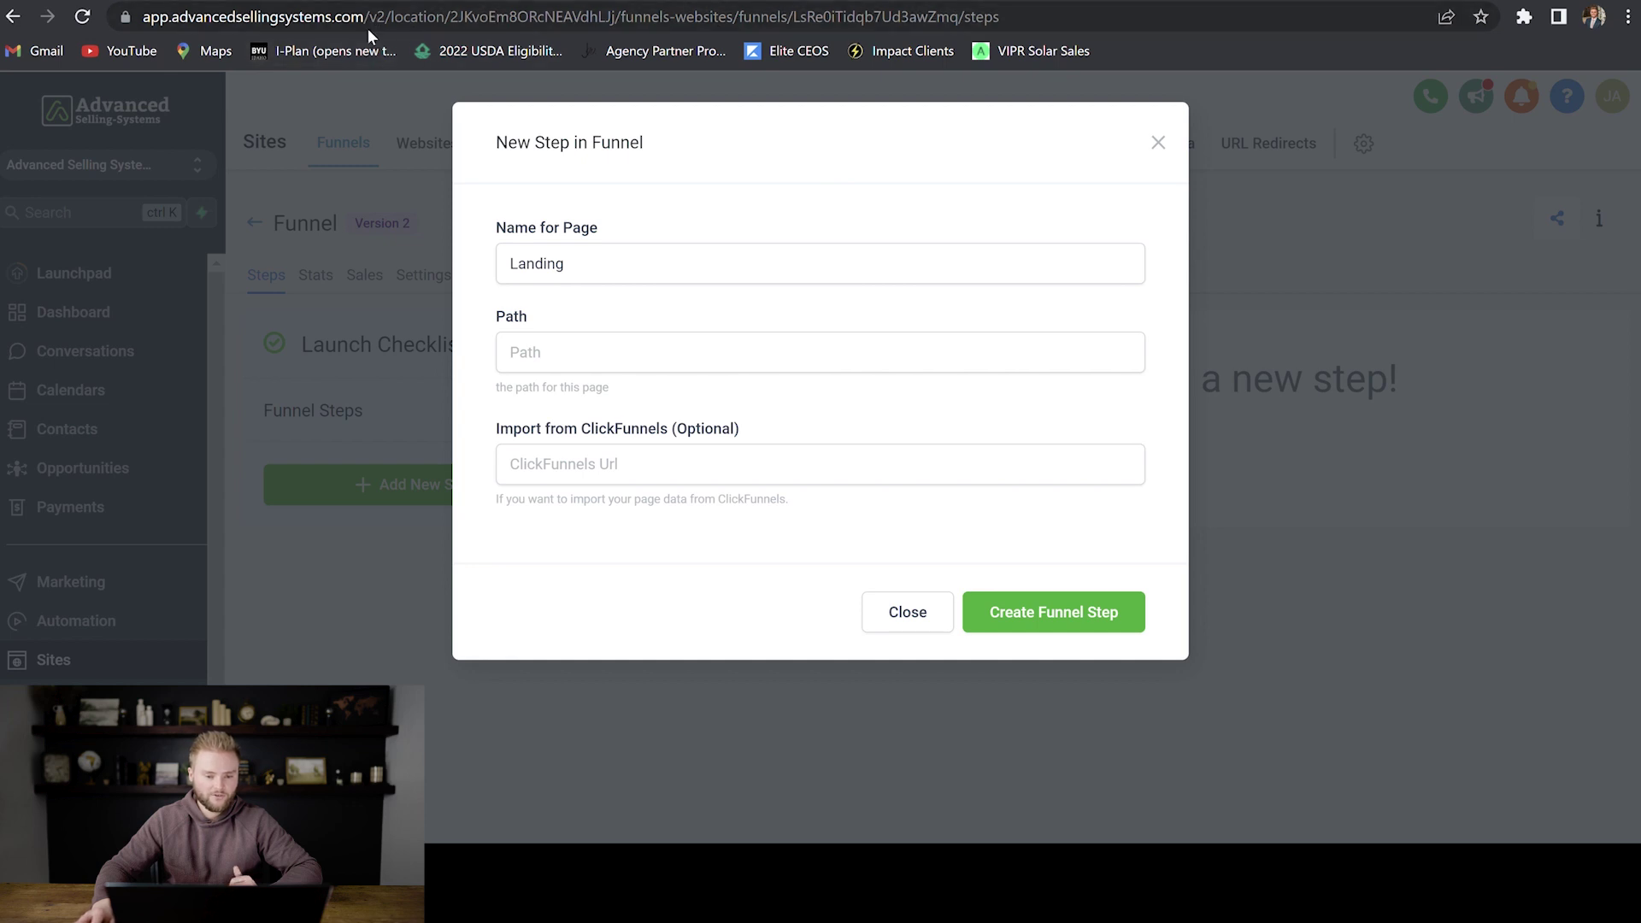
{"action": "left_click", "coordinate": [600, 355]}
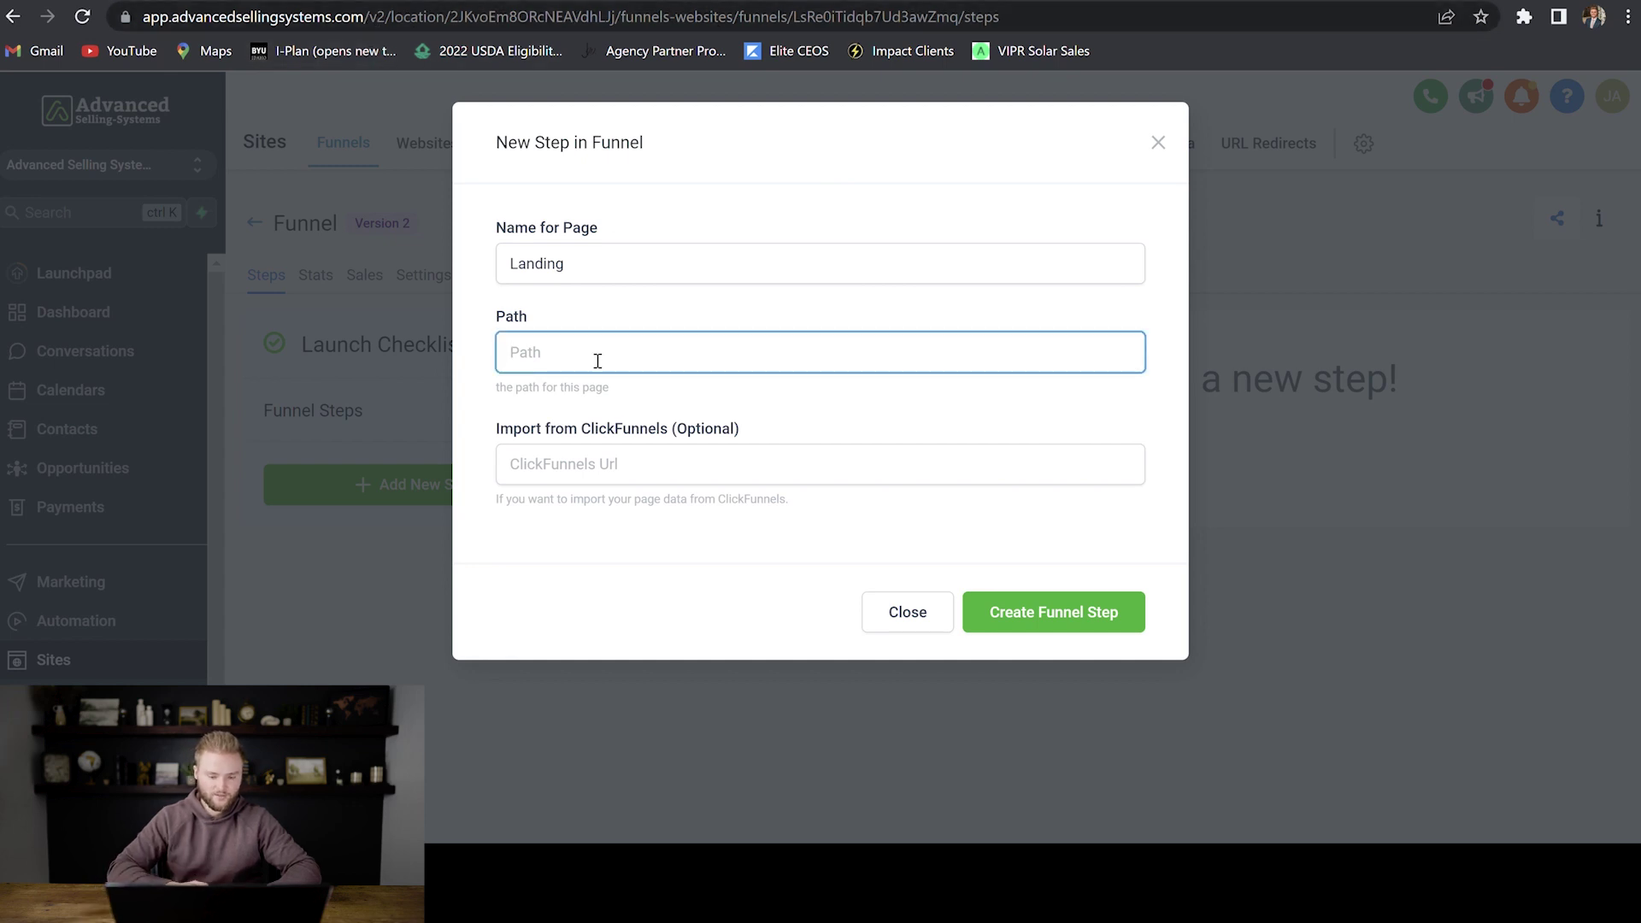
{"action": "type", "text": "/offer"}
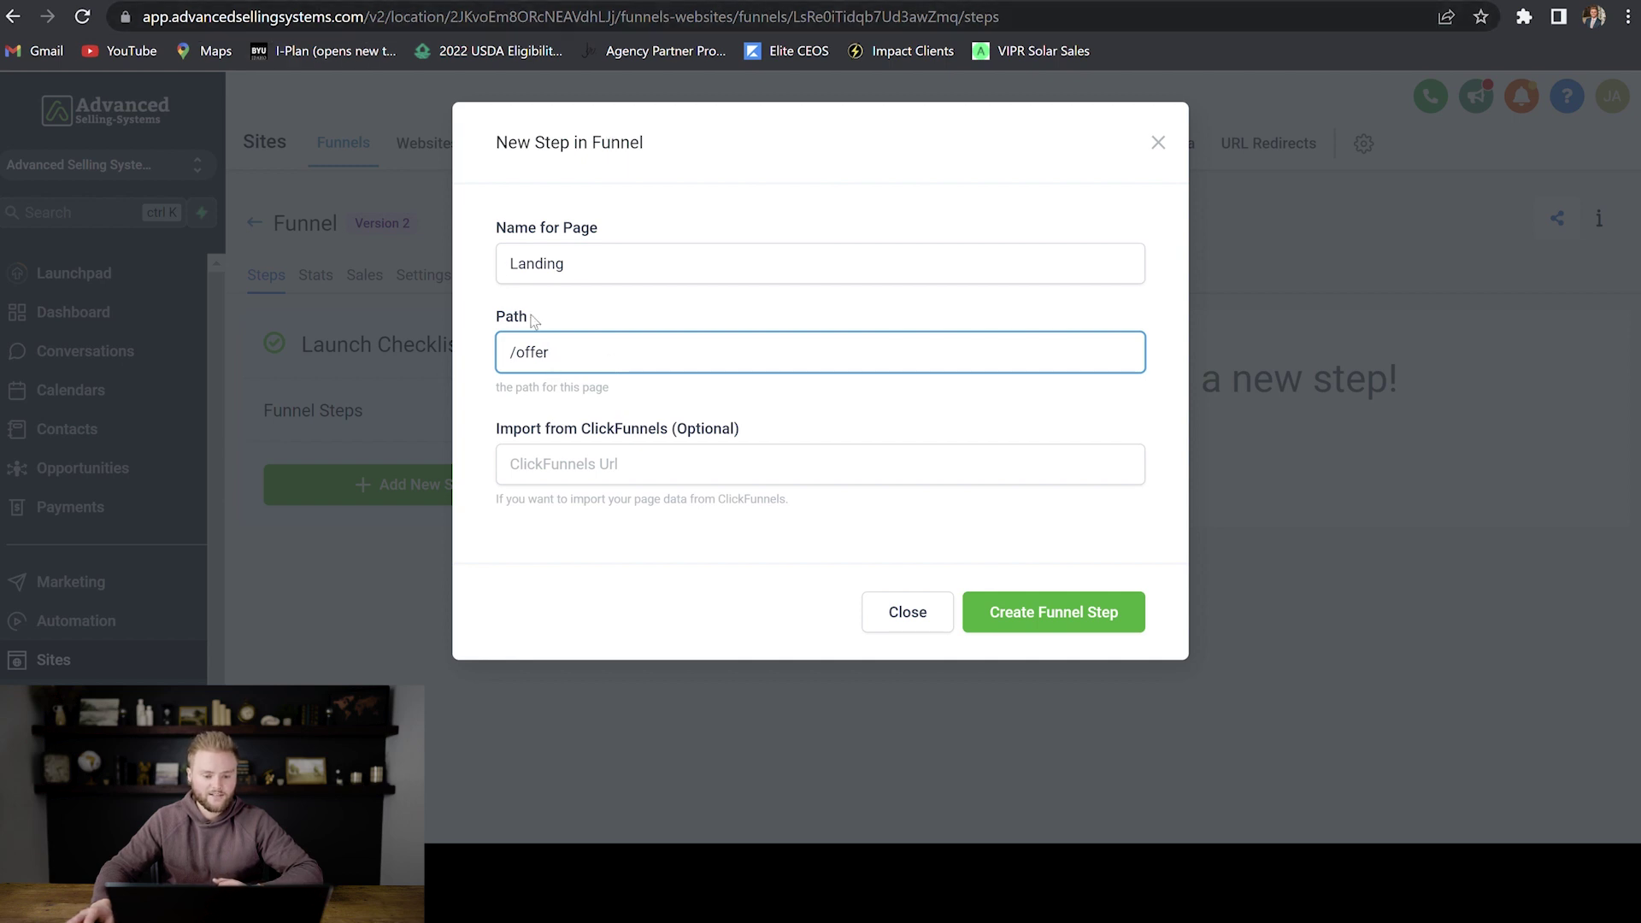
{"action": "left_click", "coordinate": [543, 444]}
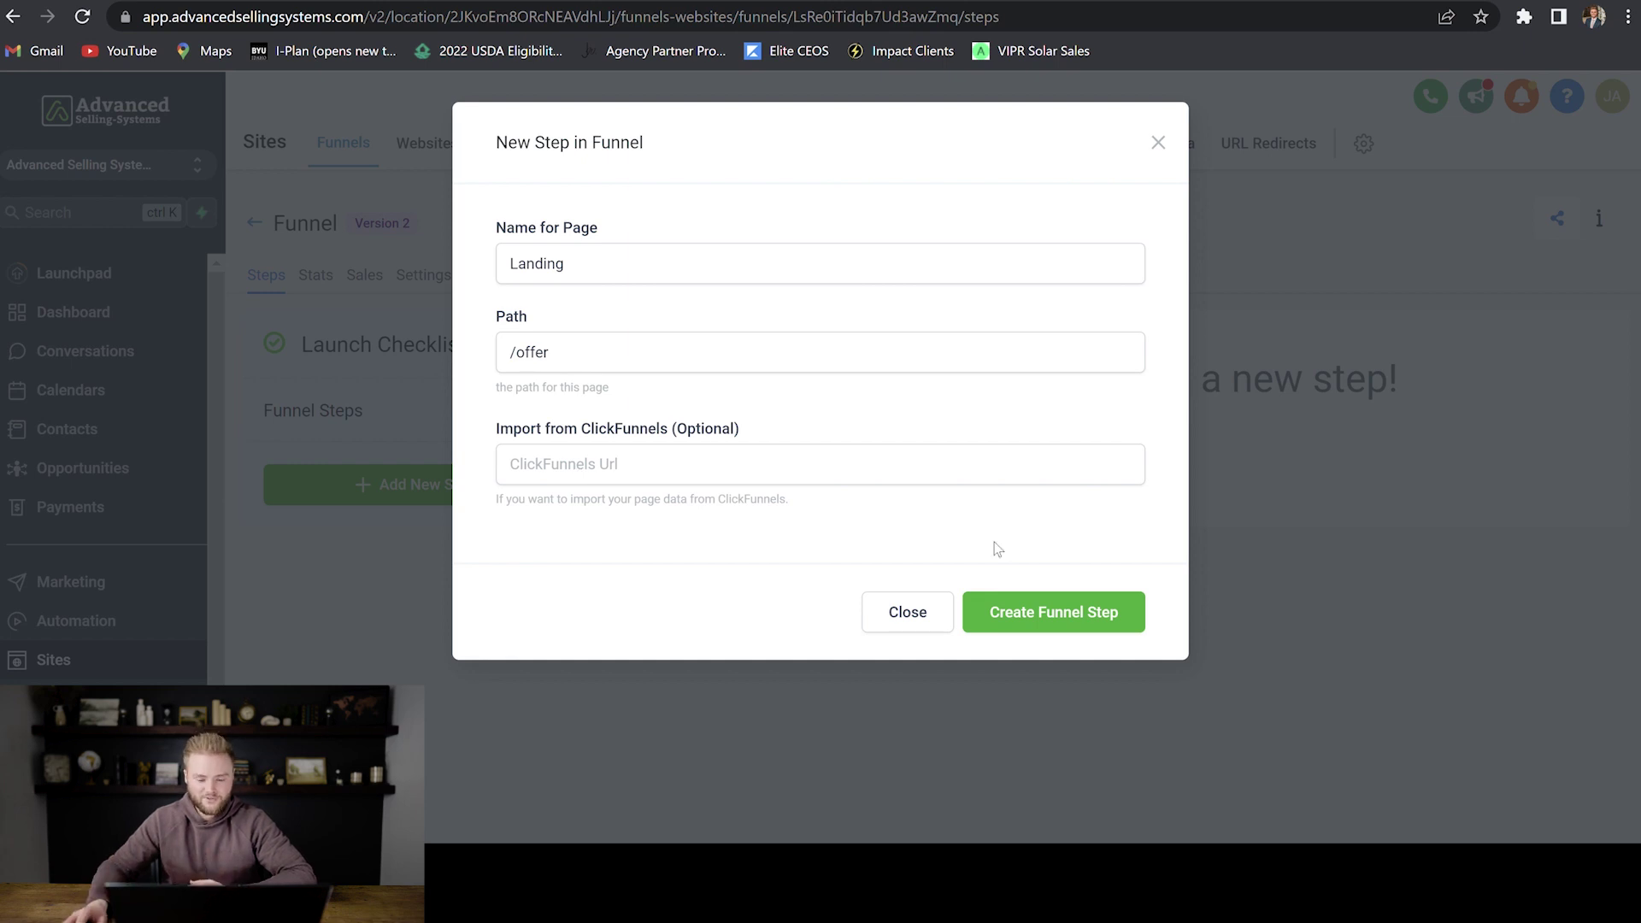
{"action": "left_click", "coordinate": [1067, 617]}
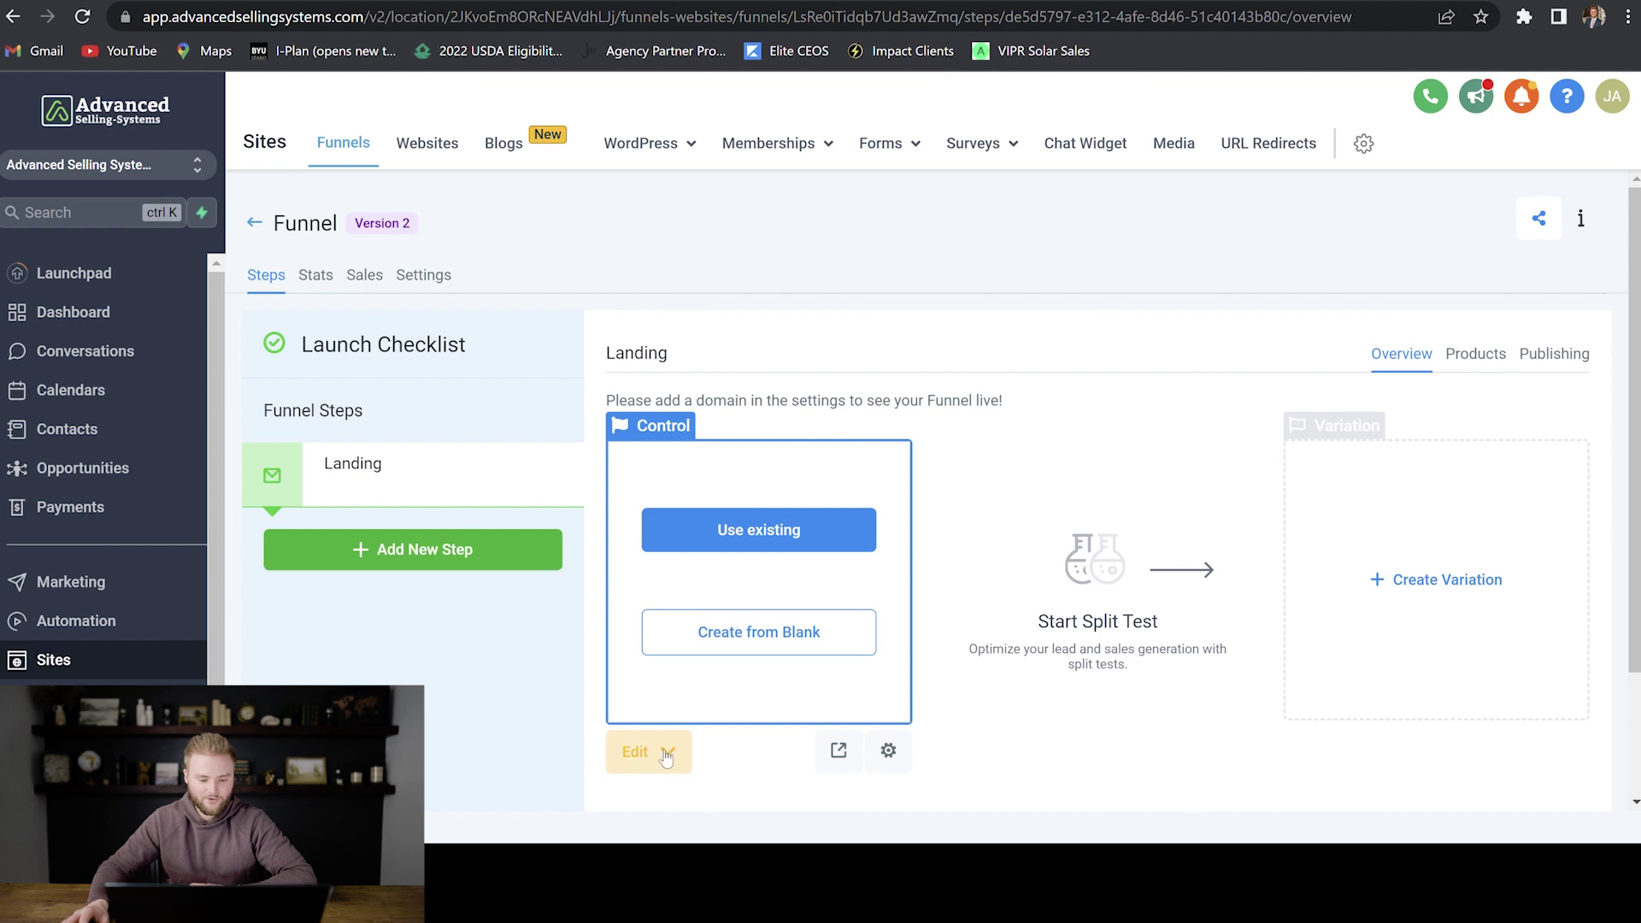
Step: Open the Landing page in the builder and add a full-width section
{"action": "left_click", "coordinate": [666, 758]}
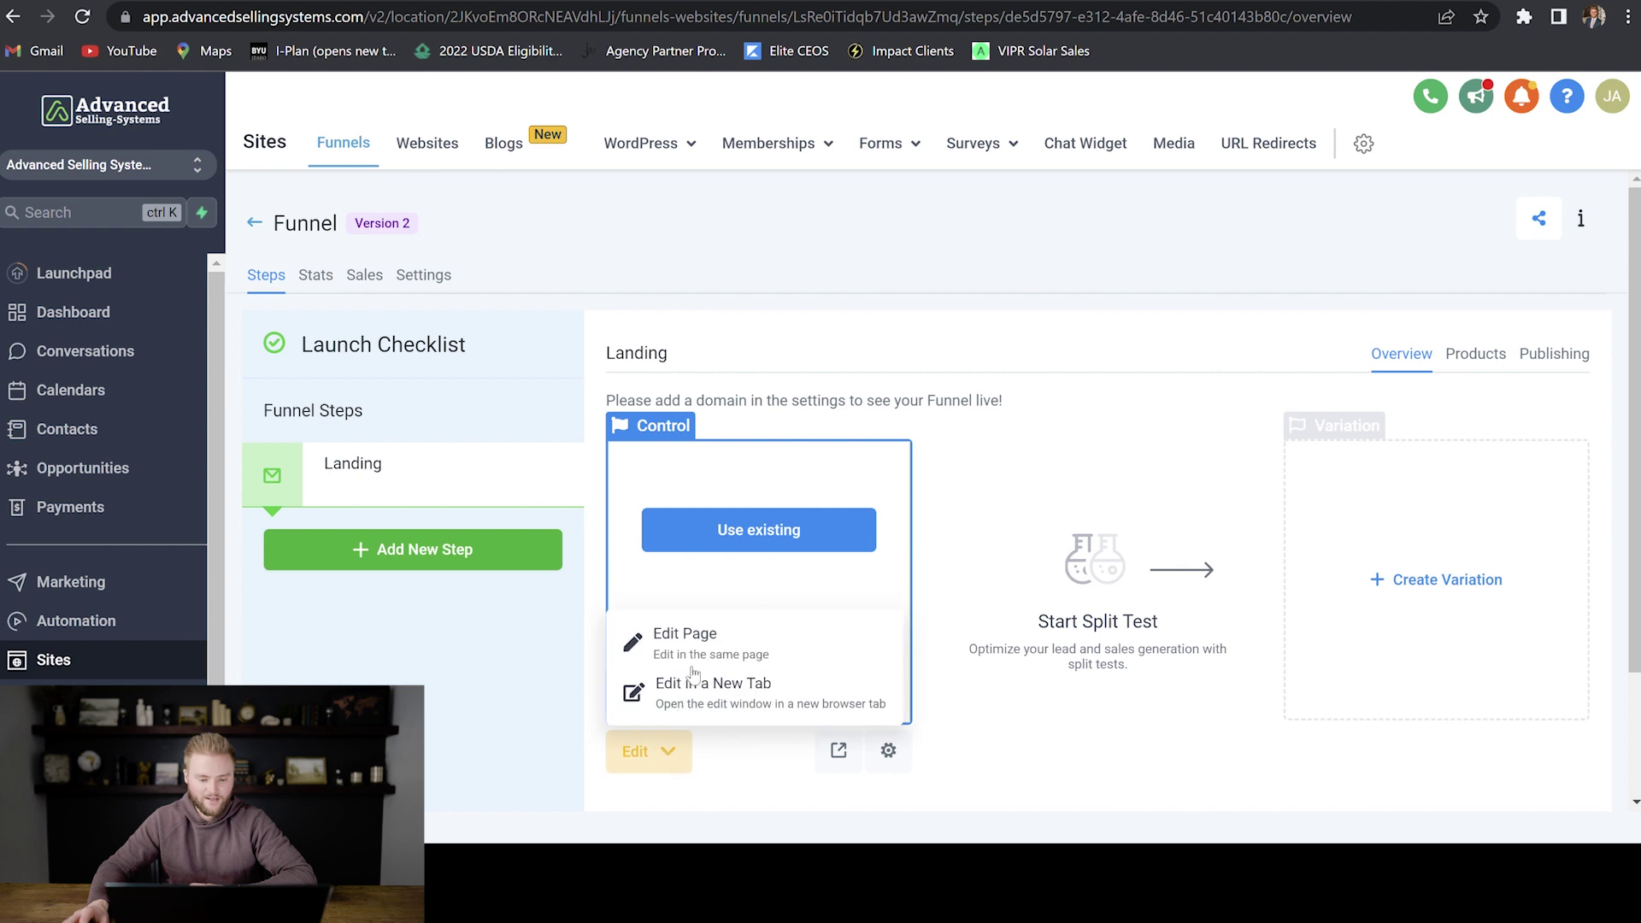
{"action": "left_click", "coordinate": [688, 634]}
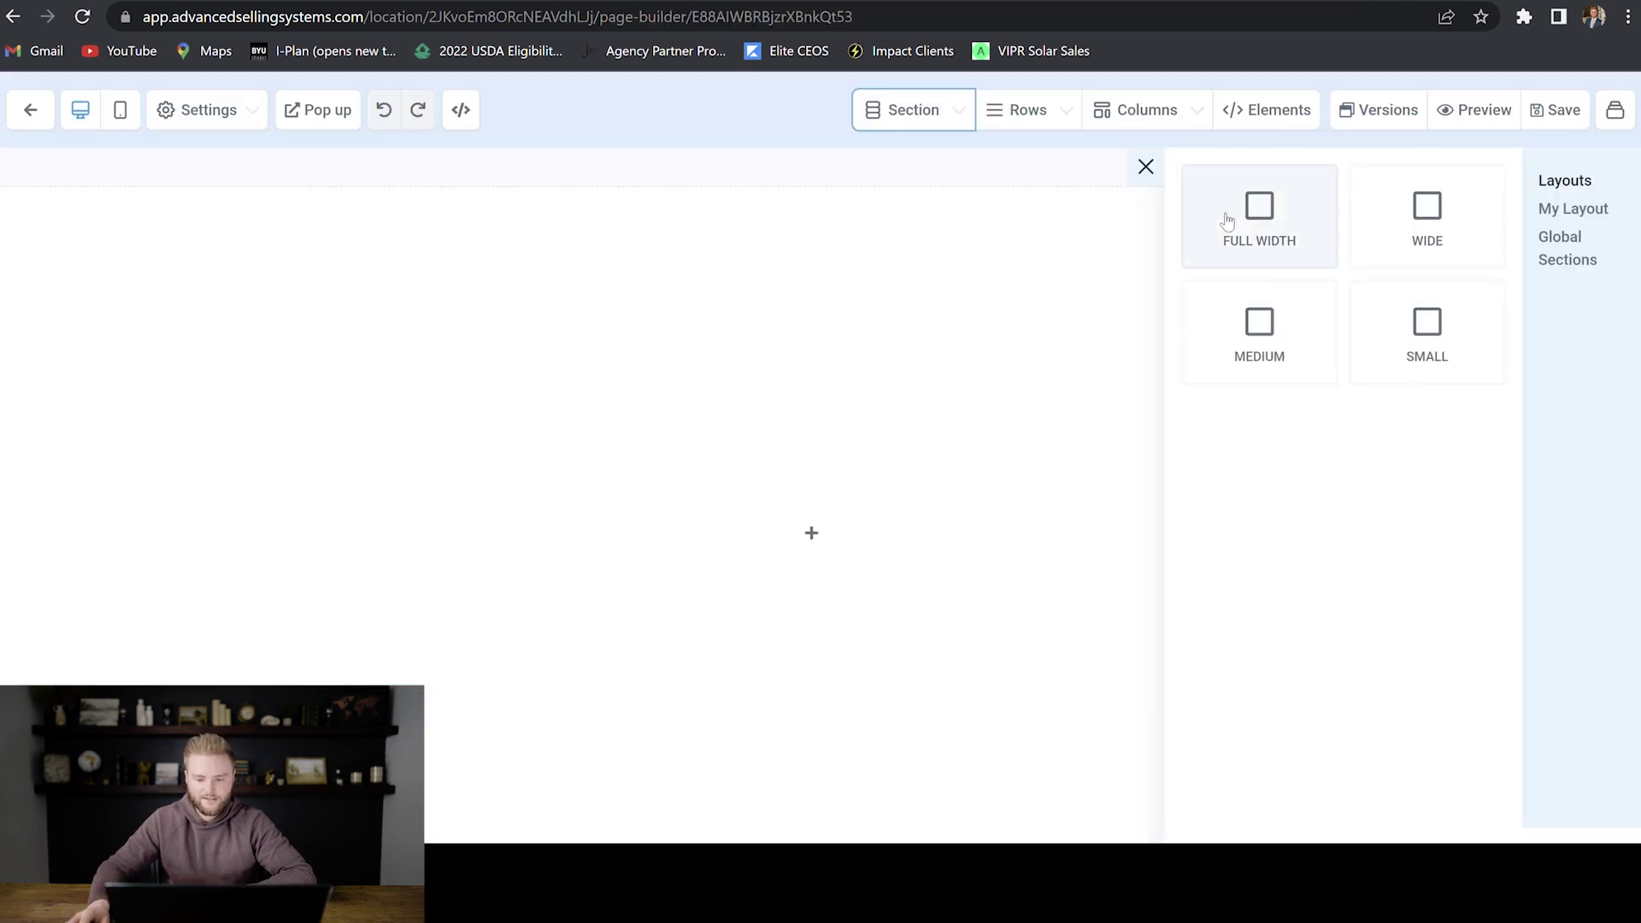
{"action": "left_click_drag", "start_coordinate": [1227, 217], "coordinate": [770, 292]}
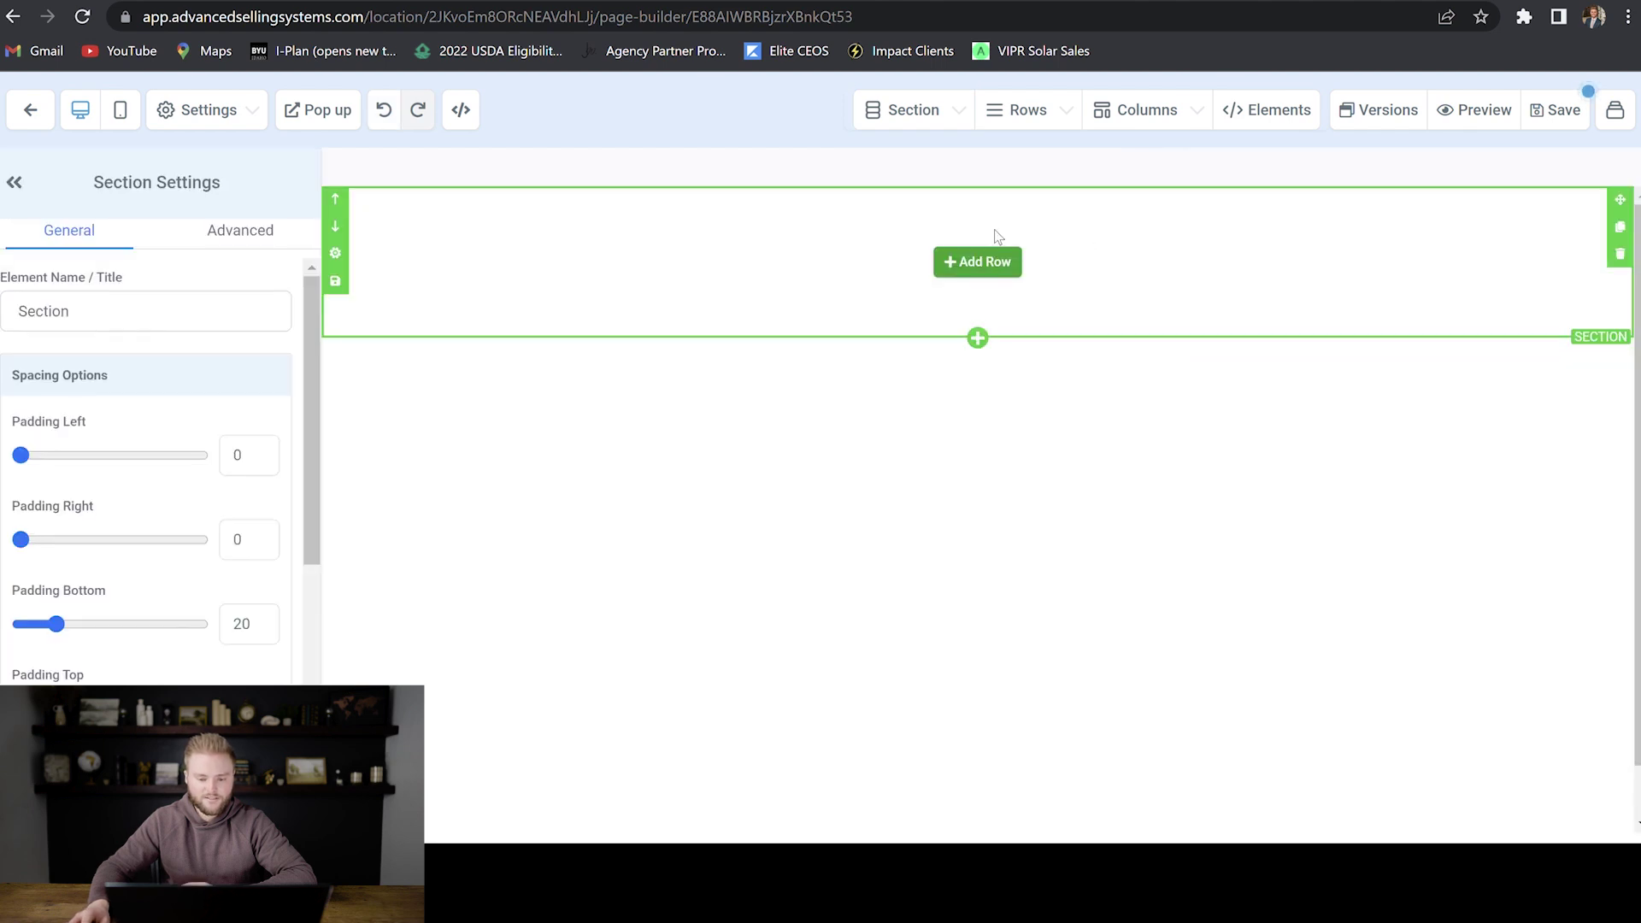
Step: Add a one-column row holding a headline with a sub-headline beneath it
{"action": "left_click", "coordinate": [1005, 264]}
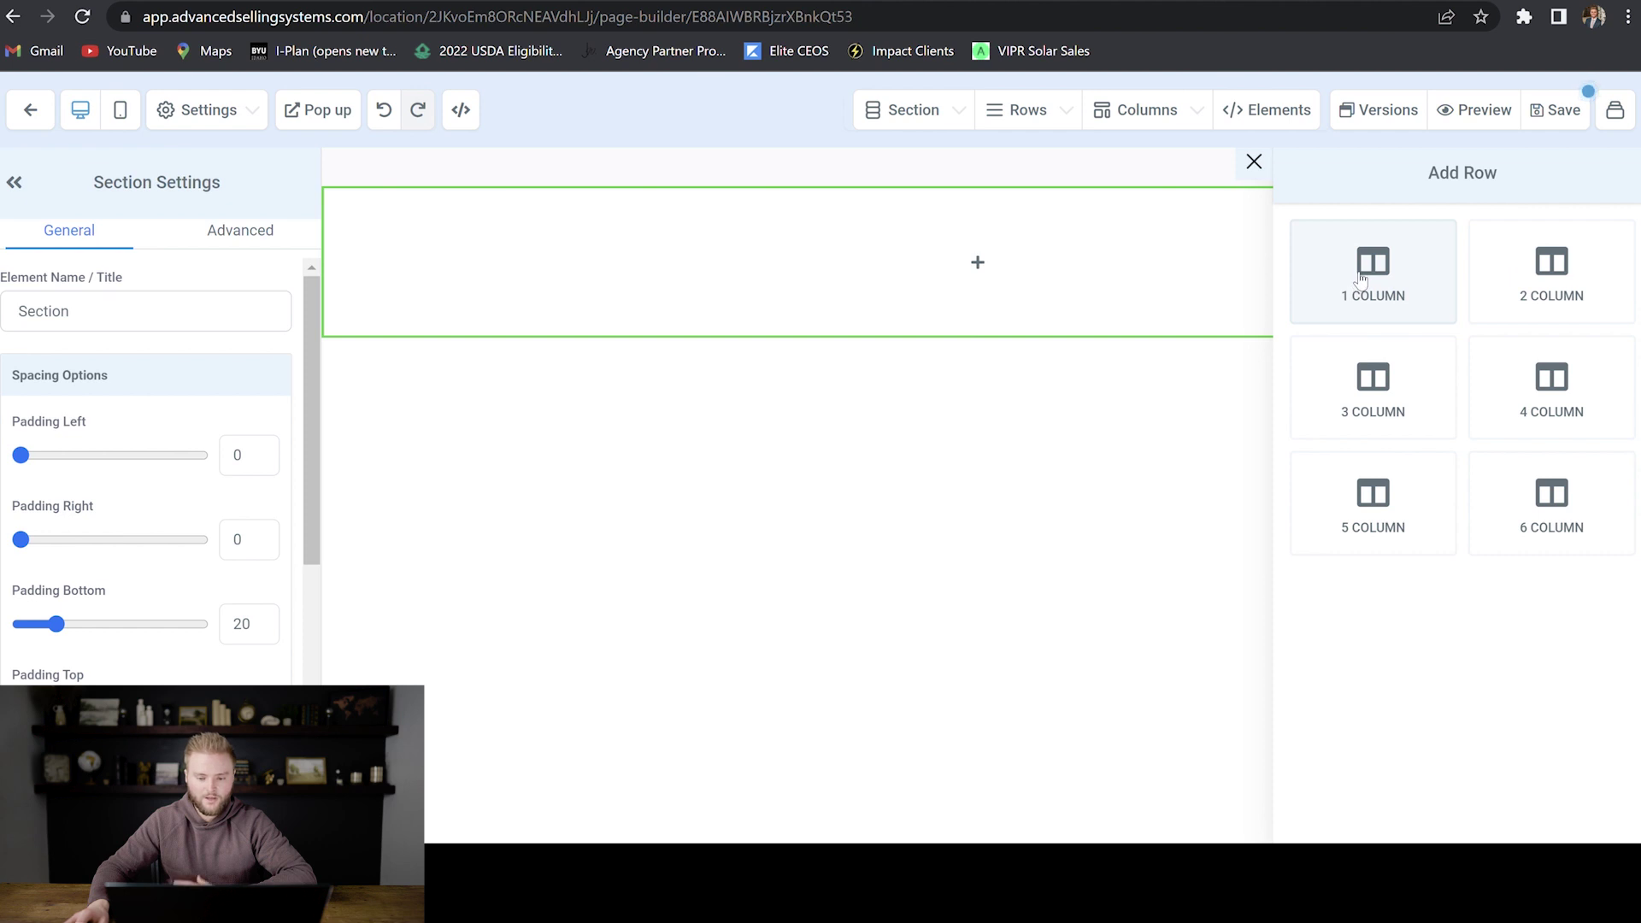
{"action": "left_click", "coordinate": [1388, 285]}
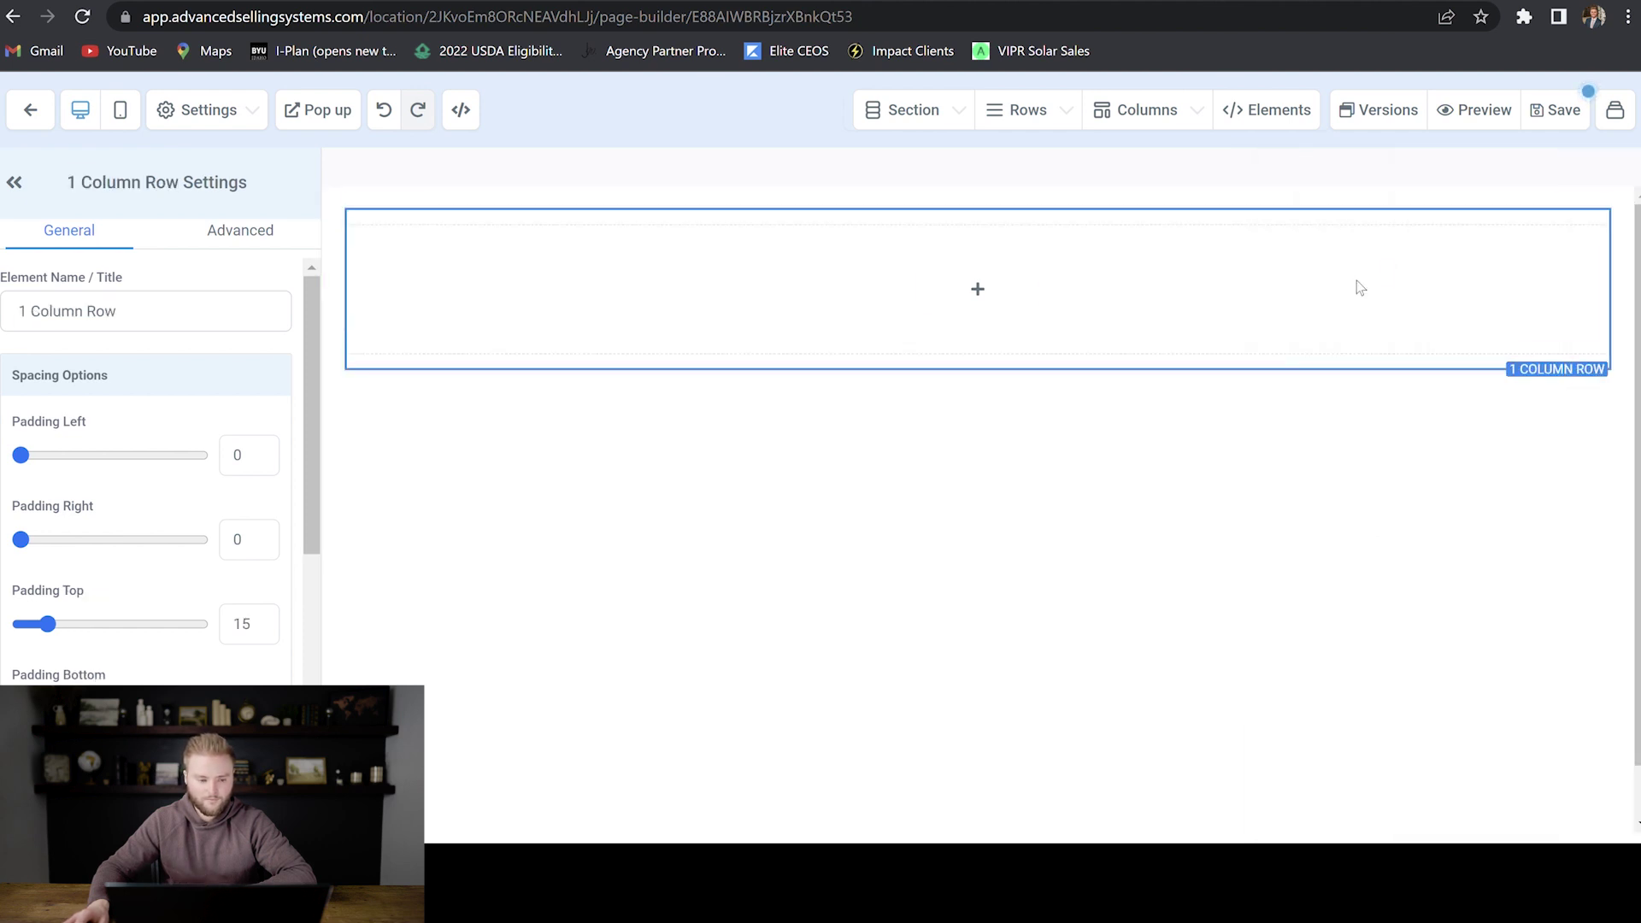
{"action": "left_click", "coordinate": [980, 291]}
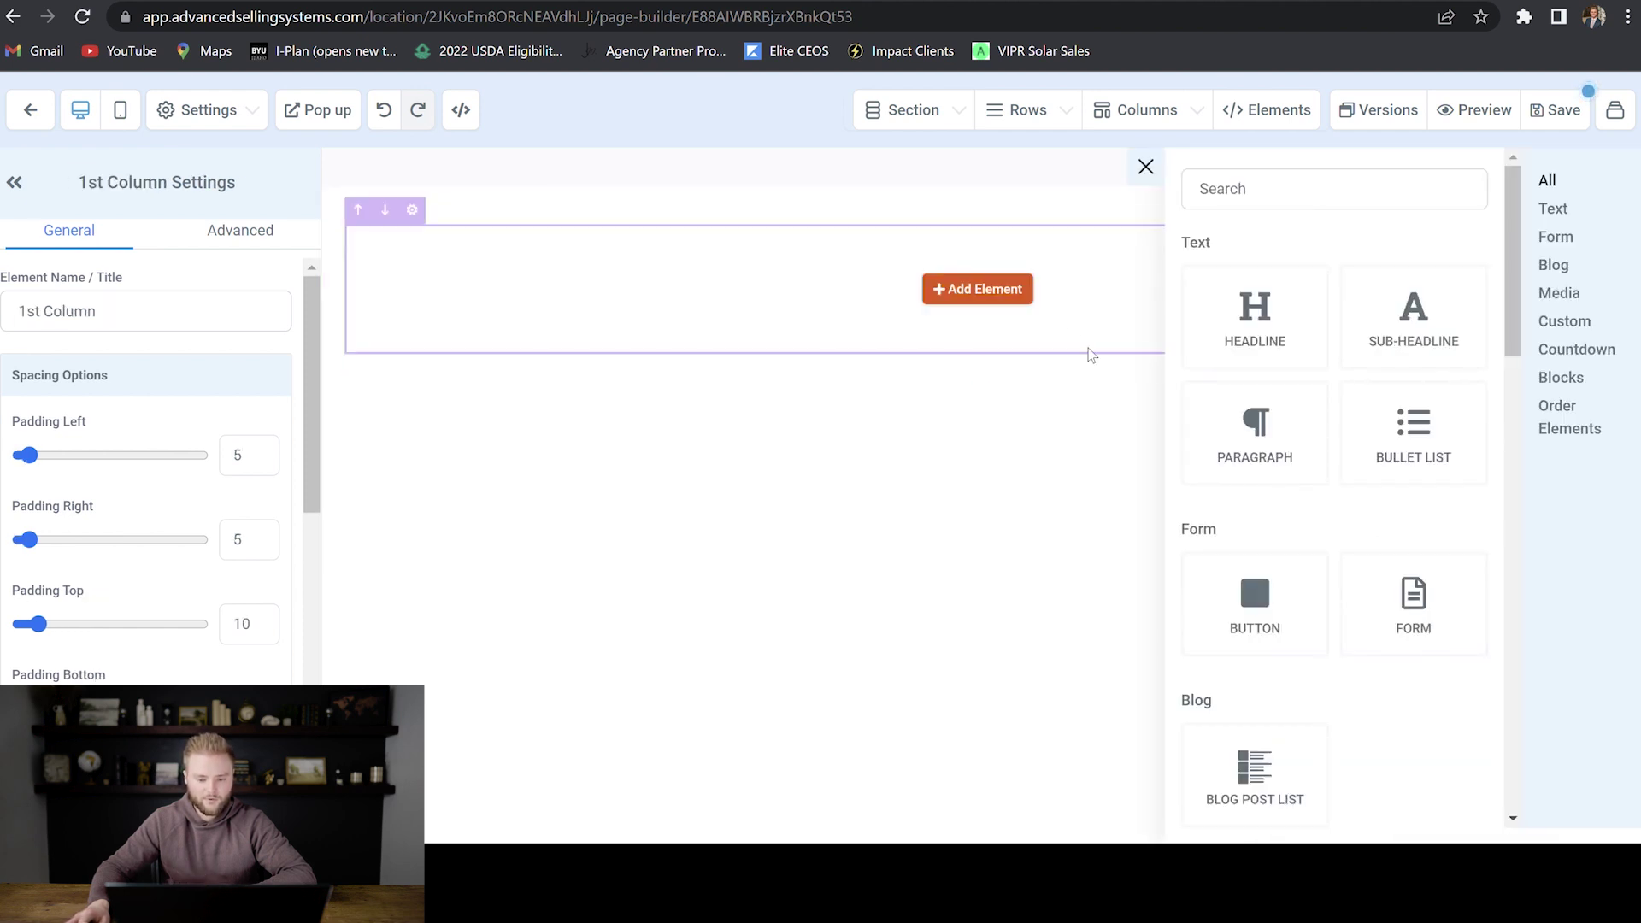
{"action": "left_click", "coordinate": [1270, 321]}
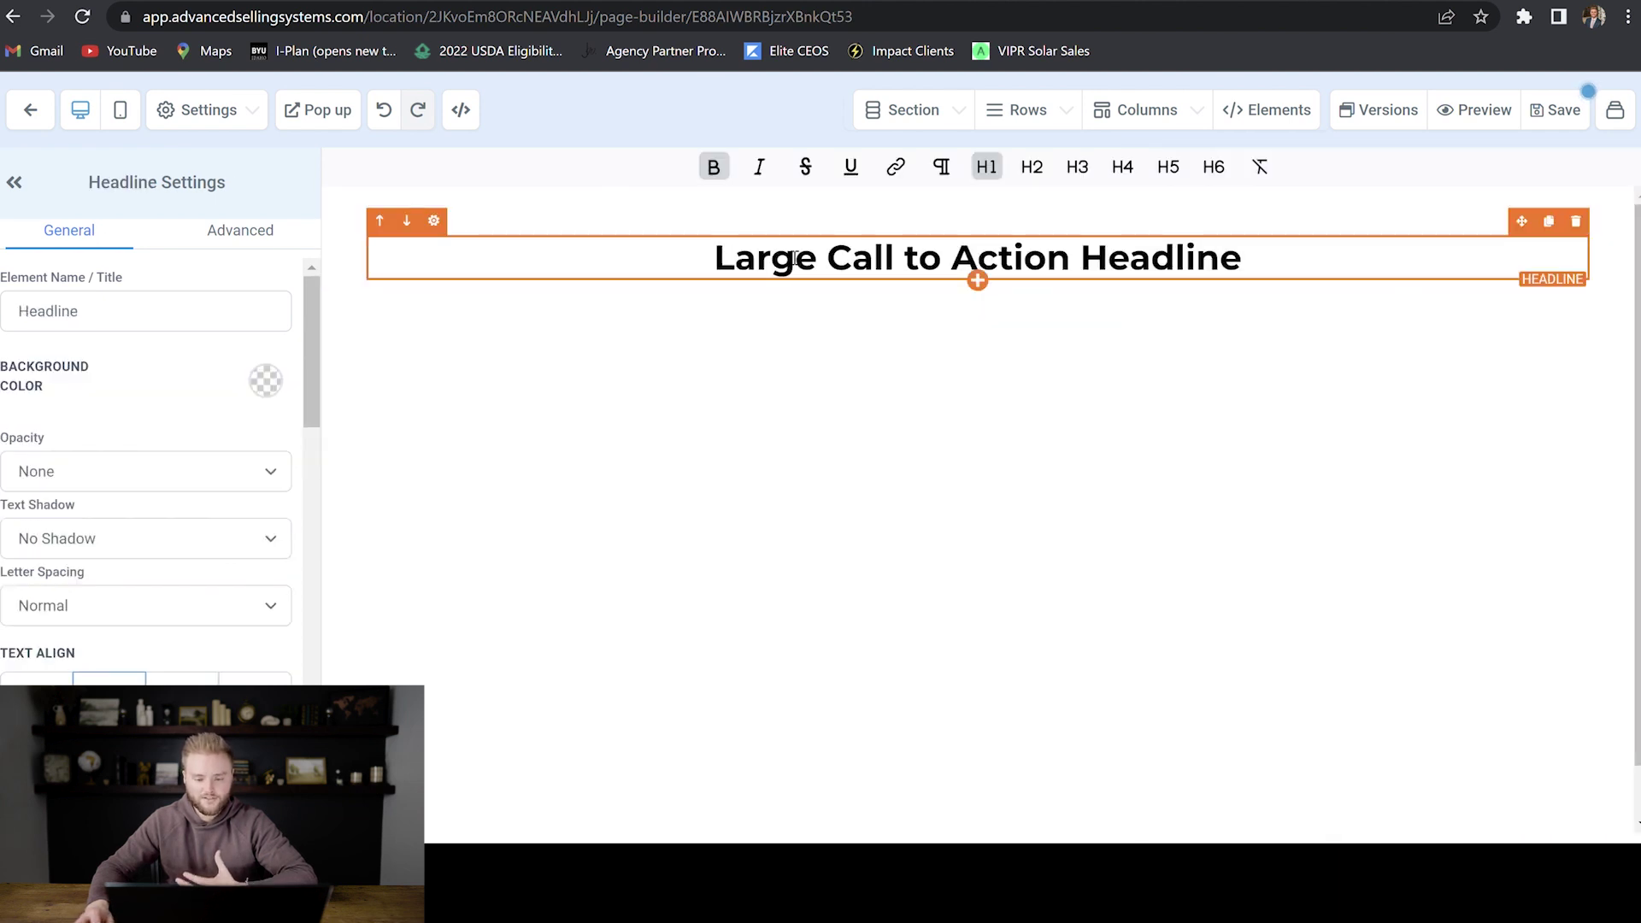
{"action": "left_click", "coordinate": [978, 280]}
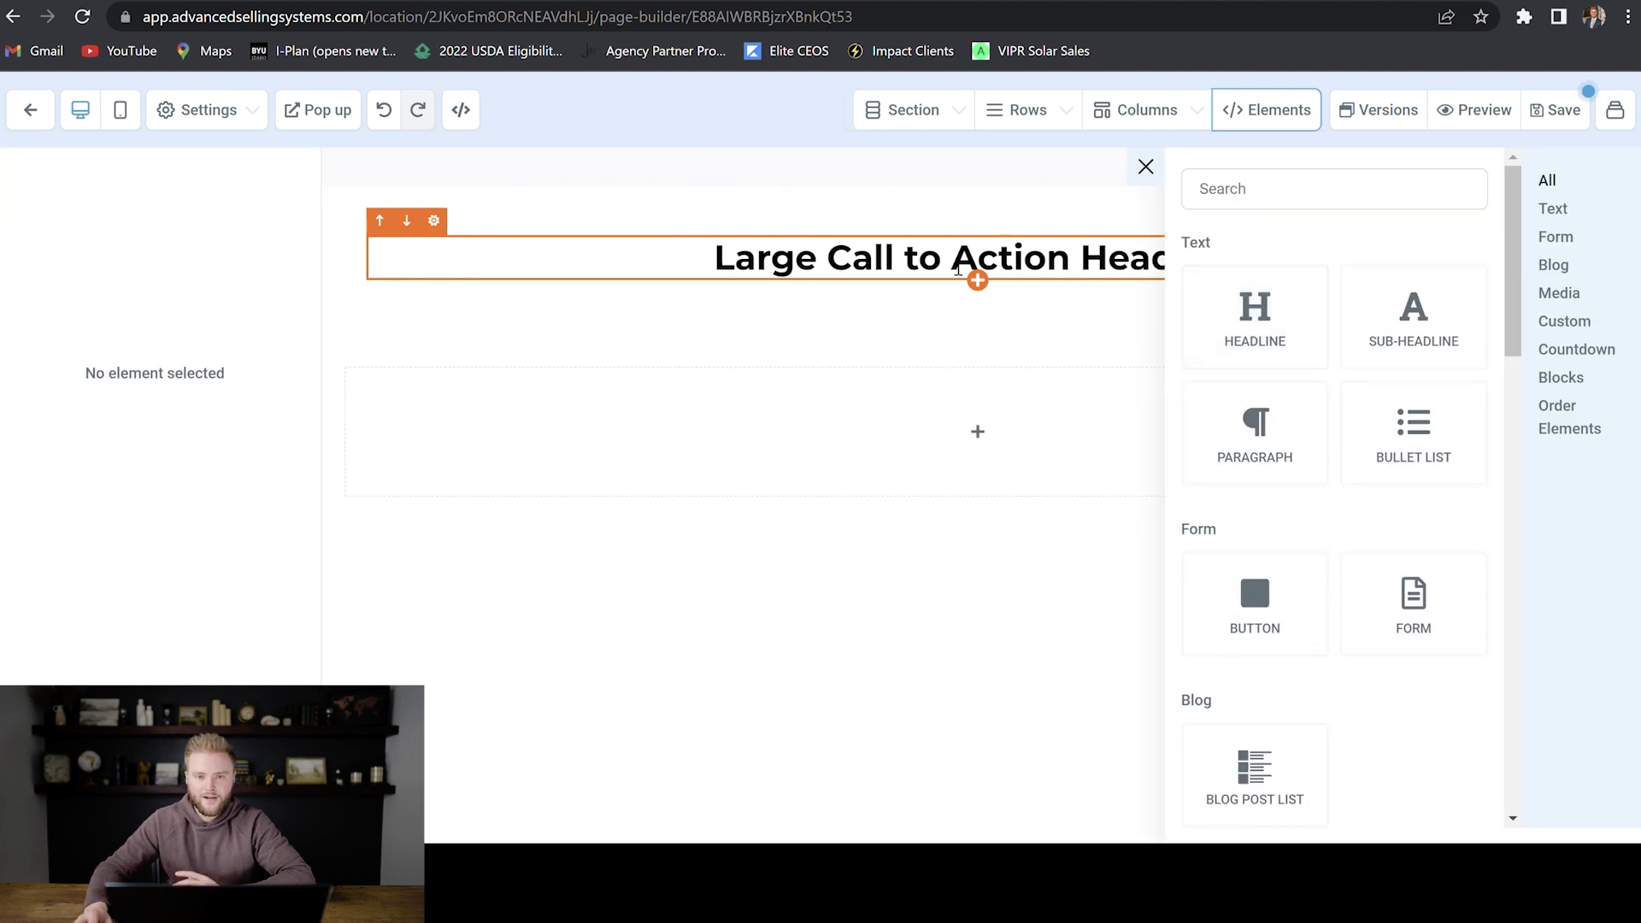
{"action": "left_click", "coordinate": [1419, 321]}
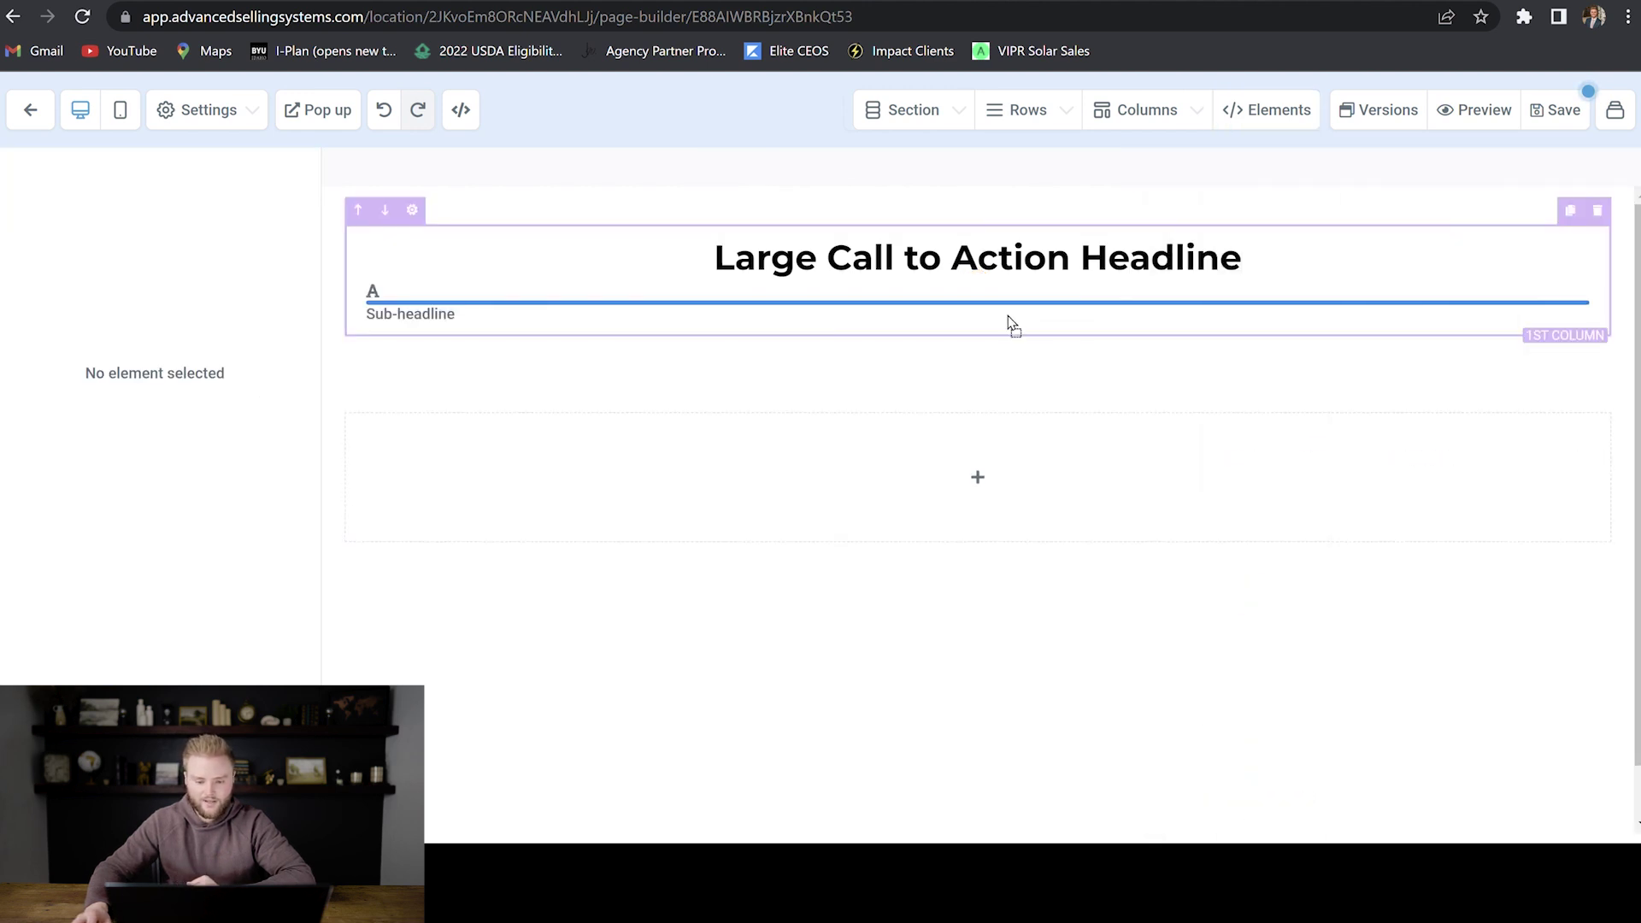
Step: Place a lorem-ipsum paragraph element below the sub-headline
{"action": "left_click", "coordinate": [1011, 314]}
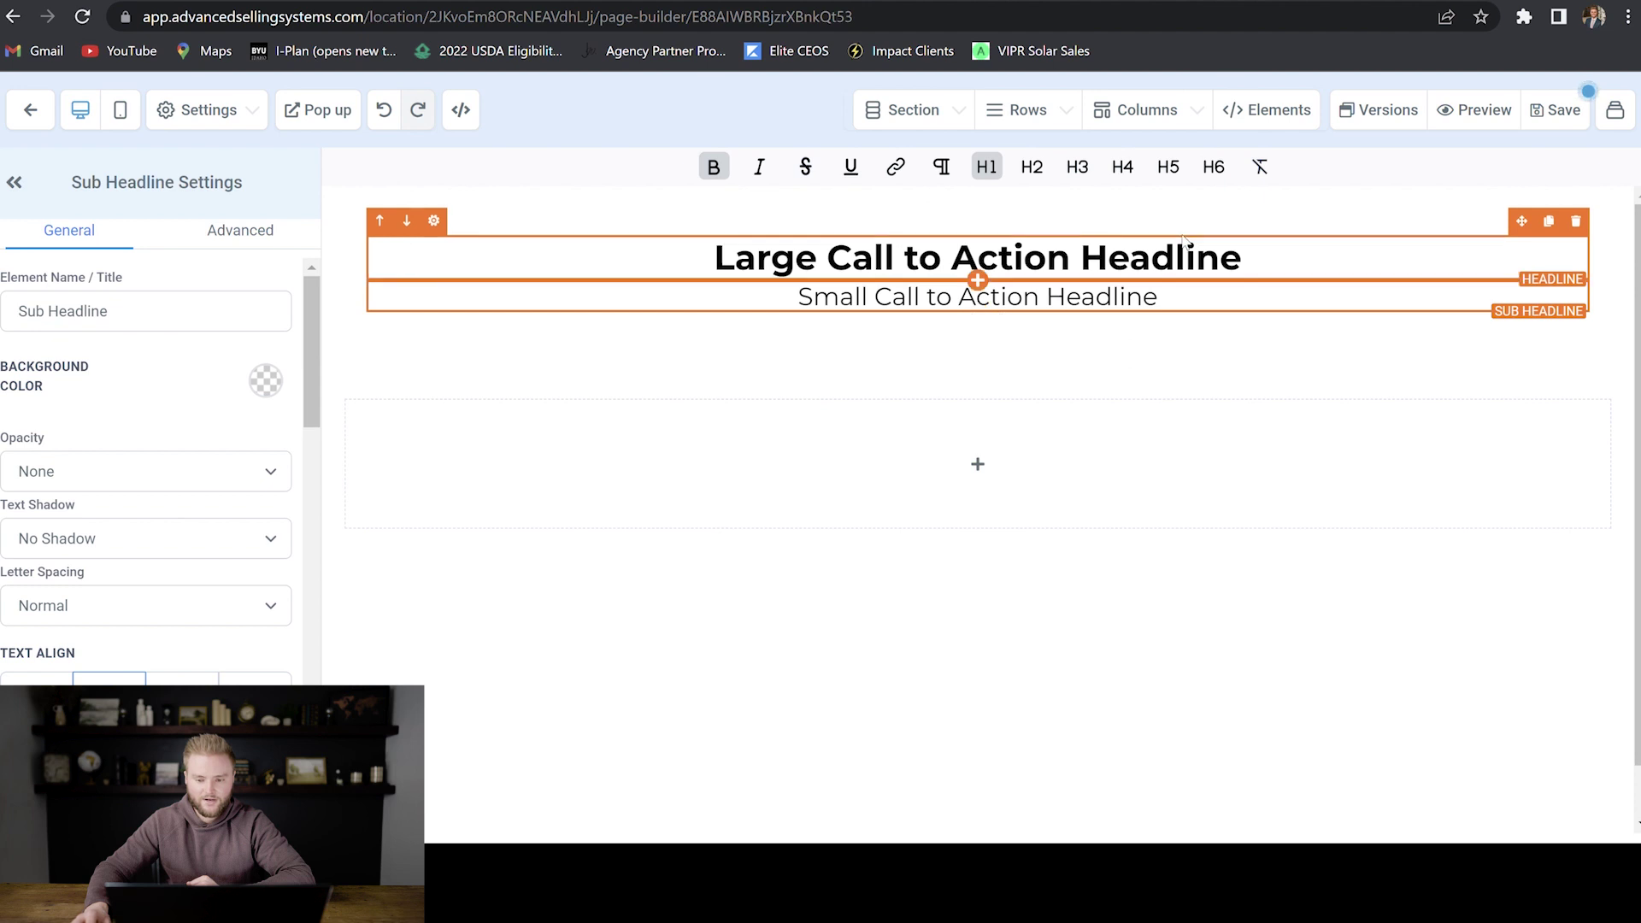
{"action": "left_click", "coordinate": [1286, 120]}
{"action": "left_click", "coordinate": [1228, 158]}
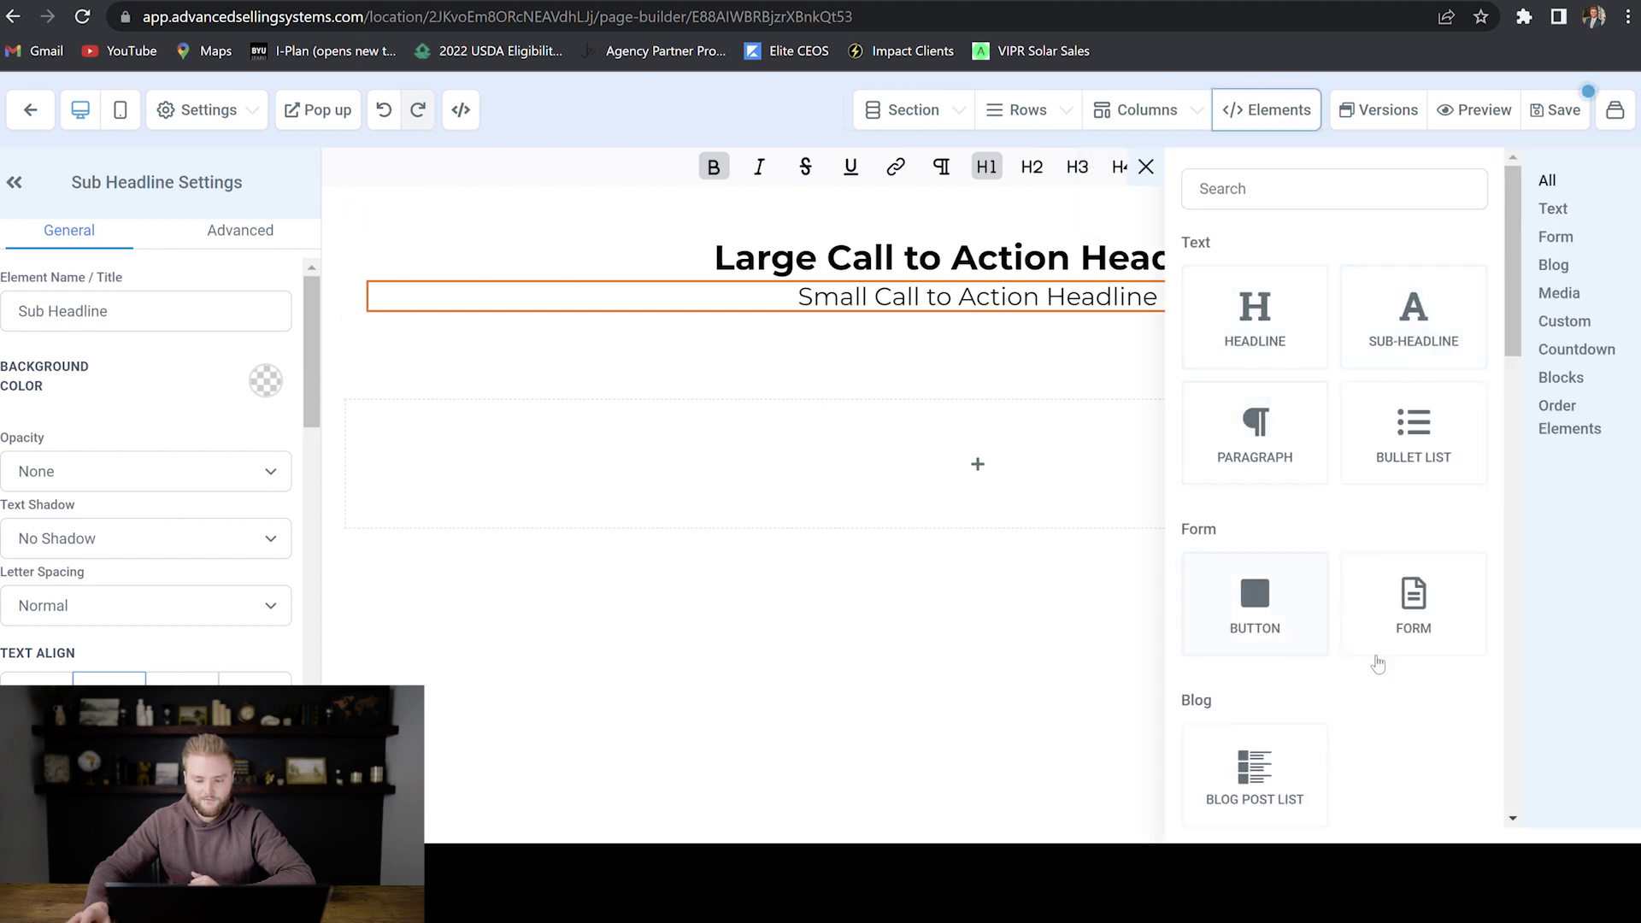
{"action": "left_click", "coordinate": [1267, 440]}
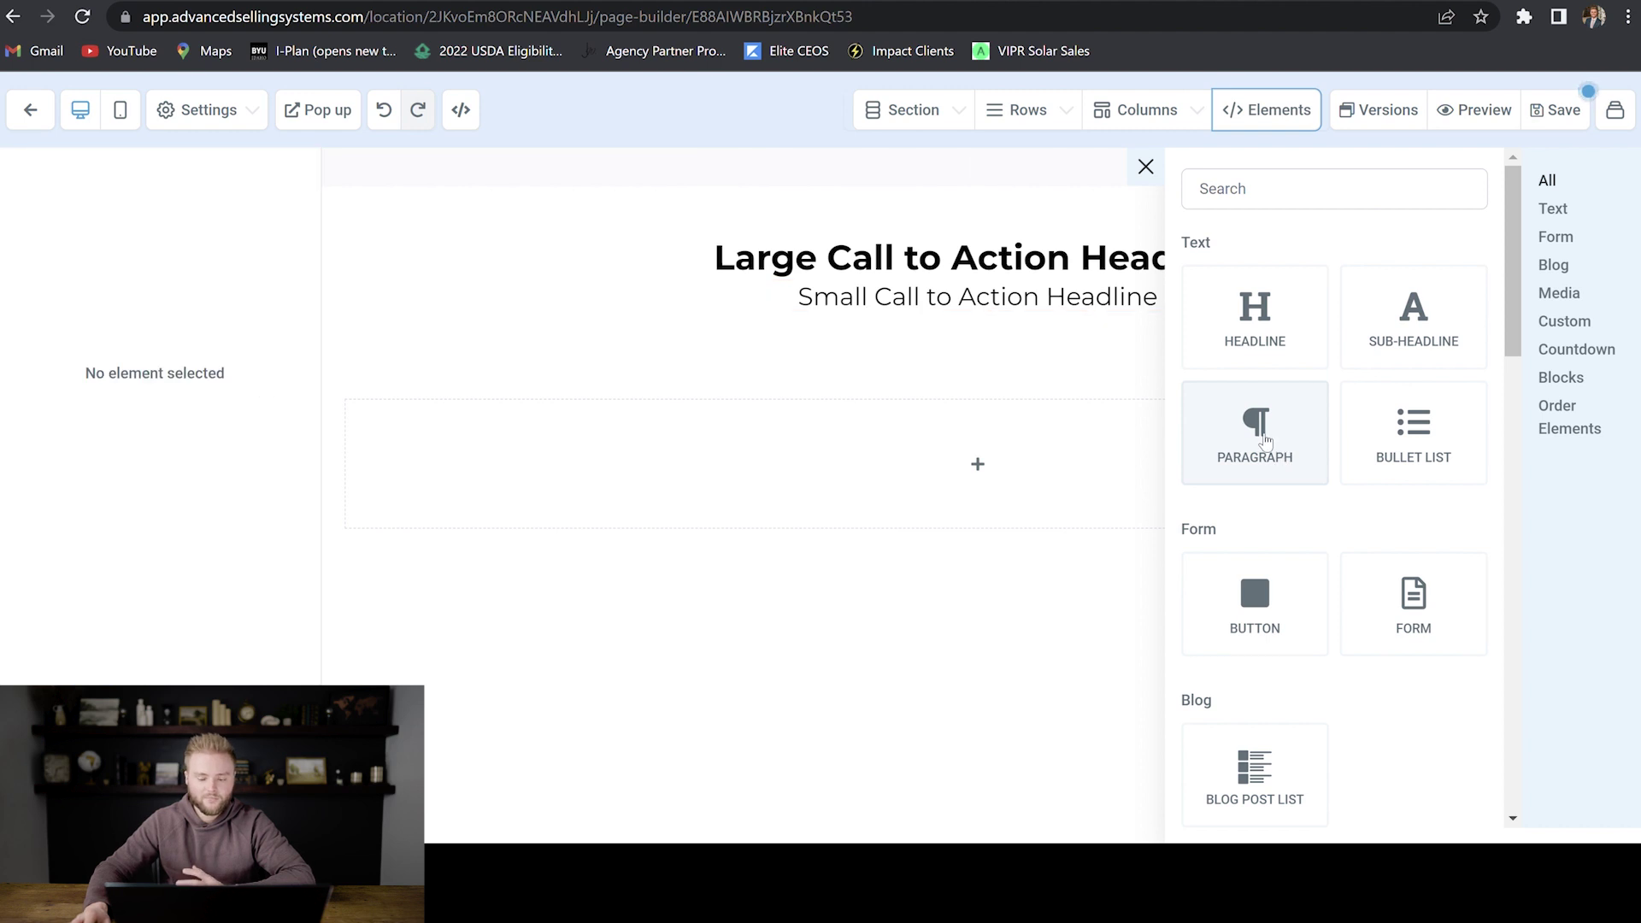
{"action": "left_click_drag", "start_coordinate": [1266, 440], "coordinate": [983, 354]}
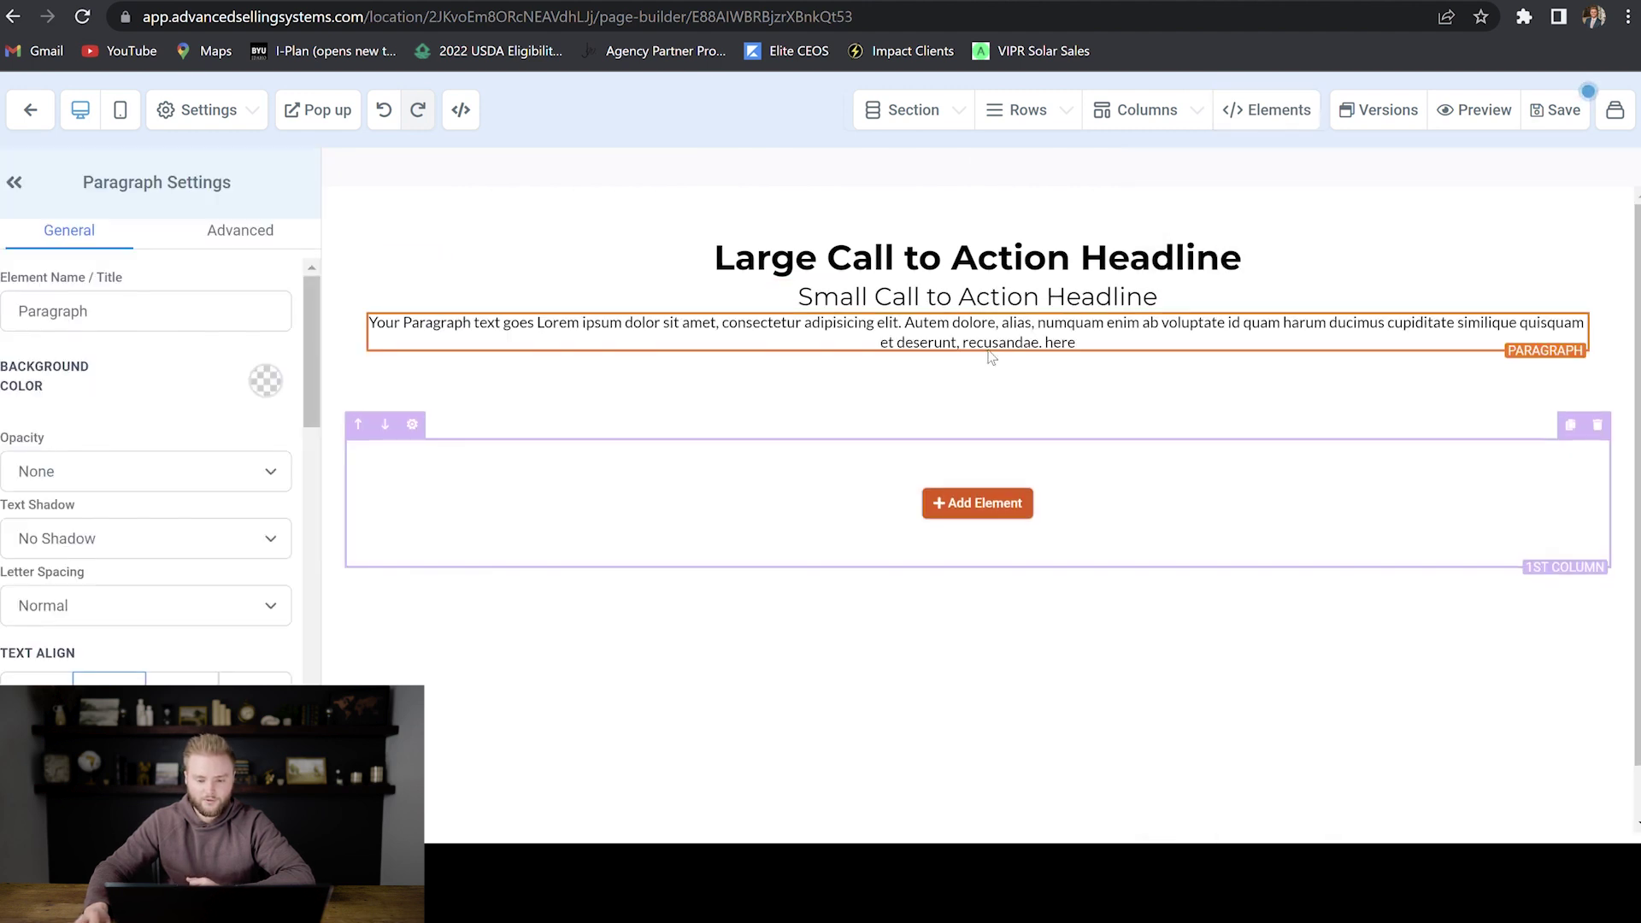
{"action": "left_click", "coordinate": [1028, 351]}
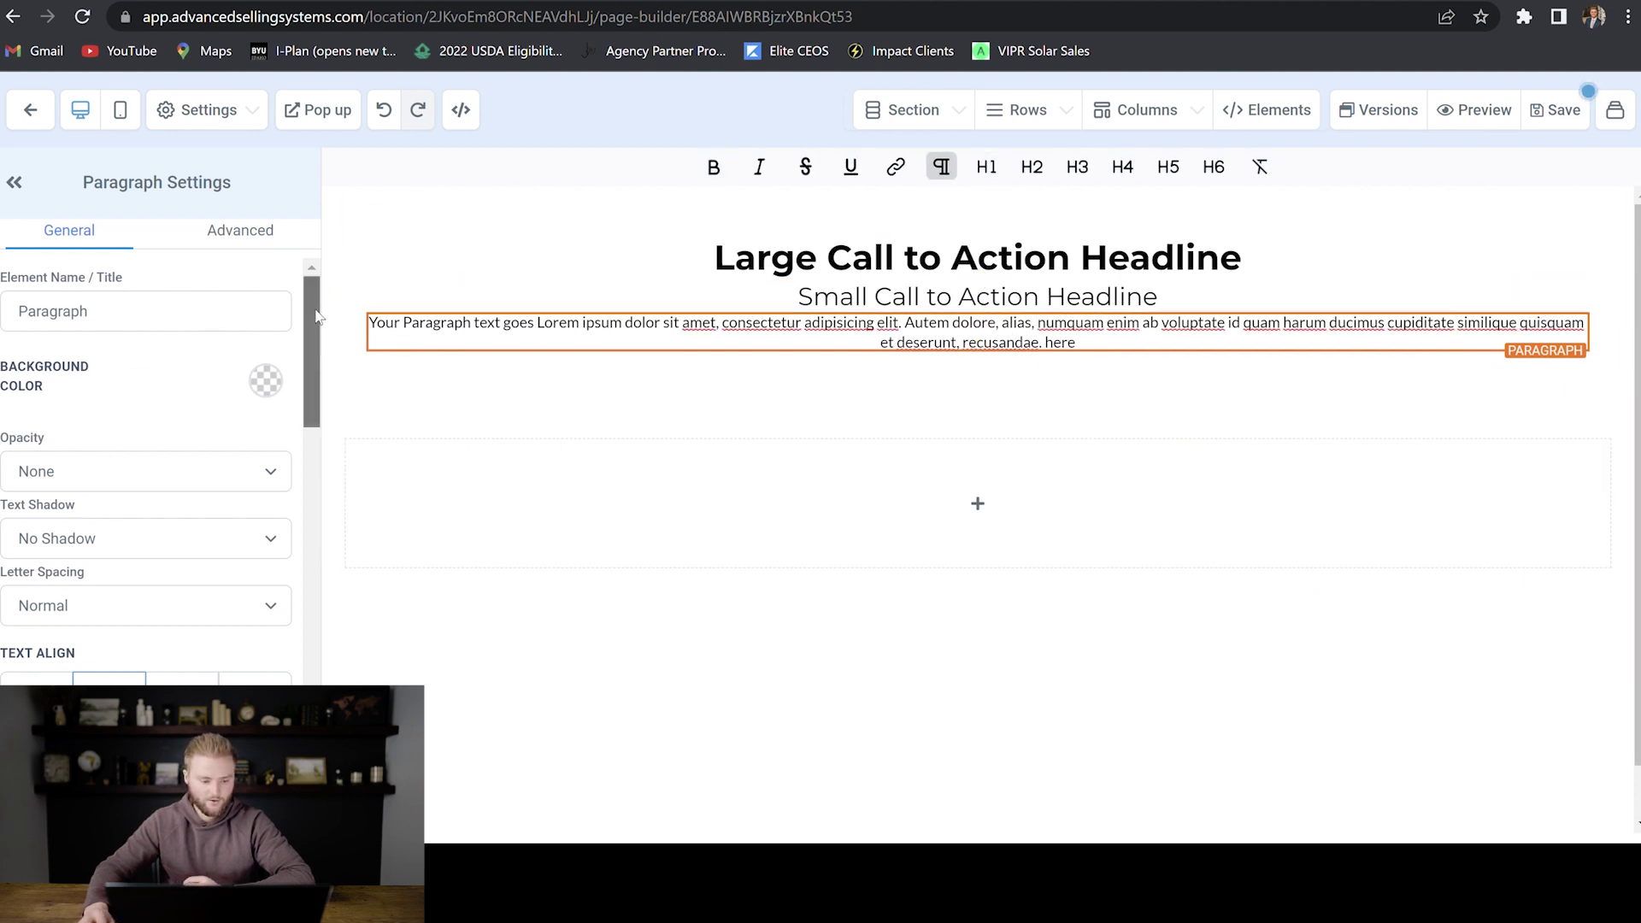
{"action": "scroll", "coordinate": [94, 494], "scroll_direction": "down", "scroll_amount": 5}
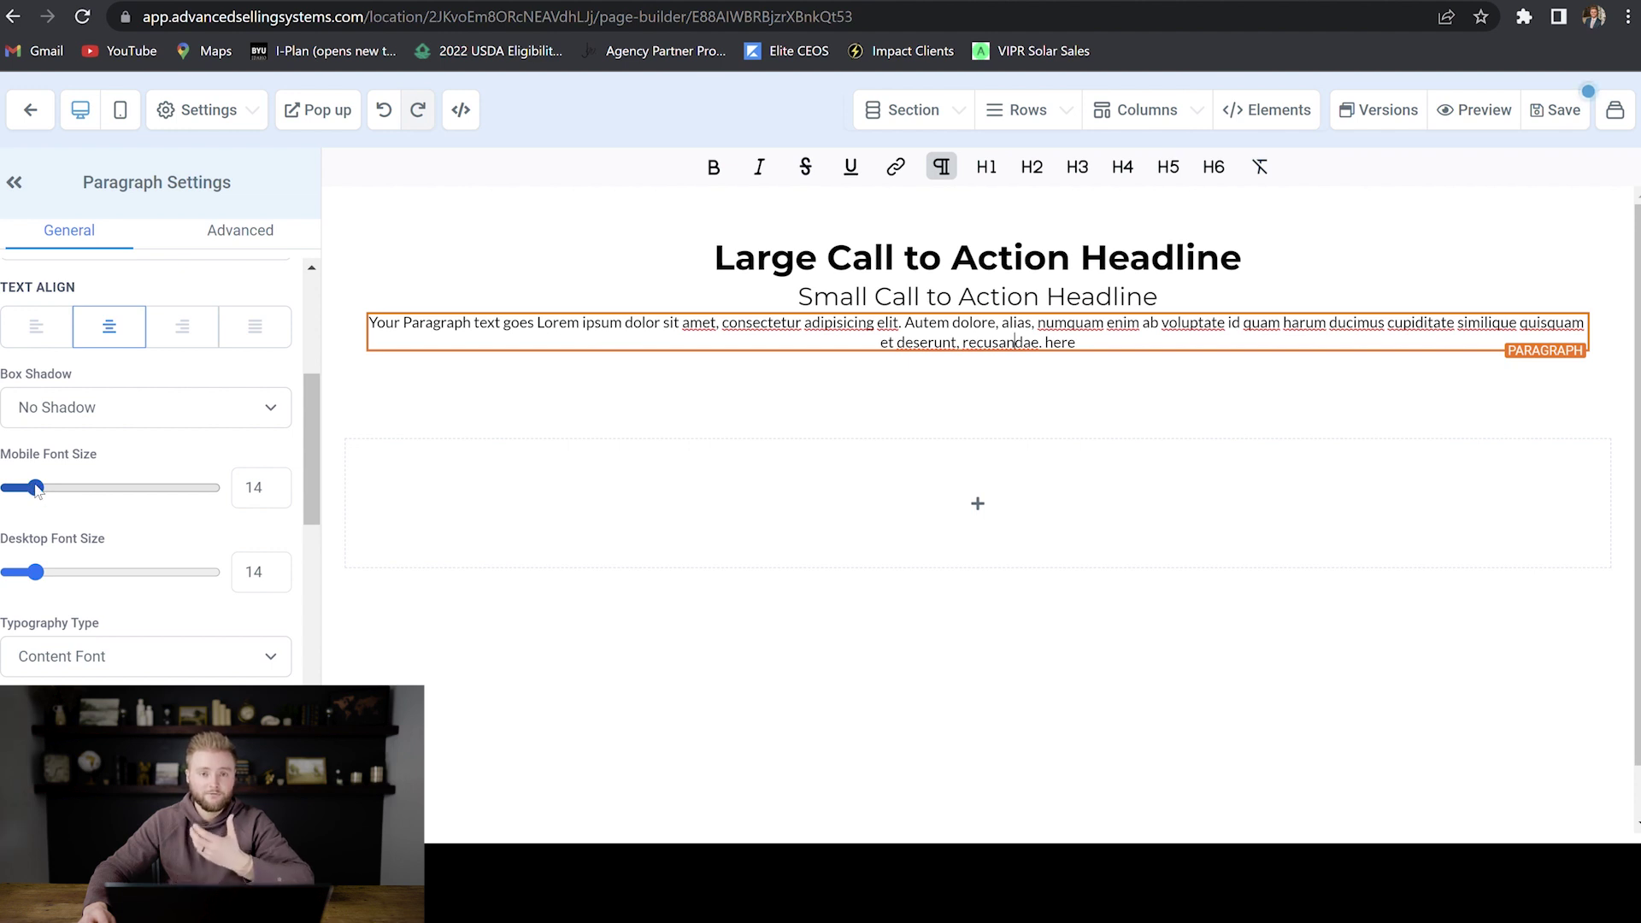
Step: Set the paragraph's font size to 16 on mobile and 21 on desktop
{"action": "left_click", "coordinate": [122, 111]}
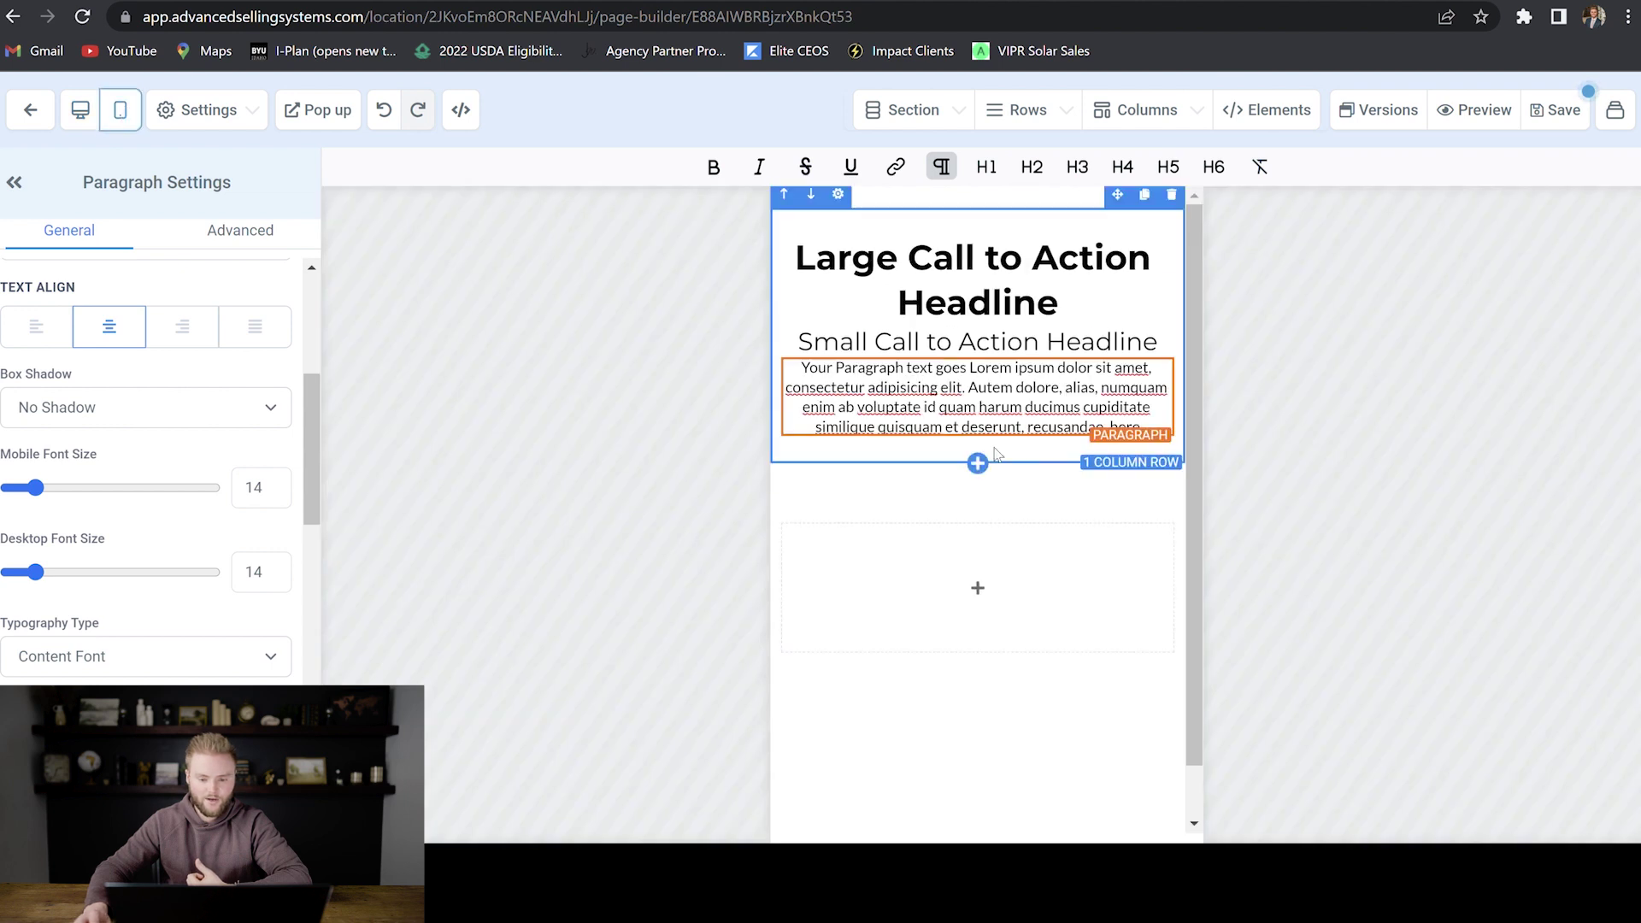
{"action": "mouse_move", "coordinate": [35, 487]}
{"action": "left_mouse_down"}
{"action": "mouse_move", "coordinate": [69, 487]}
{"action": "mouse_move", "coordinate": [39, 487]}
{"action": "left_mouse_up"}
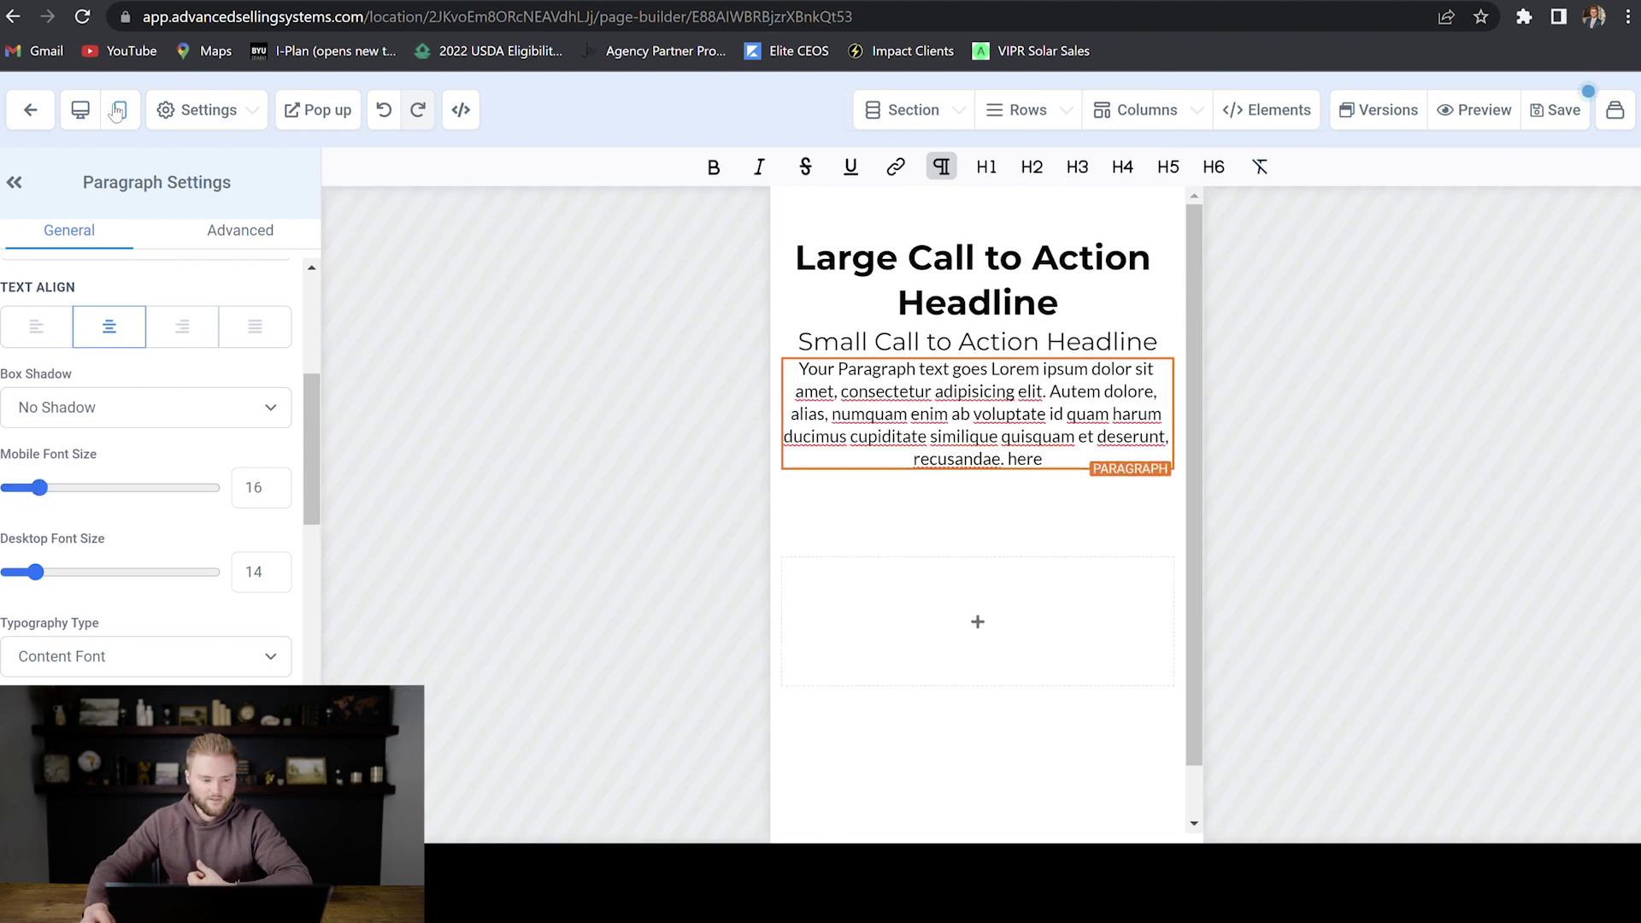
{"action": "left_click", "coordinate": [83, 112]}
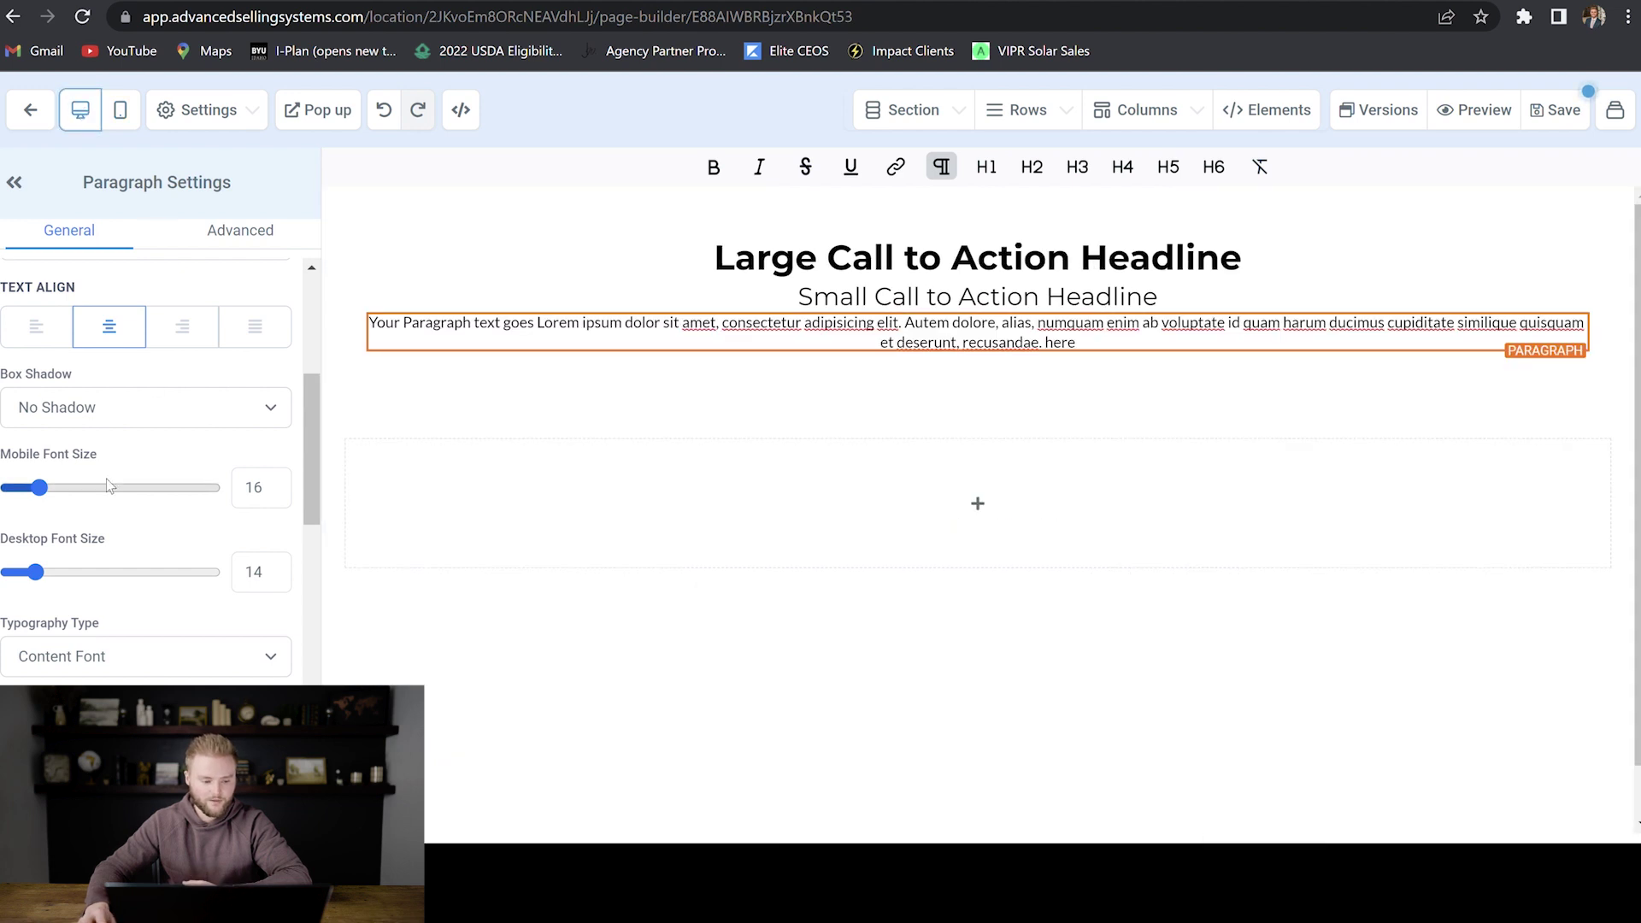
{"action": "left_click_drag", "start_coordinate": [36, 573], "coordinate": [50, 573]}
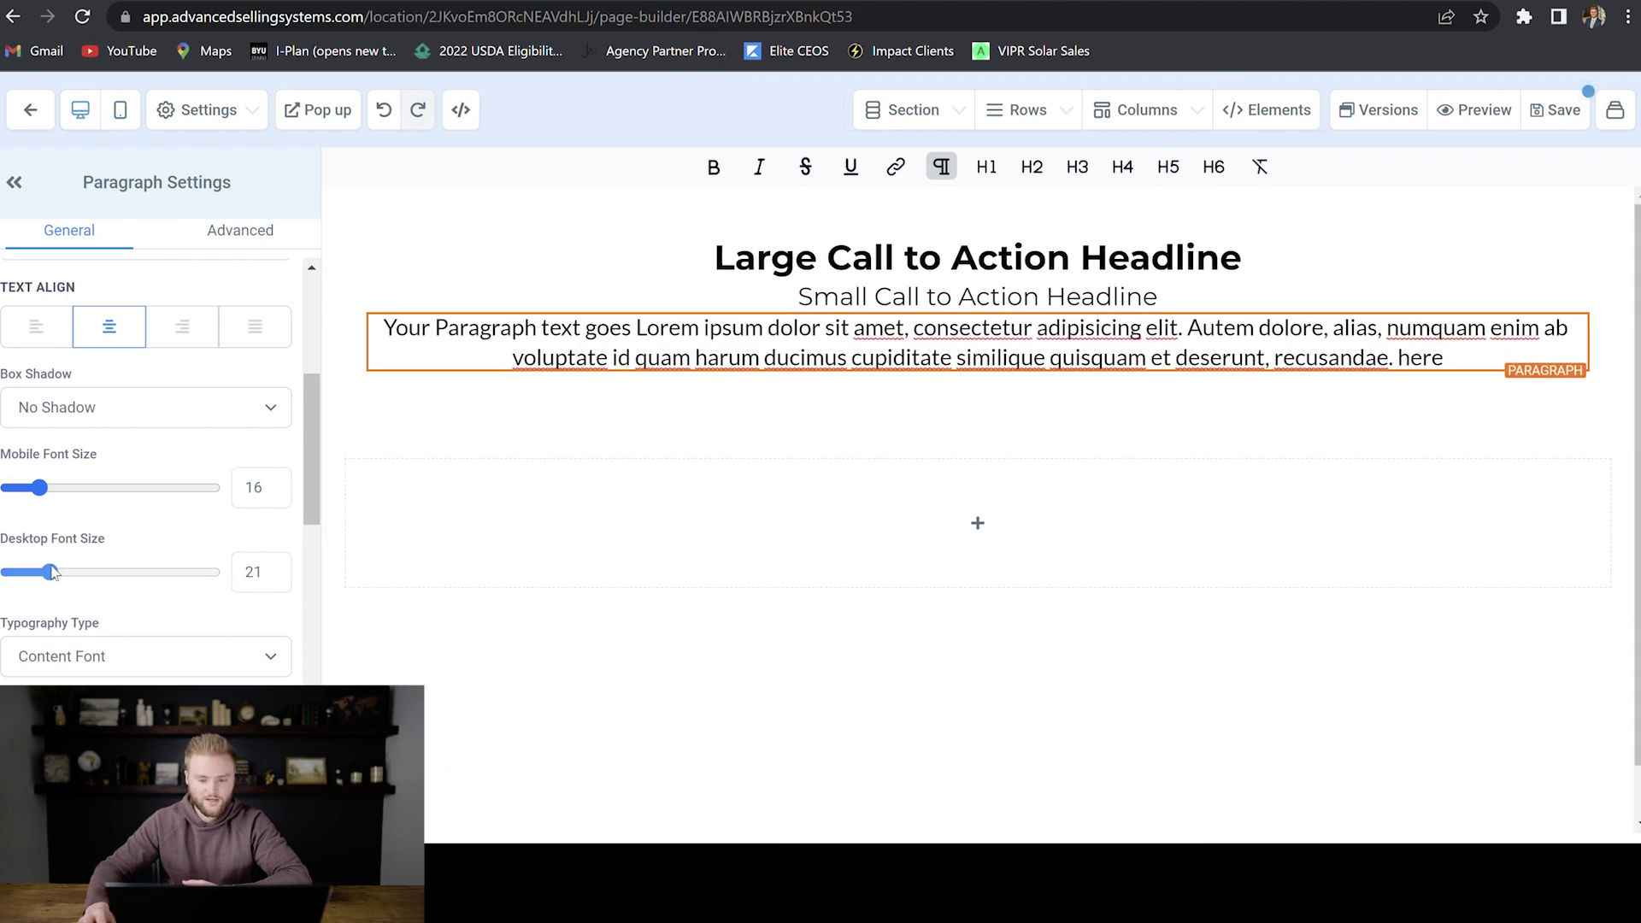
{"action": "left_click", "coordinate": [1267, 109]}
Step: Add a list under the paragraph starting with "Here's some stuff" and make it numbered
{"action": "left_click_drag", "start_coordinate": [1430, 444], "coordinate": [978, 395]}
{"action": "key", "text": "Return"}
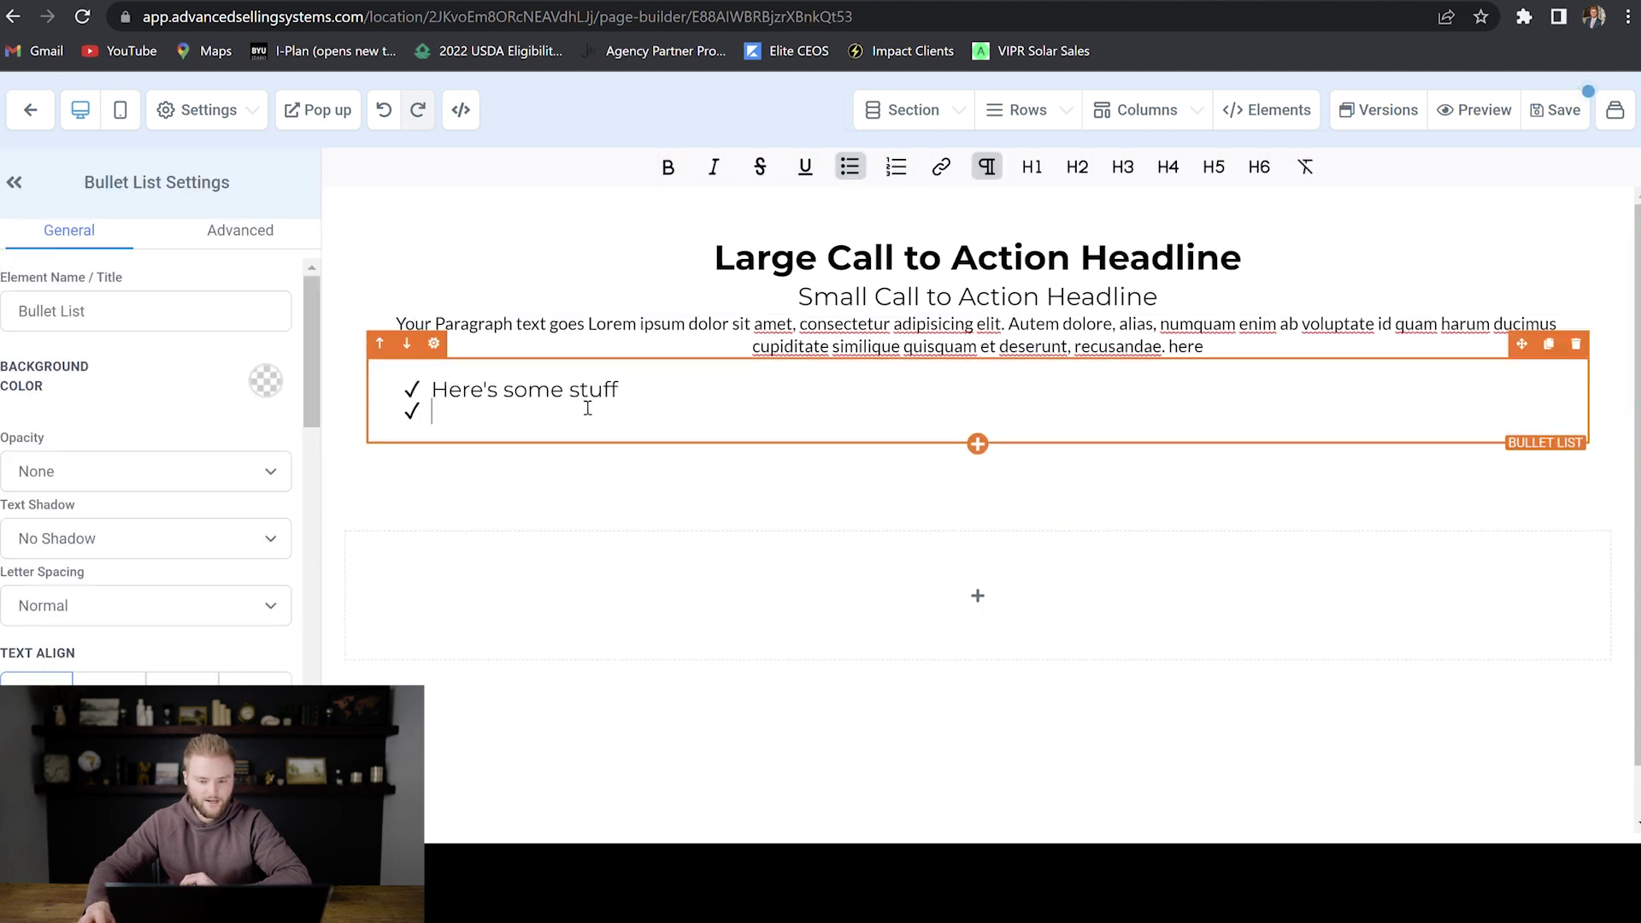
{"action": "left_click", "coordinate": [899, 169]}
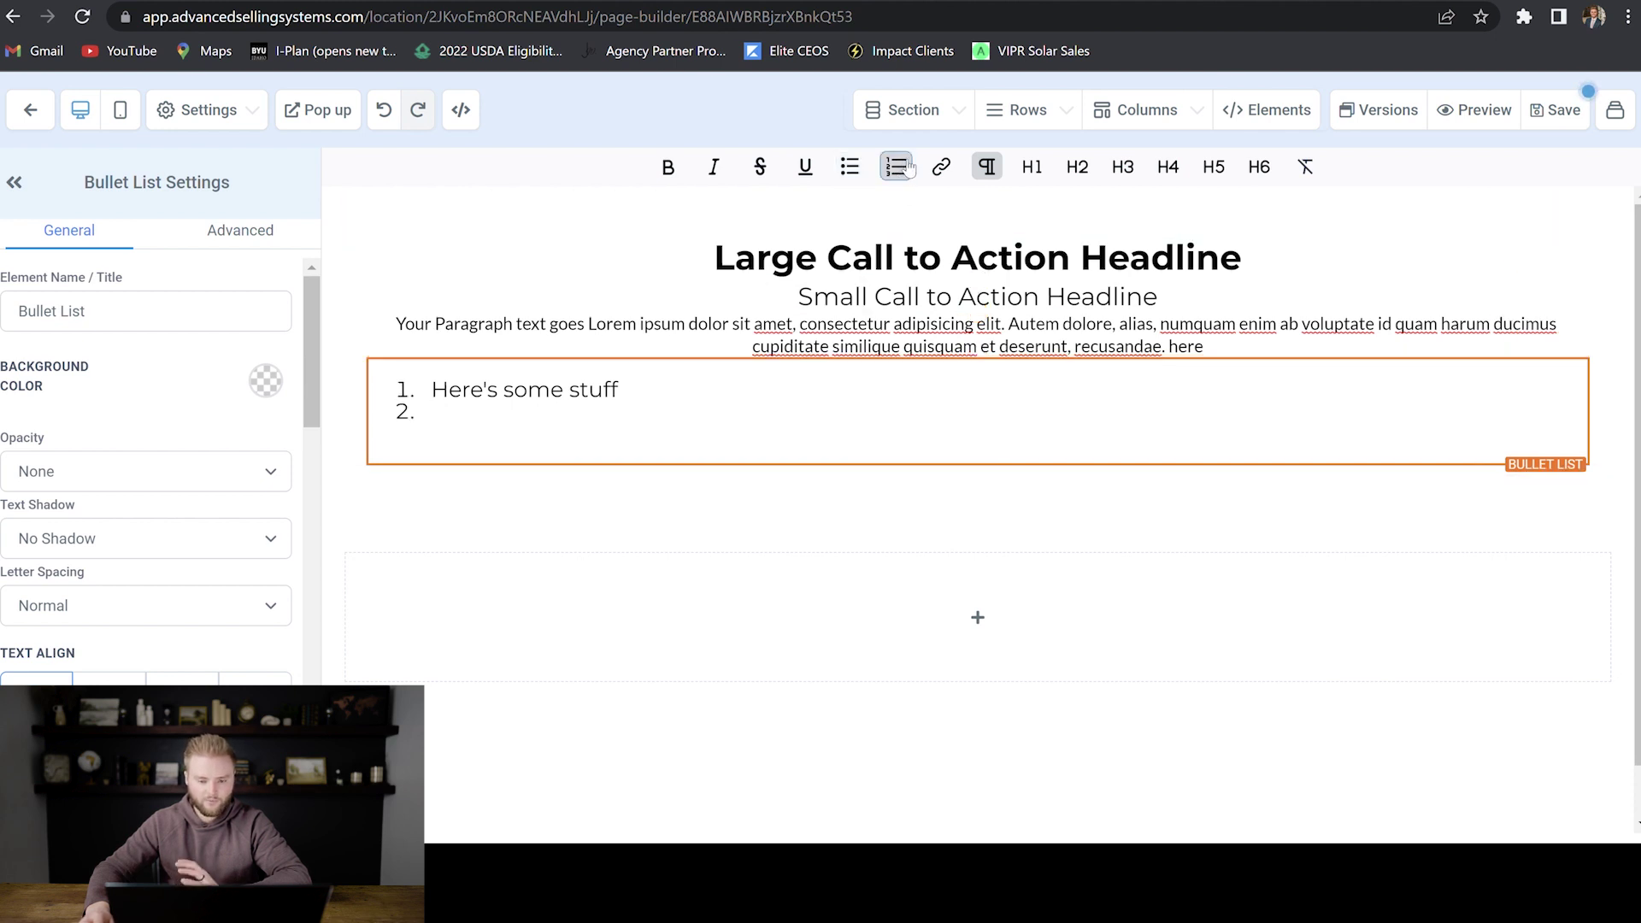
Step: Add a green 'Click to Sign Up' button and a form block below the list
{"action": "left_click", "coordinate": [1267, 110]}
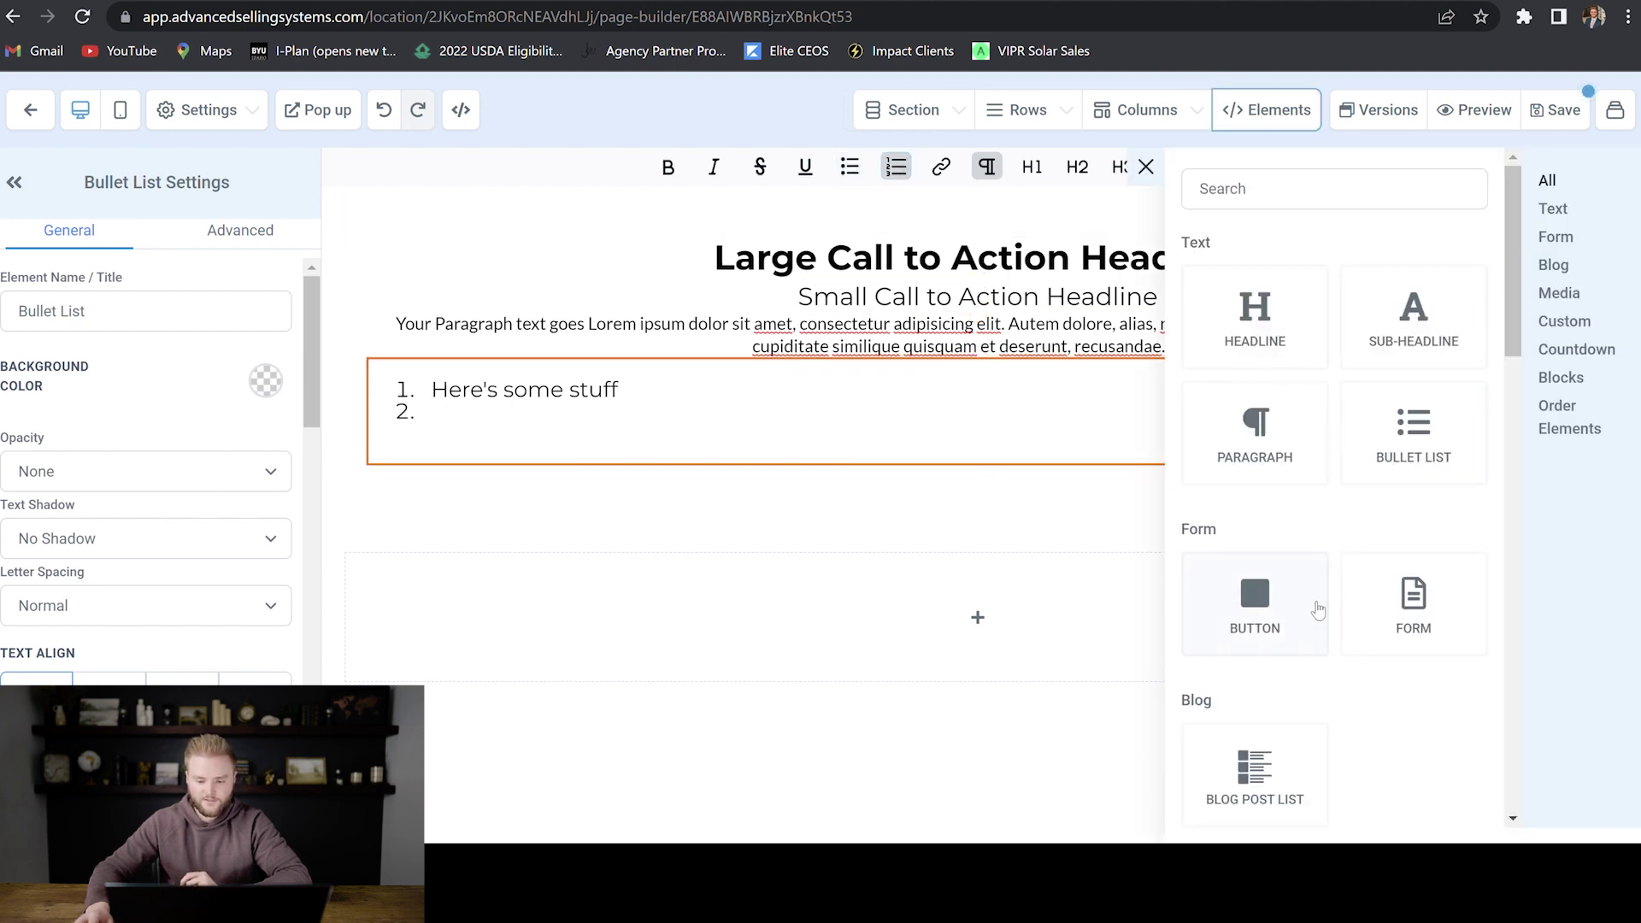
{"action": "left_click_drag", "start_coordinate": [1318, 609], "coordinate": [989, 538]}
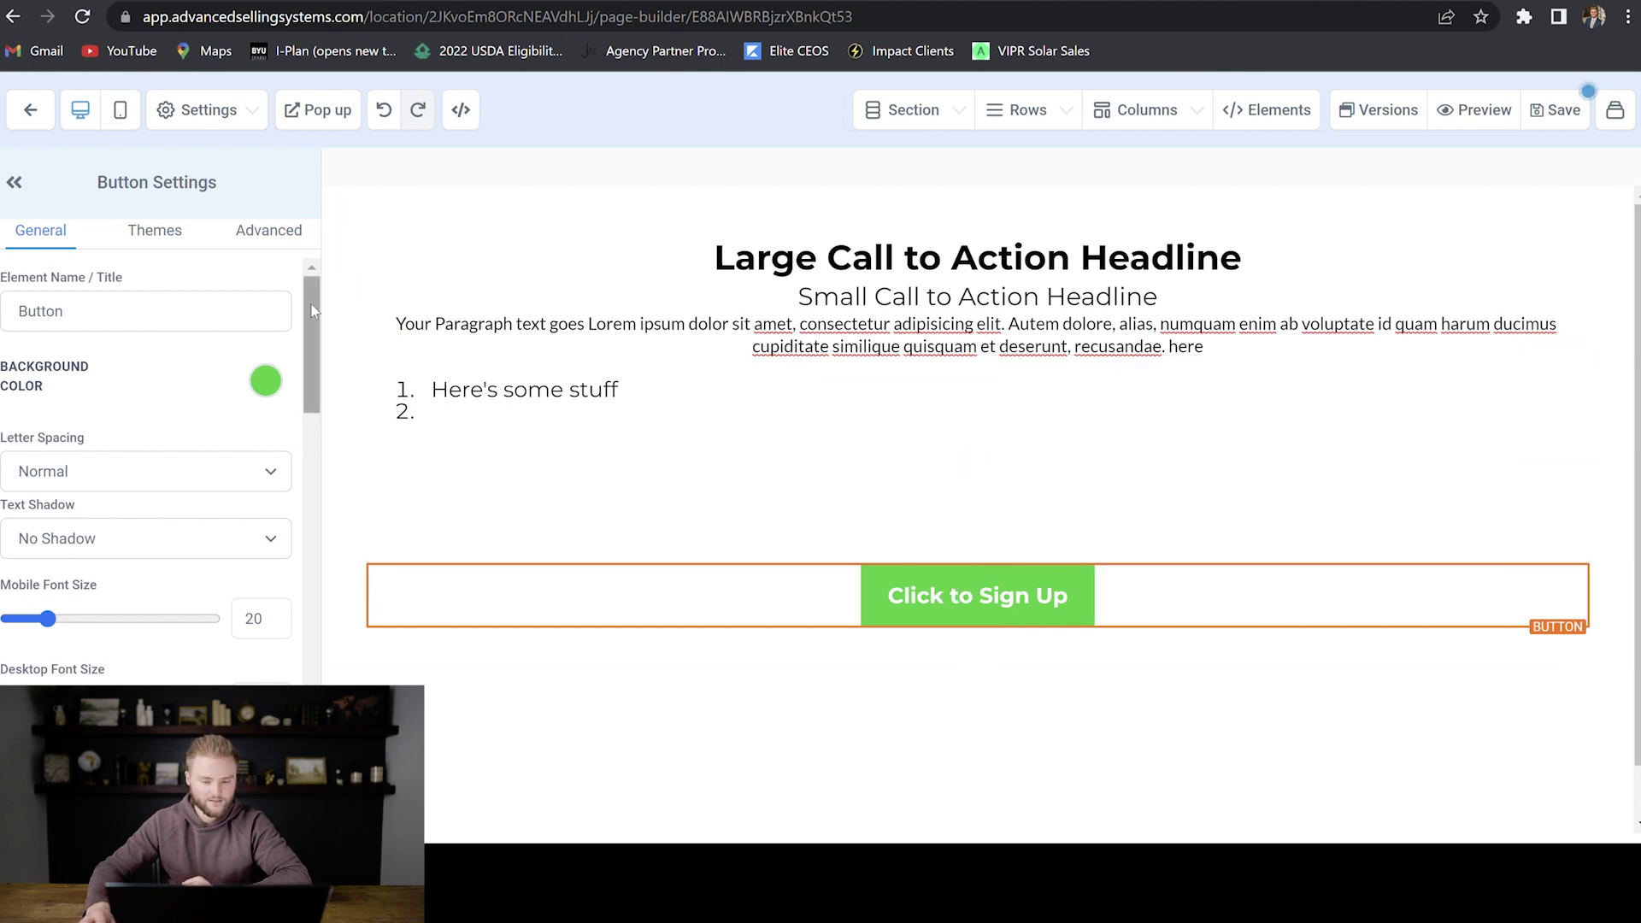
{"action": "left_click", "coordinate": [1268, 110]}
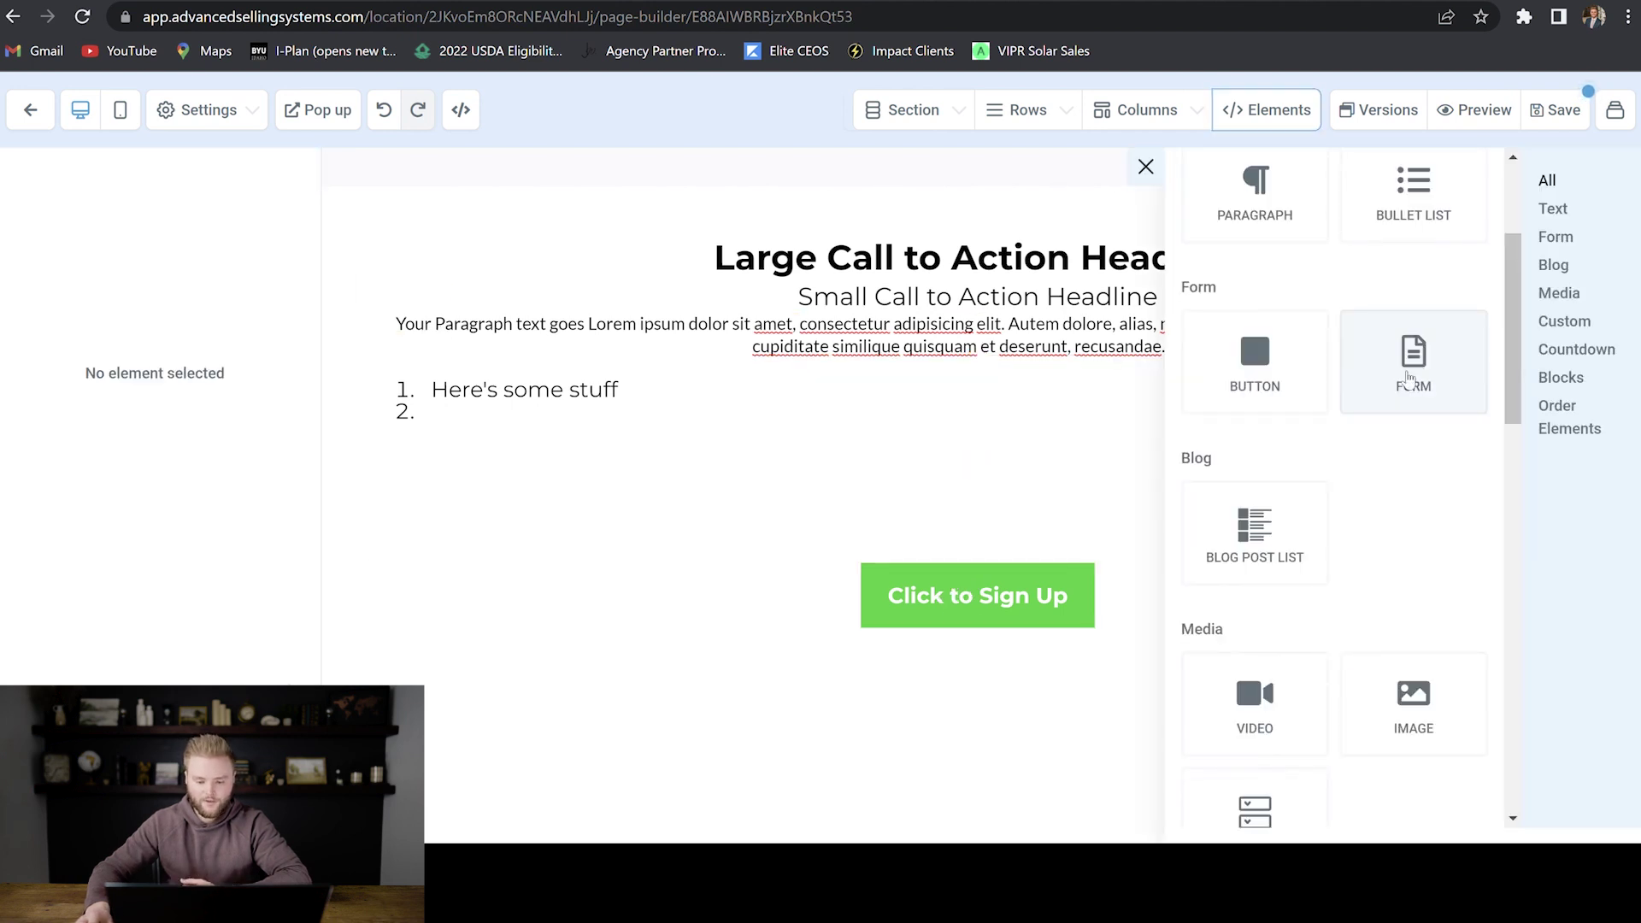
{"action": "left_click_drag", "start_coordinate": [1308, 369], "coordinate": [1030, 695]}
Step: Attach the Discovery Call Claim form to the form block
{"action": "left_click", "coordinate": [659, 386]}
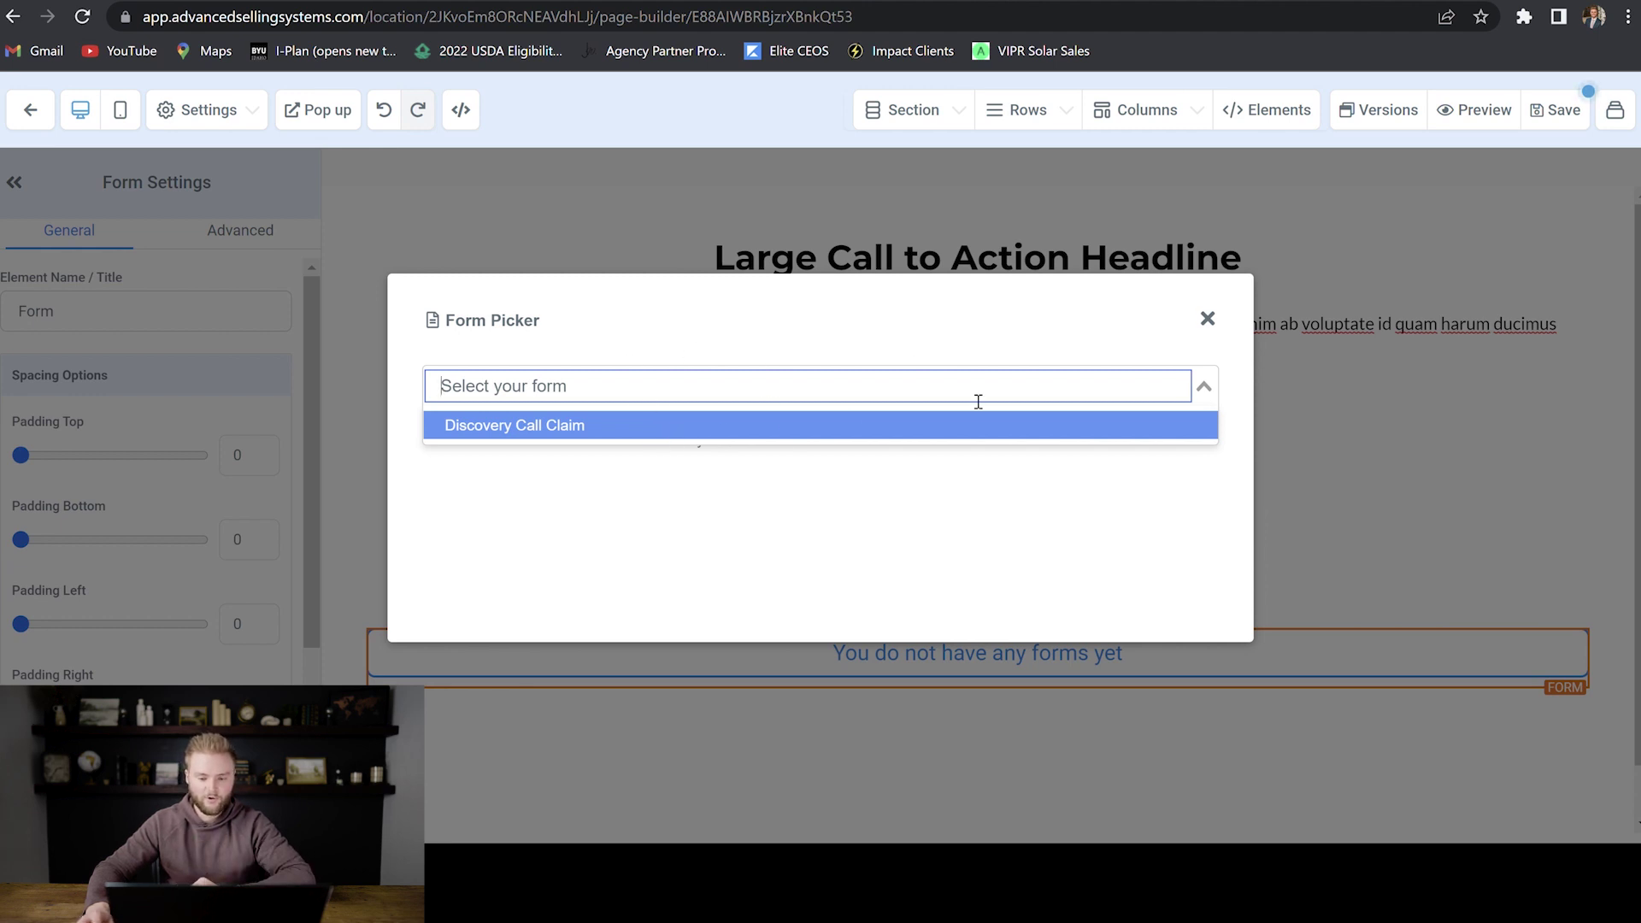
{"action": "left_click", "coordinate": [534, 427]}
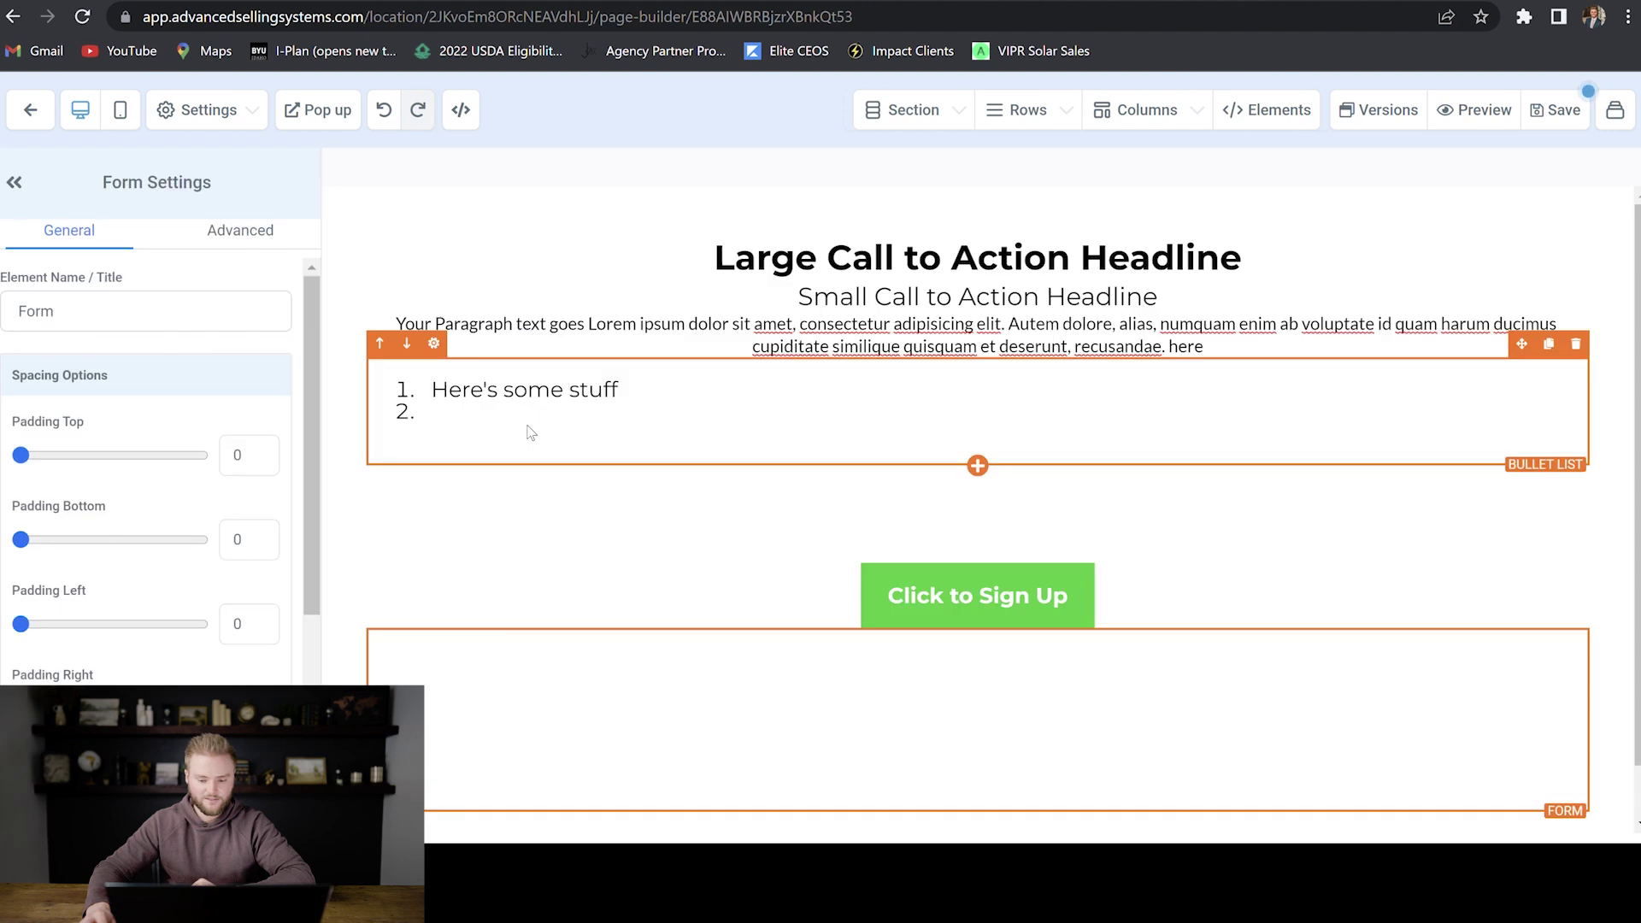
{"action": "scroll", "coordinate": [1201, 483], "scroll_direction": "down", "scroll_amount": 1}
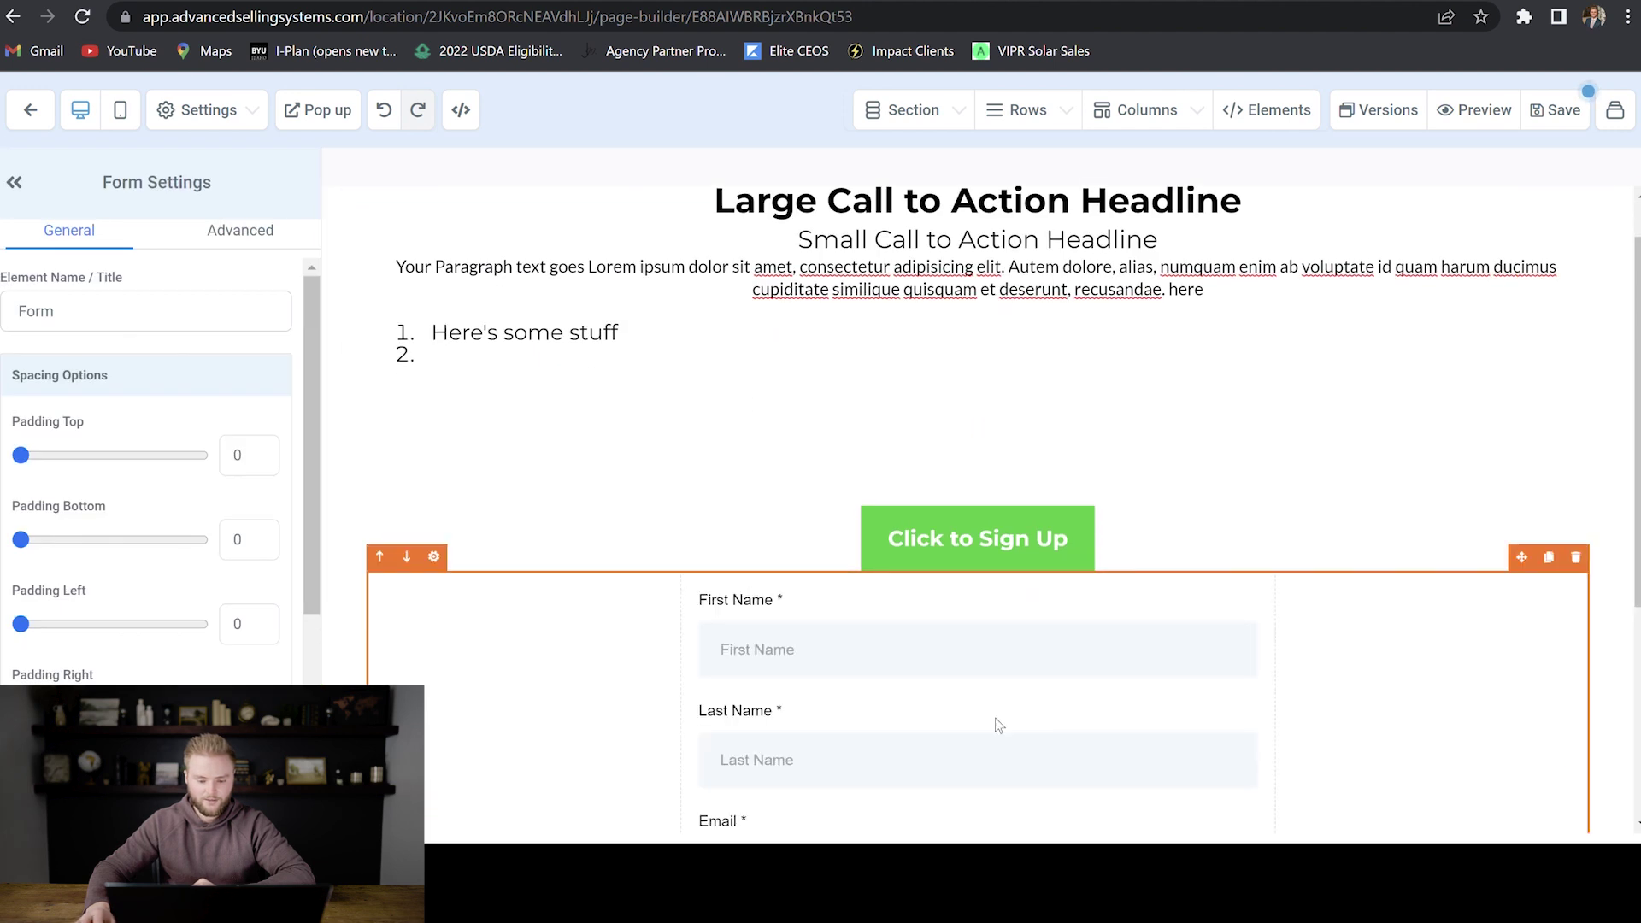
{"action": "scroll", "coordinate": [997, 659], "scroll_direction": "down", "scroll_amount": 4}
{"action": "scroll", "coordinate": [923, 329], "scroll_direction": "up", "scroll_amount": 3}
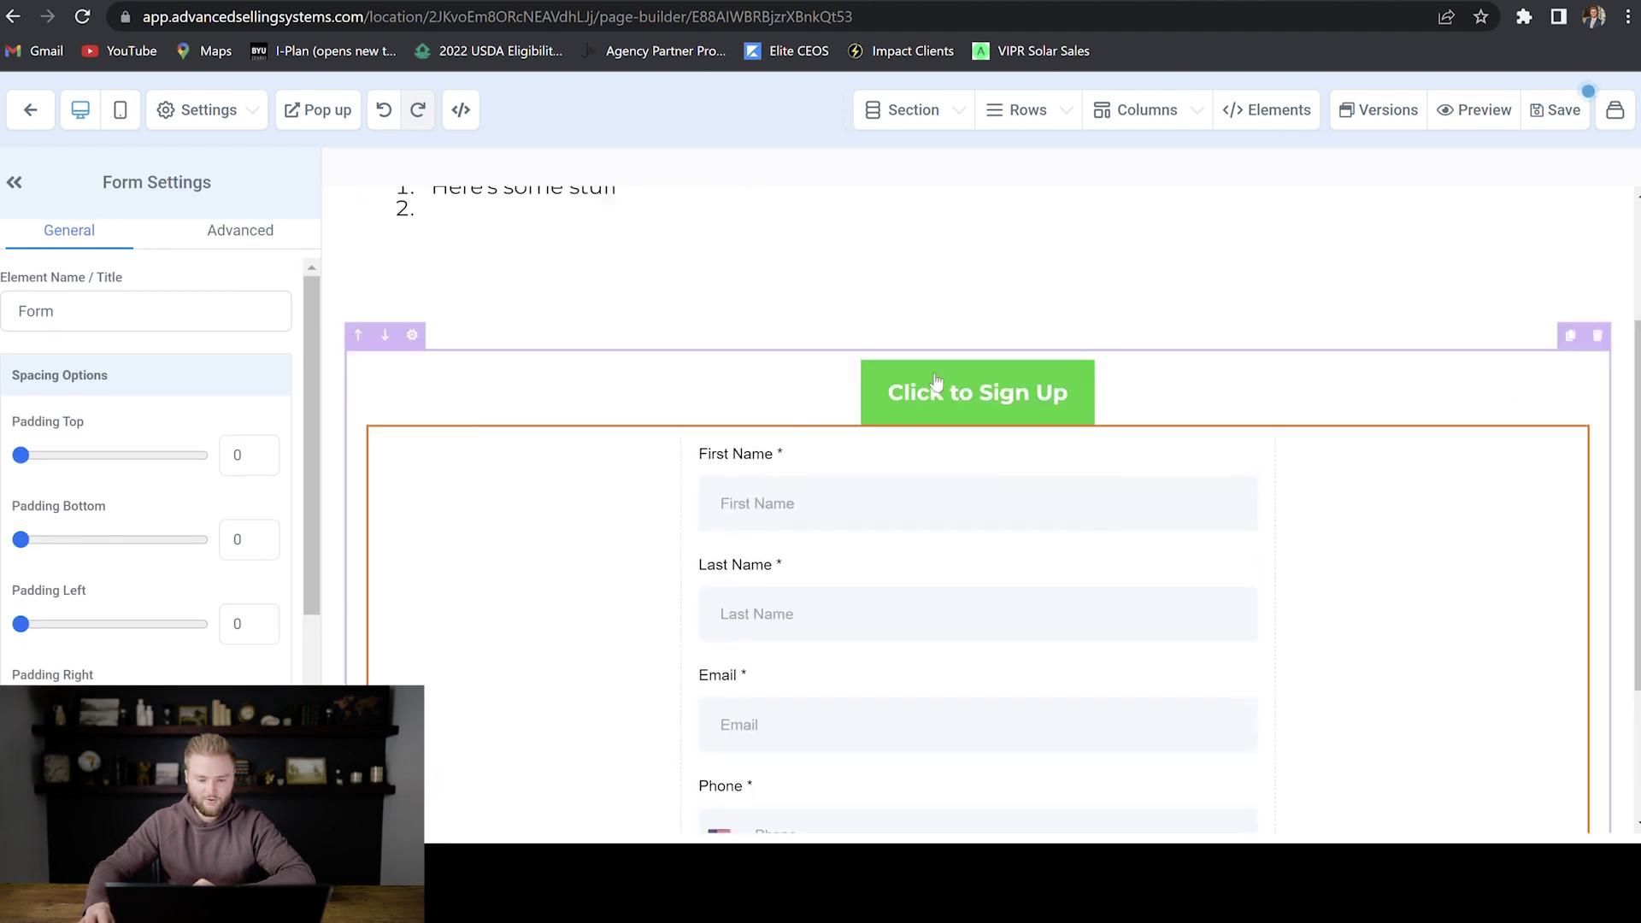
{"action": "scroll", "coordinate": [946, 384], "scroll_direction": "down", "scroll_amount": 3}
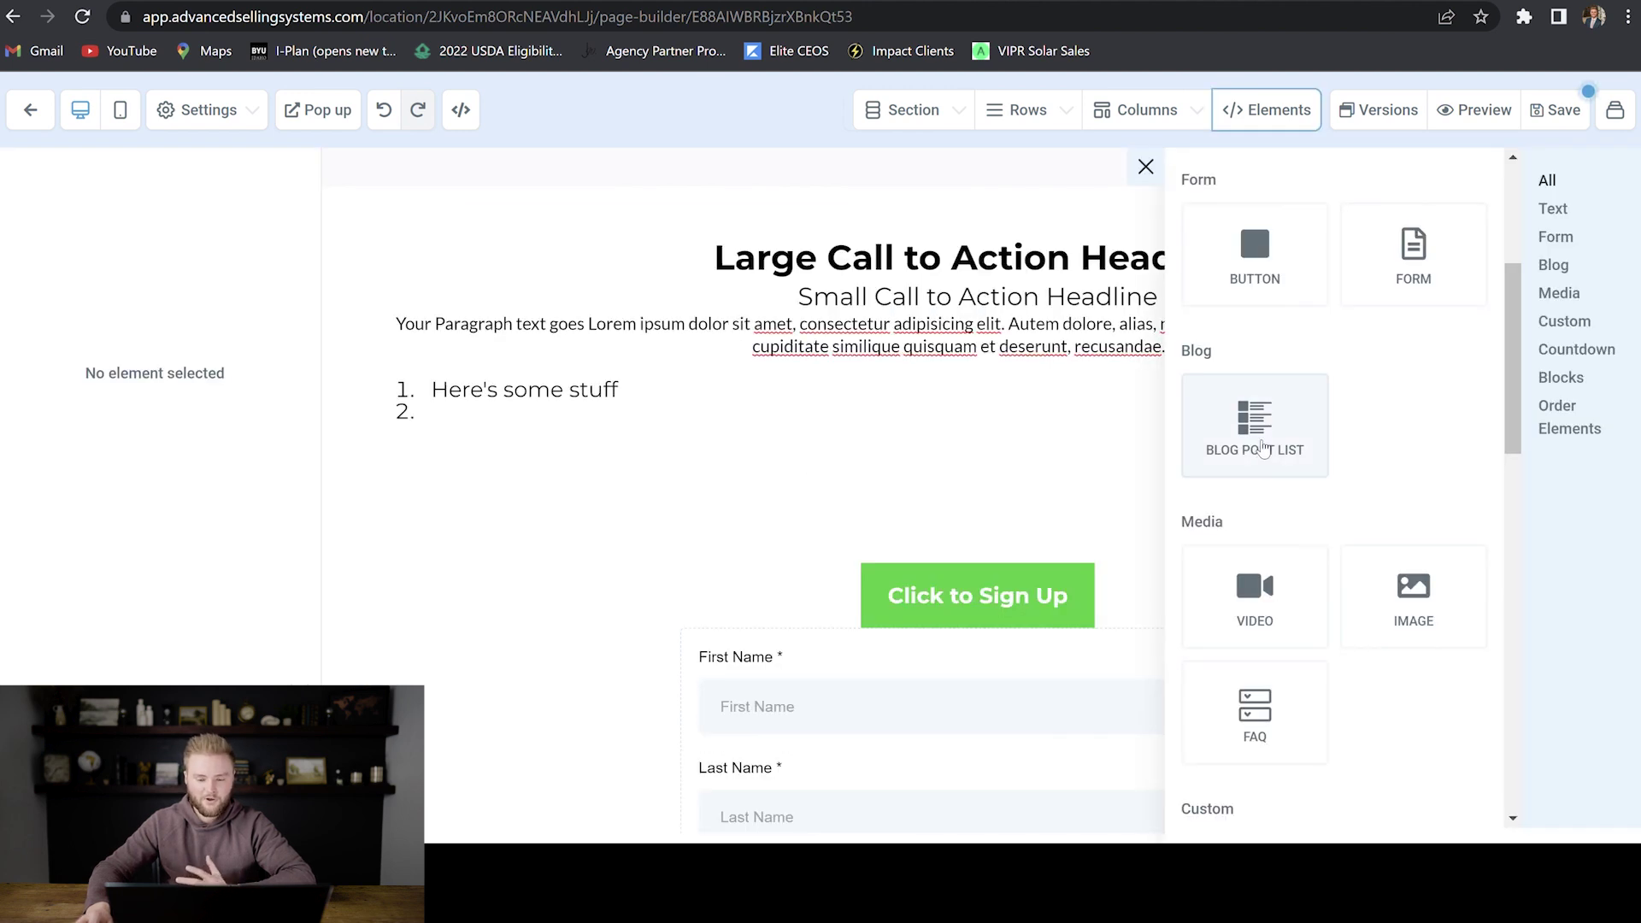
Step: Add a three-post blog post list beneath the numbered list
{"action": "left_click_drag", "start_coordinate": [1271, 439], "coordinate": [1103, 470]}
{"action": "left_click_drag", "start_coordinate": [1017, 581], "coordinate": [999, 541]}
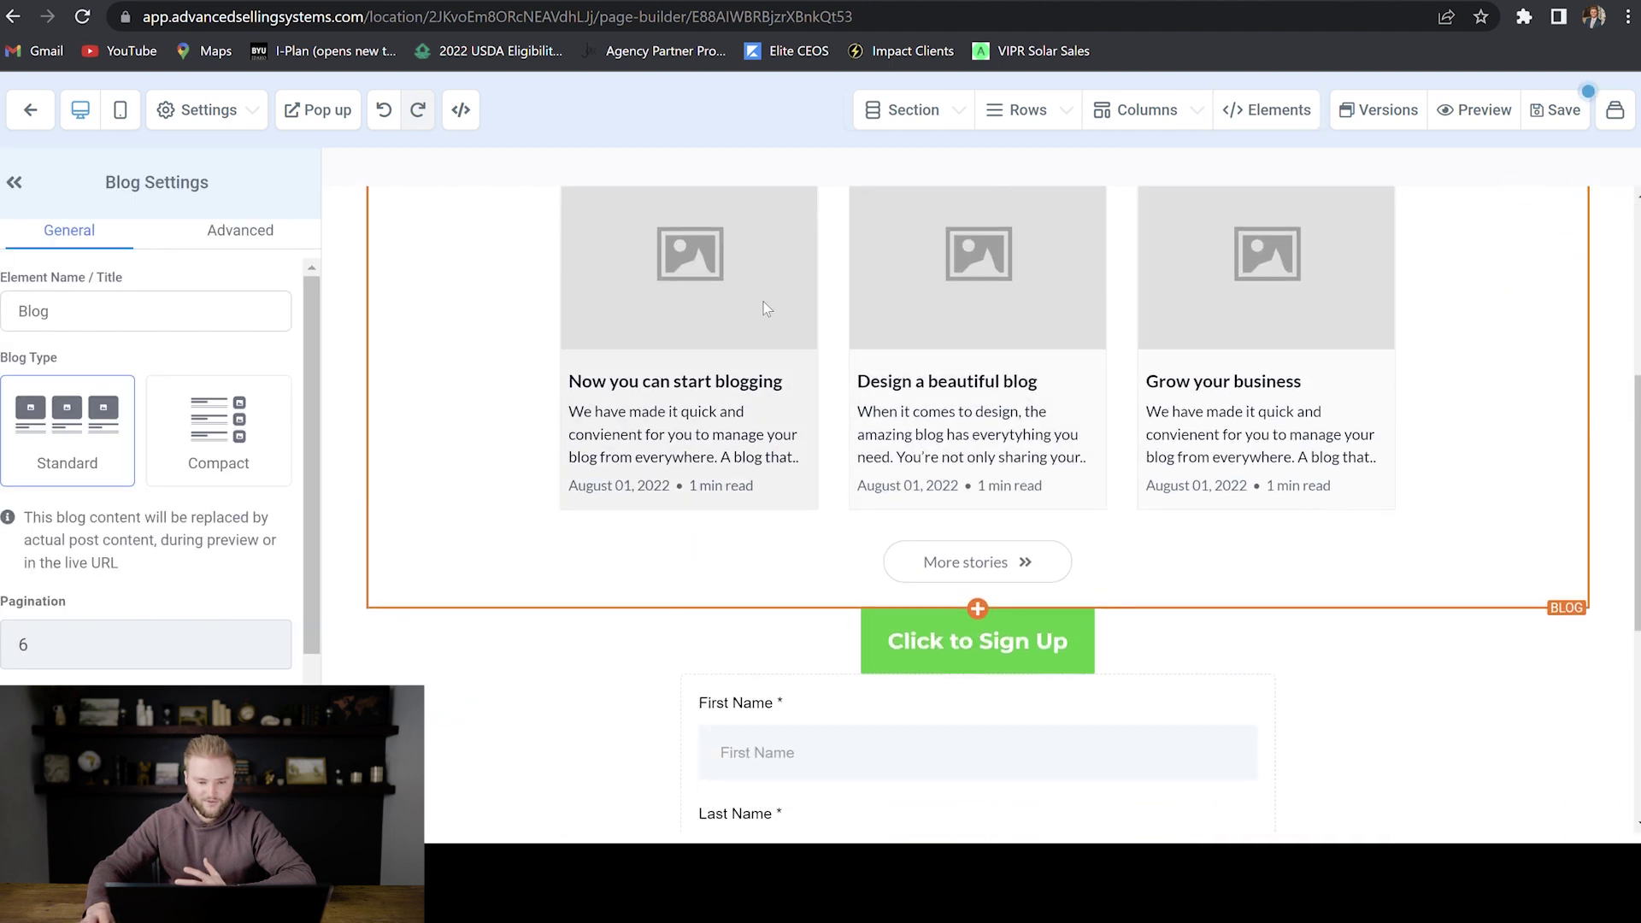
{"action": "scroll", "coordinate": [638, 369], "scroll_direction": "up", "scroll_amount": 1}
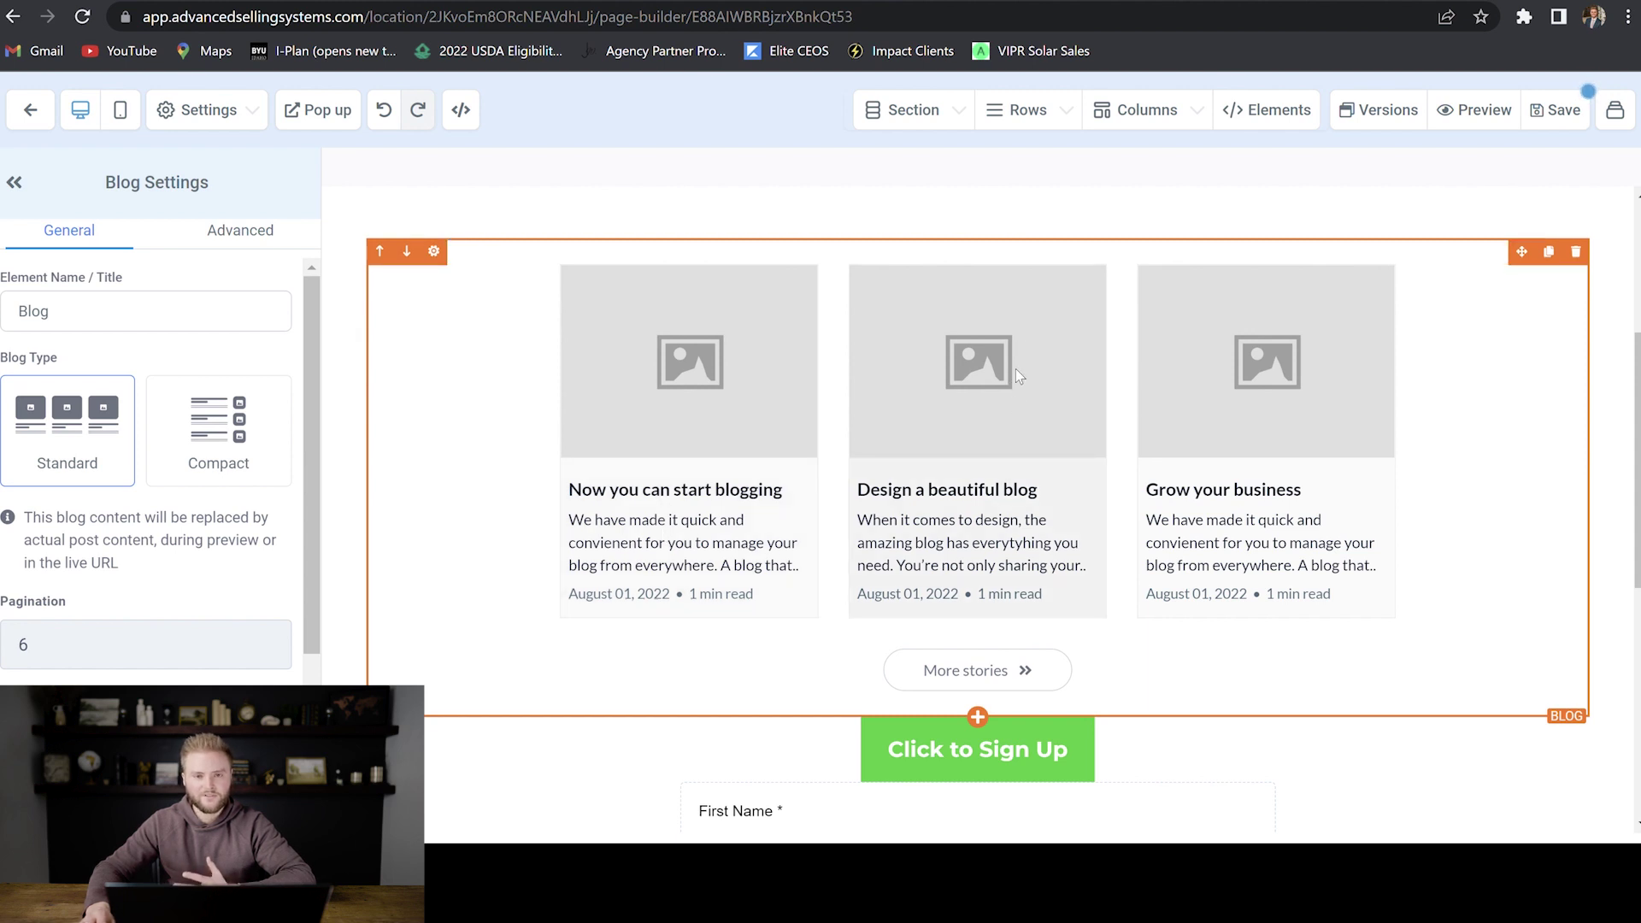
{"action": "scroll", "coordinate": [1025, 370], "scroll_direction": "down", "scroll_amount": 5}
{"action": "left_click", "coordinate": [1268, 109]}
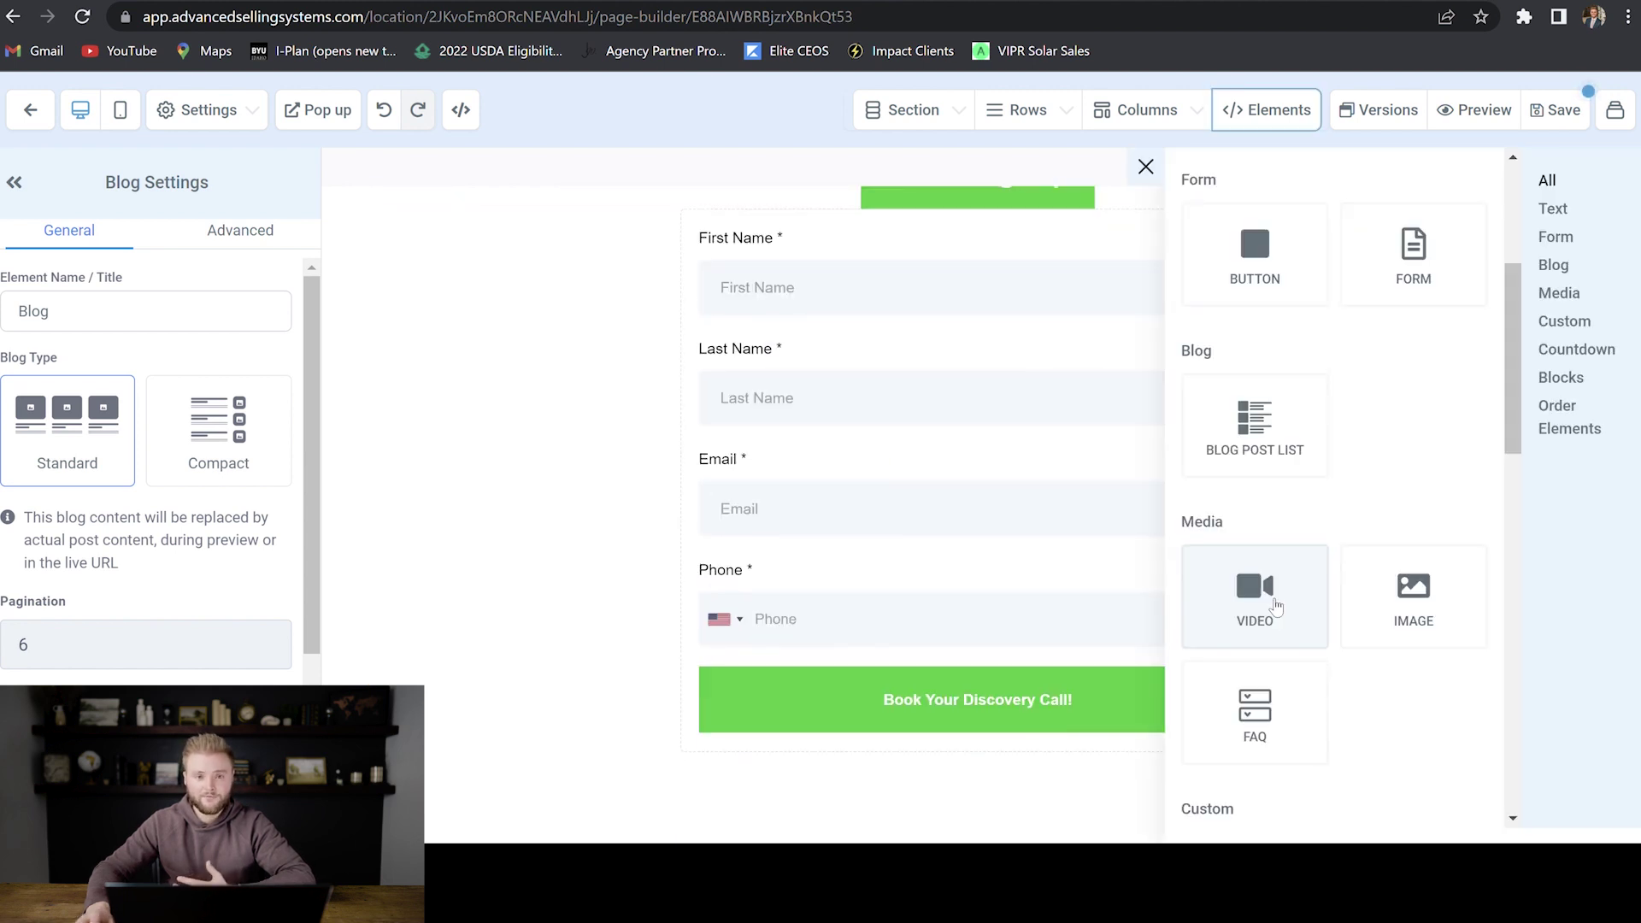
Step: Add a video below the sign-up form and a three-question FAQ under it
{"action": "left_click", "coordinate": [1255, 599]}
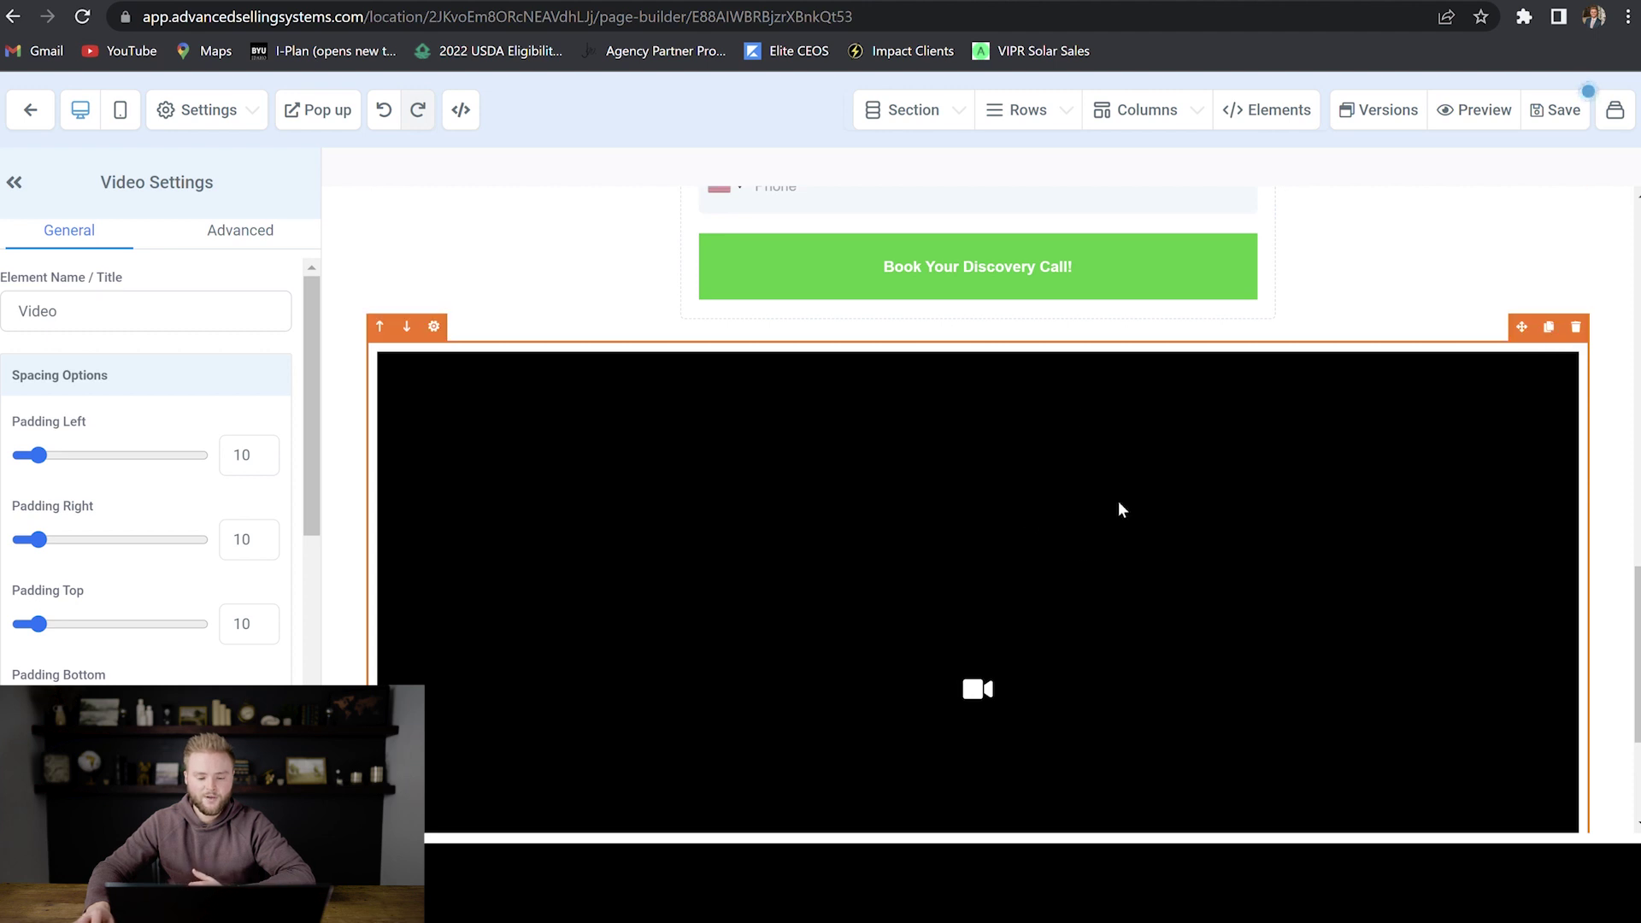
{"action": "scroll", "coordinate": [1086, 470], "scroll_direction": "down", "scroll_amount": 2}
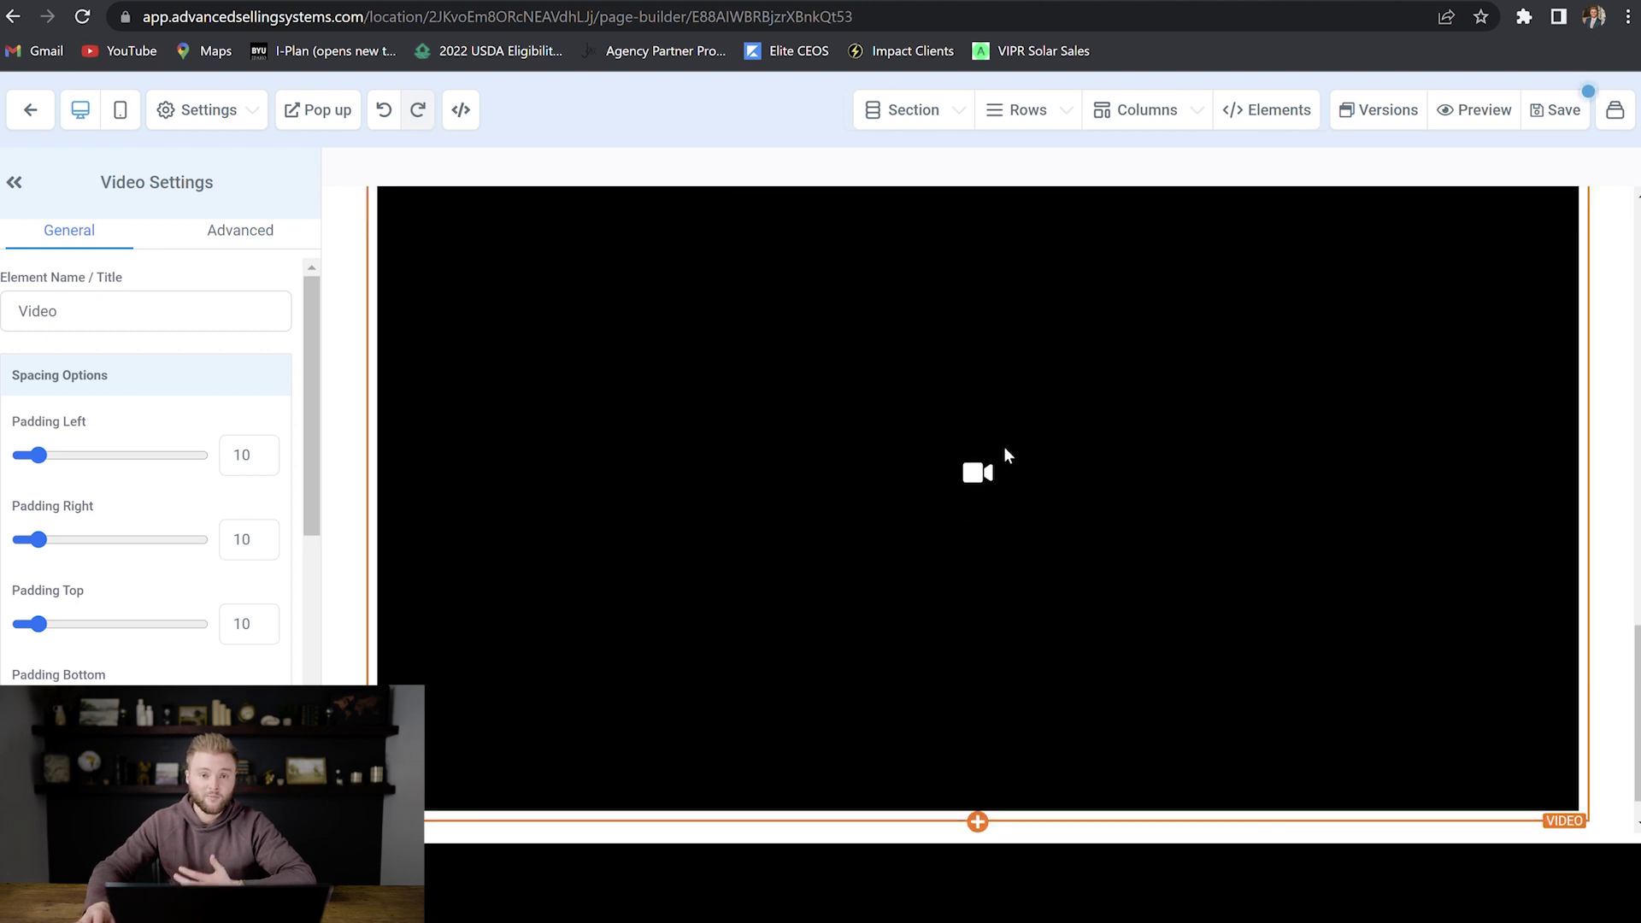
{"action": "left_click", "coordinate": [1267, 109]}
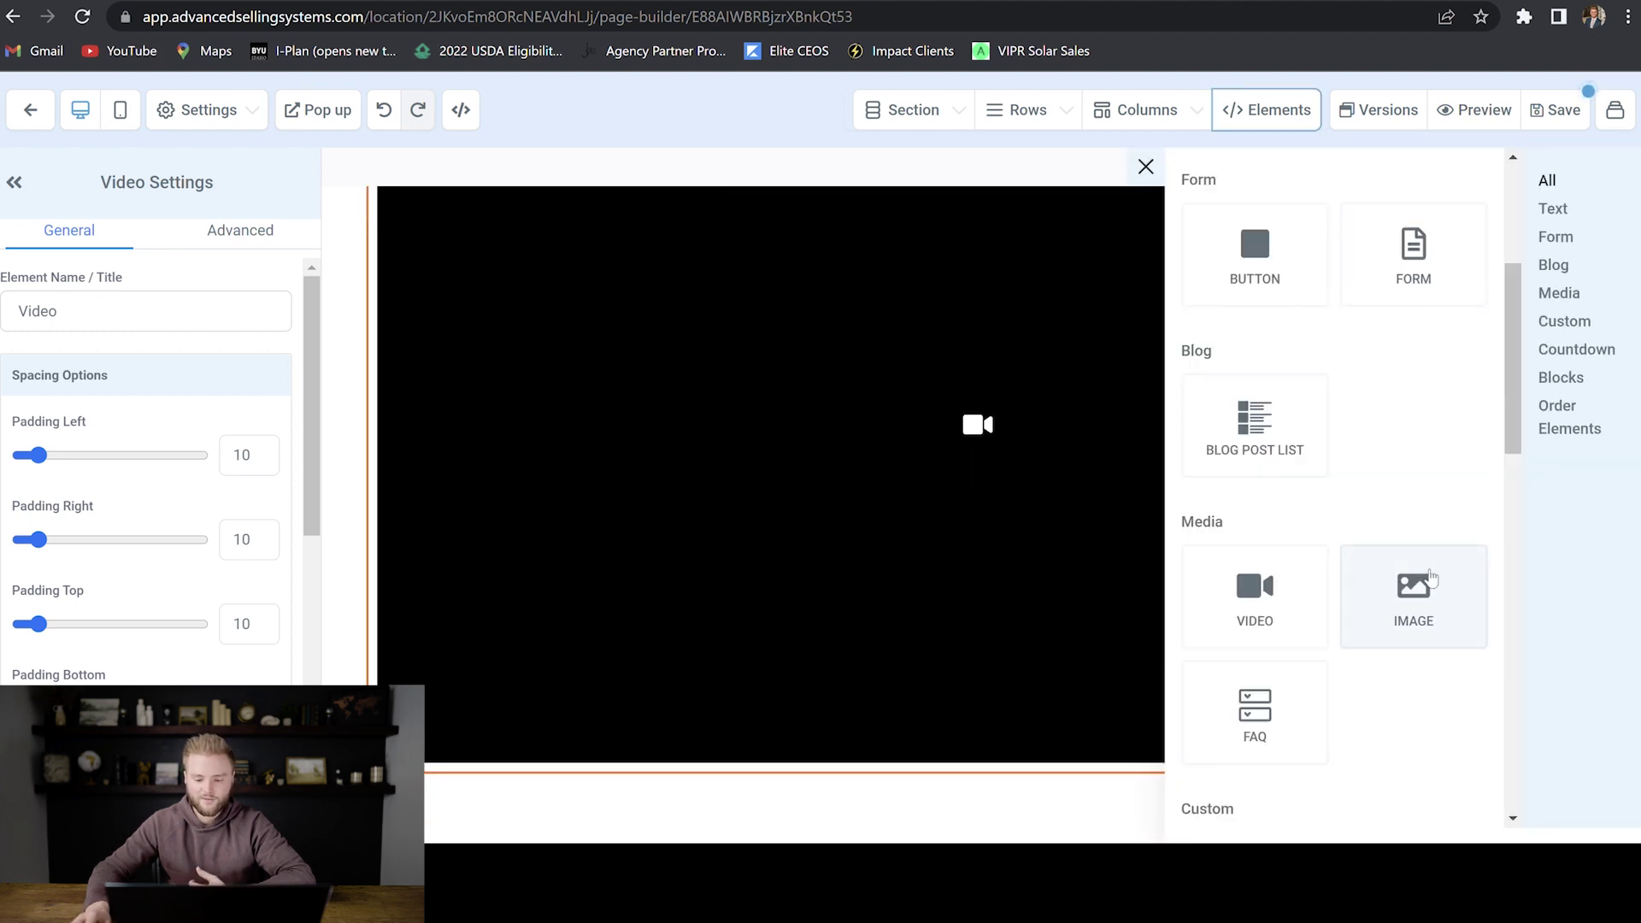
{"action": "scroll", "coordinate": [1432, 578], "scroll_direction": "down", "scroll_amount": 3}
{"action": "left_click_drag", "start_coordinate": [1278, 510], "coordinate": [962, 725]}
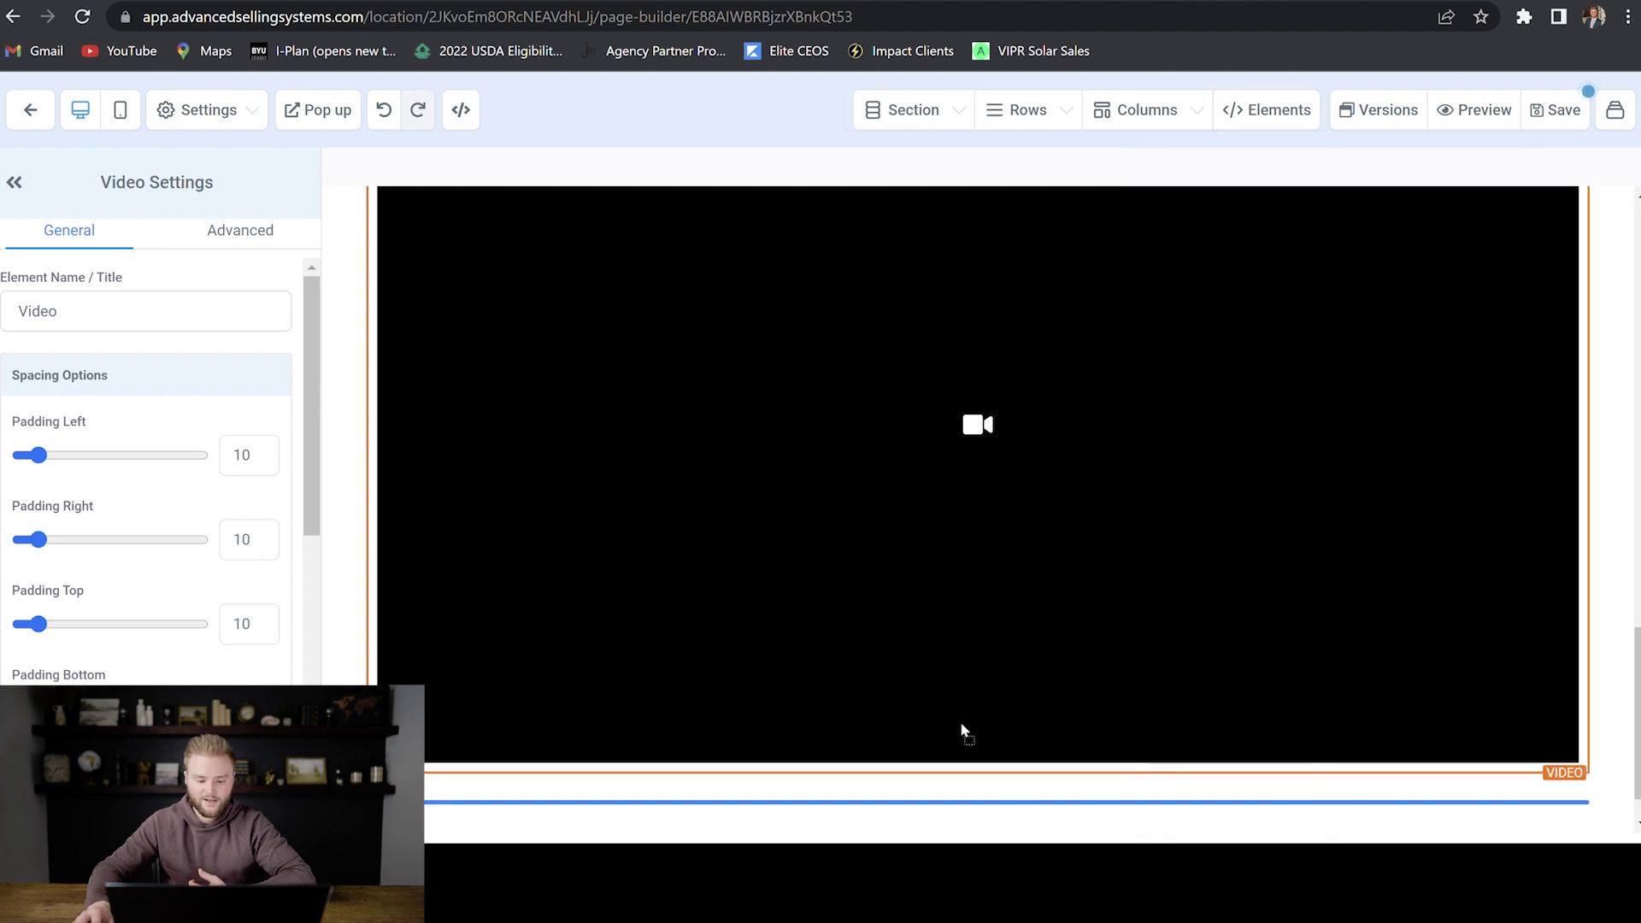
{"action": "left_click_drag", "start_coordinate": [966, 819], "coordinate": [970, 812]}
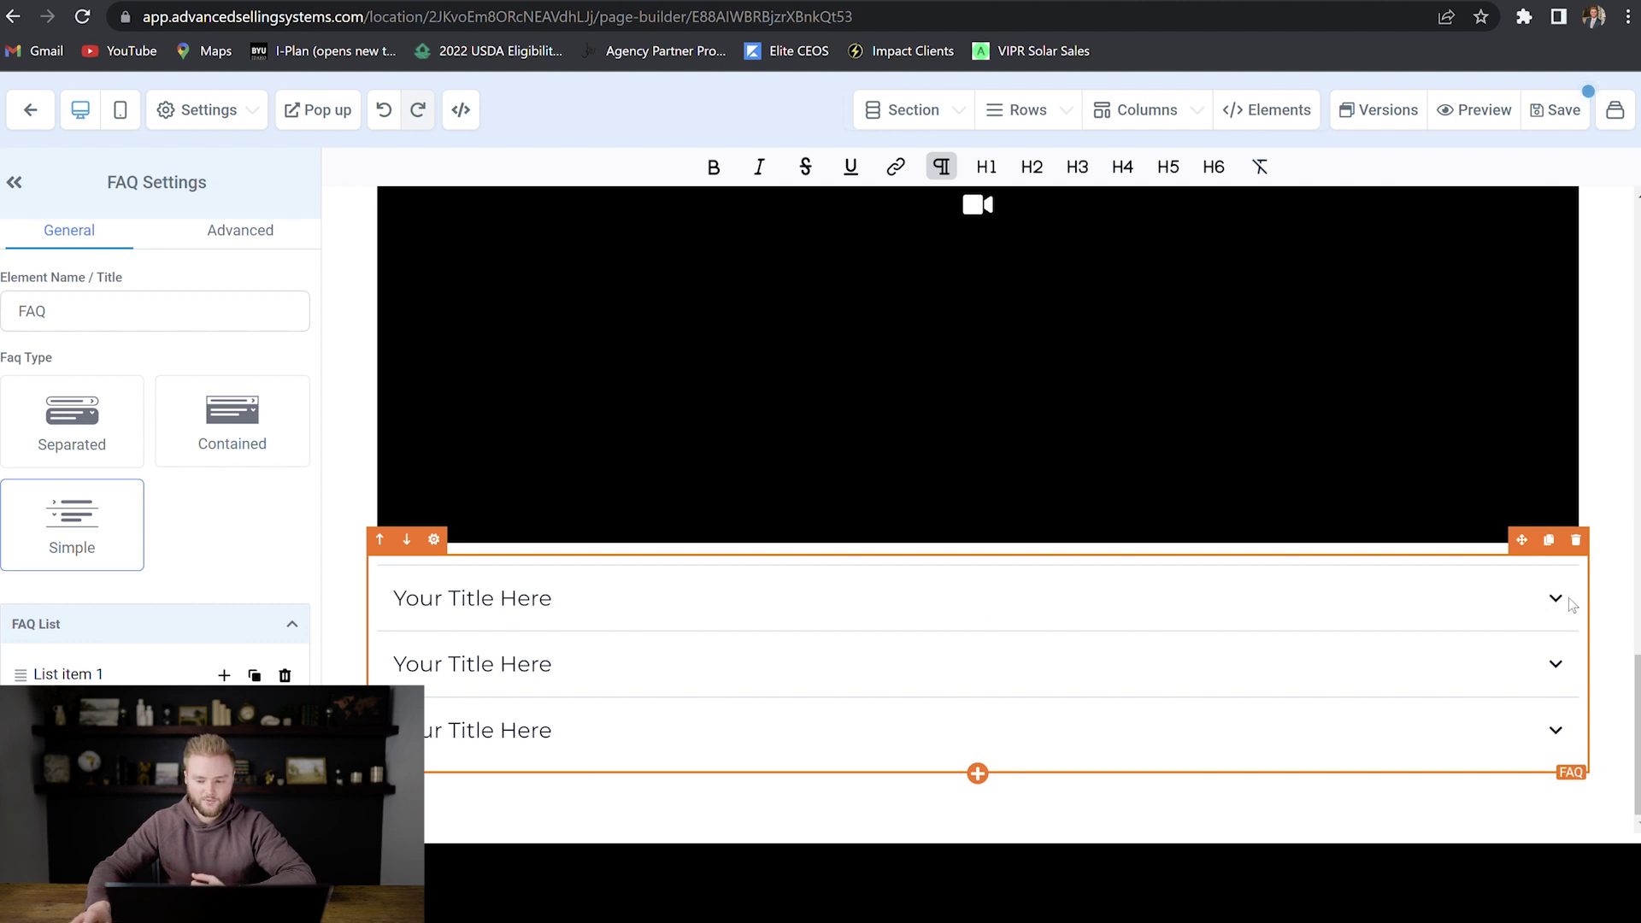
Step: Add a survey block below the FAQ, leaving it without a survey
{"action": "left_click", "coordinate": [1267, 110]}
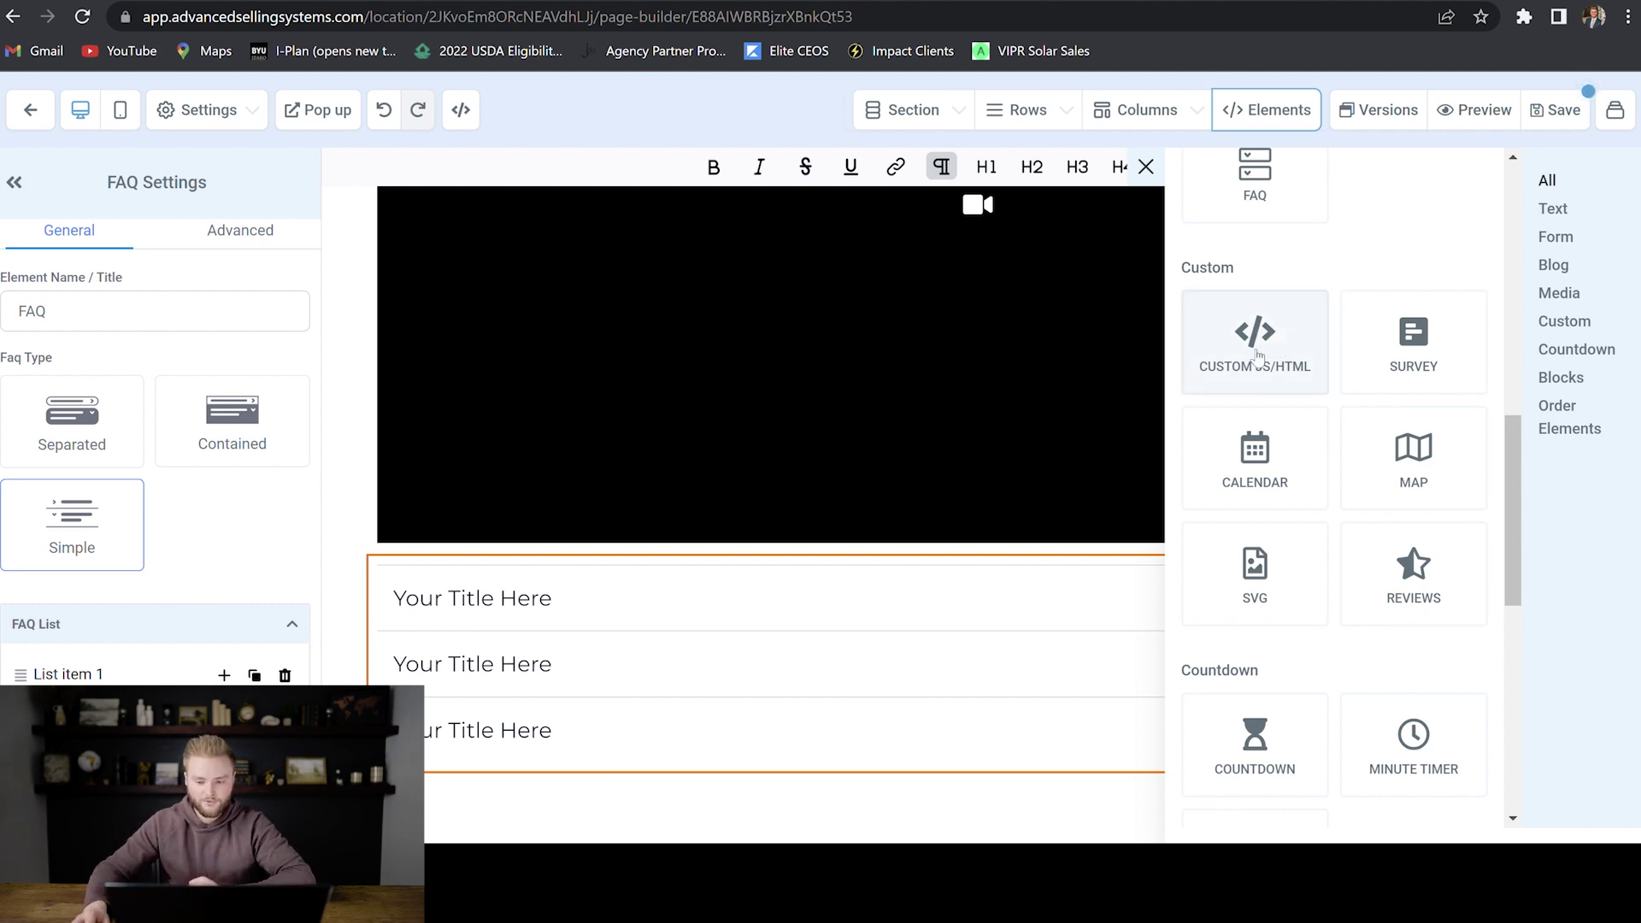
{"action": "left_click", "coordinate": [1285, 348]}
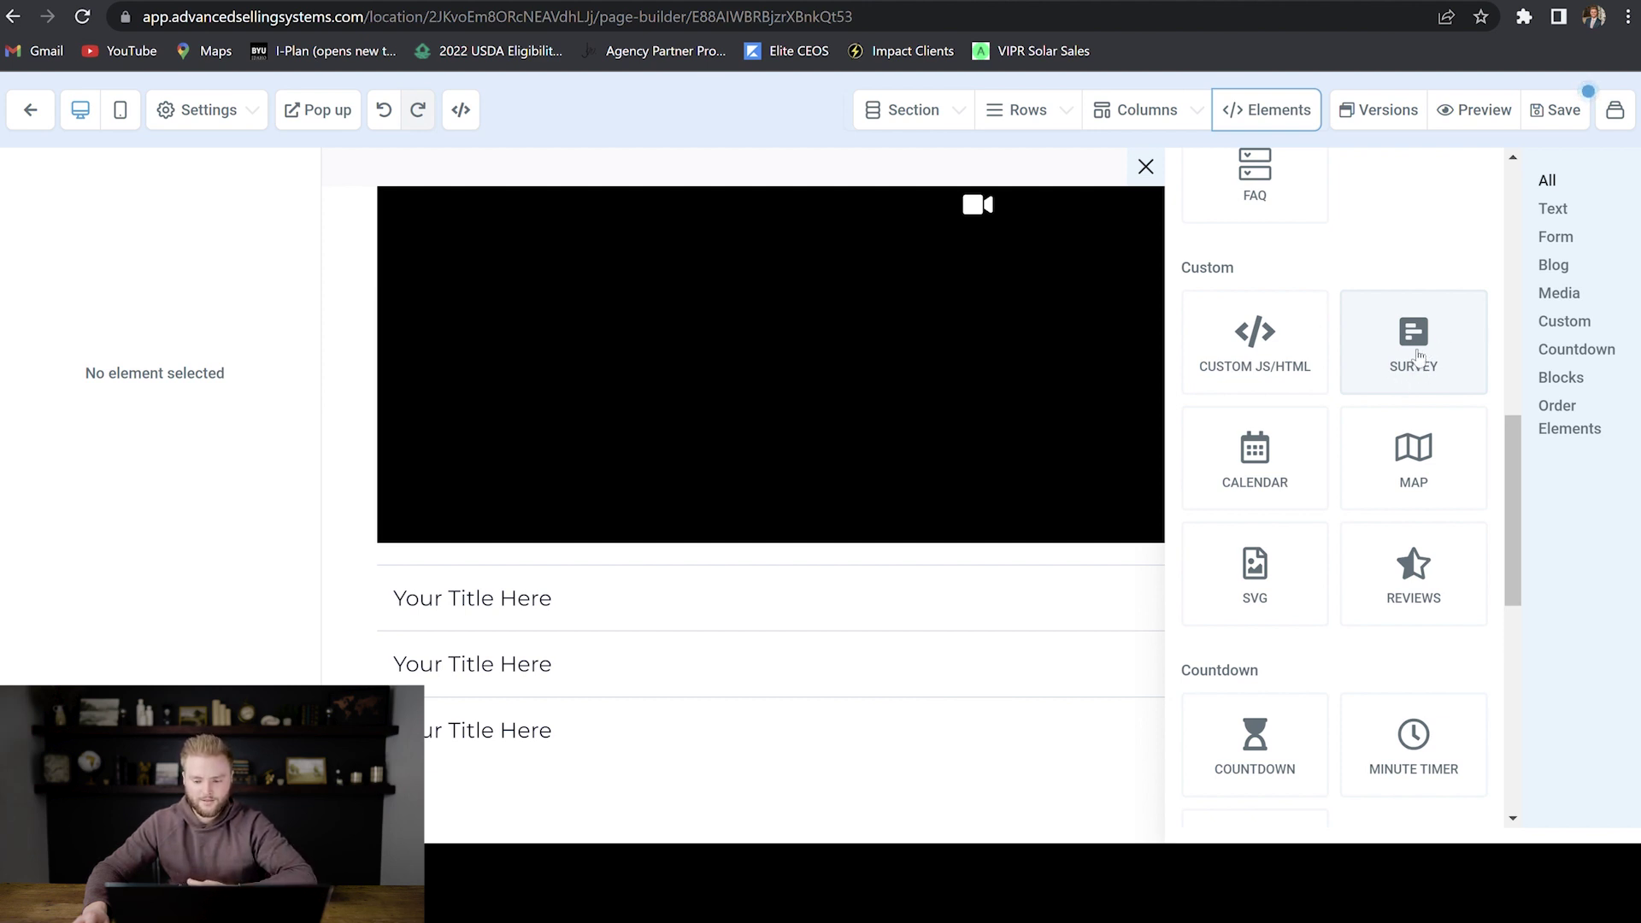
{"action": "left_click_drag", "start_coordinate": [1429, 346], "coordinate": [970, 808]}
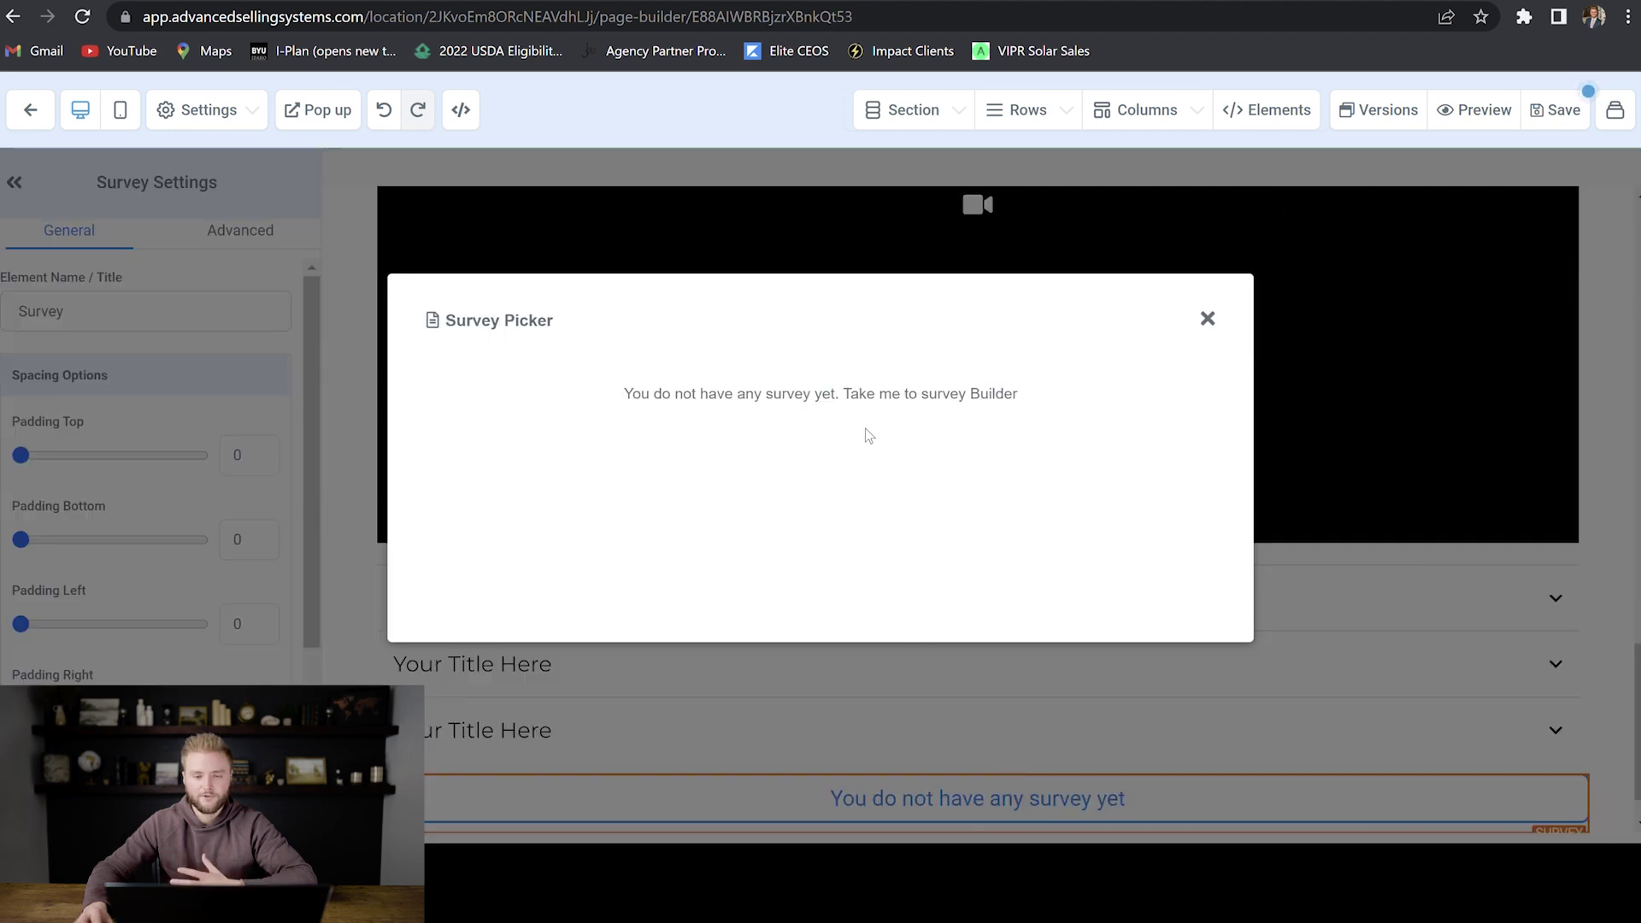
{"action": "left_click", "coordinate": [1208, 319]}
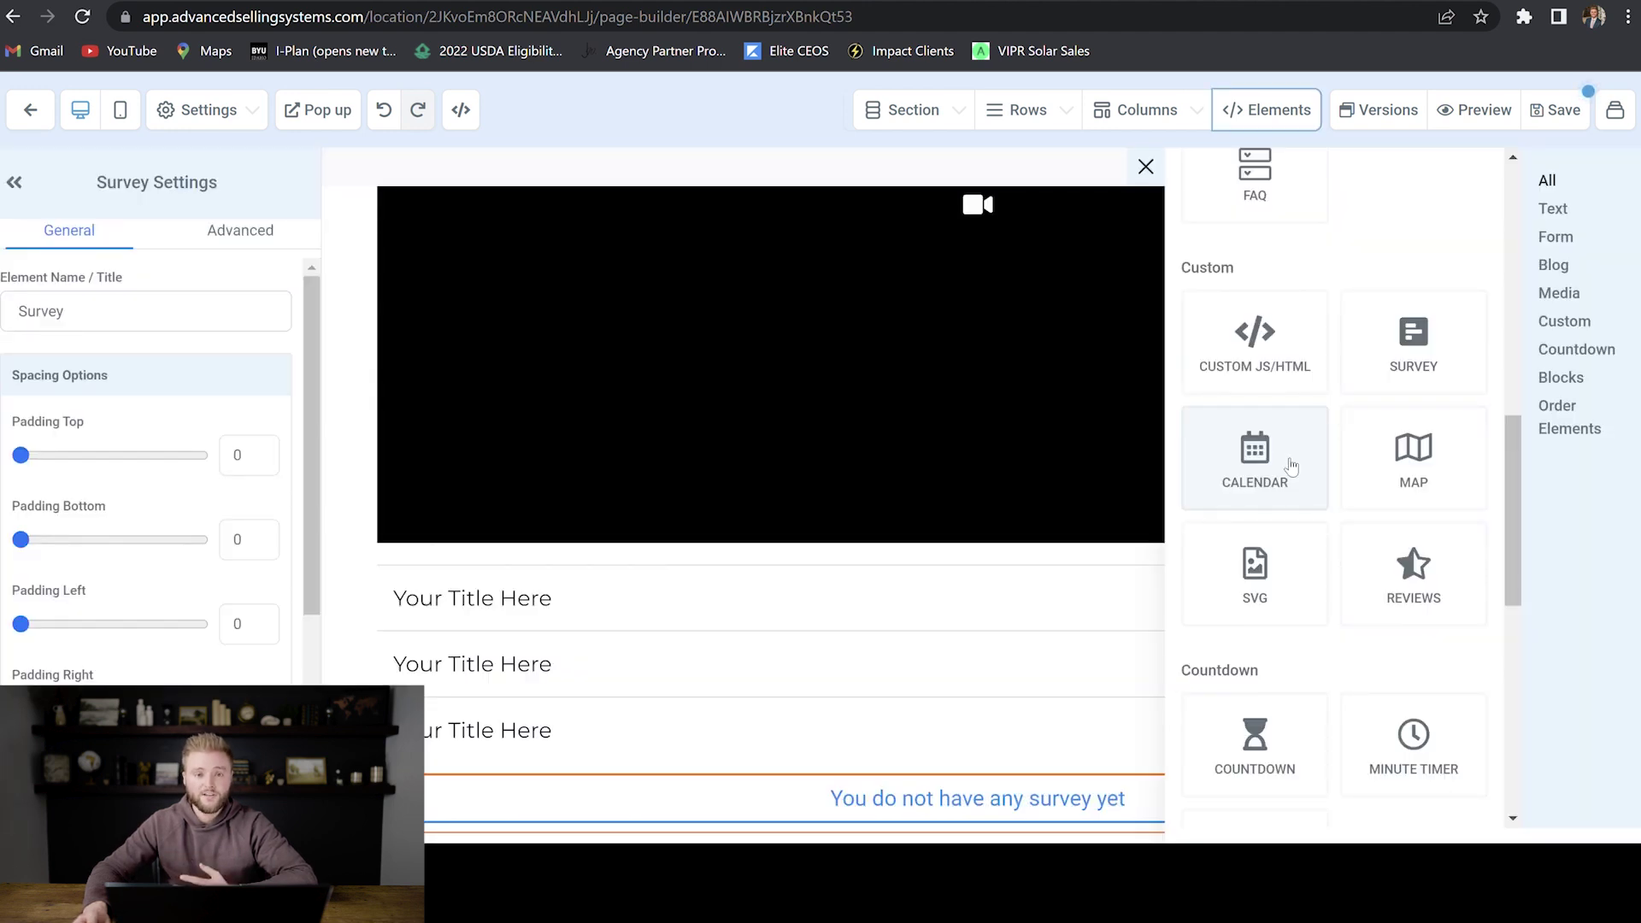
Step: Add a booking calendar below the survey set to 1 Hour Zoom Calls
{"action": "left_click_drag", "start_coordinate": [1291, 464], "coordinate": [972, 823]}
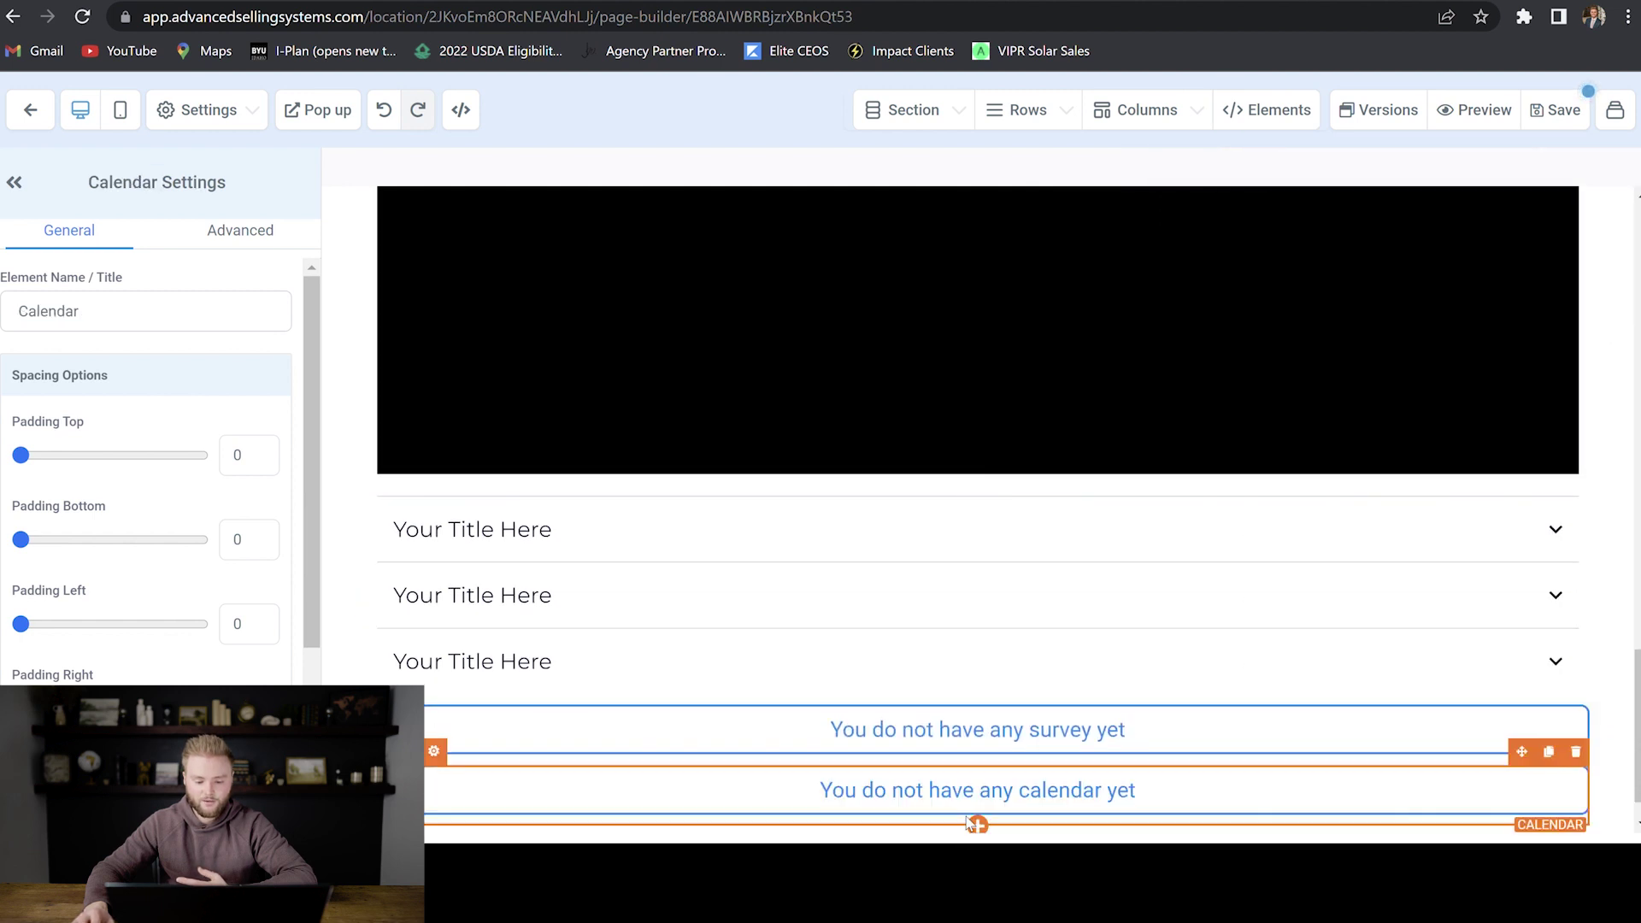
{"action": "left_click", "coordinate": [971, 396]}
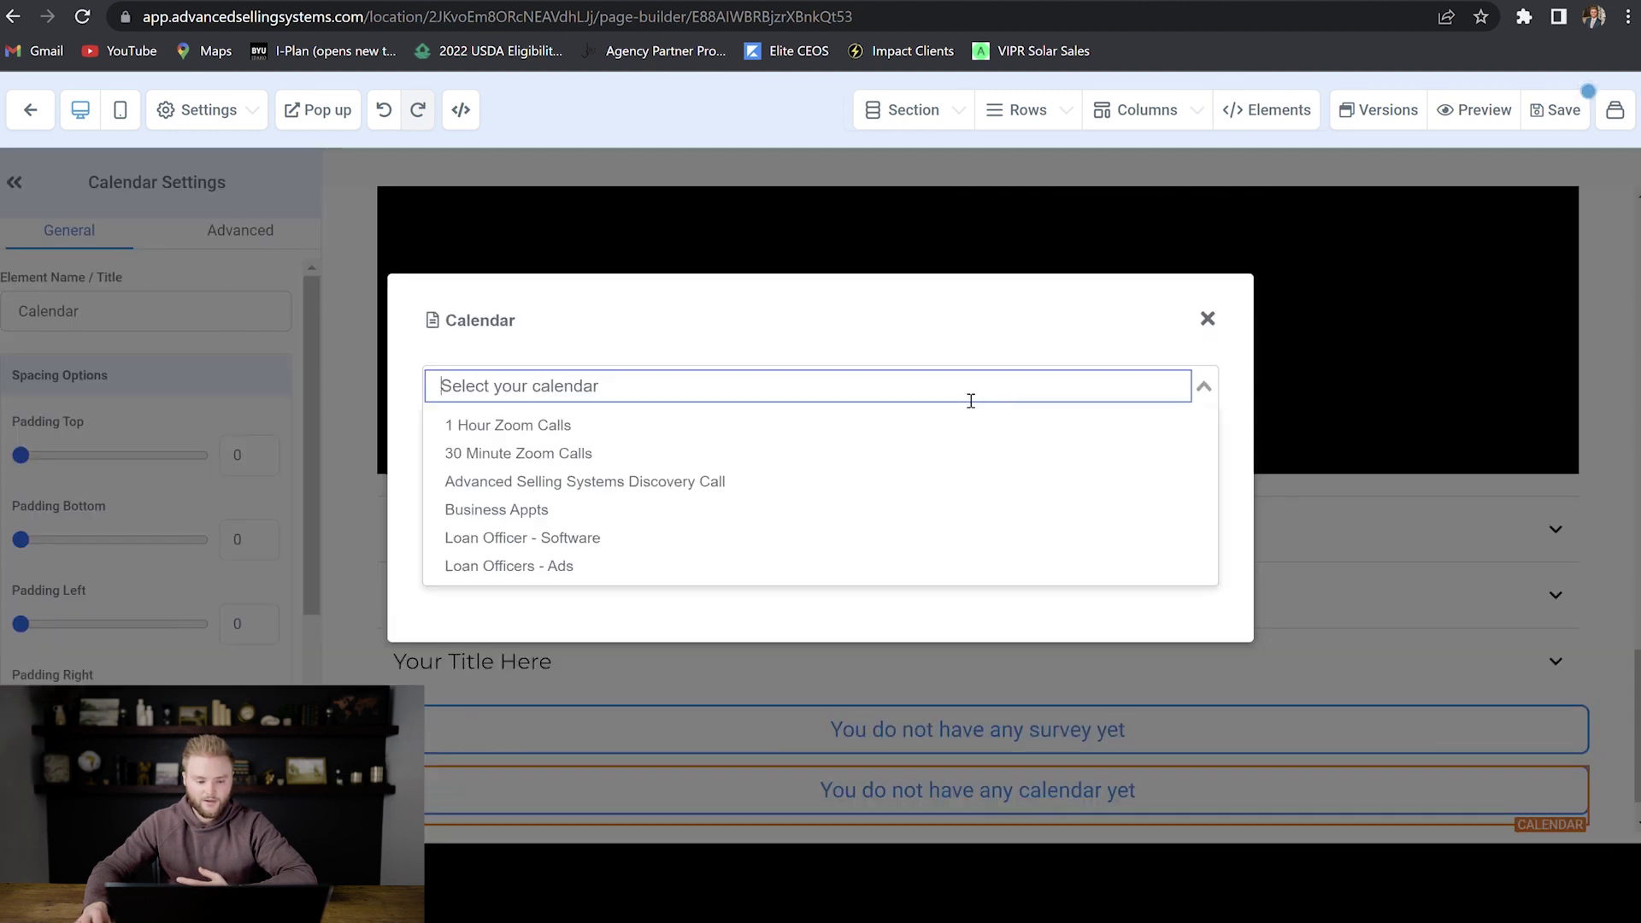
{"action": "left_click", "coordinate": [566, 425]}
{"action": "scroll", "coordinate": [1145, 453], "scroll_direction": "down", "scroll_amount": 2}
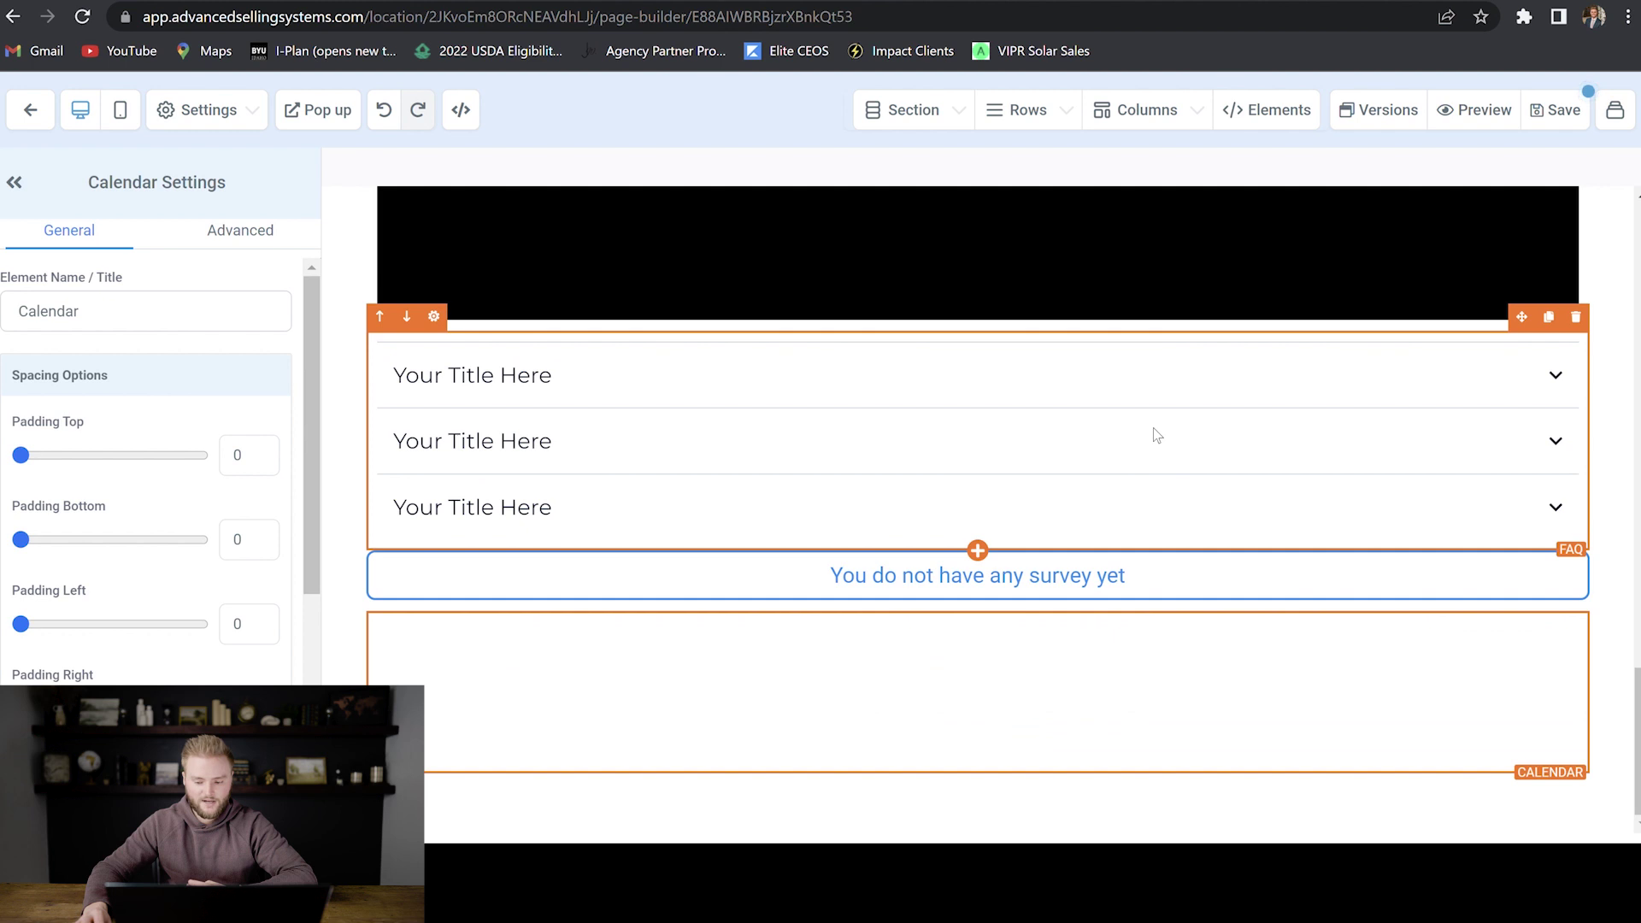
{"action": "scroll", "coordinate": [916, 410], "scroll_direction": "down", "scroll_amount": 5}
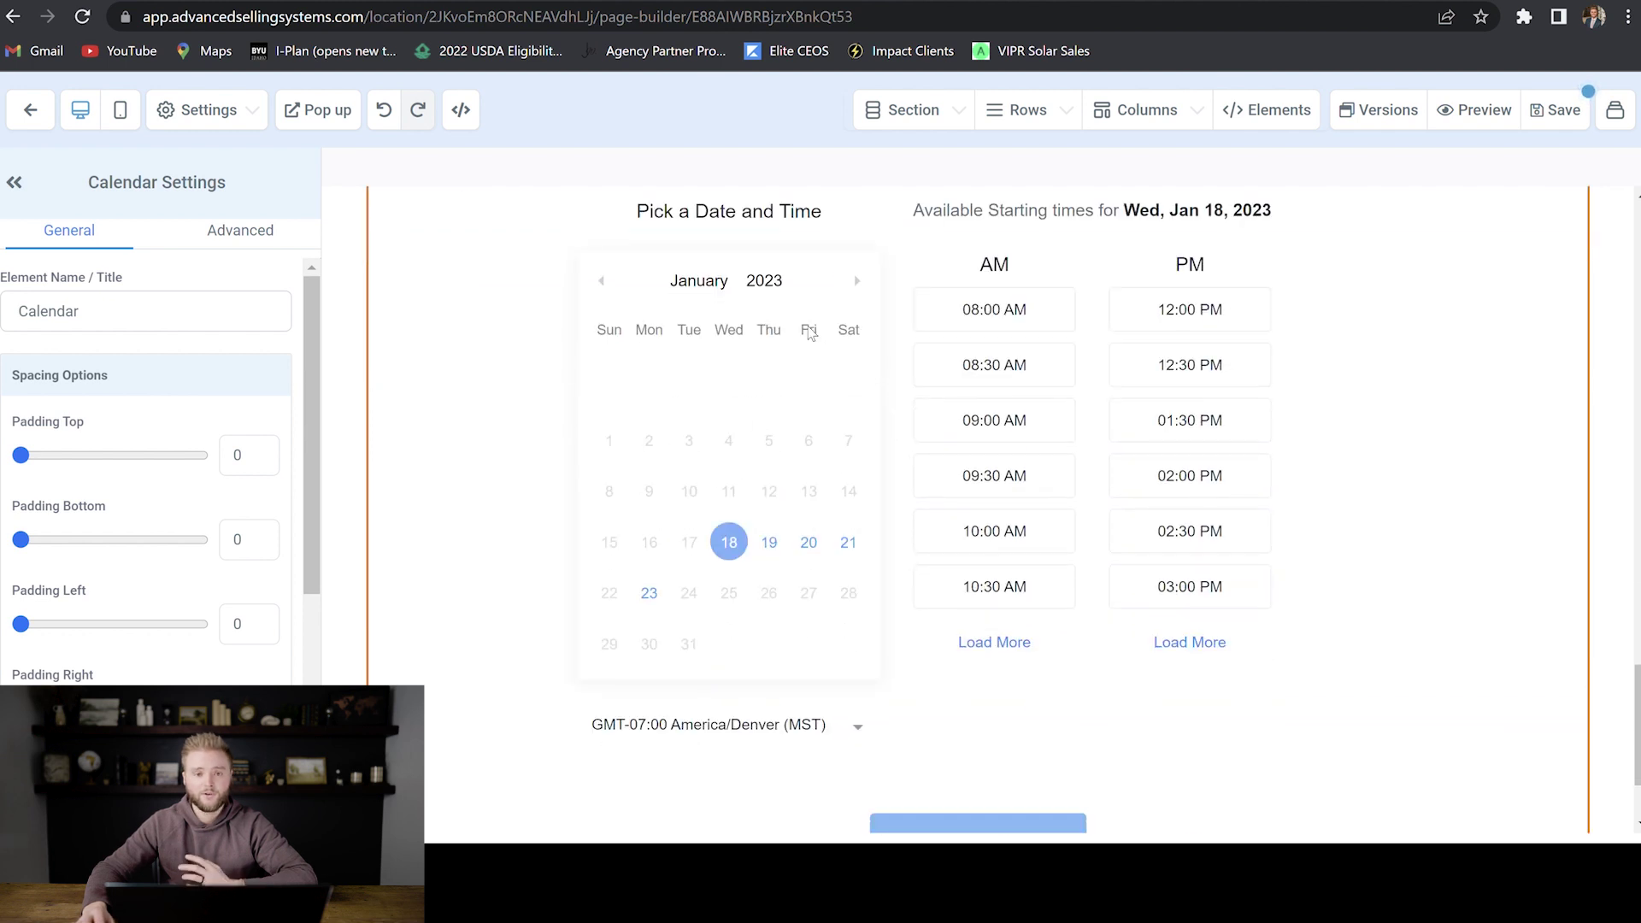
{"action": "scroll", "coordinate": [811, 334], "scroll_direction": "down", "scroll_amount": 2}
Step: Place a New York road map element below the calendar
{"action": "left_click", "coordinate": [1268, 110]}
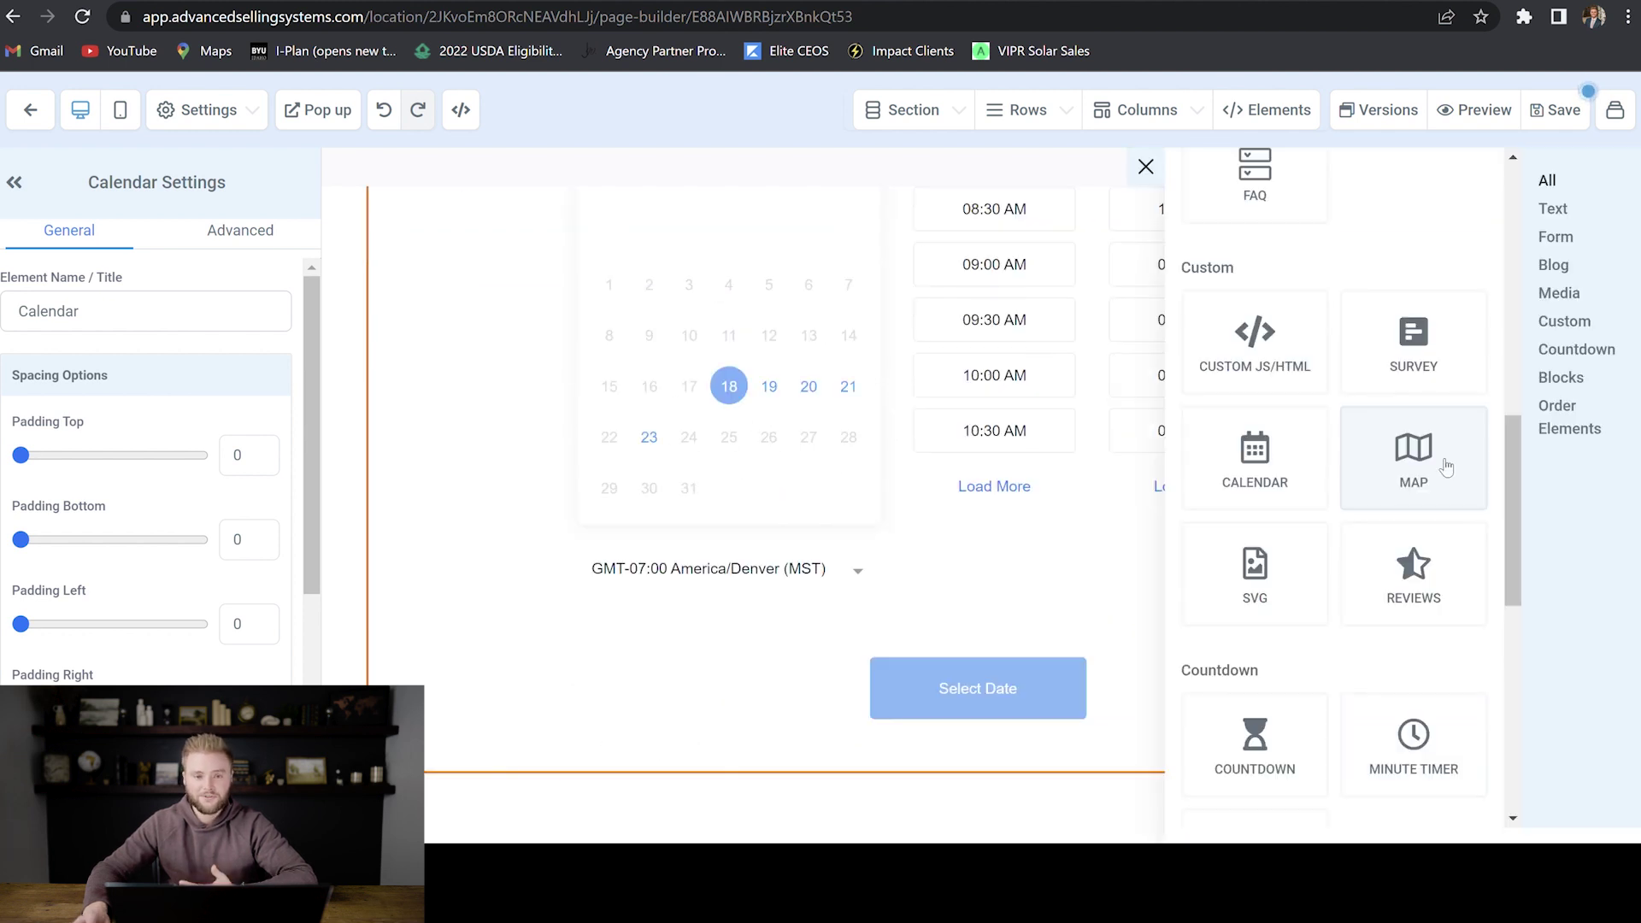
{"action": "left_click_drag", "start_coordinate": [1445, 466], "coordinate": [1017, 813]}
{"action": "scroll", "coordinate": [1331, 522], "scroll_direction": "down", "scroll_amount": 7}
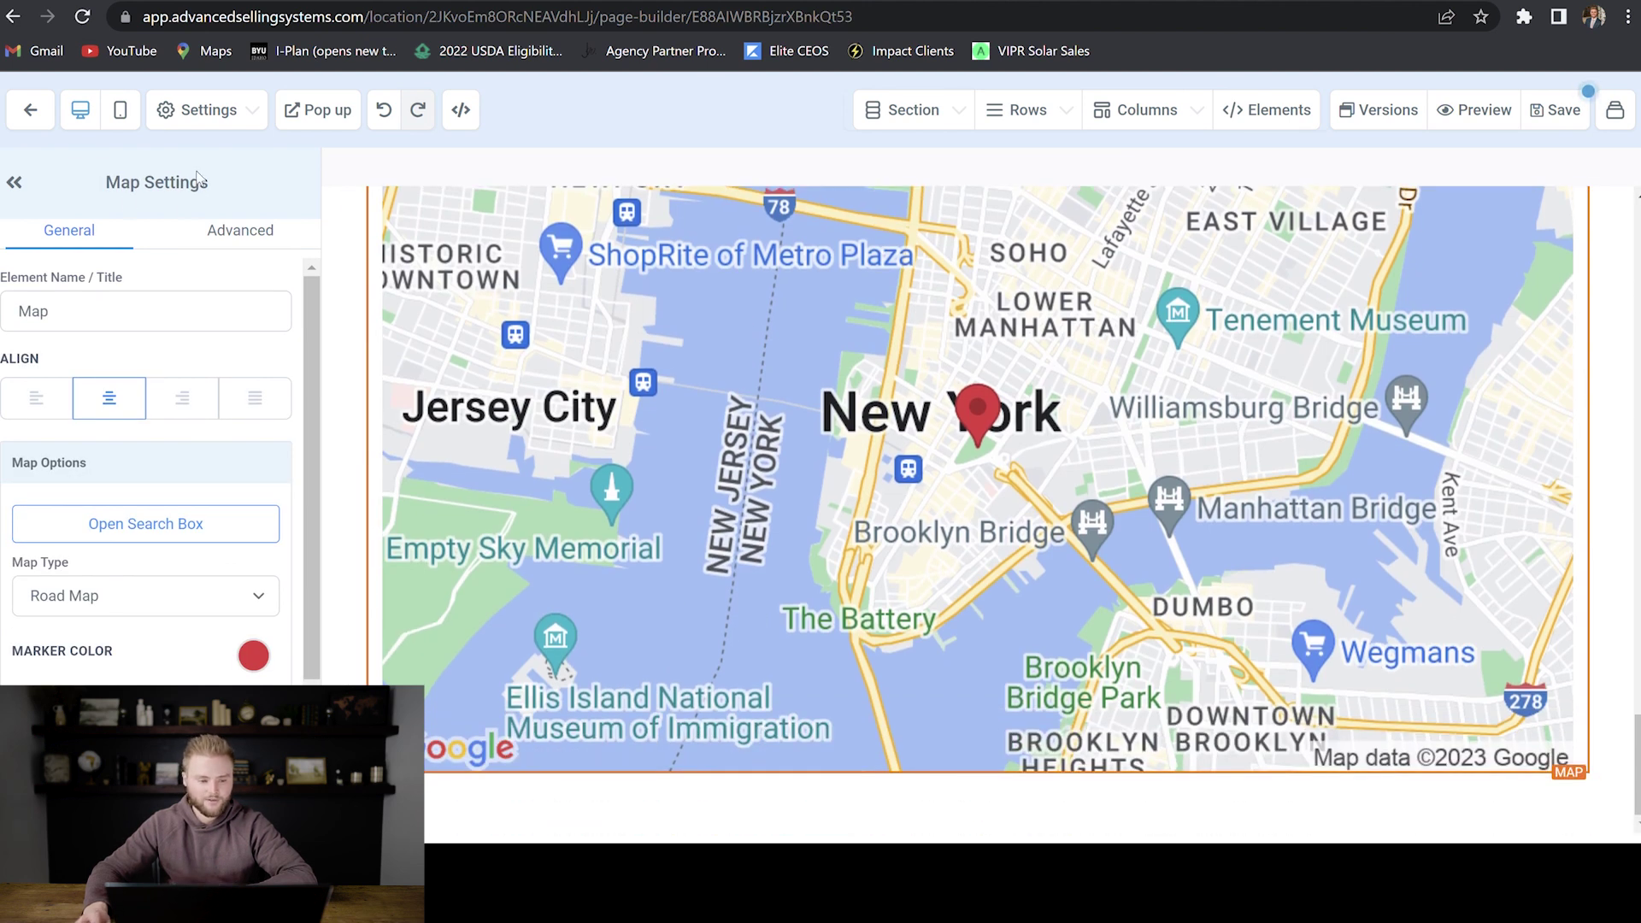
{"action": "left_click", "coordinate": [1267, 109]}
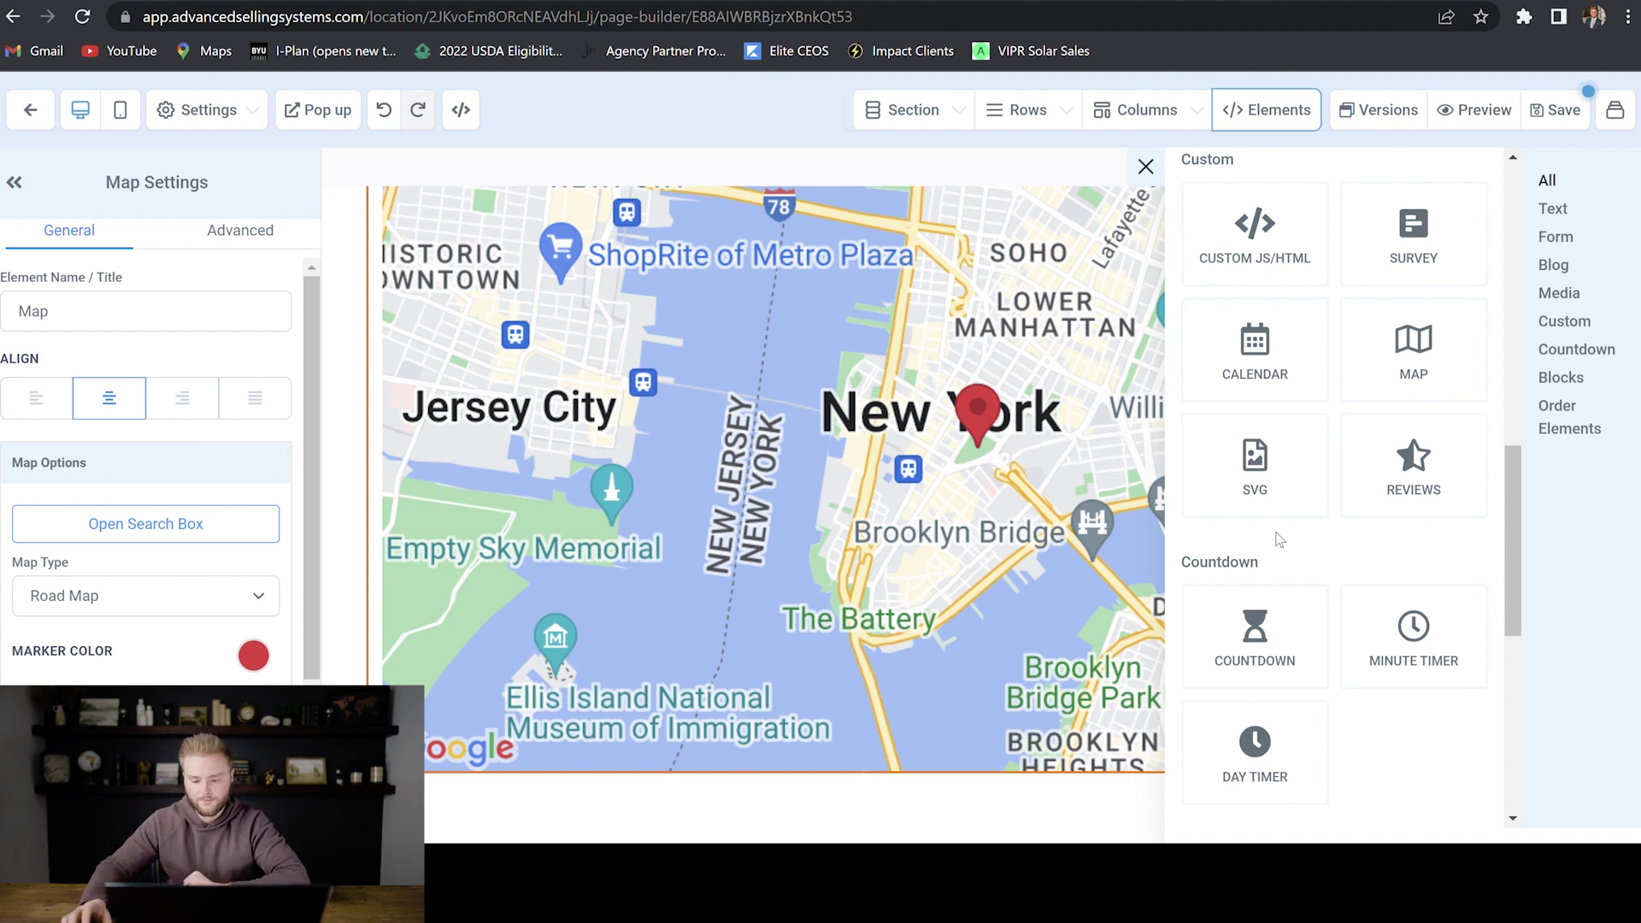
Step: Place a Reviews widget under the map and a Countdown timer below the Customer Testimonials
{"action": "scroll", "coordinate": [1405, 410], "scroll_direction": "down", "scroll_amount": 1}
{"action": "left_click_drag", "start_coordinate": [1384, 402], "coordinate": [1018, 806]}
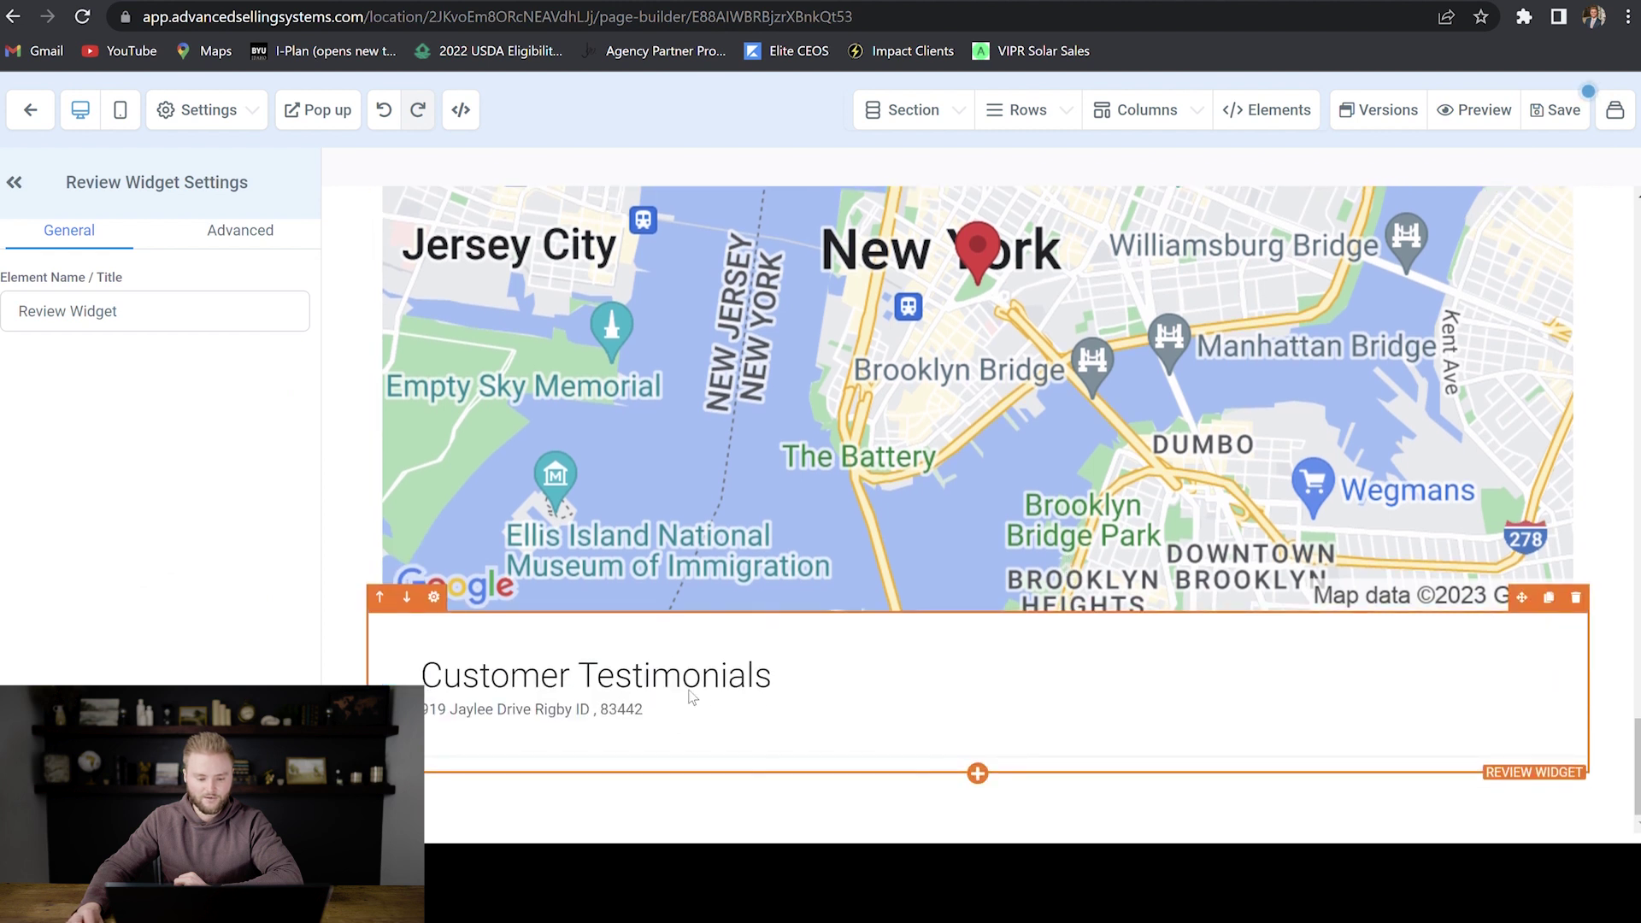
{"action": "left_click", "coordinate": [1266, 109]}
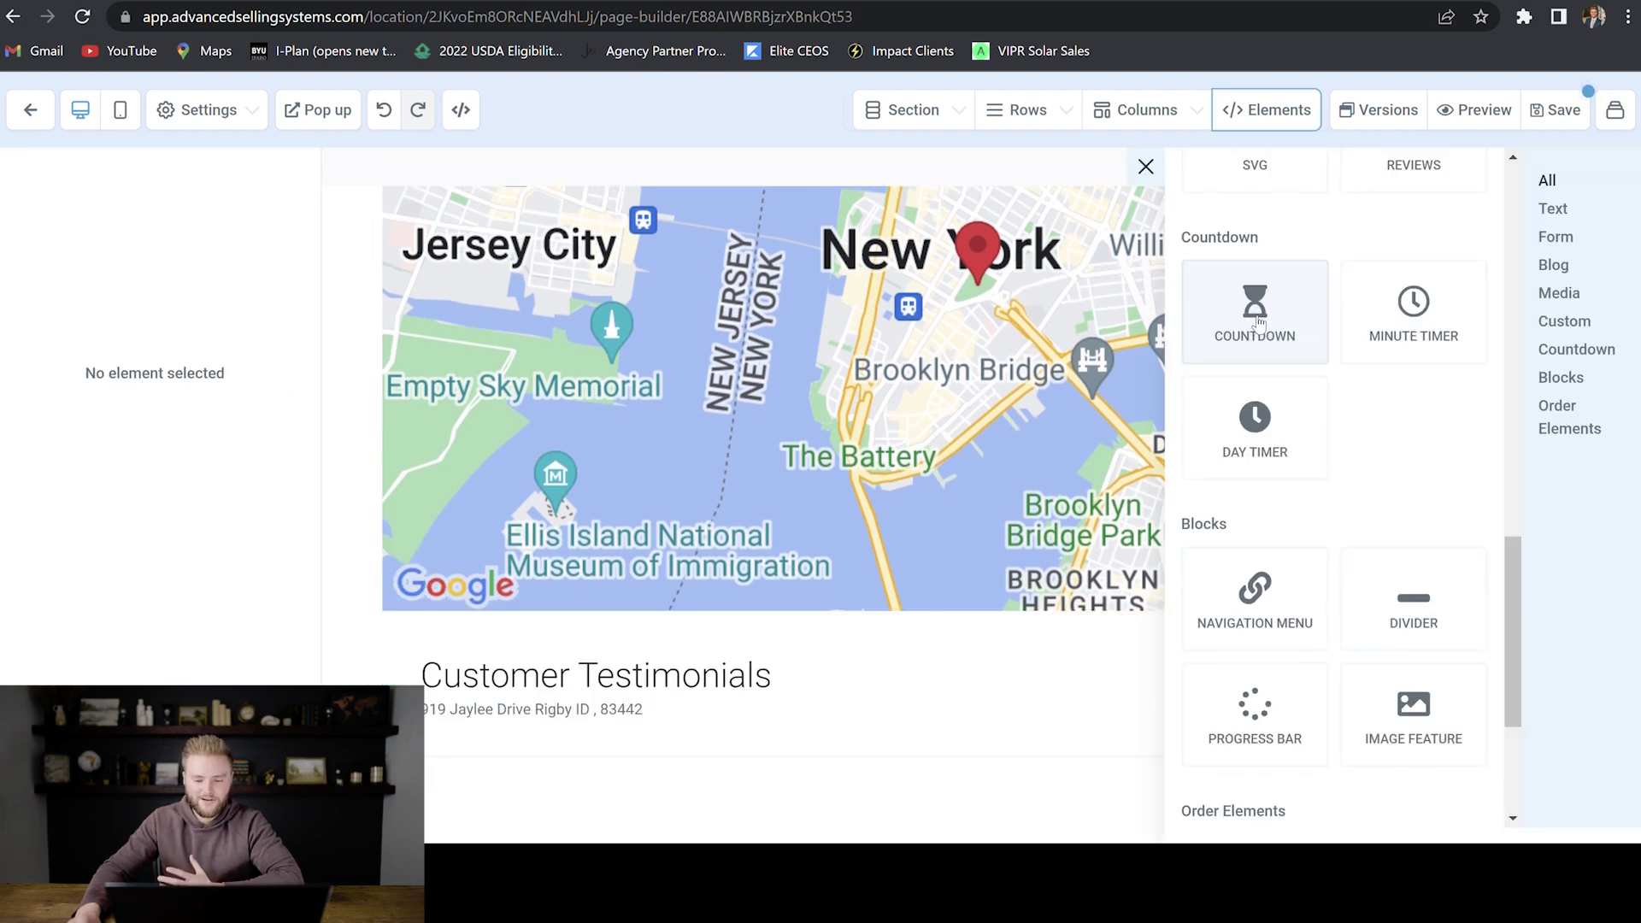
{"action": "left_click_drag", "start_coordinate": [1257, 321], "coordinate": [996, 808]}
{"action": "scroll", "coordinate": [941, 769], "scroll_direction": "down", "scroll_amount": 1}
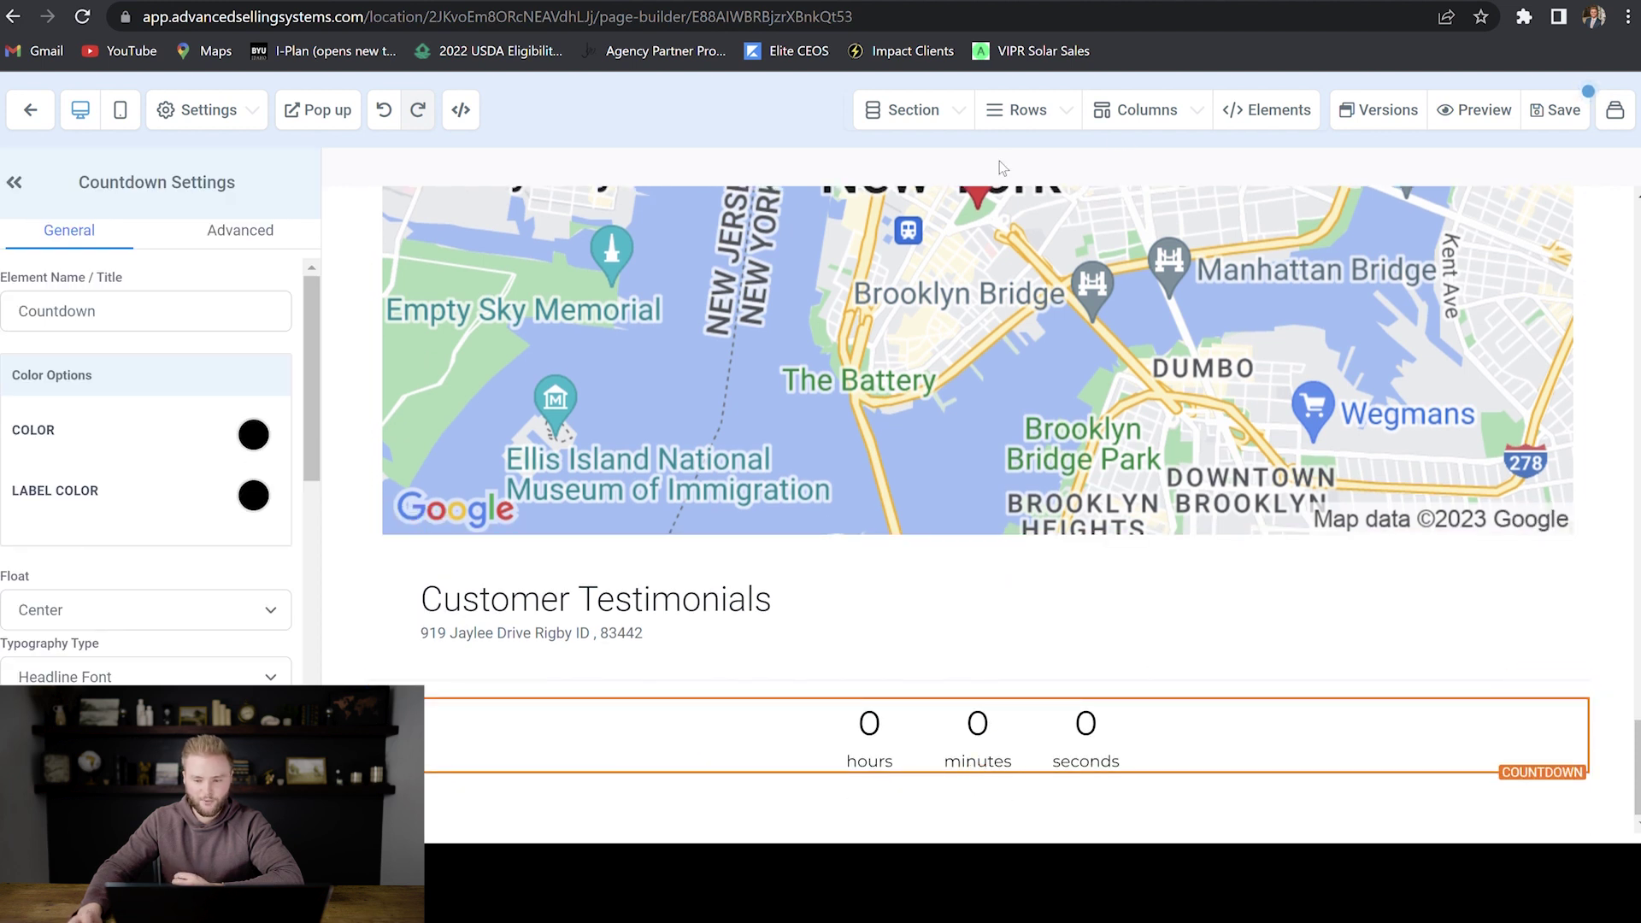
{"action": "left_click", "coordinate": [1267, 109]}
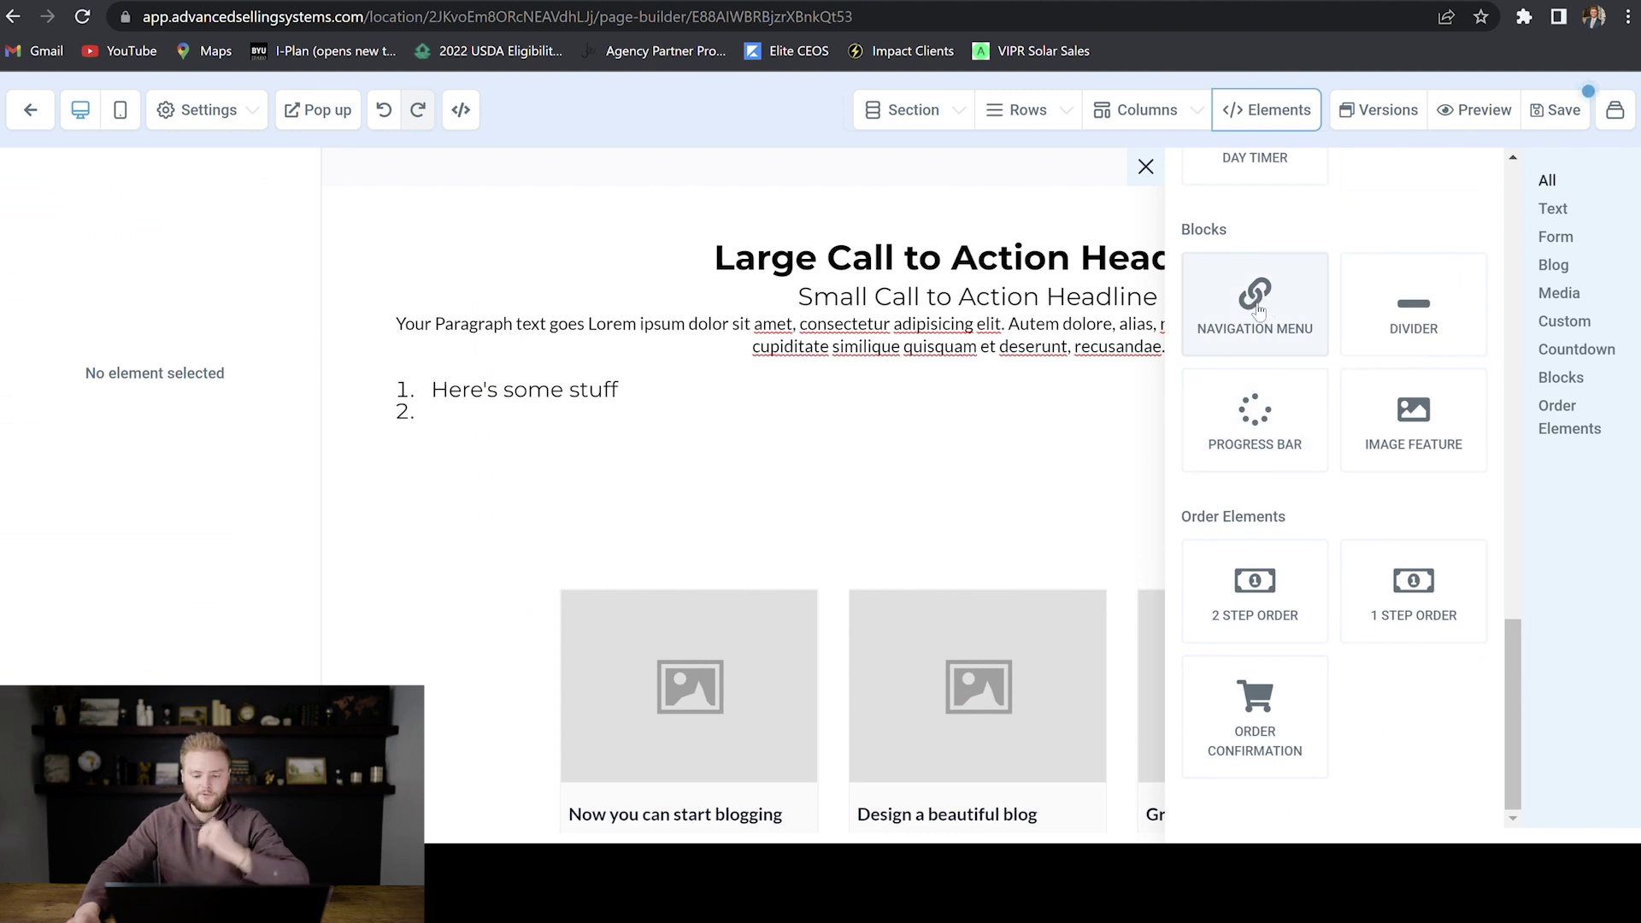
Step: Add a Home/About/Contact navigation menu at the top of the page
{"action": "left_click_drag", "start_coordinate": [1258, 310], "coordinate": [1014, 238]}
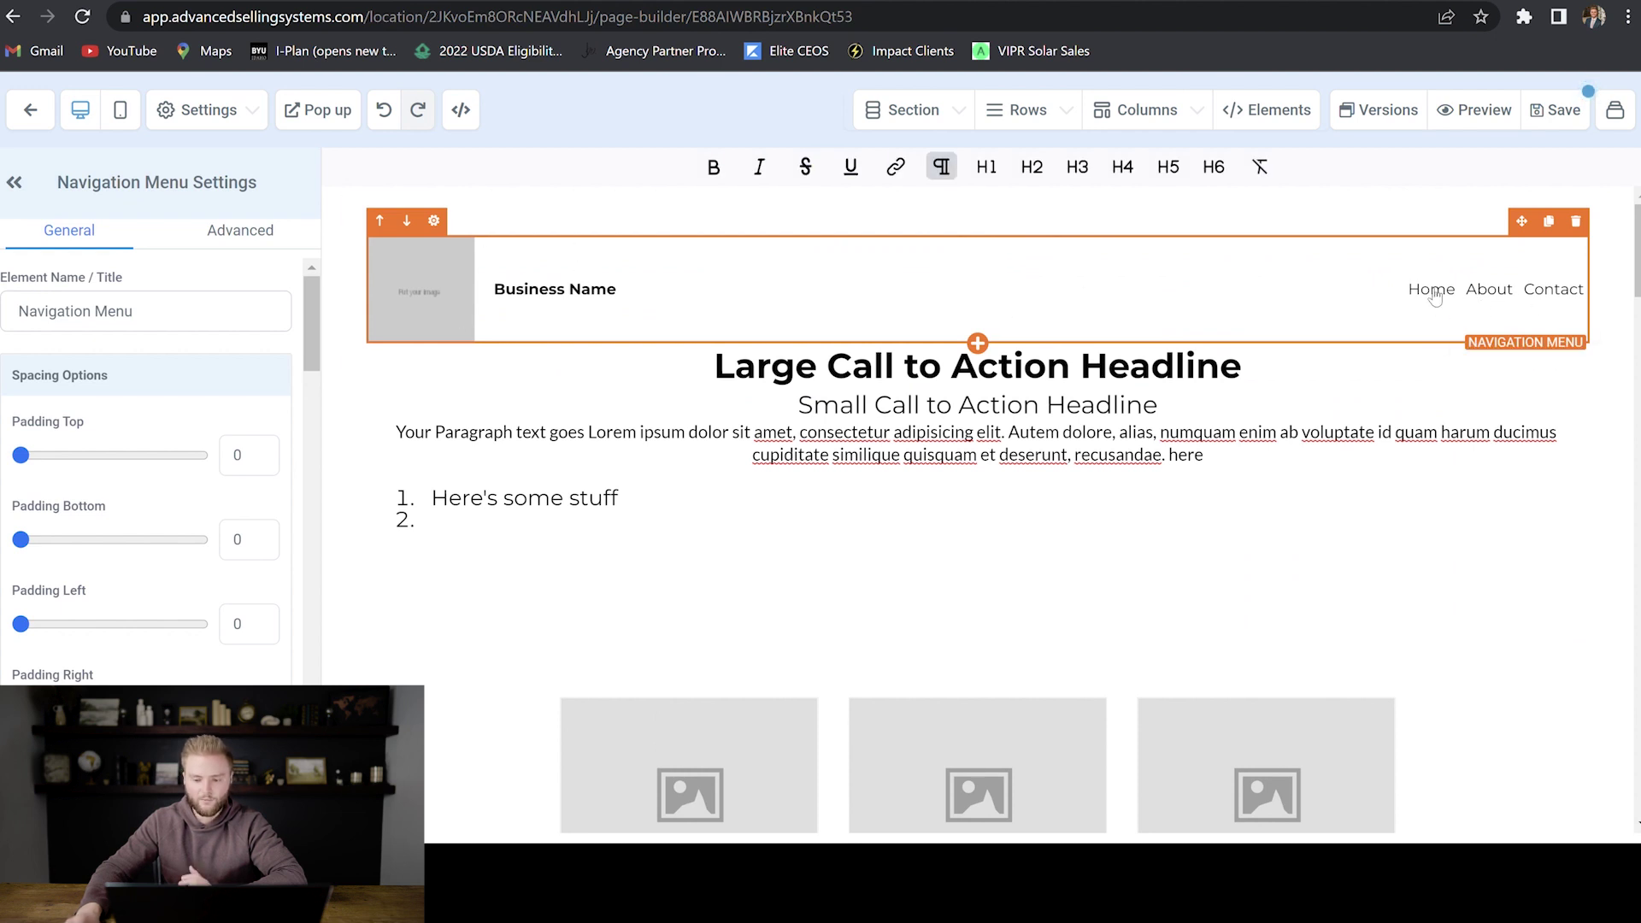
{"action": "mouse_move", "coordinate": [1473, 301]}
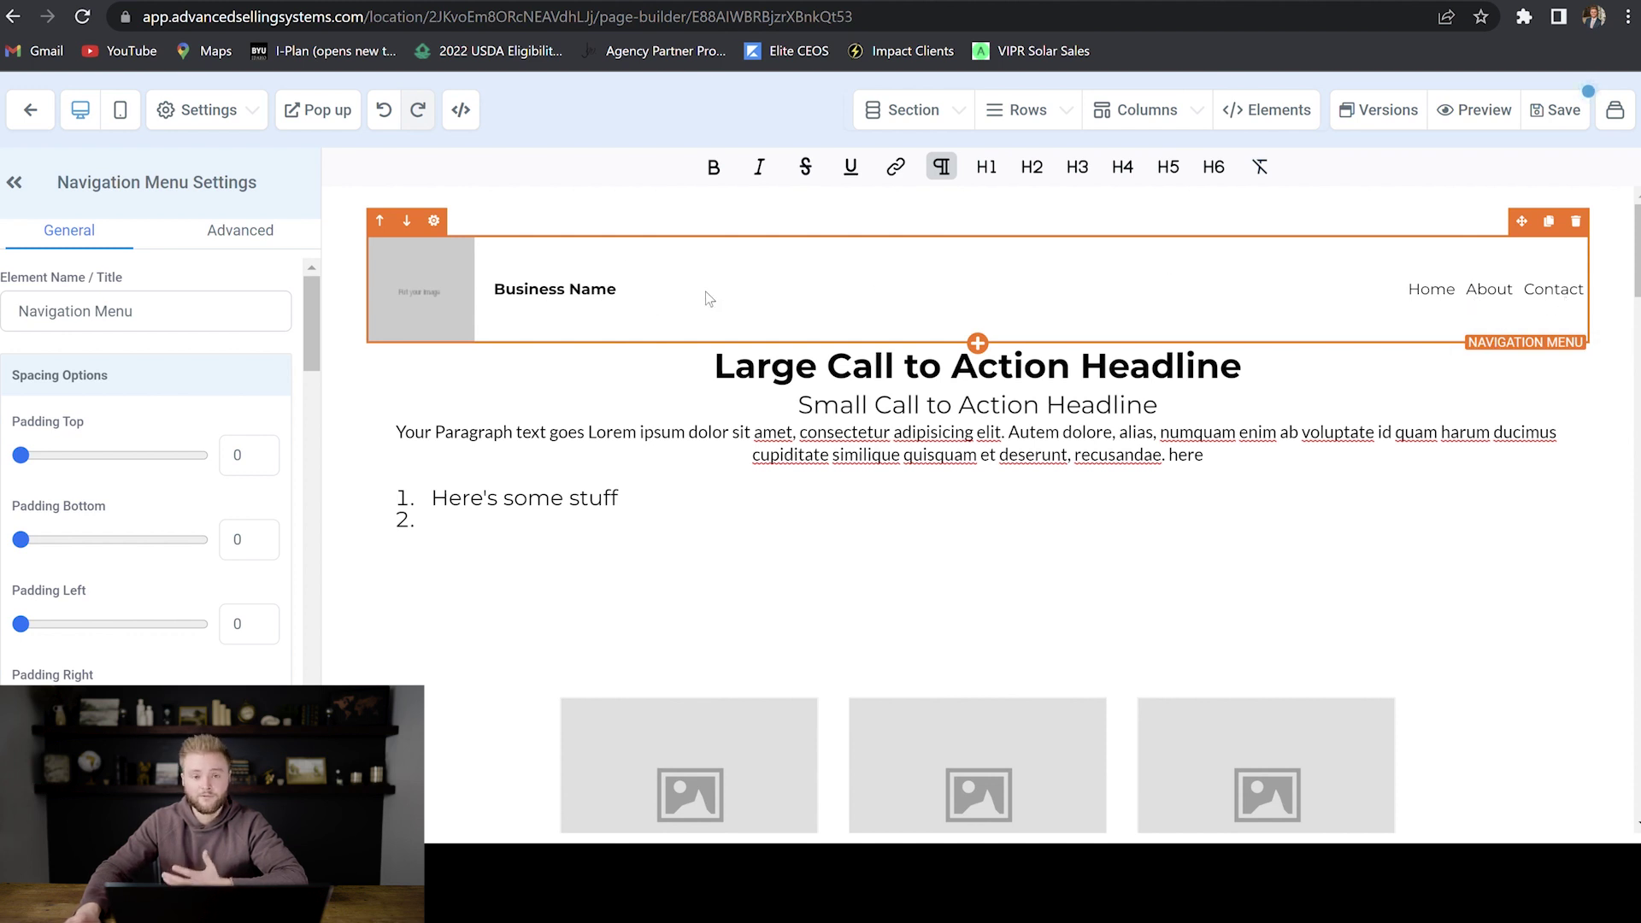
{"action": "left_click", "coordinate": [1274, 109]}
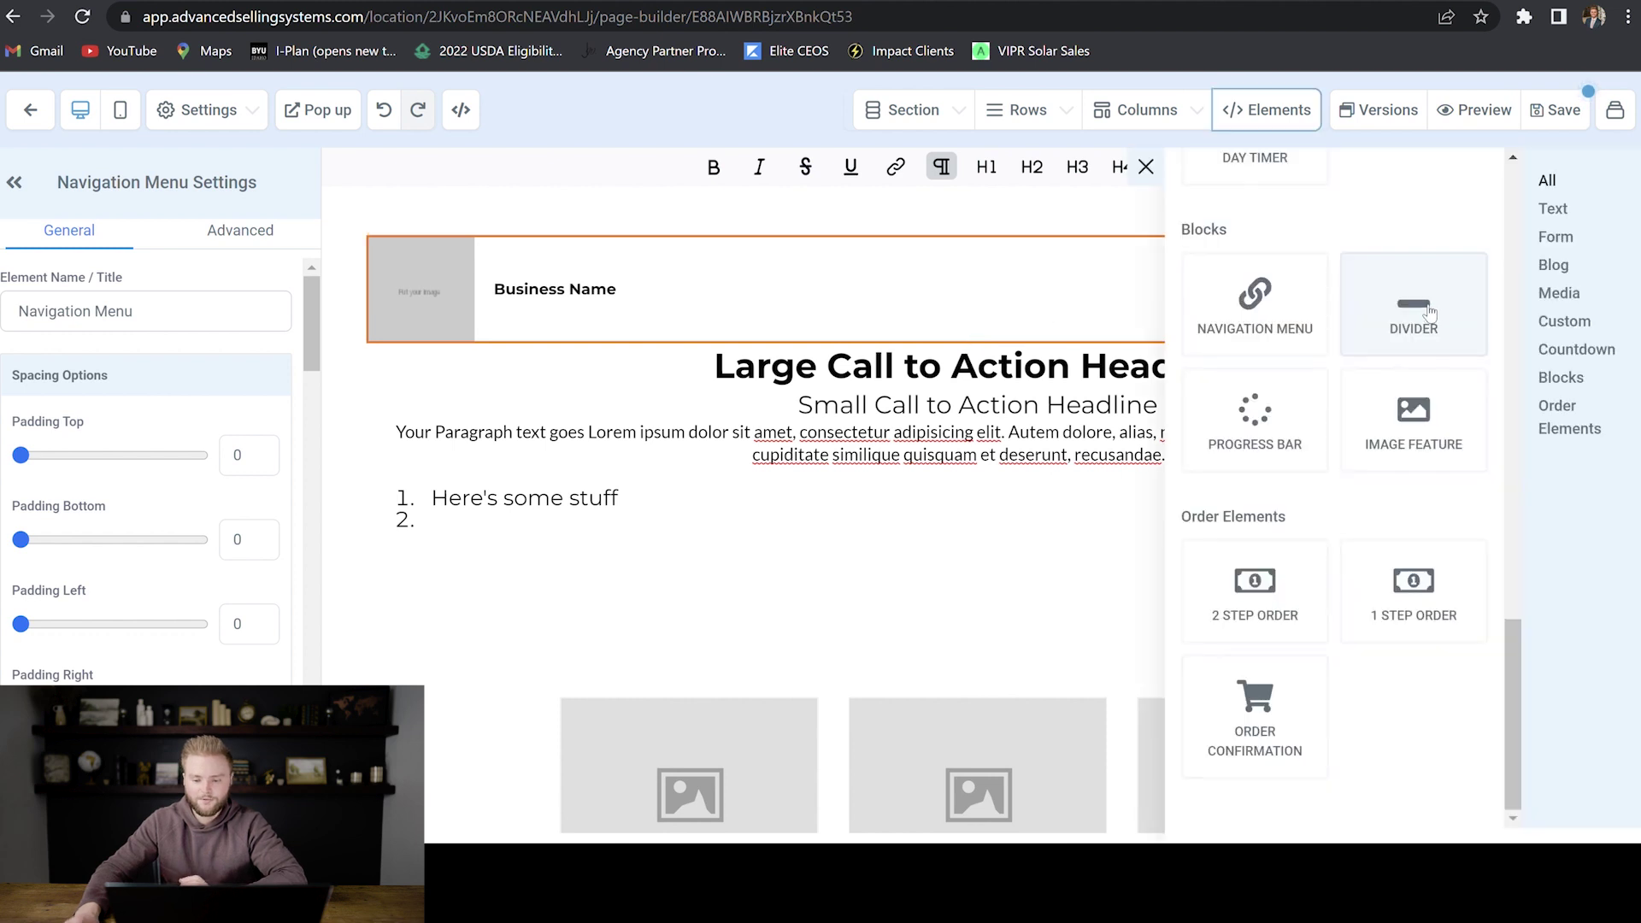
Step: Add a divider below the numbered list, 5px high and 80 Percent wide
{"action": "left_click_drag", "start_coordinate": [1426, 312], "coordinate": [1066, 595]}
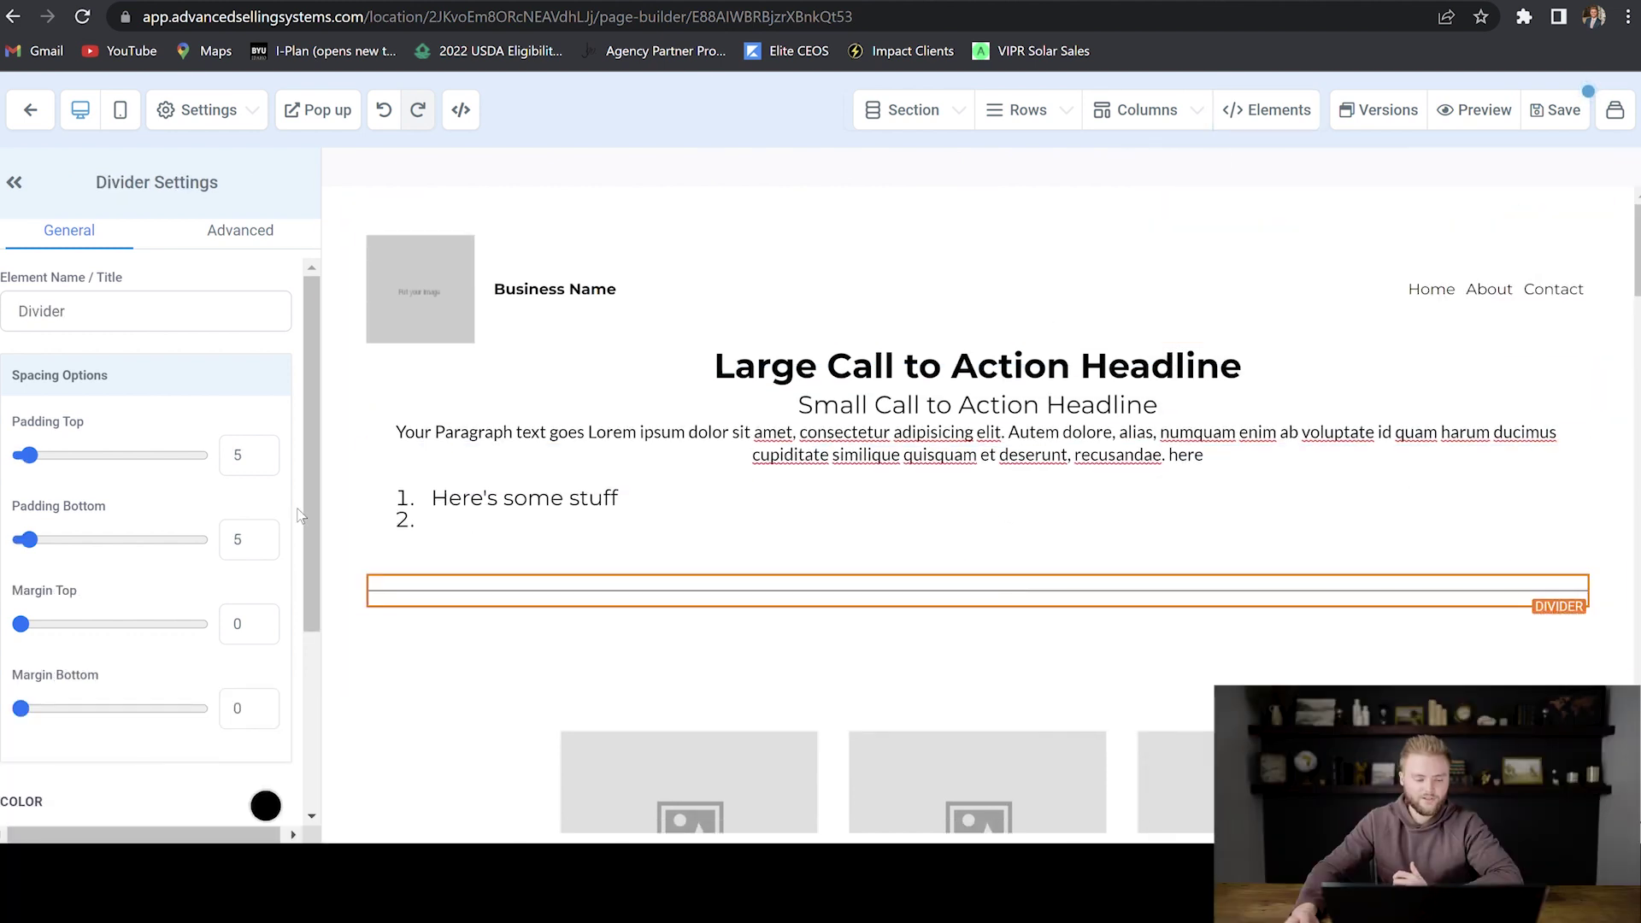
{"action": "scroll", "coordinate": [169, 489], "scroll_direction": "down", "scroll_amount": 3}
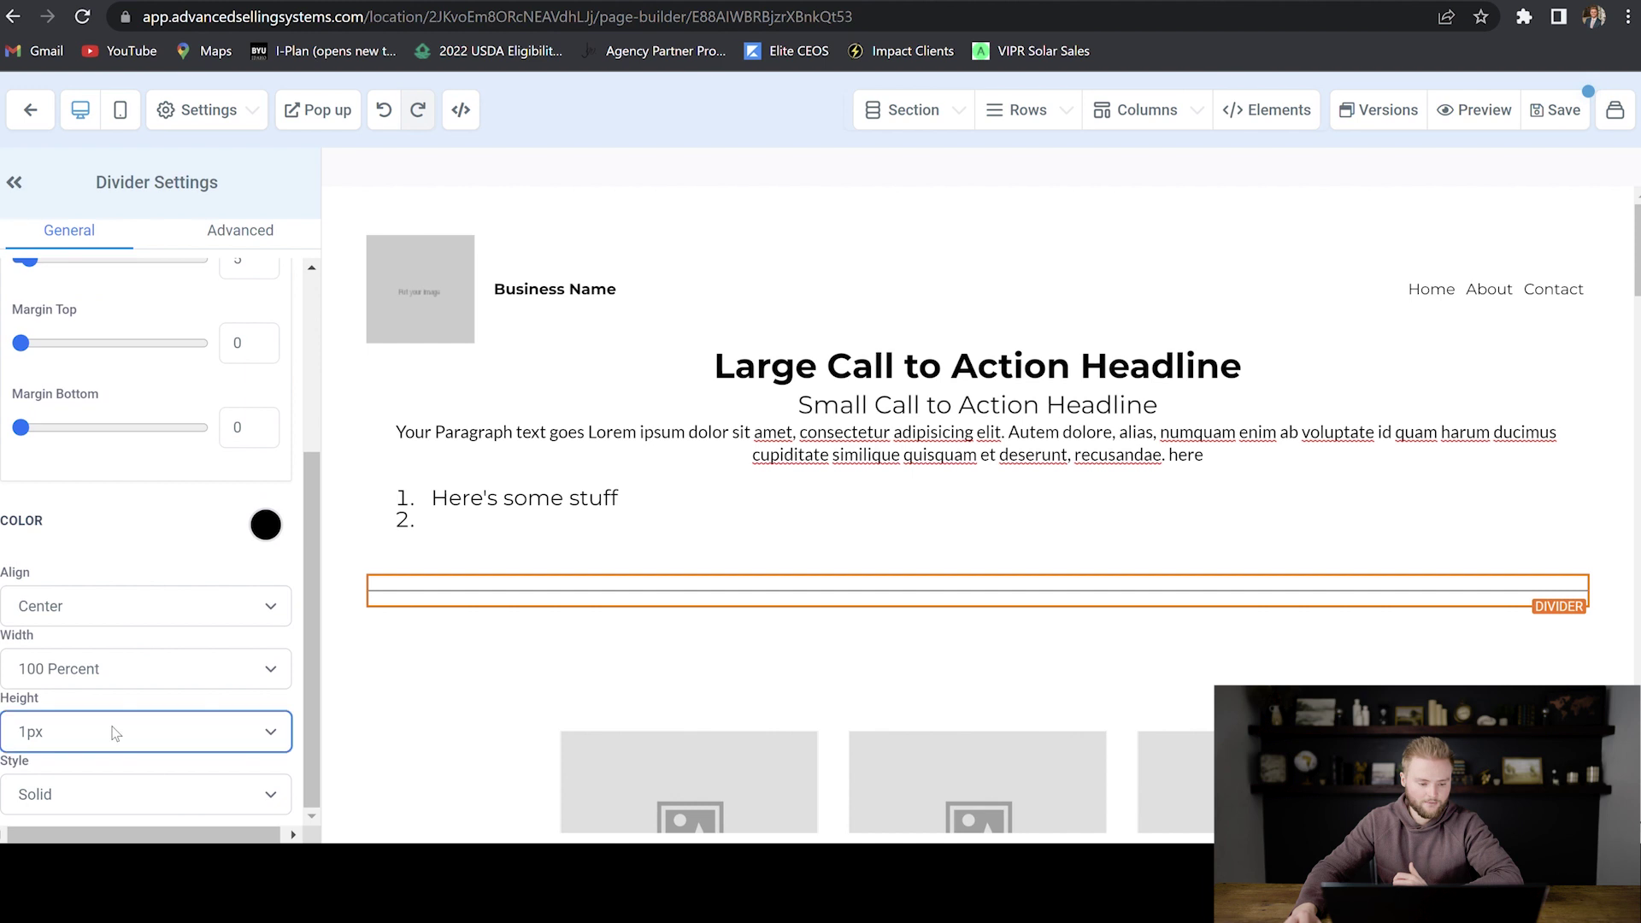
{"action": "key", "text": "5"}
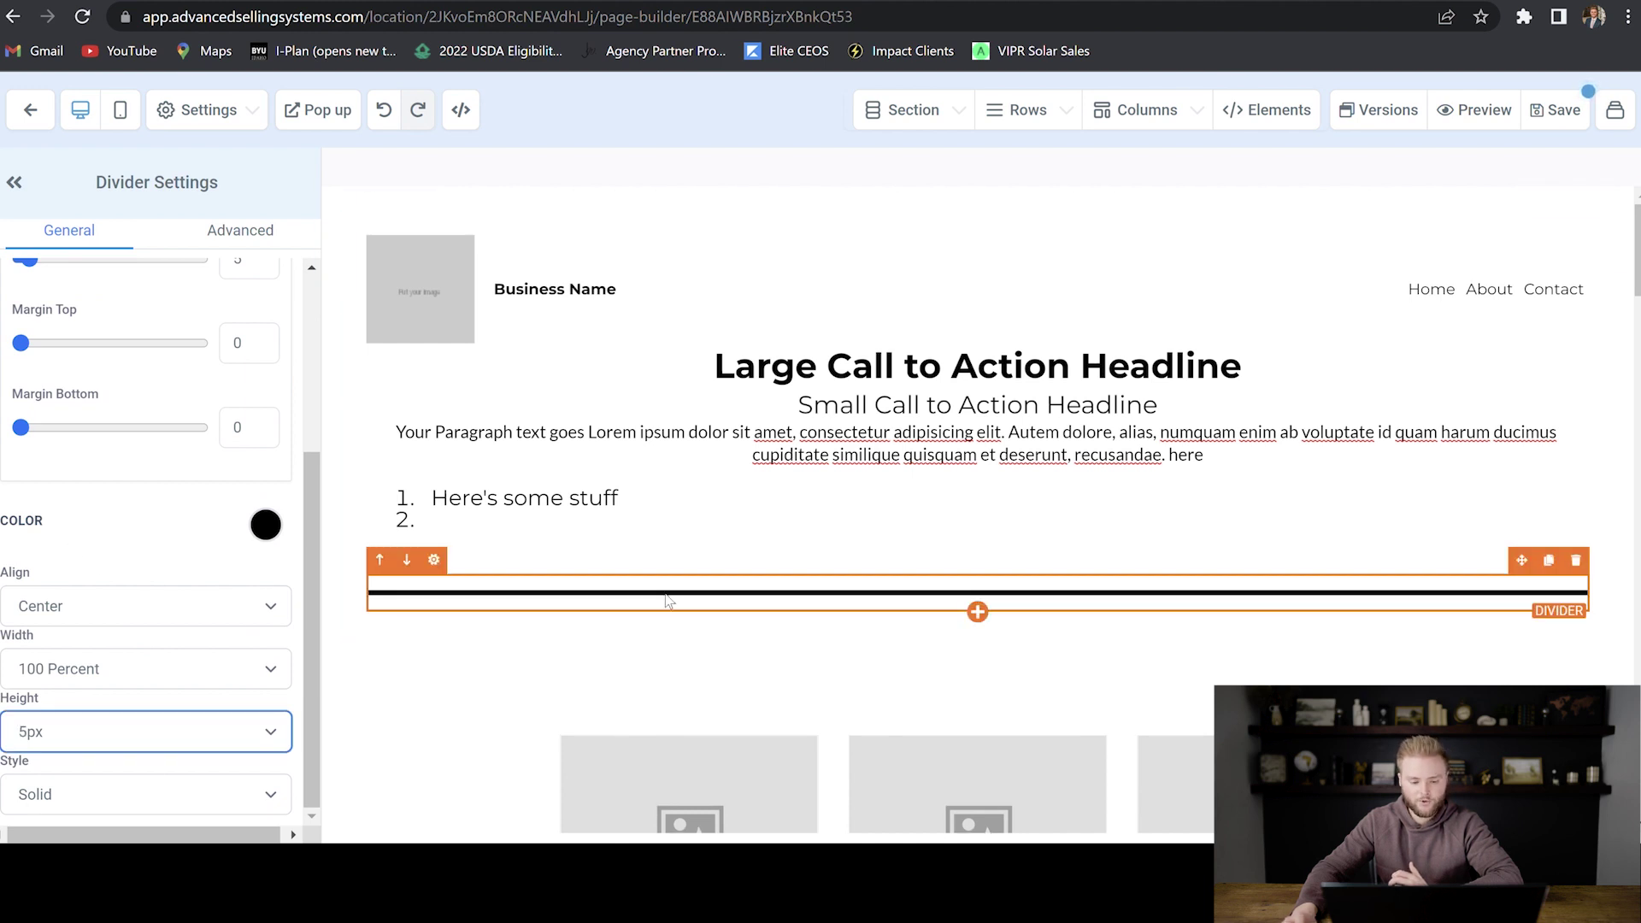
{"action": "left_click", "coordinate": [205, 680]}
{"action": "key", "text": "8"}
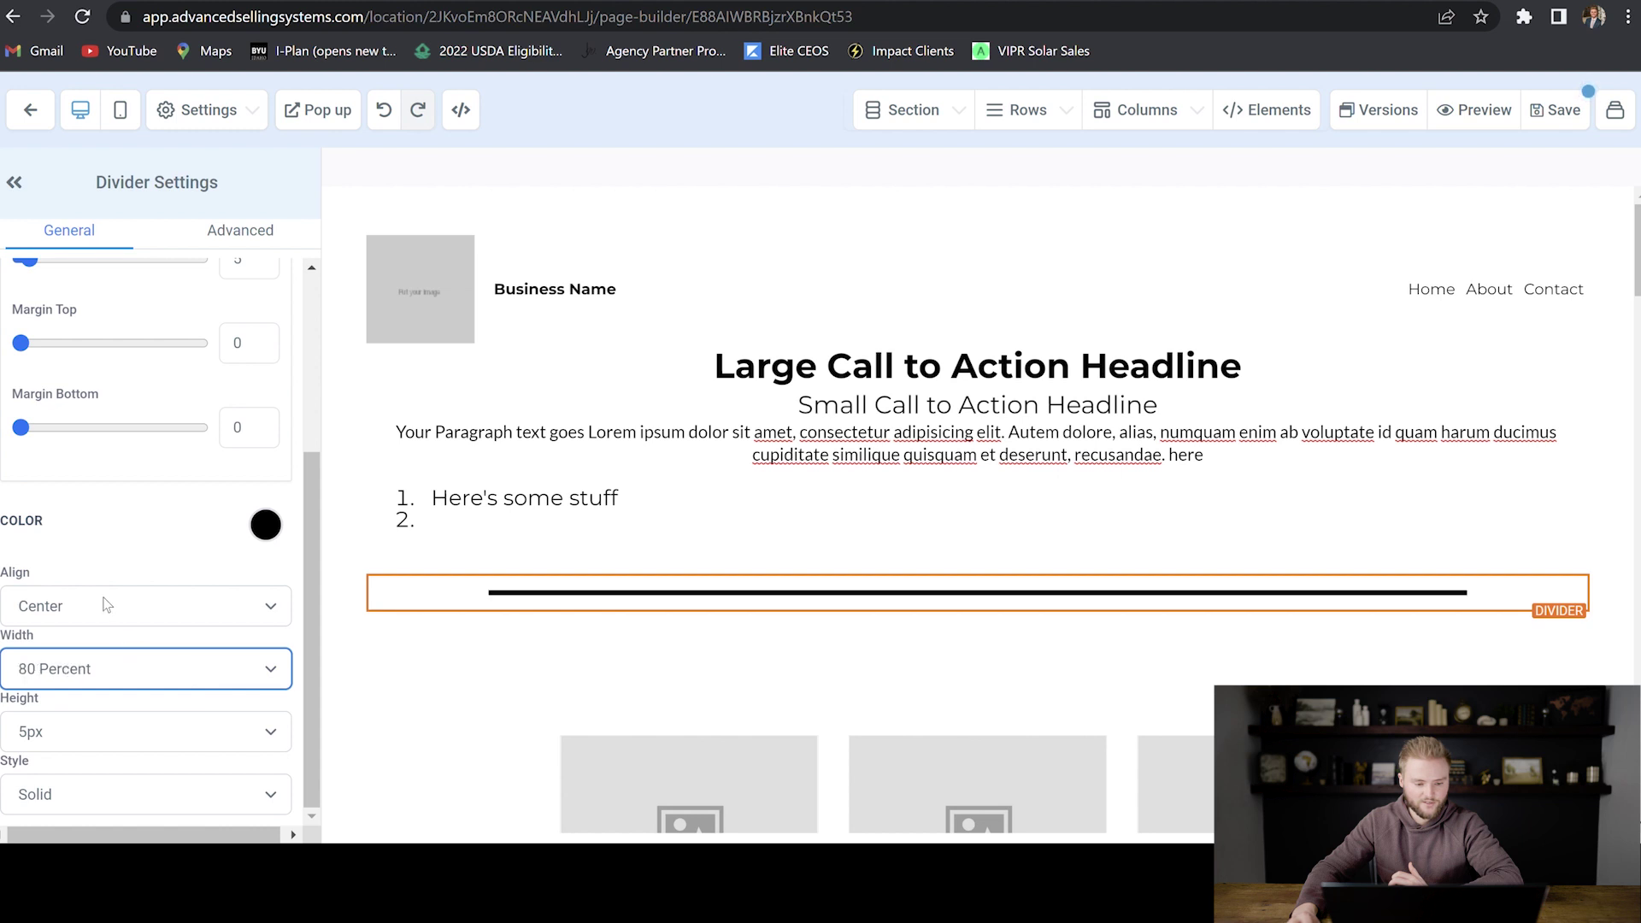
{"action": "left_click", "coordinate": [1266, 109]}
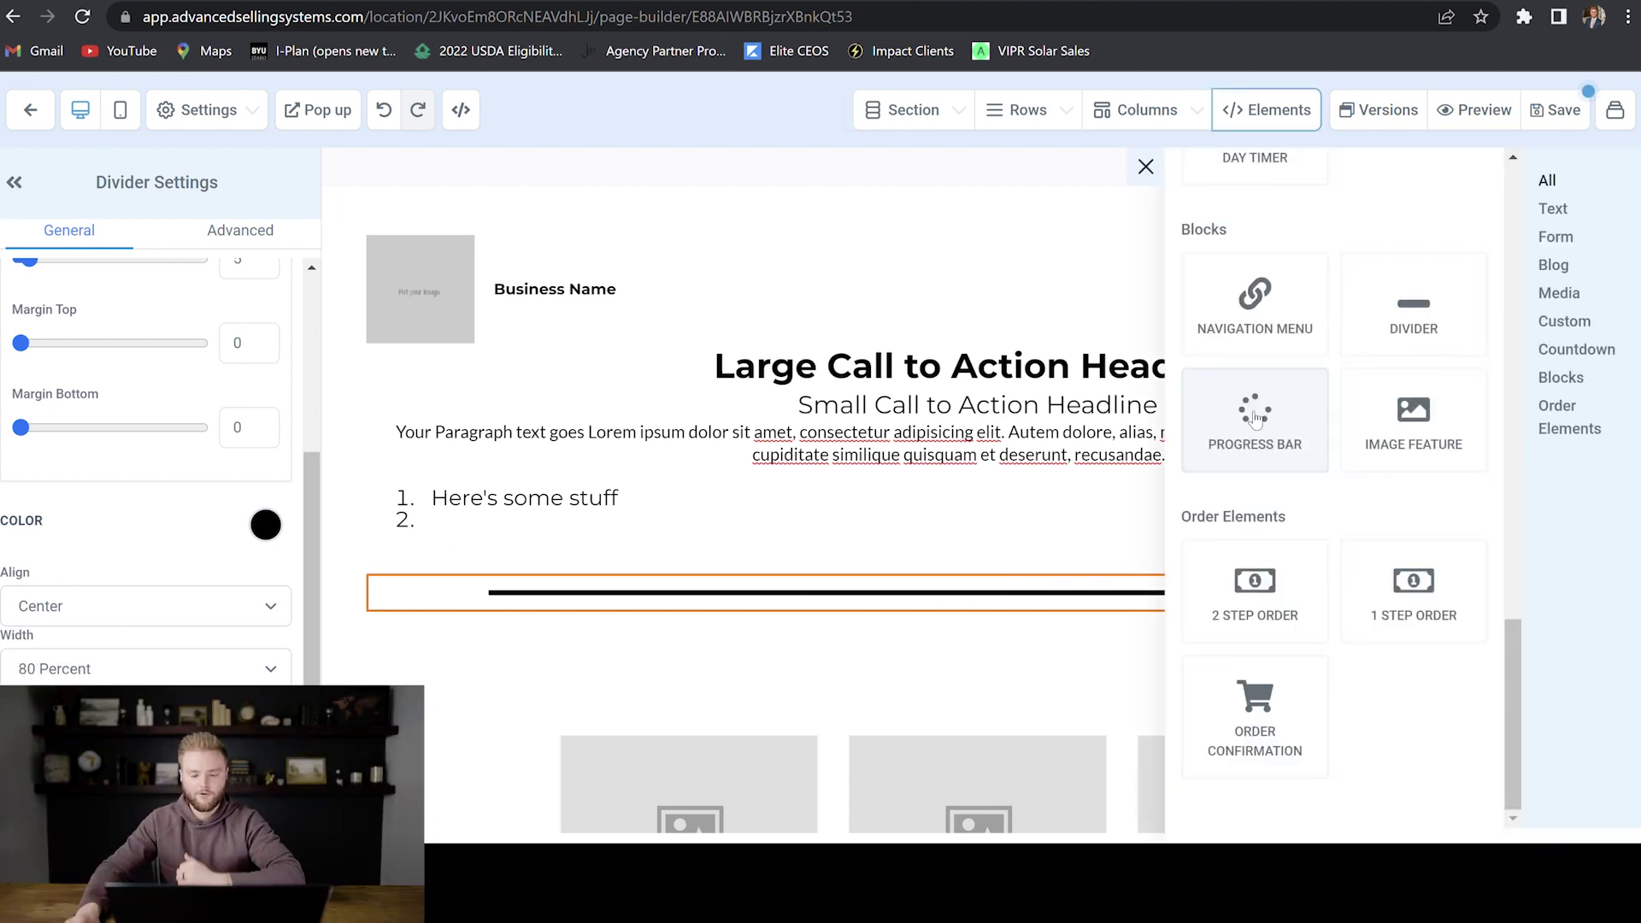
Step: Add a green Progressing progress bar and a Feature Headline image-feature block
{"action": "left_click", "coordinate": [1274, 421]}
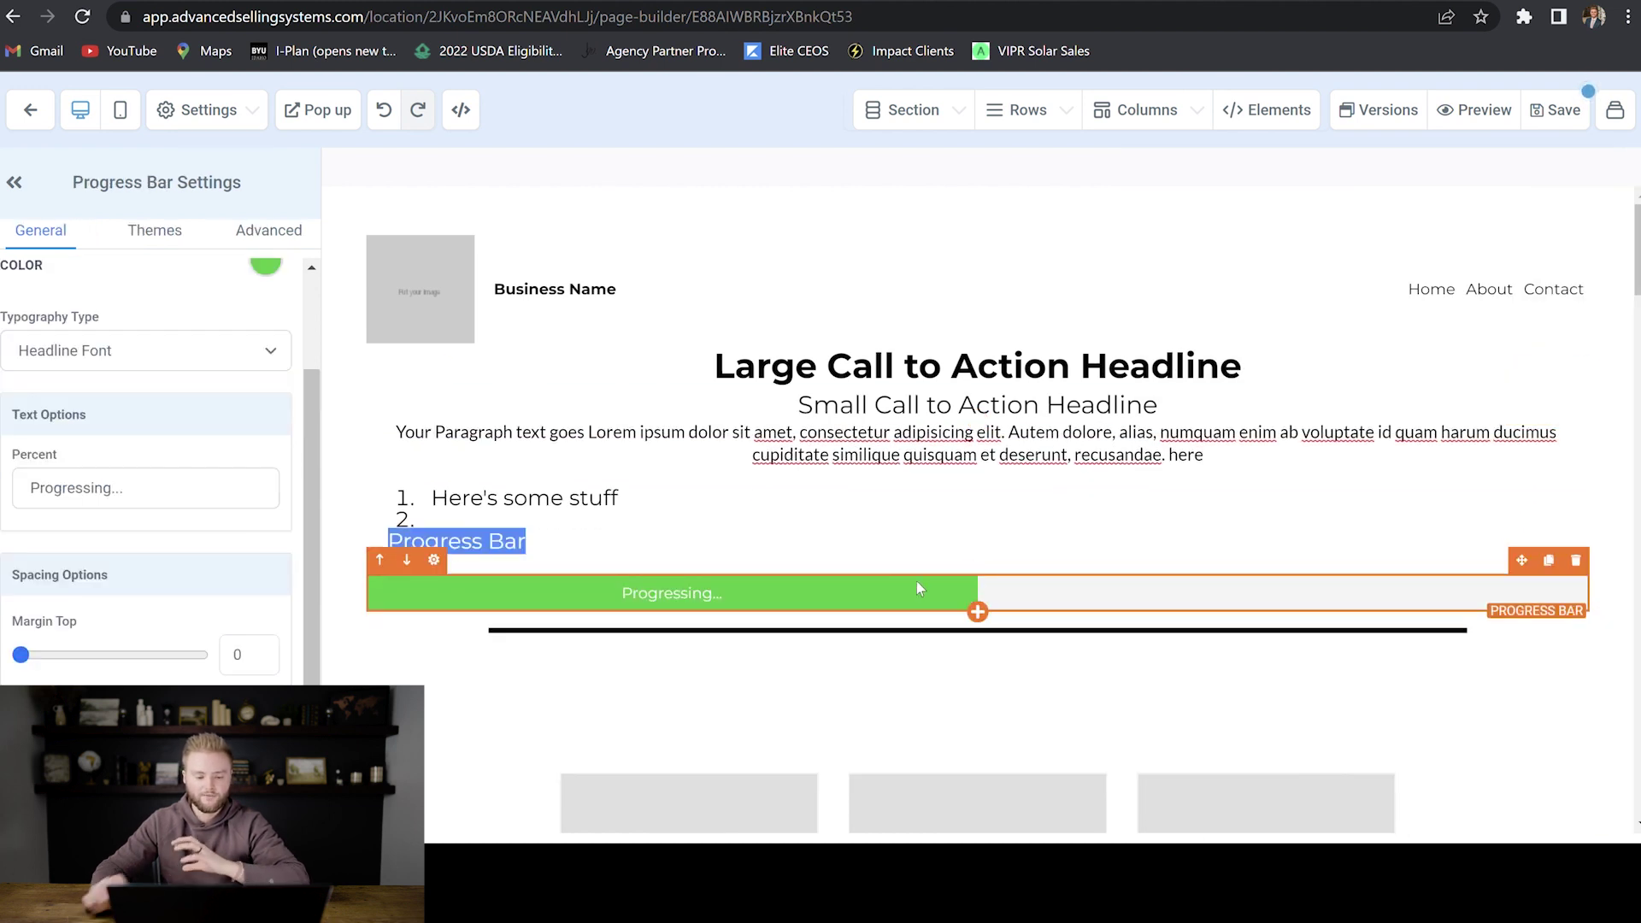
{"action": "left_click", "coordinate": [978, 612]}
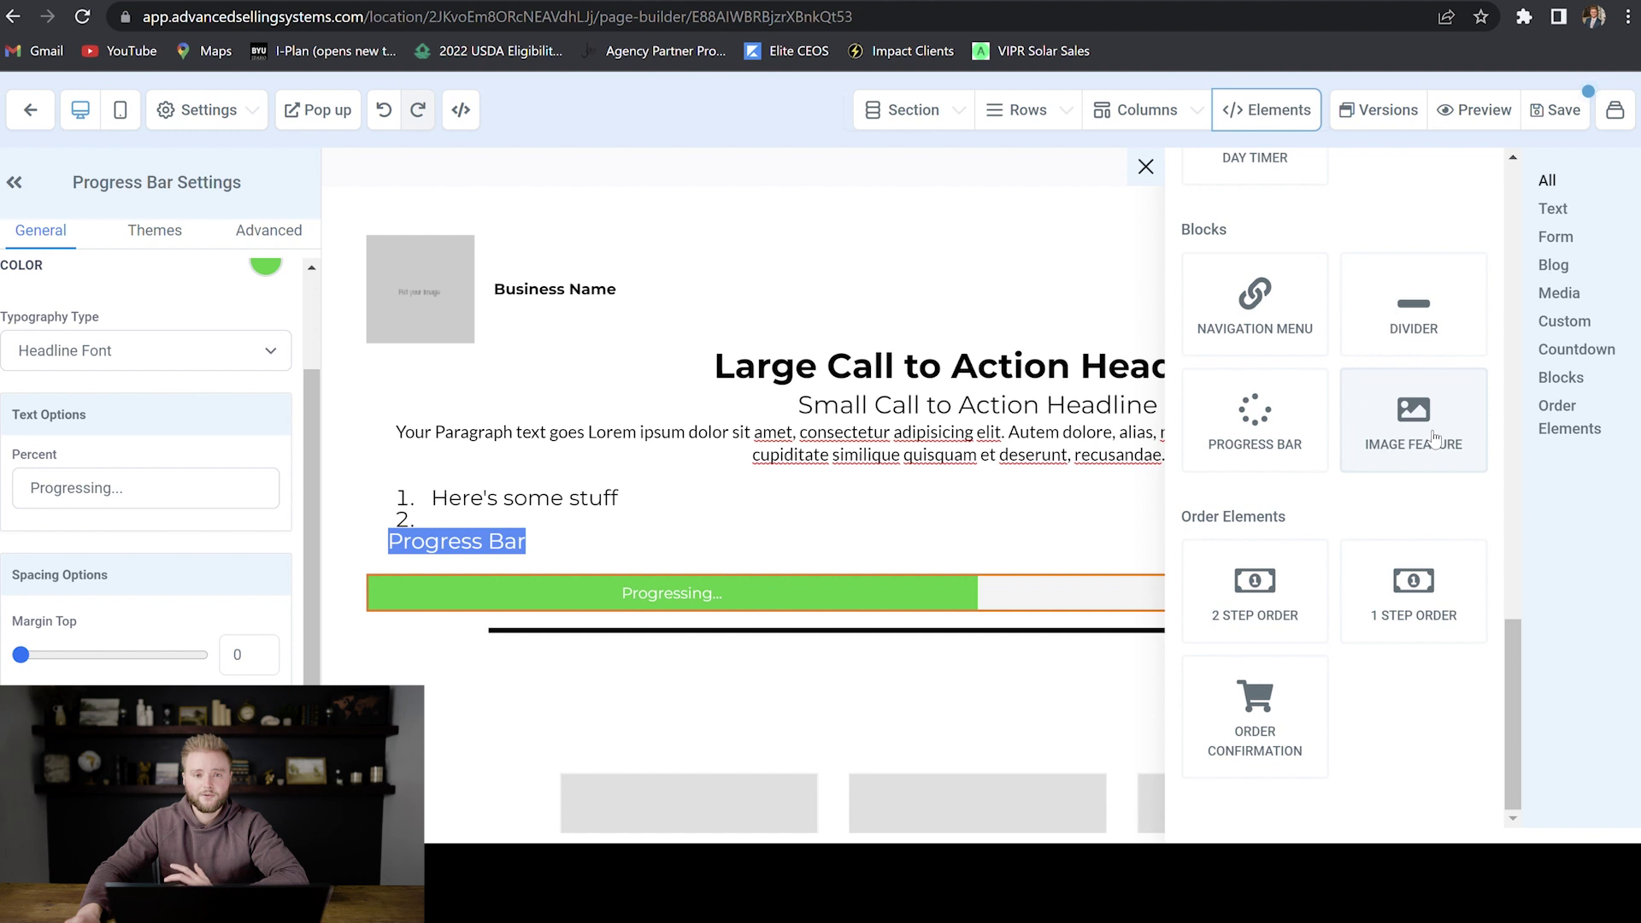
{"action": "left_click", "coordinate": [1414, 421]}
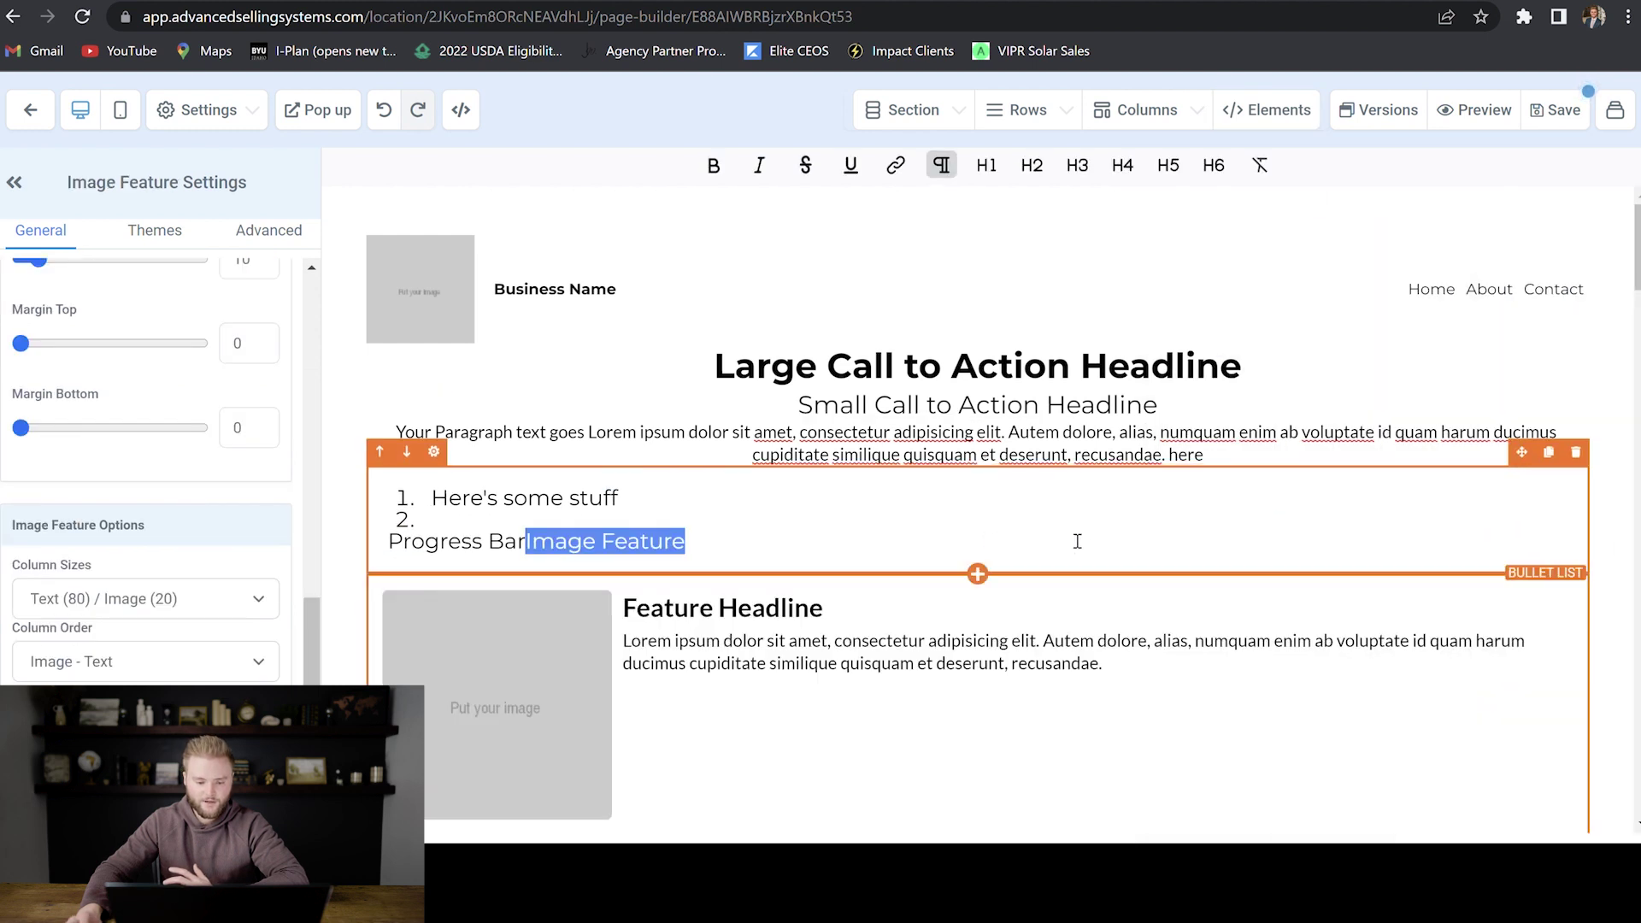
{"action": "scroll", "coordinate": [983, 521], "scroll_direction": "down", "scroll_amount": 3}
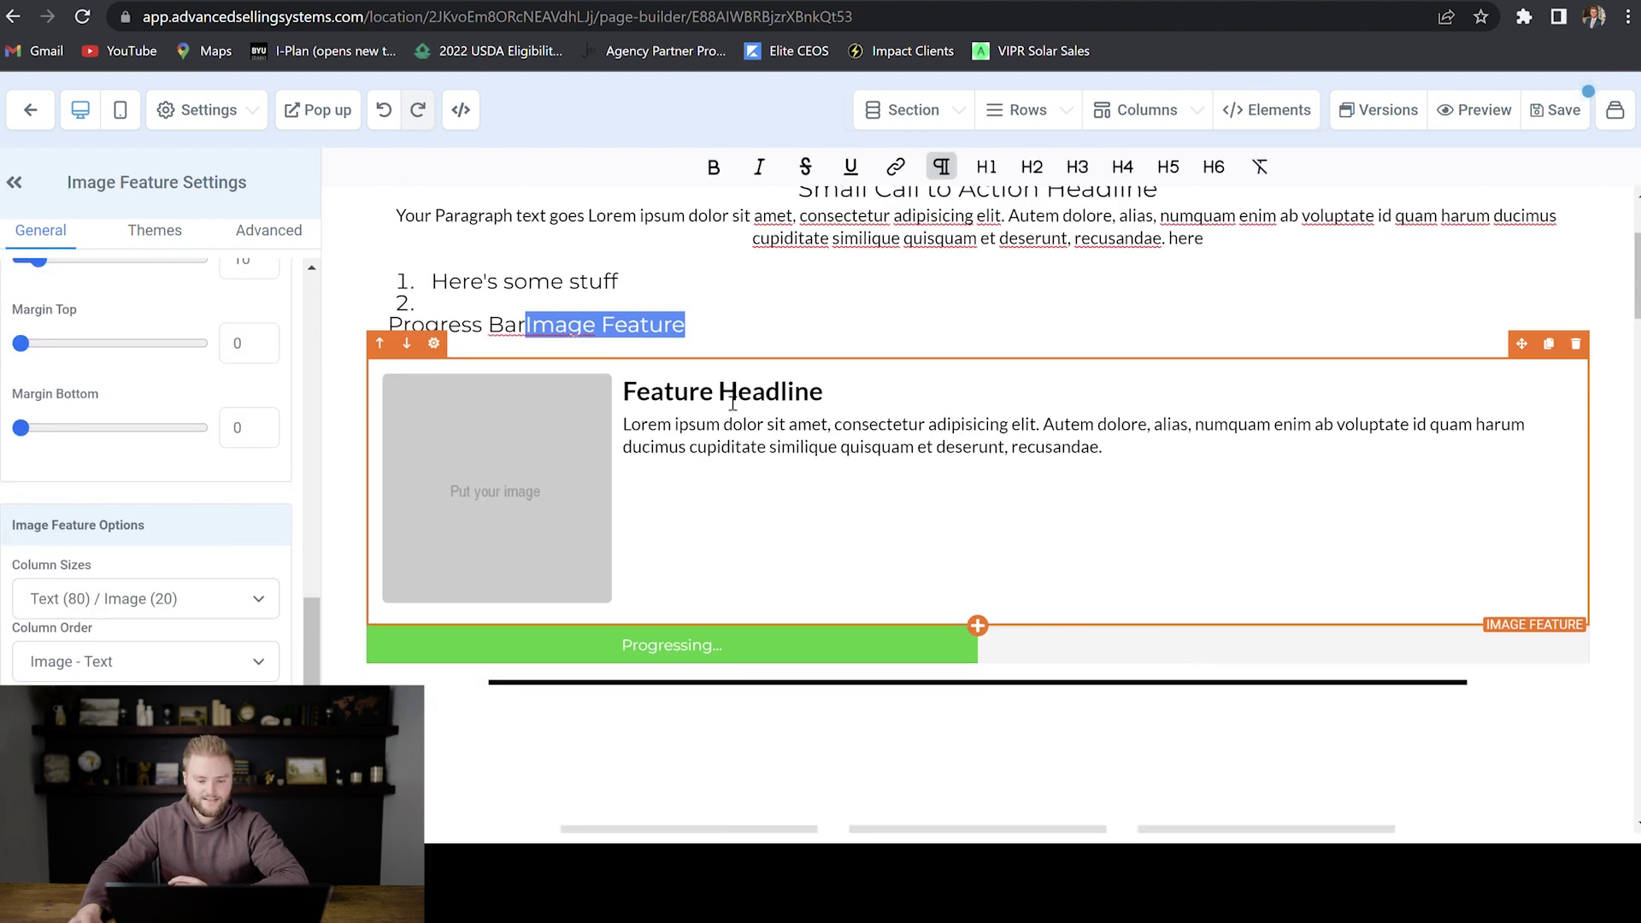
Step: Place a 2 Step Order form with Shipping and Your info below the divider, then review it
{"action": "left_click", "coordinate": [977, 625]}
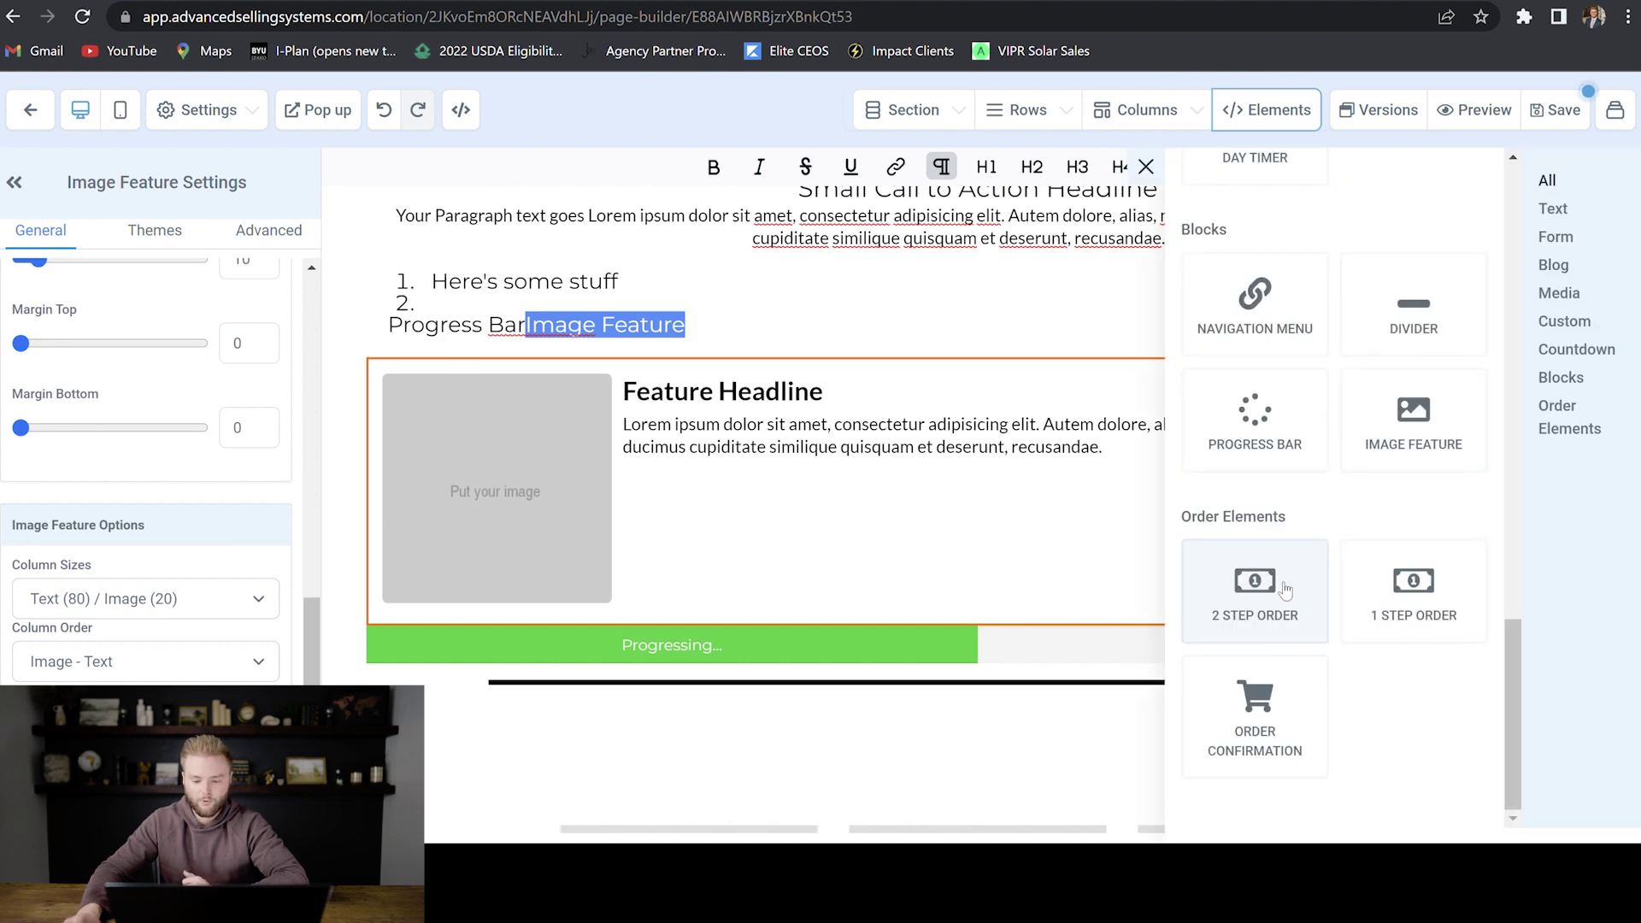
{"action": "left_click_drag", "start_coordinate": [1285, 589], "coordinate": [986, 722]}
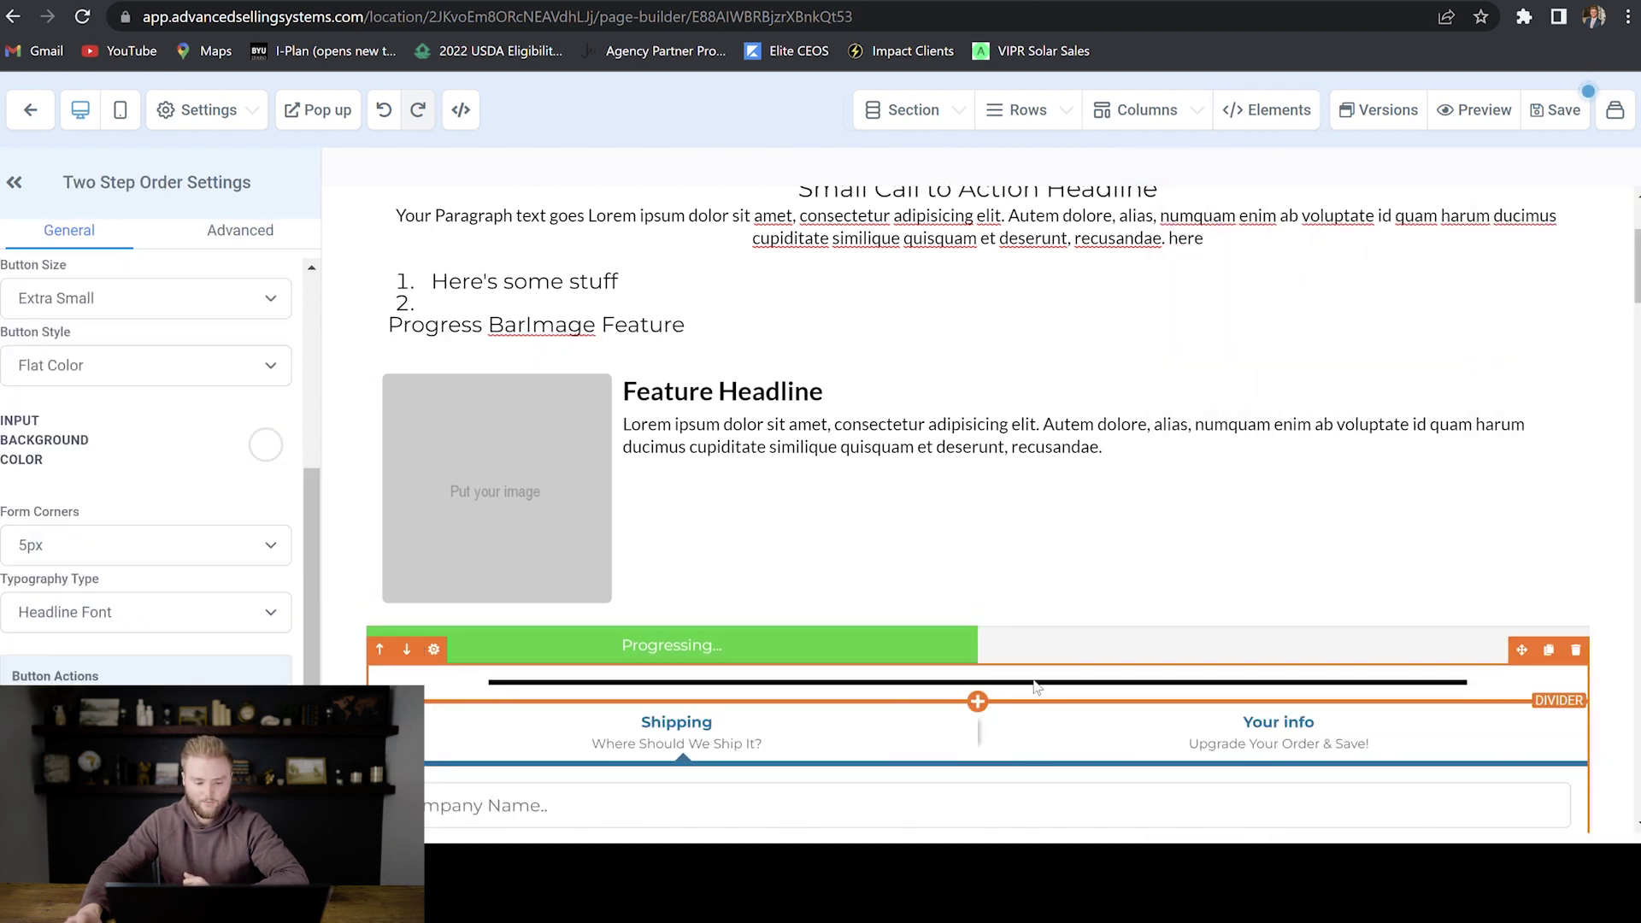
{"action": "scroll", "coordinate": [818, 347], "scroll_direction": "down", "scroll_amount": 7}
{"action": "scroll", "coordinate": [821, 382], "scroll_direction": "up", "scroll_amount": 3}
{"action": "scroll", "coordinate": [663, 337], "scroll_direction": "down", "scroll_amount": 1}
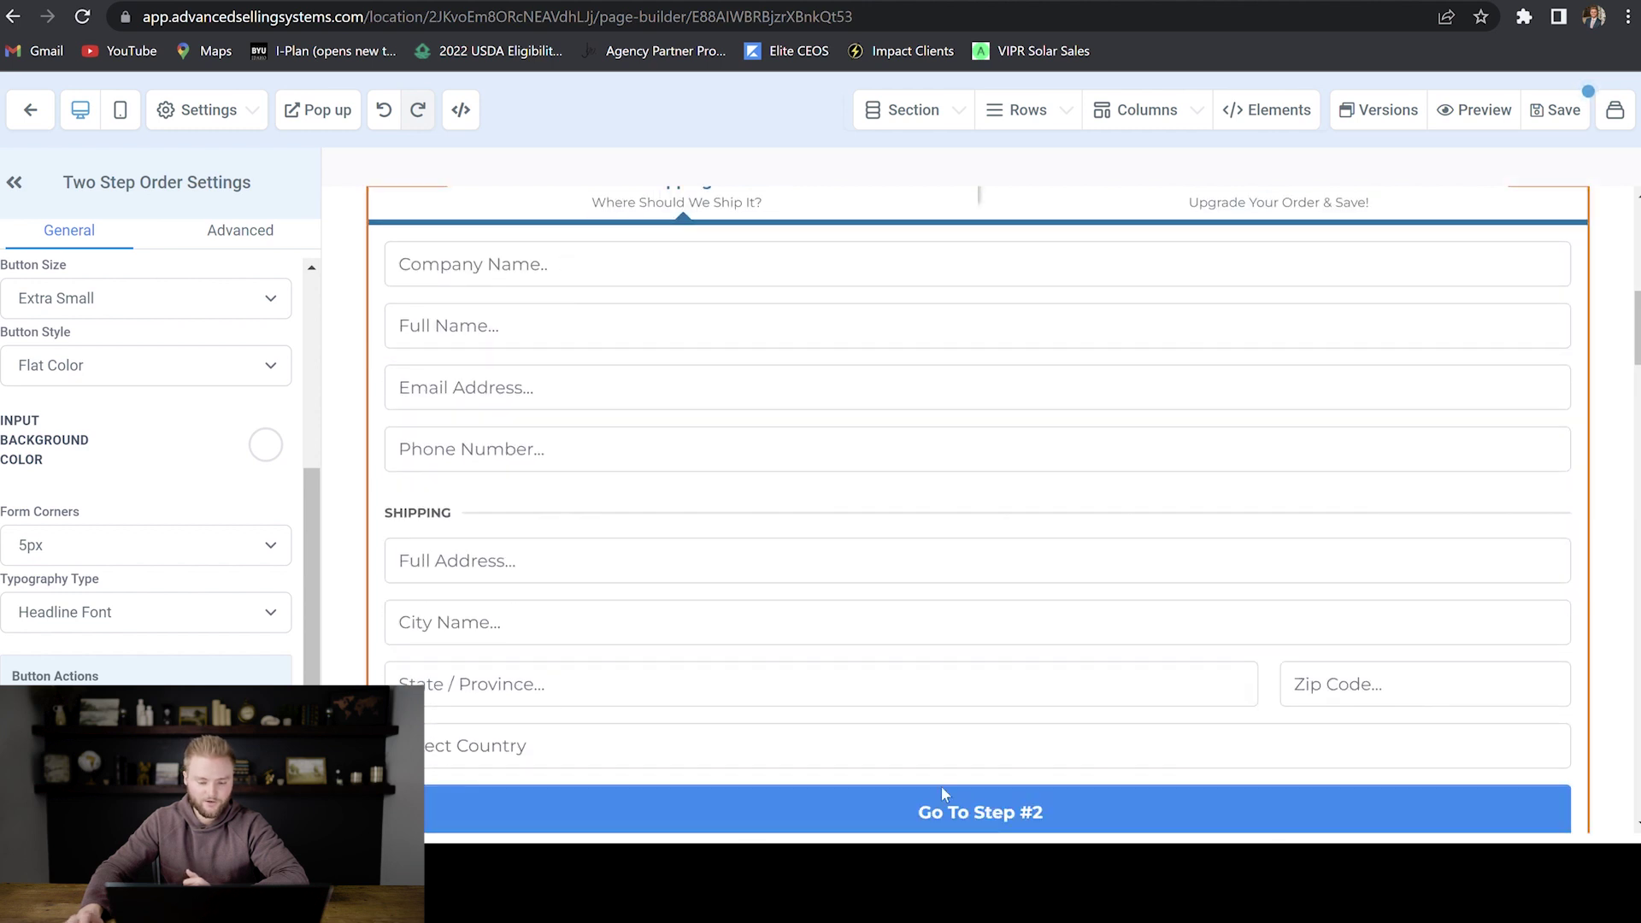
{"action": "scroll", "coordinate": [957, 718], "scroll_direction": "up", "scroll_amount": 1}
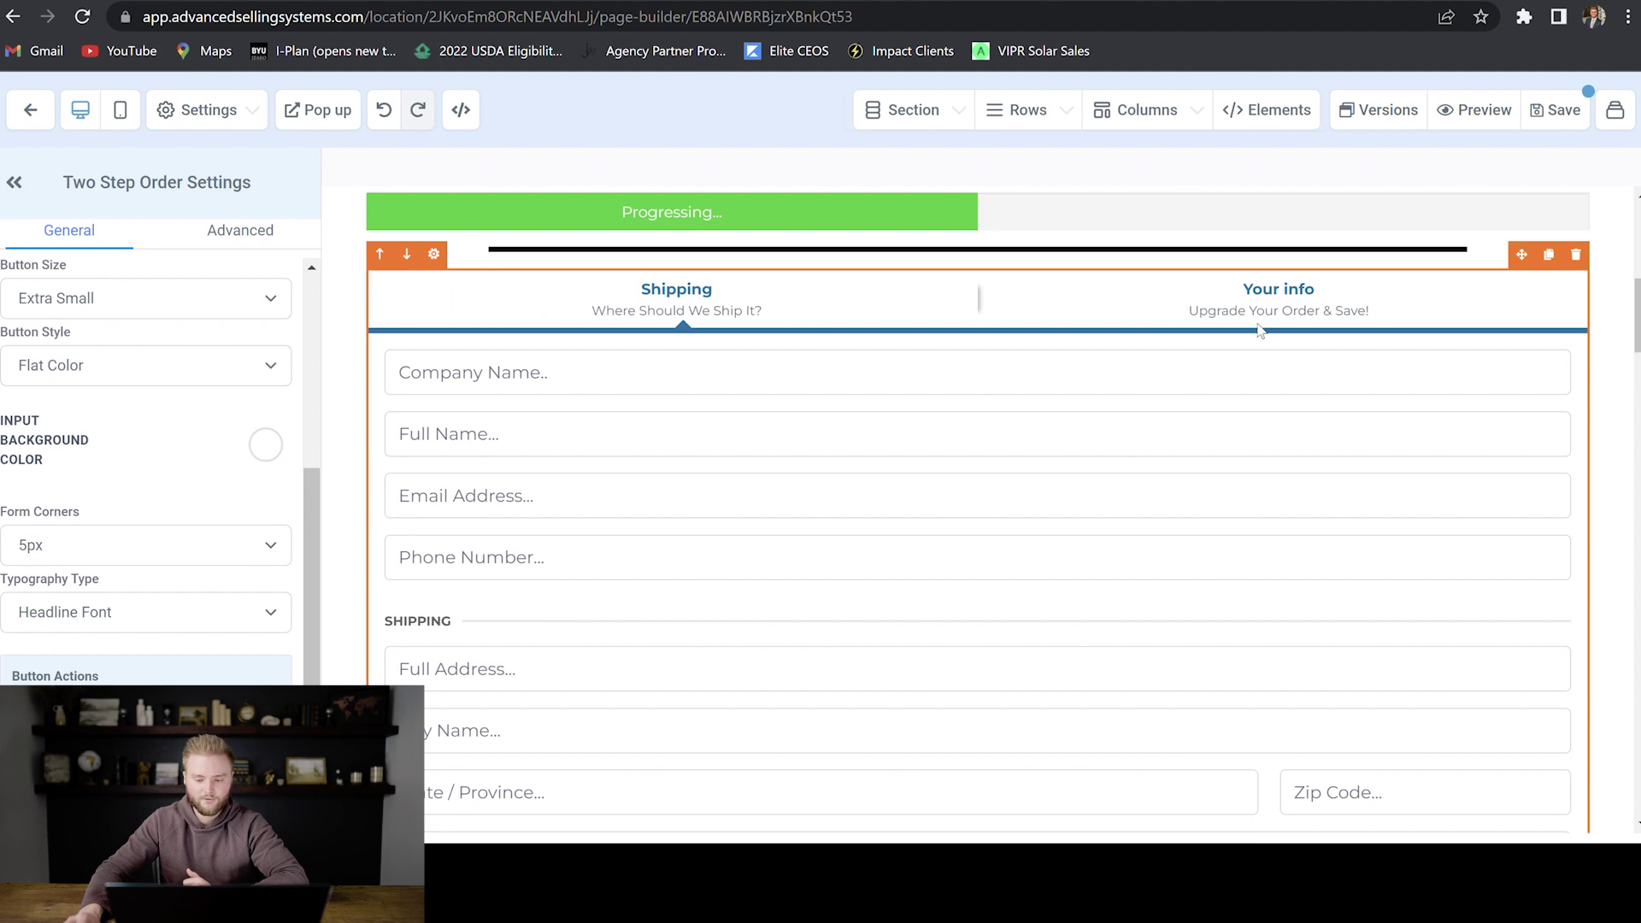
{"action": "scroll", "coordinate": [1143, 384], "scroll_direction": "down", "scroll_amount": 2}
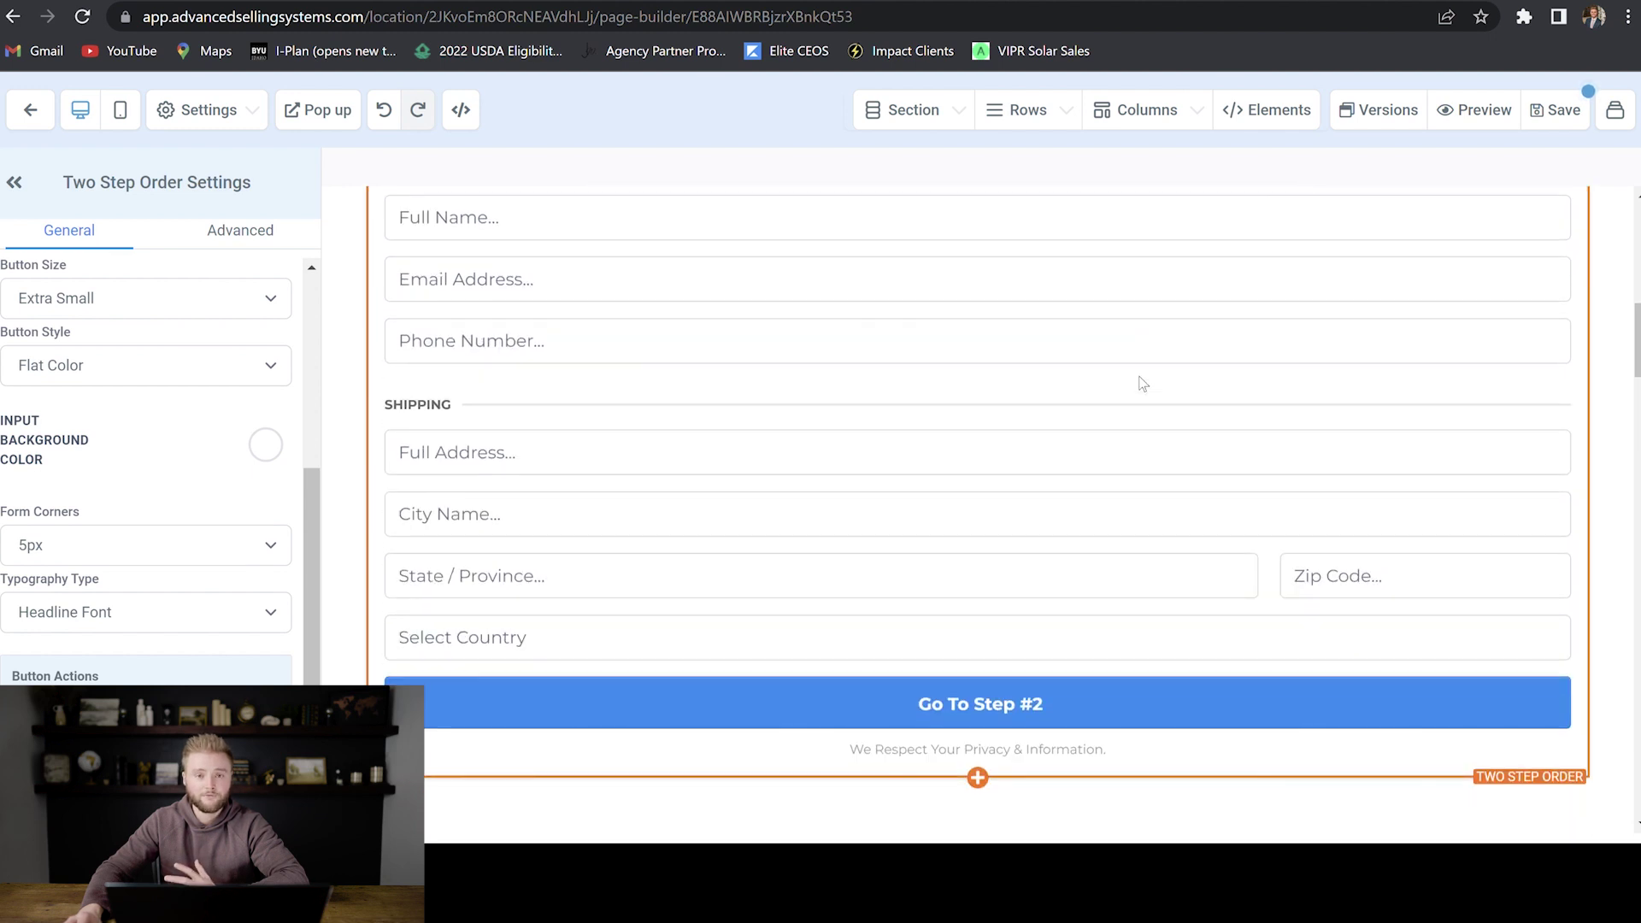
{"action": "scroll", "coordinate": [1143, 383], "scroll_direction": "up", "scroll_amount": 3}
Step: Switch the landing page's order form to a 1 Step Order form
{"action": "left_click", "coordinate": [1267, 109]}
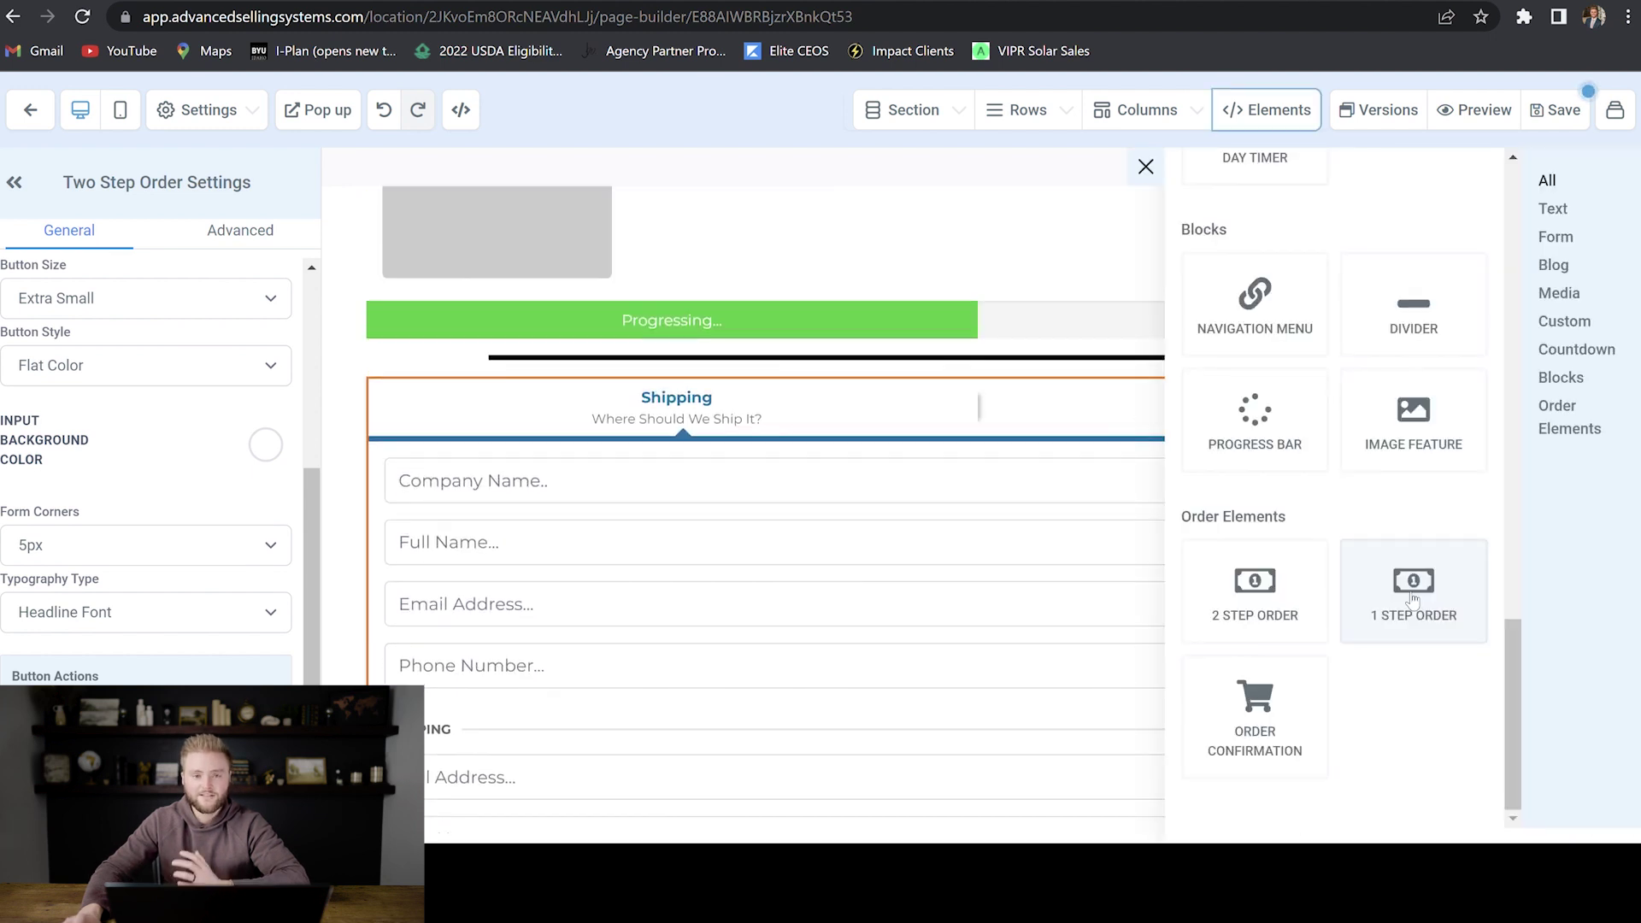
{"action": "left_click", "coordinate": [1413, 598]}
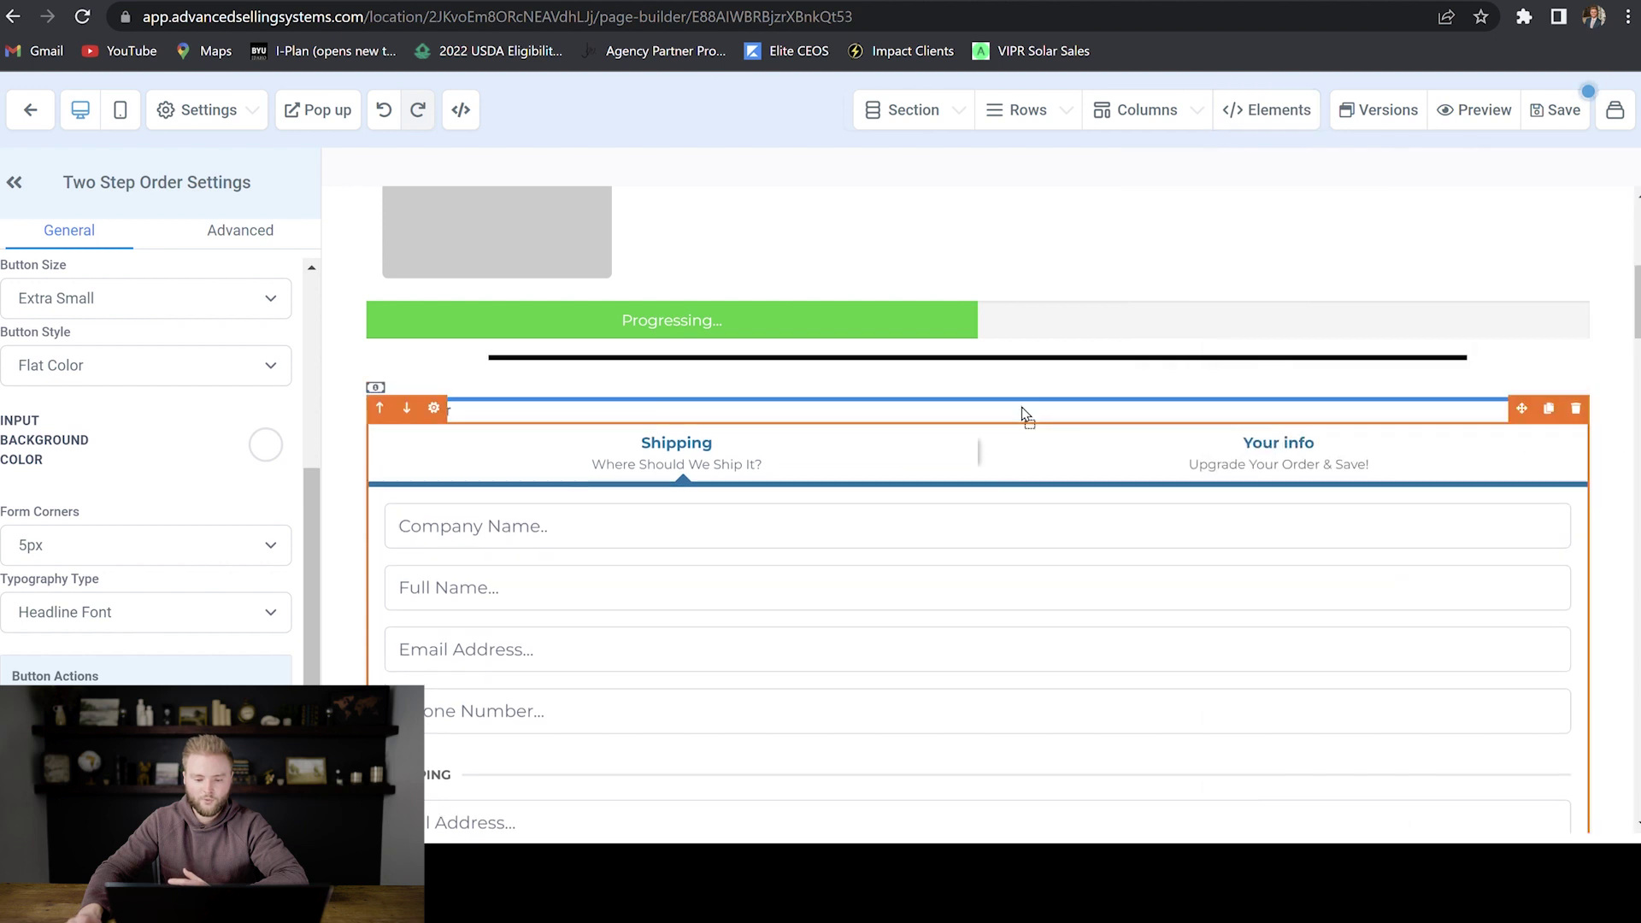
{"action": "scroll", "coordinate": [1018, 403], "scroll_direction": "down", "scroll_amount": 10}
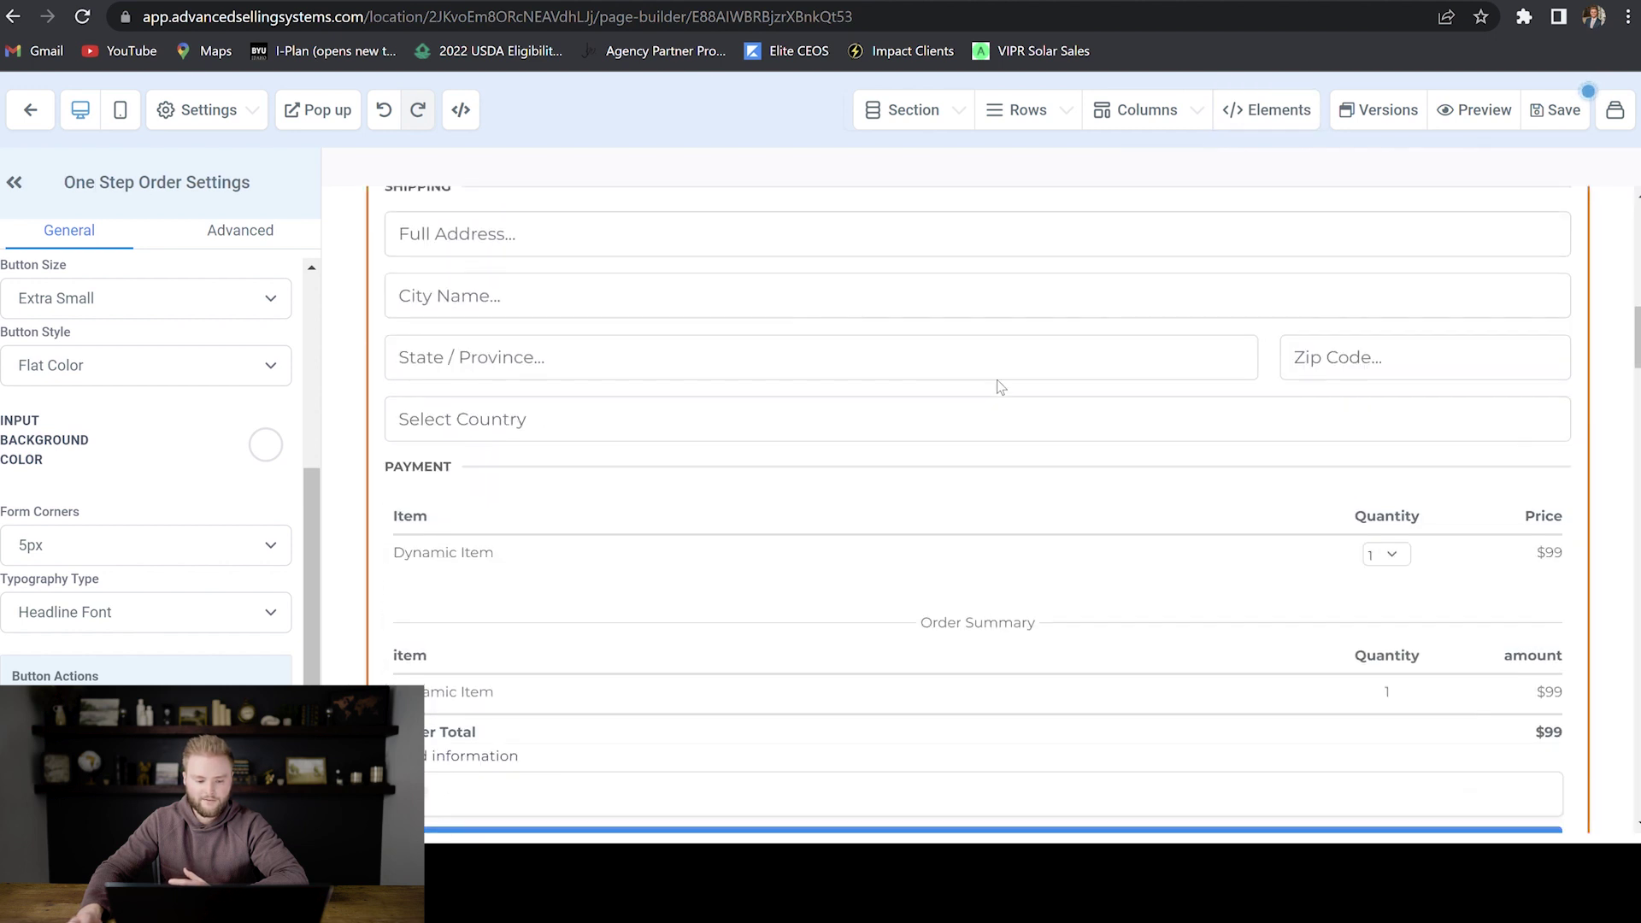
{"action": "scroll", "coordinate": [895, 363], "scroll_direction": "up", "scroll_amount": 10}
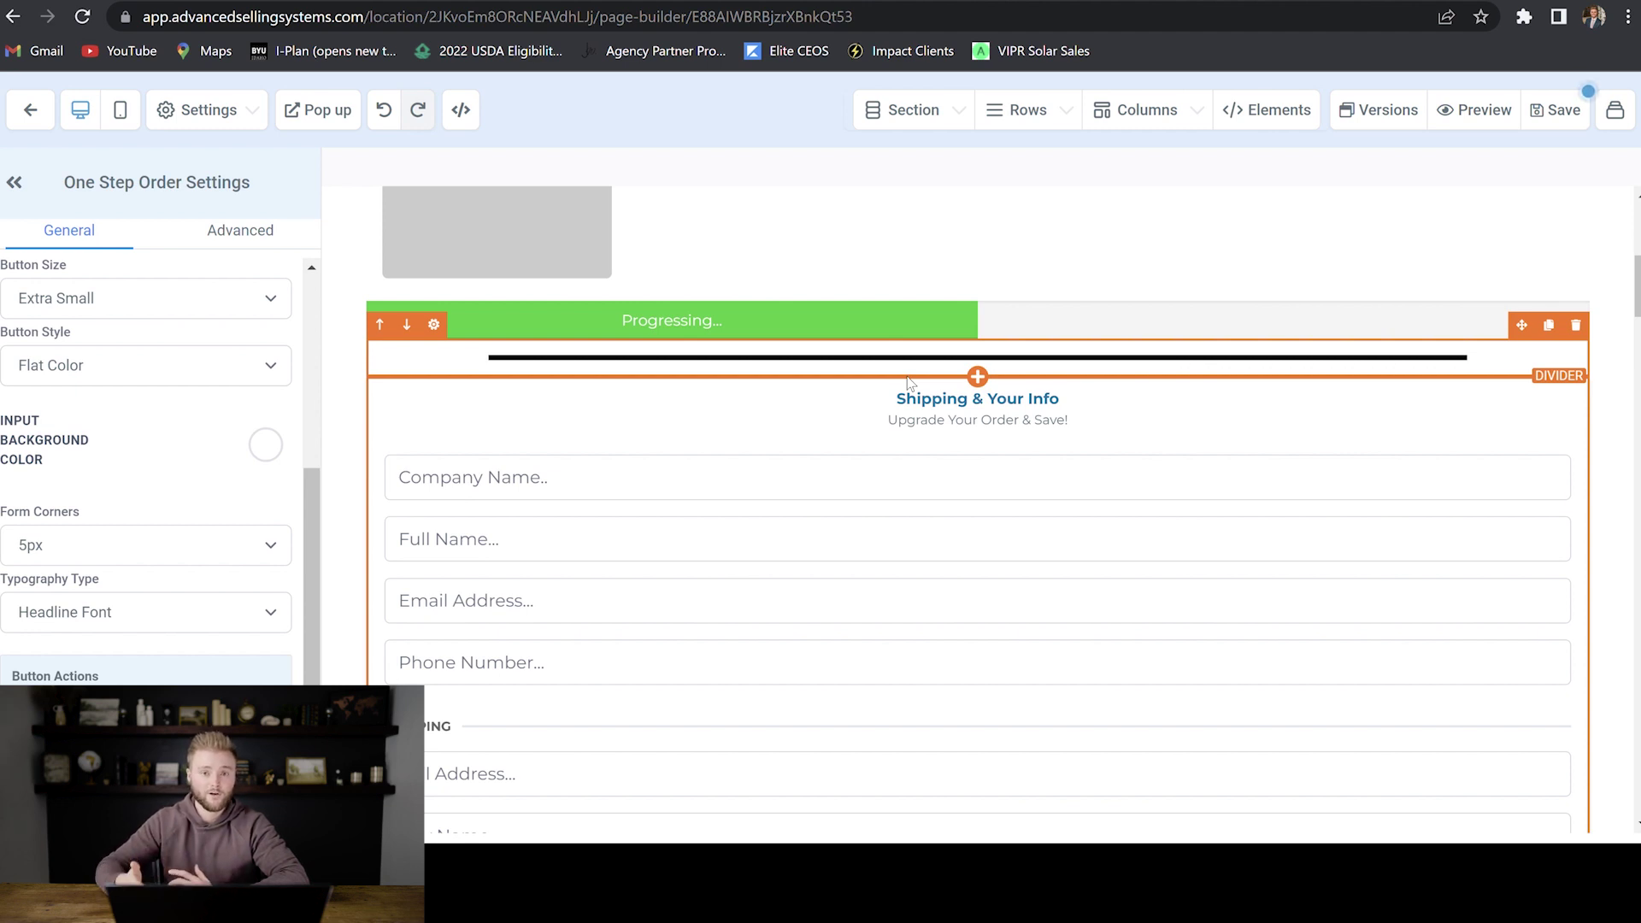
Step: Place an Order Confirmation block with a $99 Dynamic Item above the order form
{"action": "left_click", "coordinate": [977, 376]}
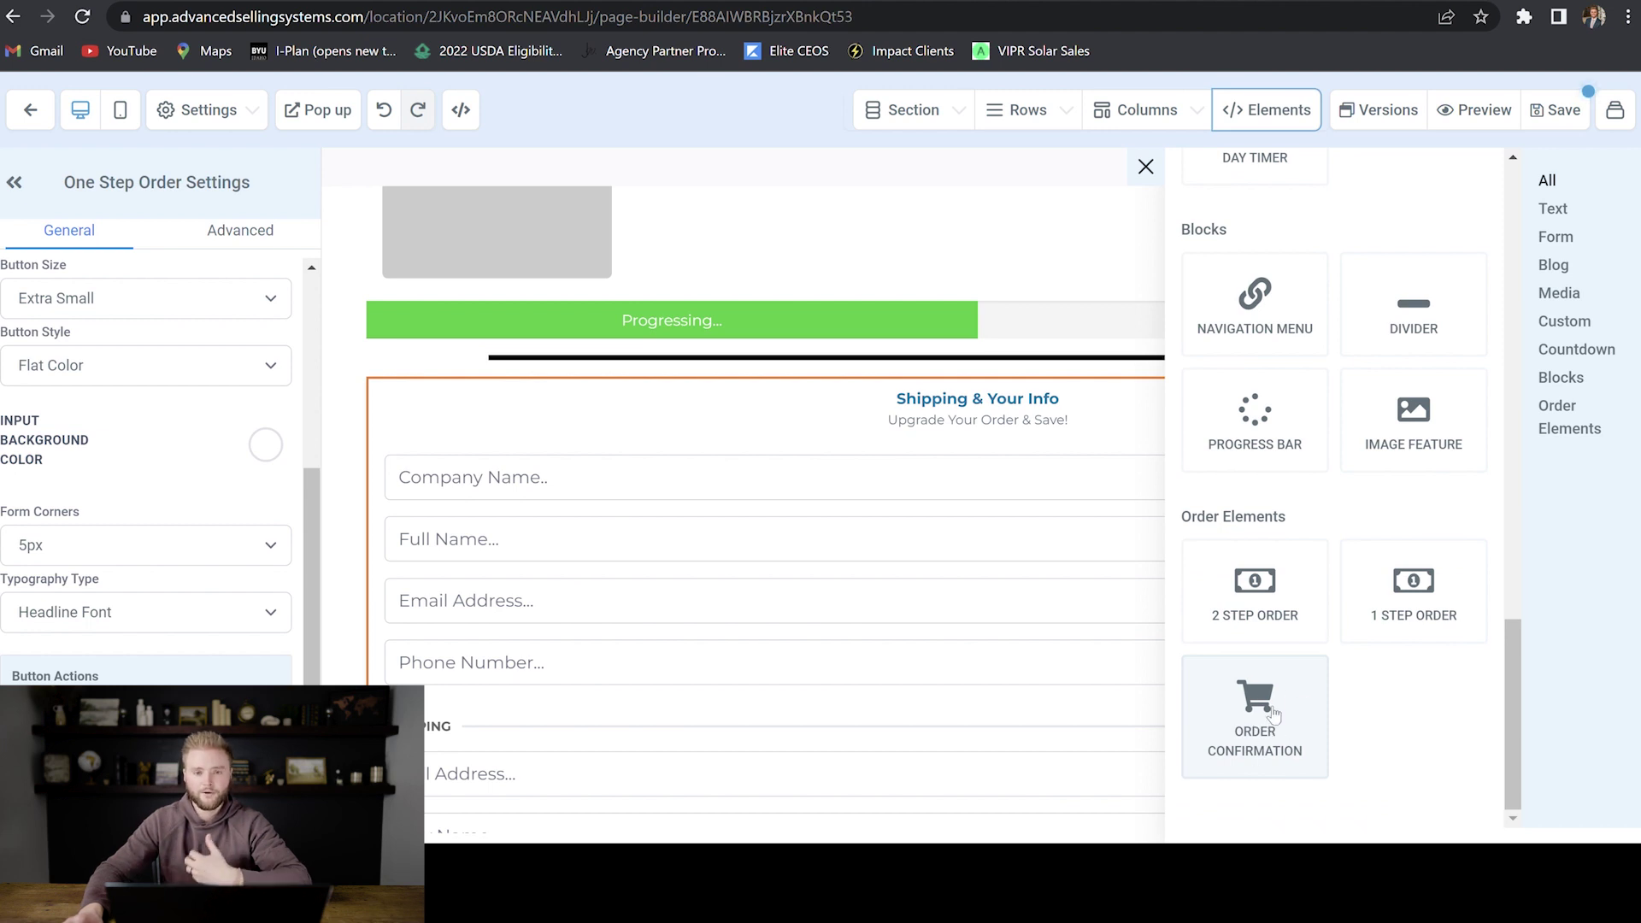
{"action": "left_click_drag", "start_coordinate": [1274, 716], "coordinate": [960, 447]}
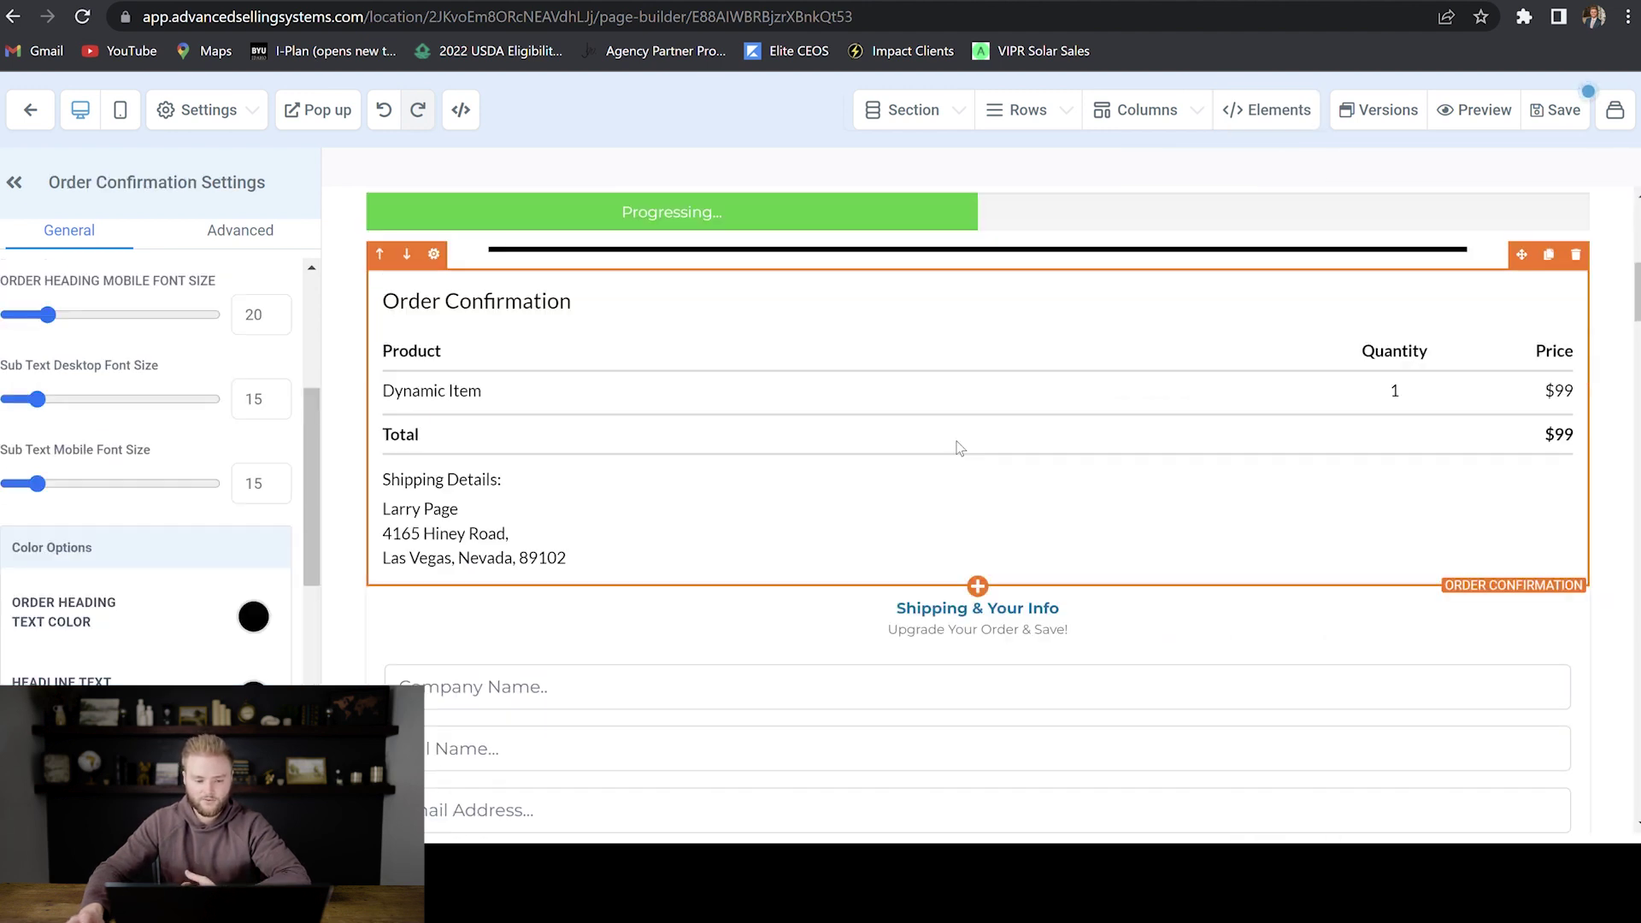
{"action": "scroll", "coordinate": [1144, 426], "scroll_direction": "up", "scroll_amount": 5}
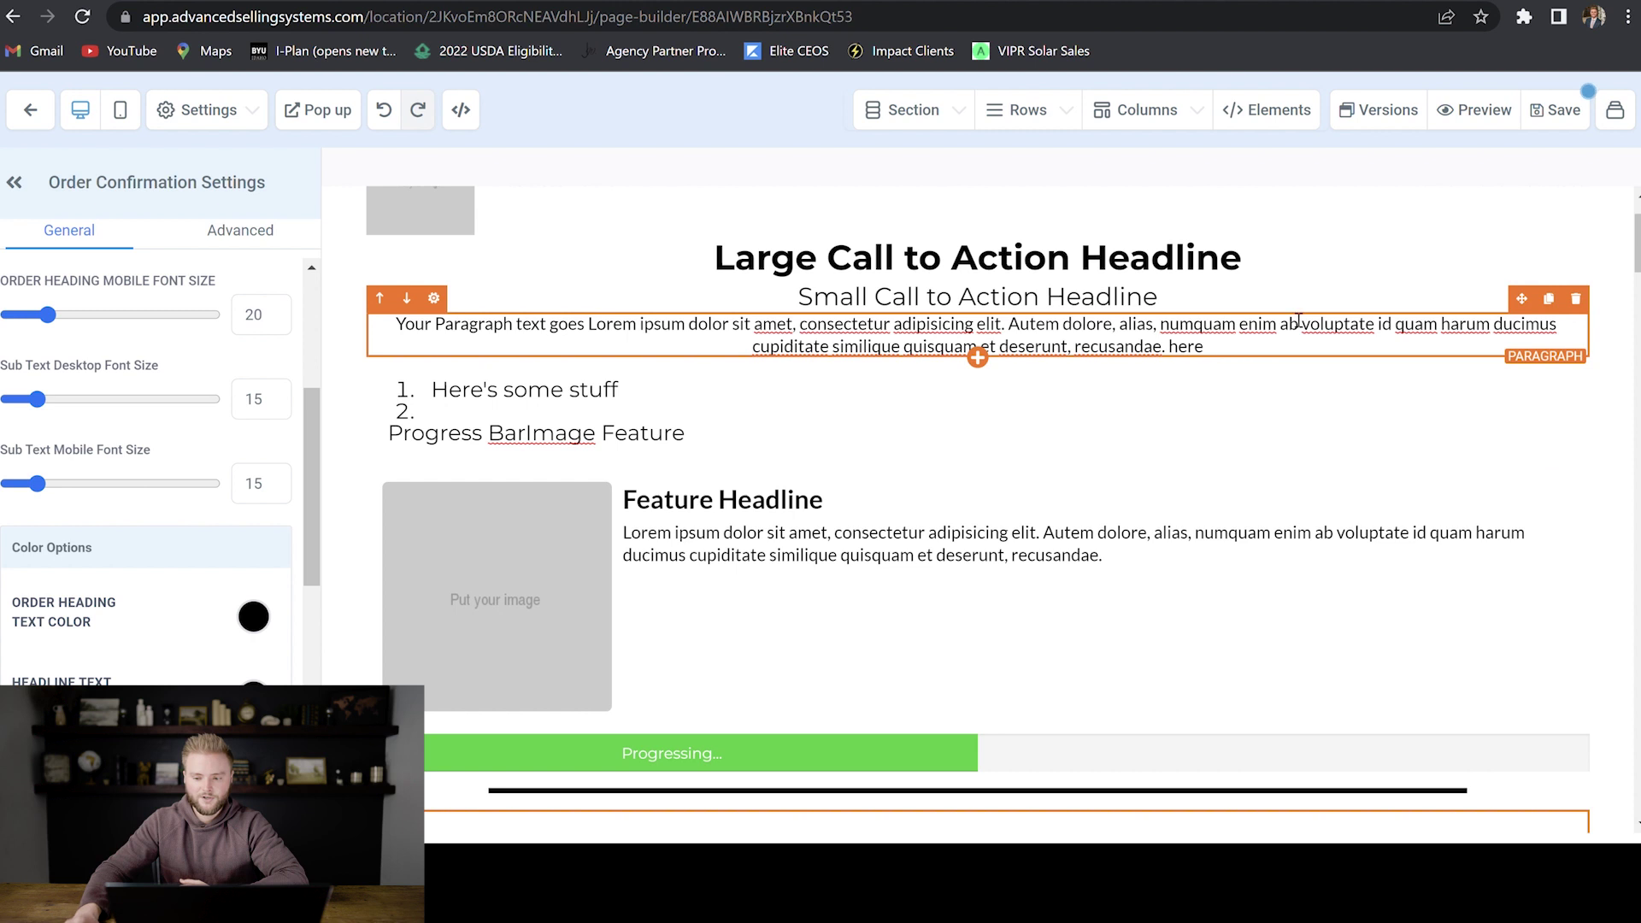
Step: Save the landing page and return to the funnel Steps view without adding a new step
{"action": "left_click", "coordinate": [1557, 128]}
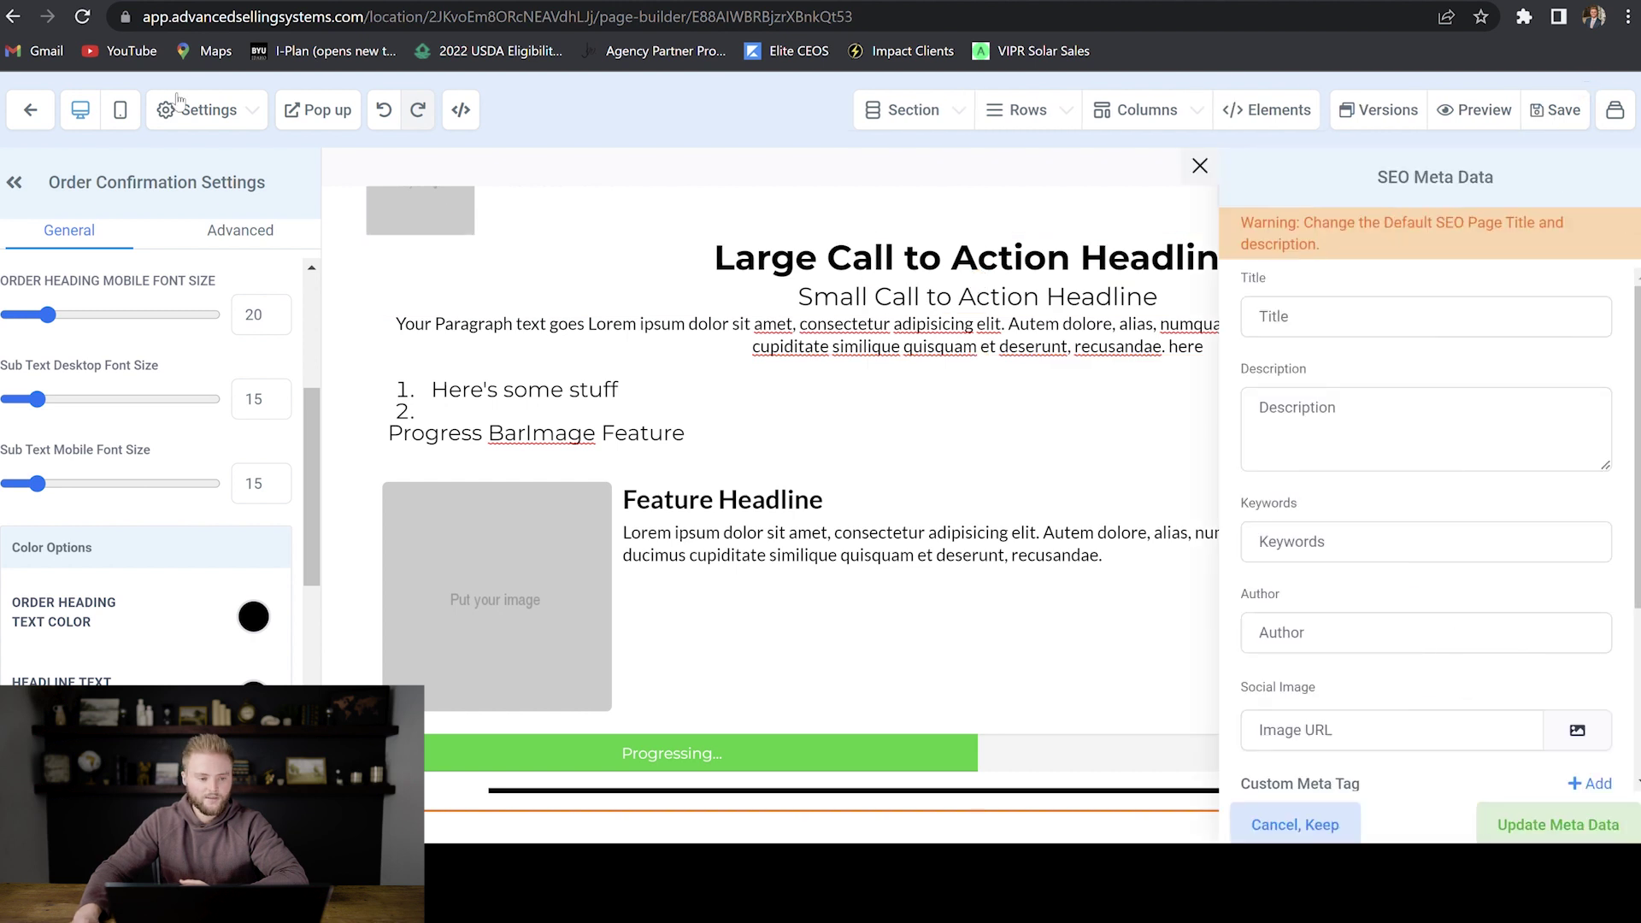
{"action": "left_click", "coordinate": [34, 110]}
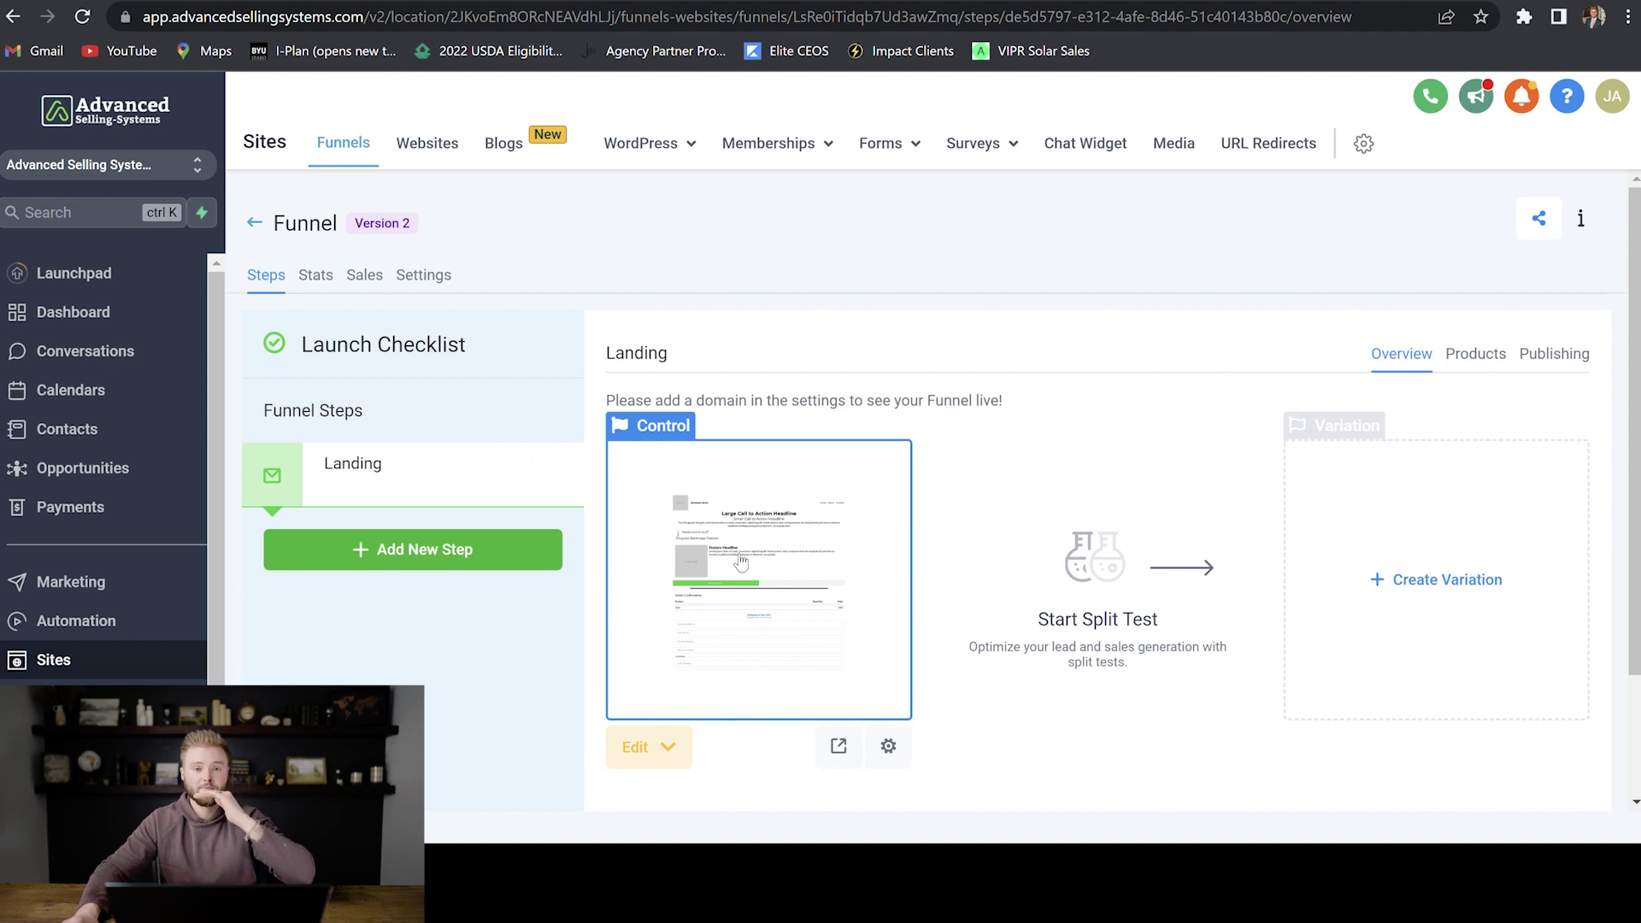
{"action": "left_click", "coordinate": [424, 552]}
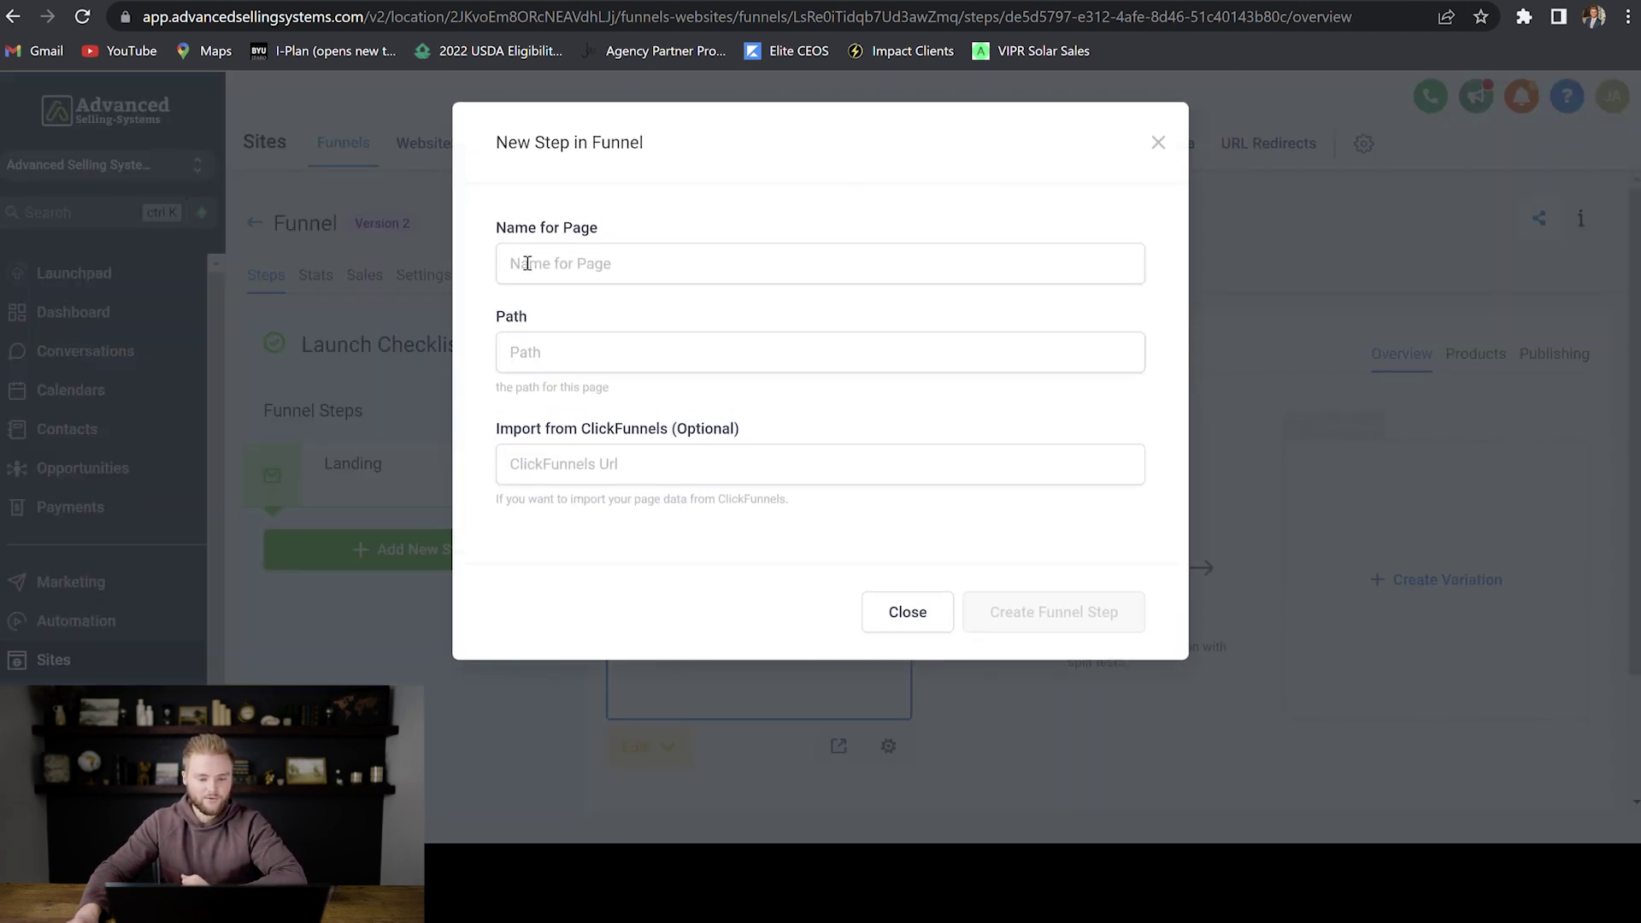
{"action": "left_click", "coordinate": [379, 465]}
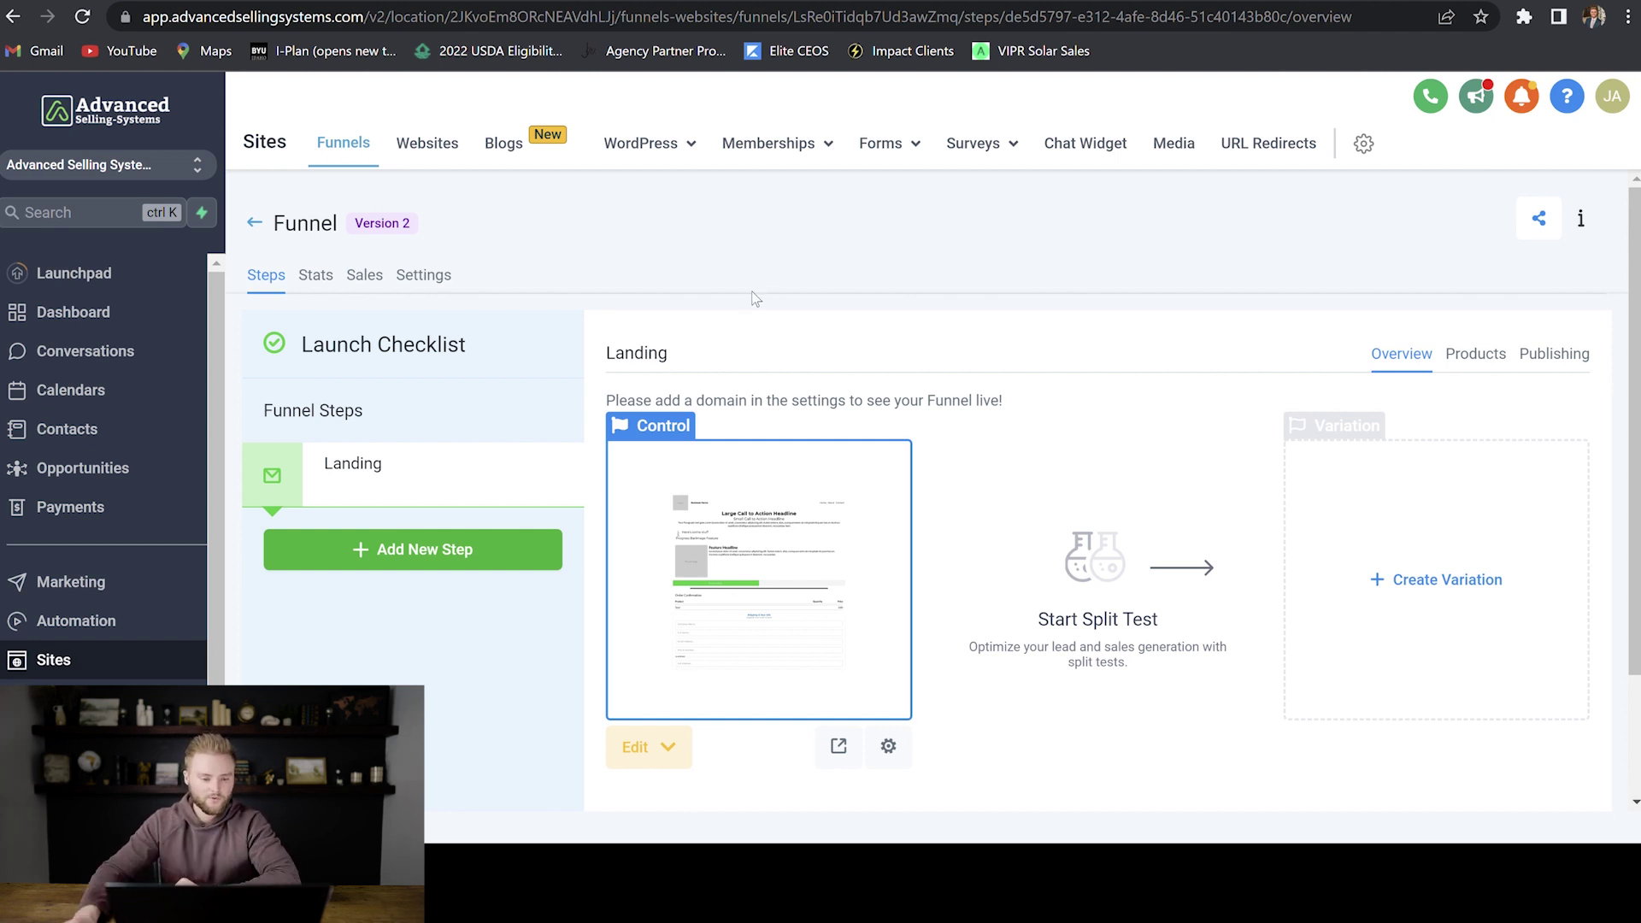
Step: Set the funnel's domain to advancedsellingsystems.com in its Settings and save
{"action": "left_click", "coordinate": [426, 279]}
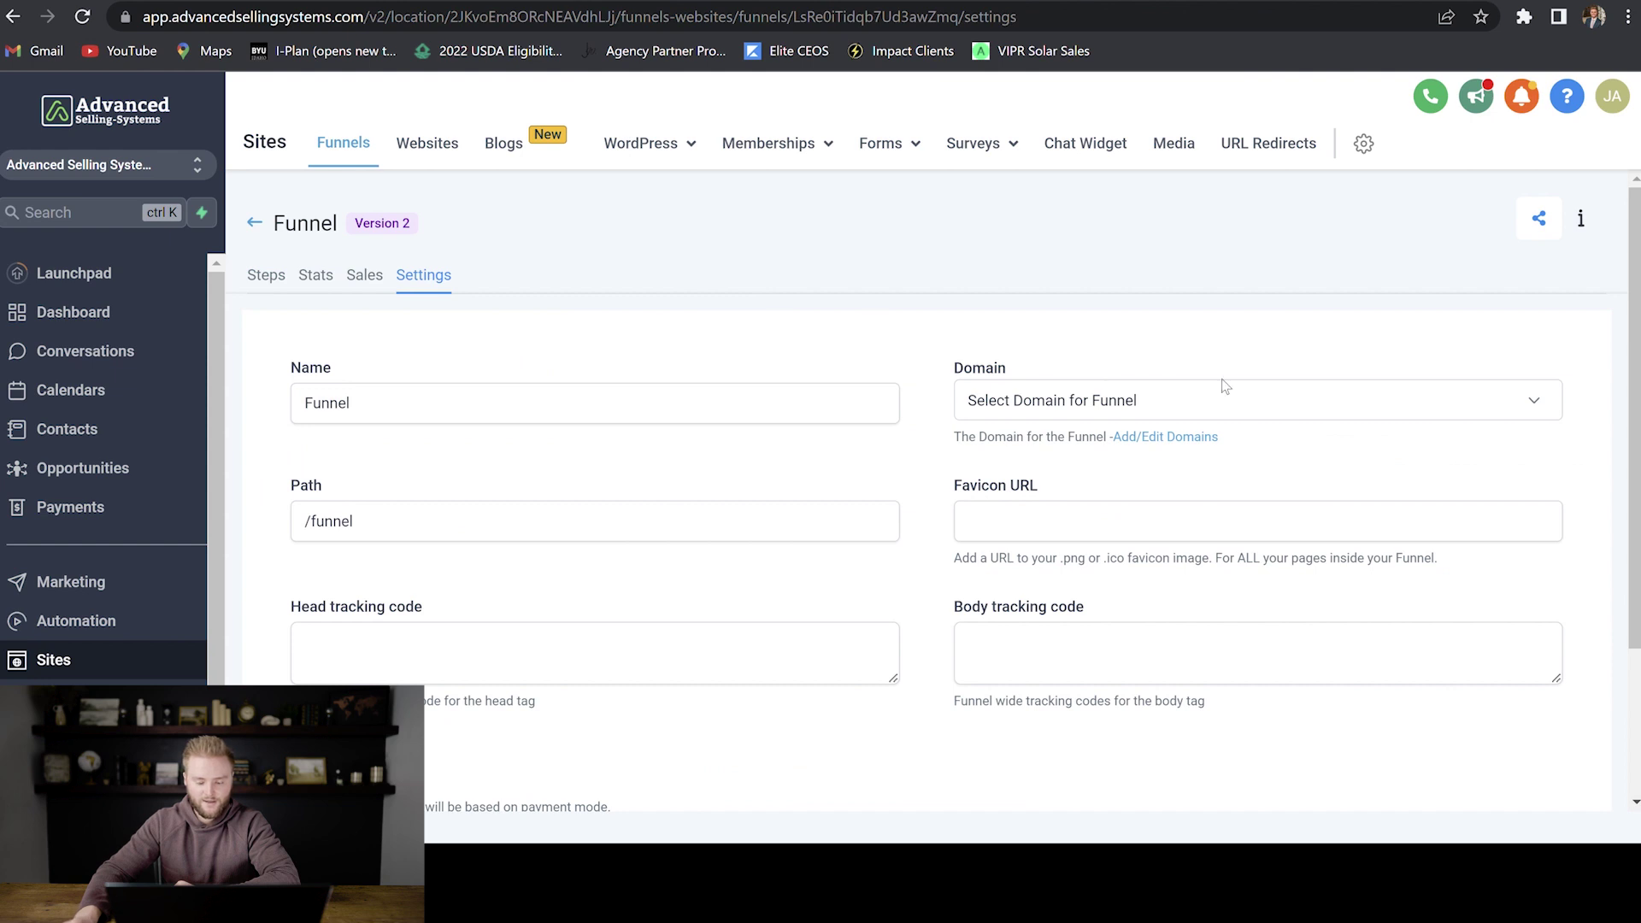
{"action": "left_click", "coordinate": [1181, 397]}
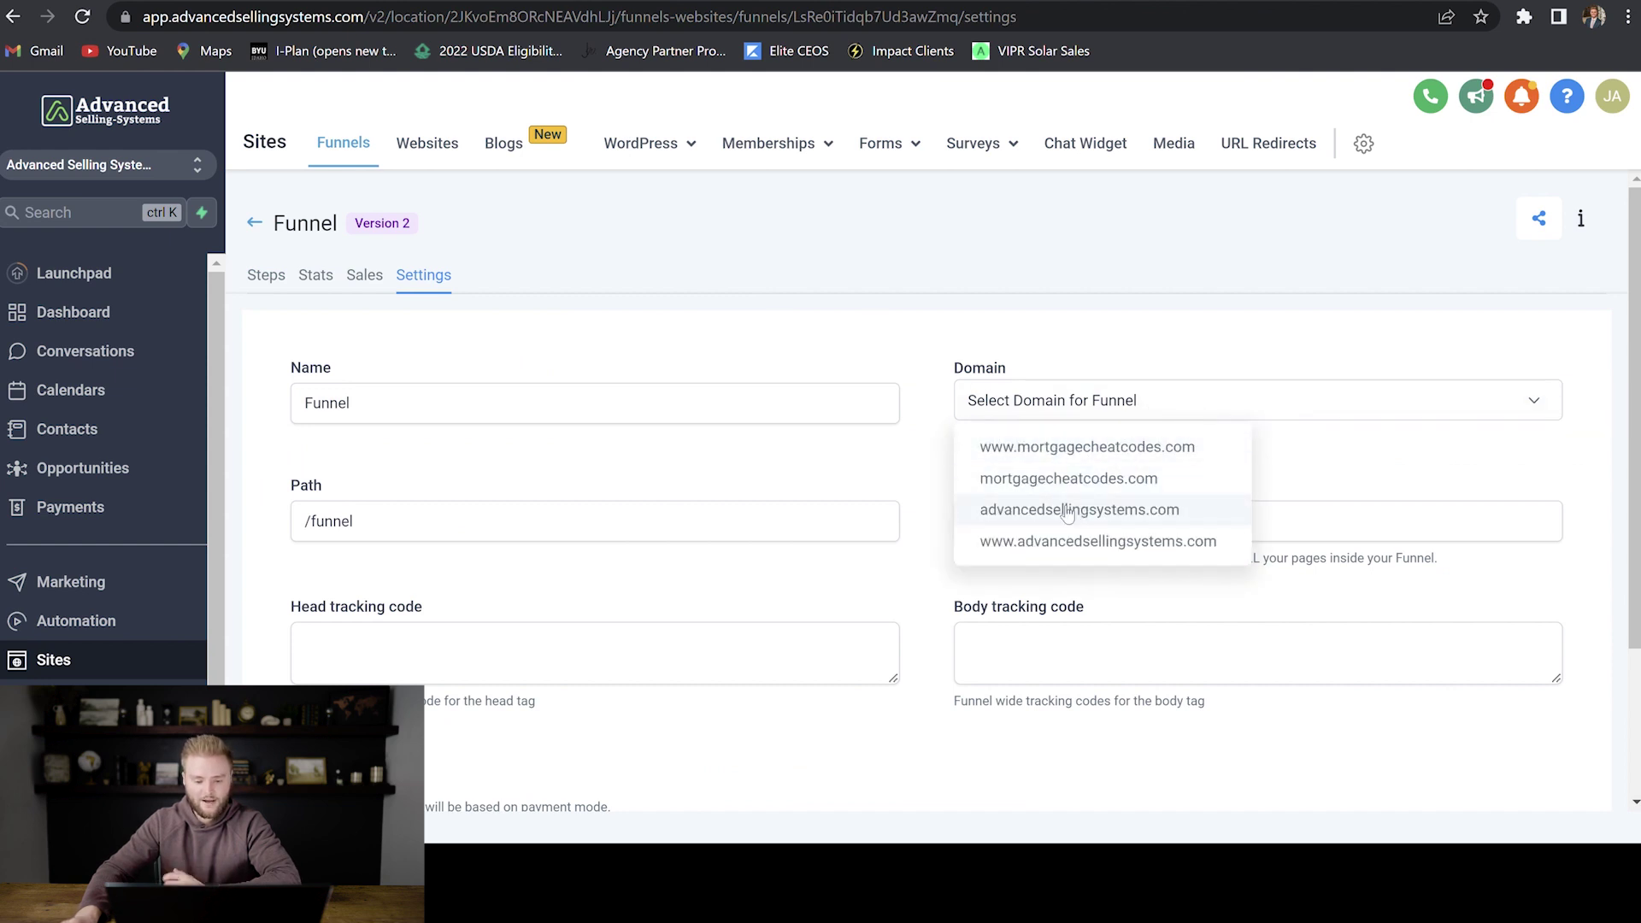
{"action": "left_click", "coordinate": [1109, 516]}
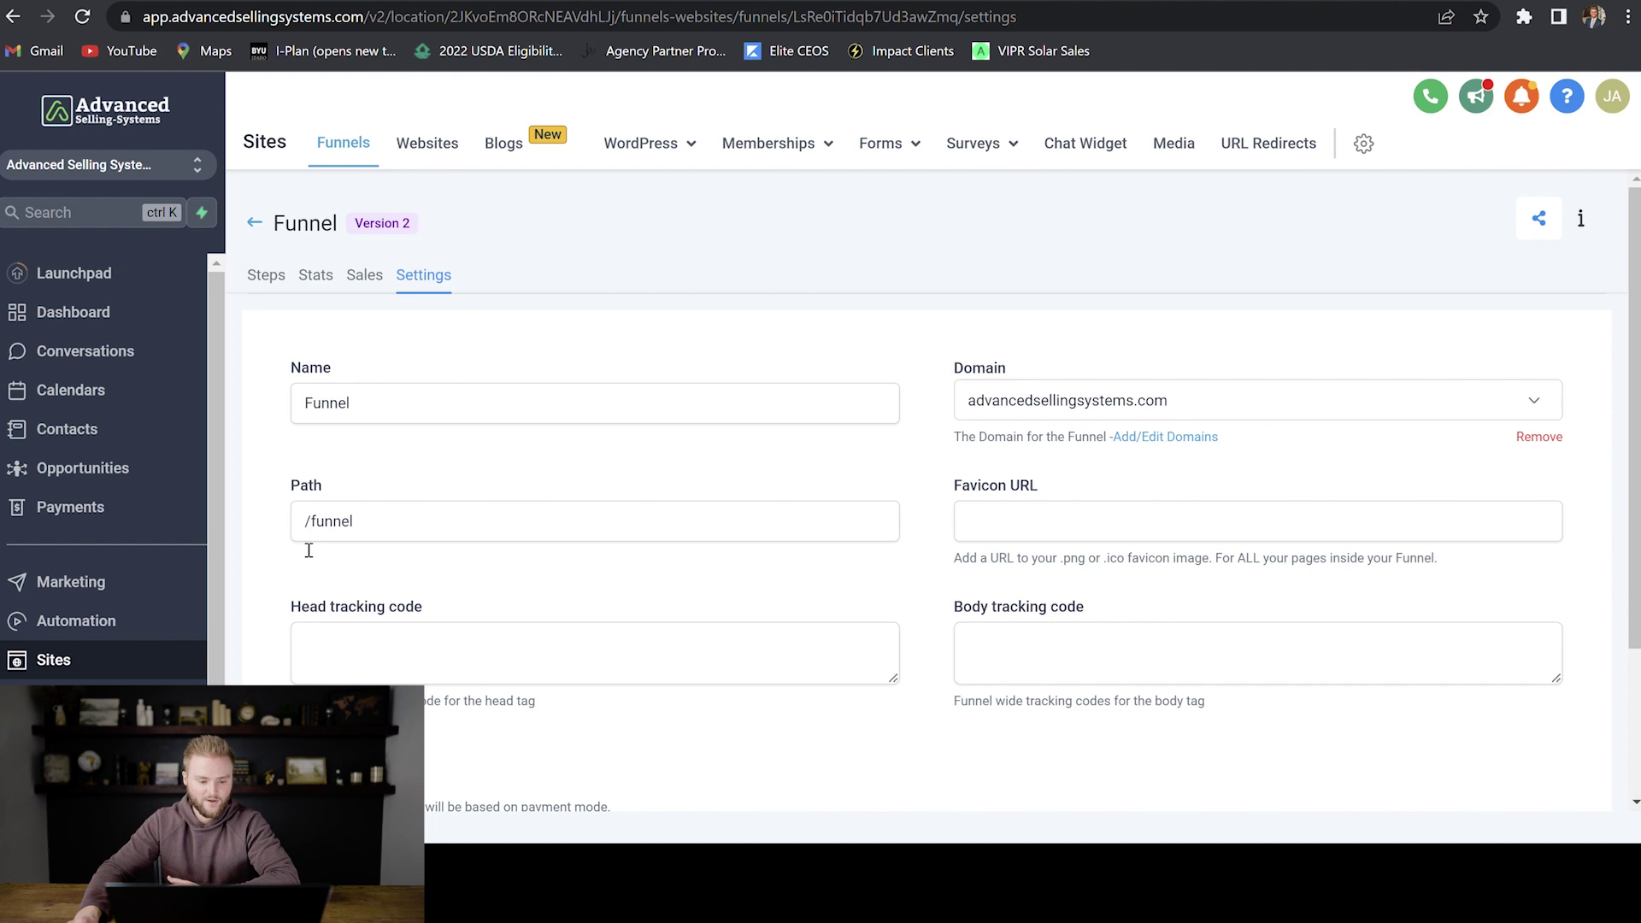
{"action": "scroll", "coordinate": [700, 513], "scroll_direction": "down", "scroll_amount": 1}
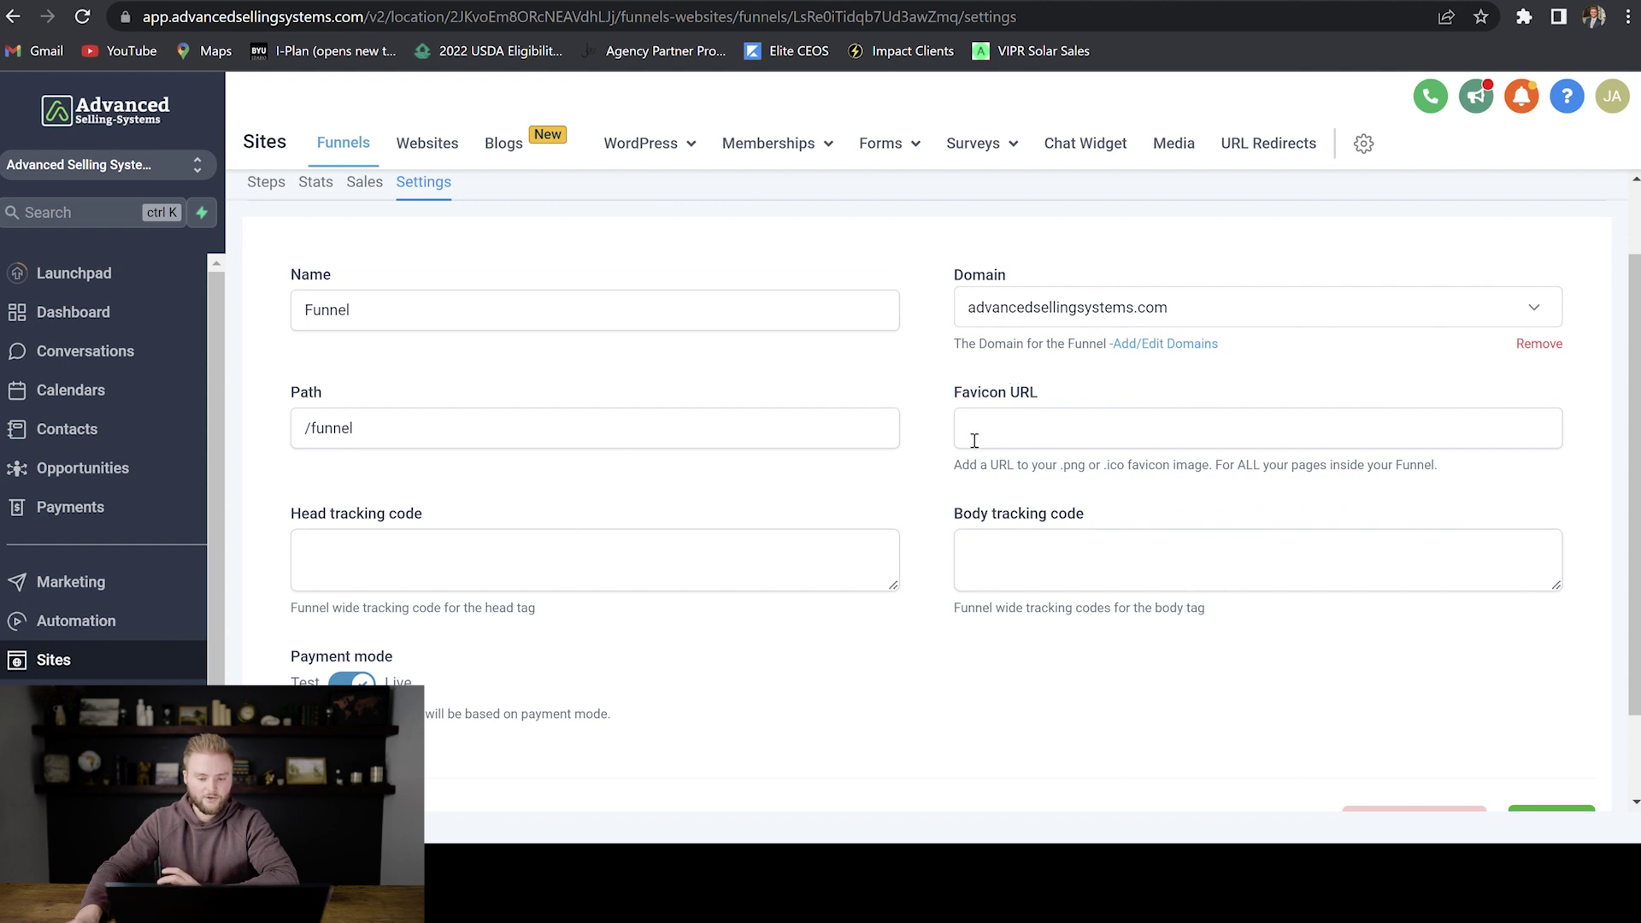
{"action": "scroll", "coordinate": [1228, 428], "scroll_direction": "down", "scroll_amount": 2}
{"action": "left_click", "coordinate": [1564, 718]}
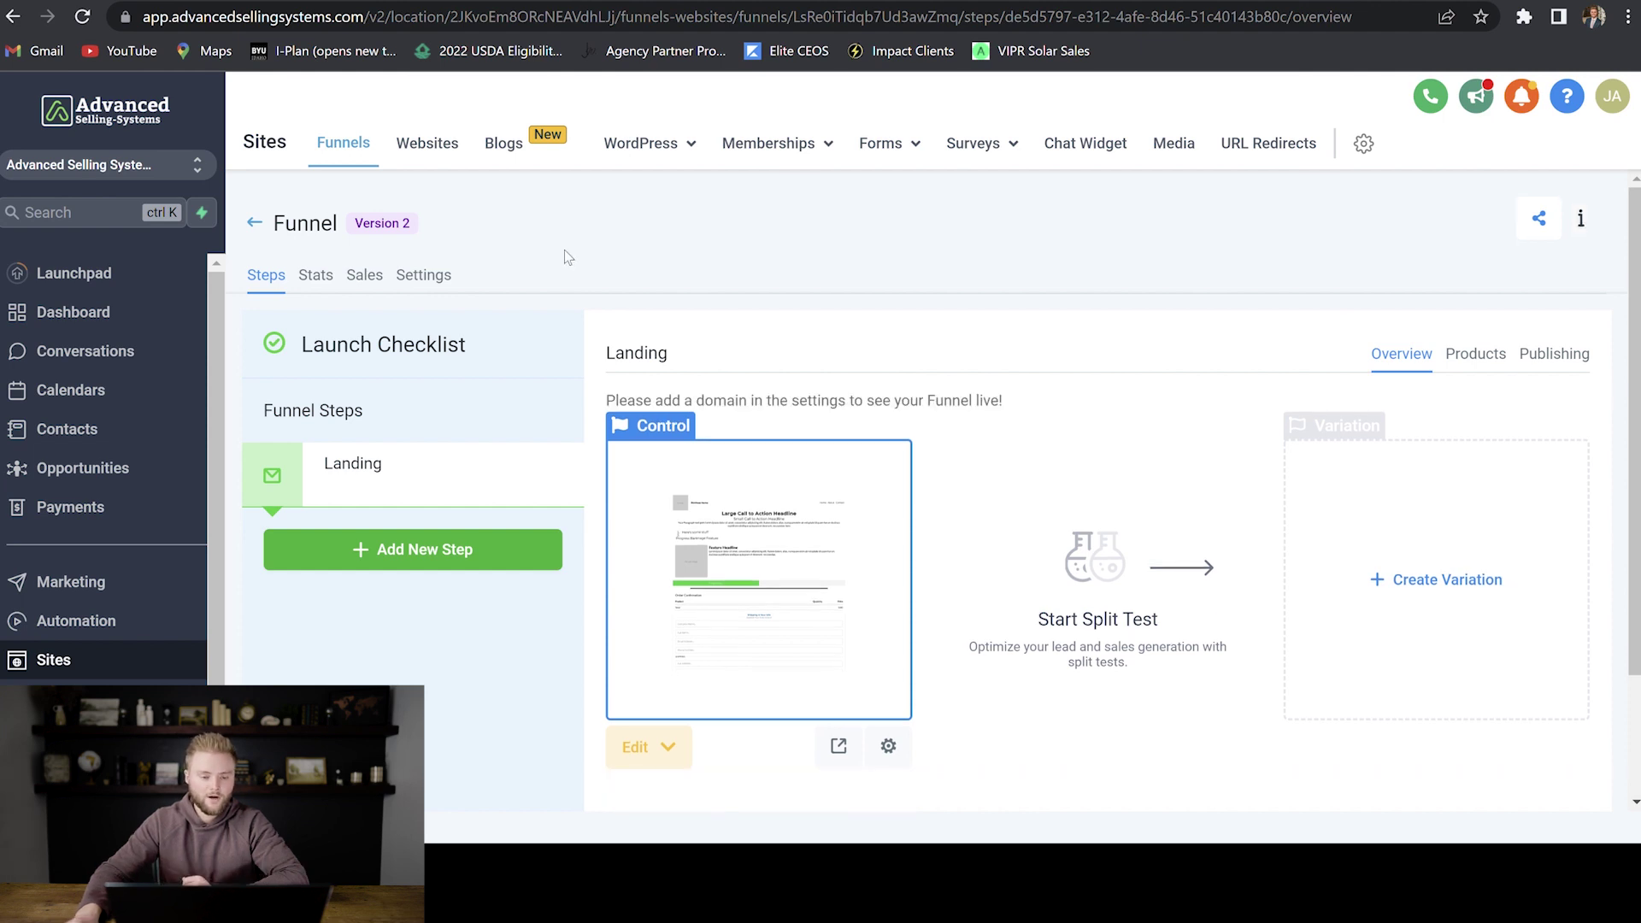
Step: Browse the Automotive category of the website template library, then close it
{"action": "left_click", "coordinate": [427, 147]}
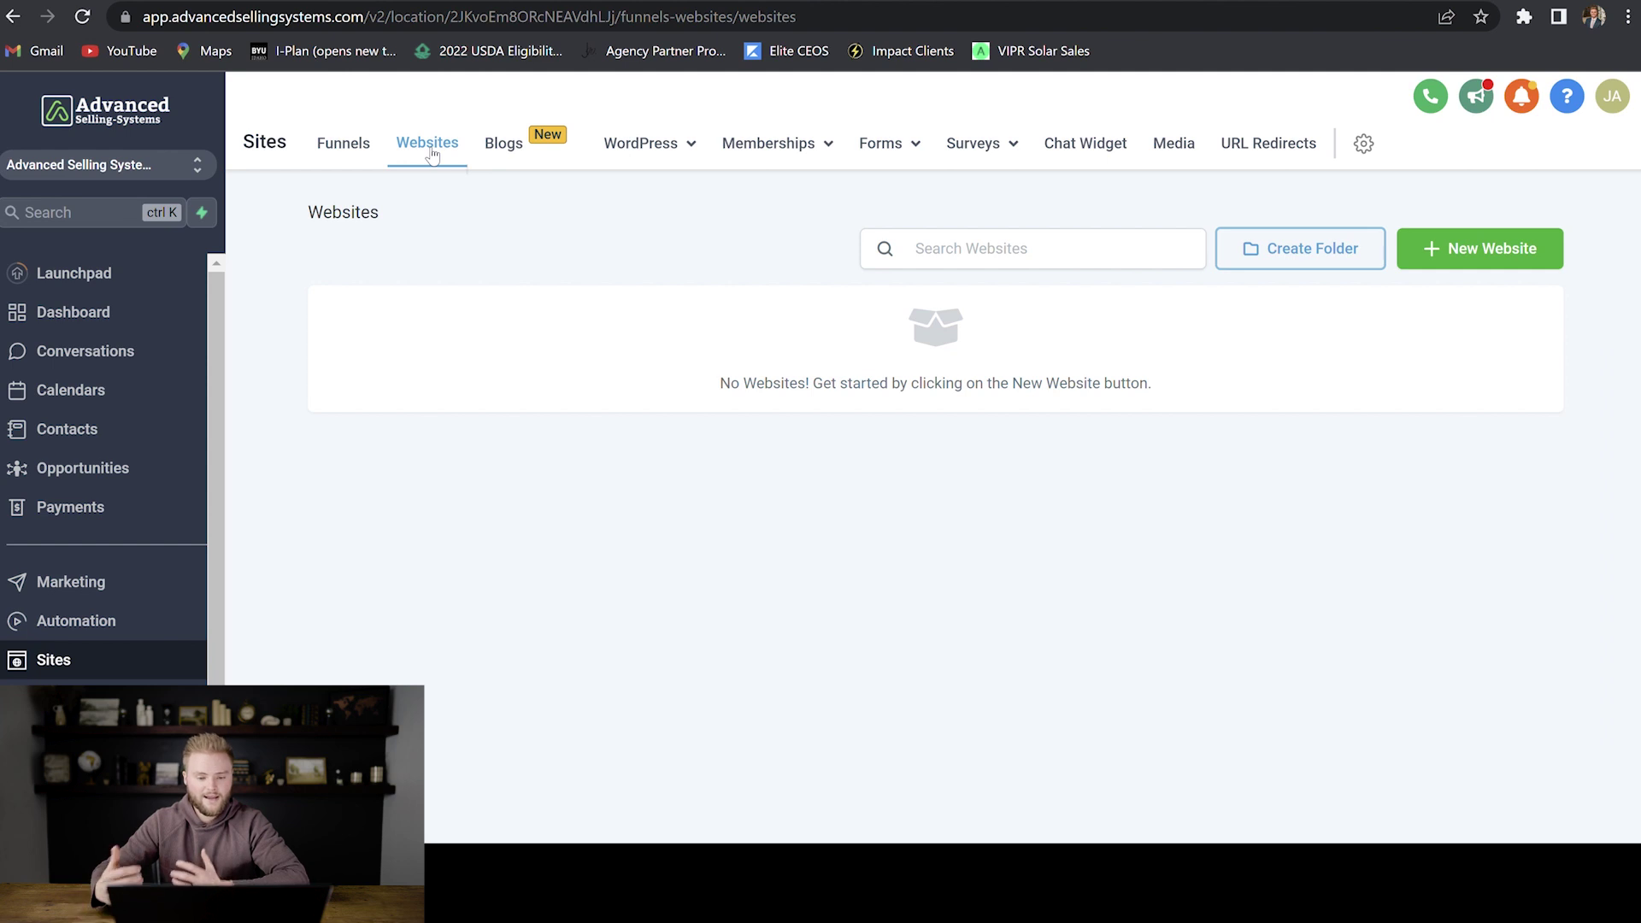
{"action": "left_click", "coordinate": [1502, 257]}
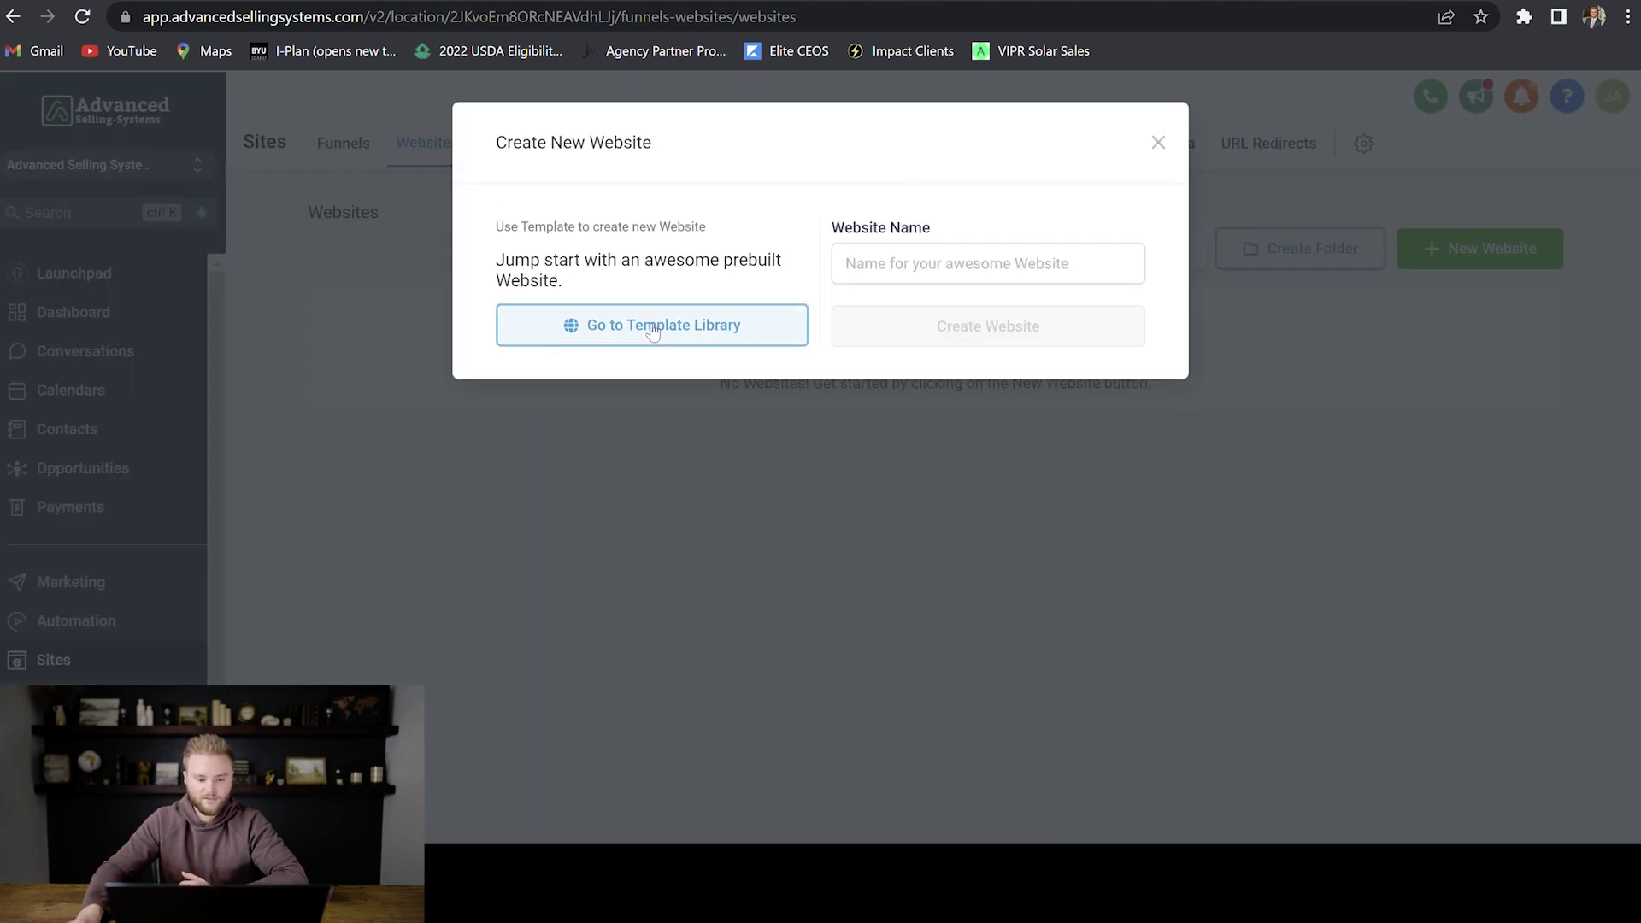
{"action": "left_click", "coordinate": [648, 328]}
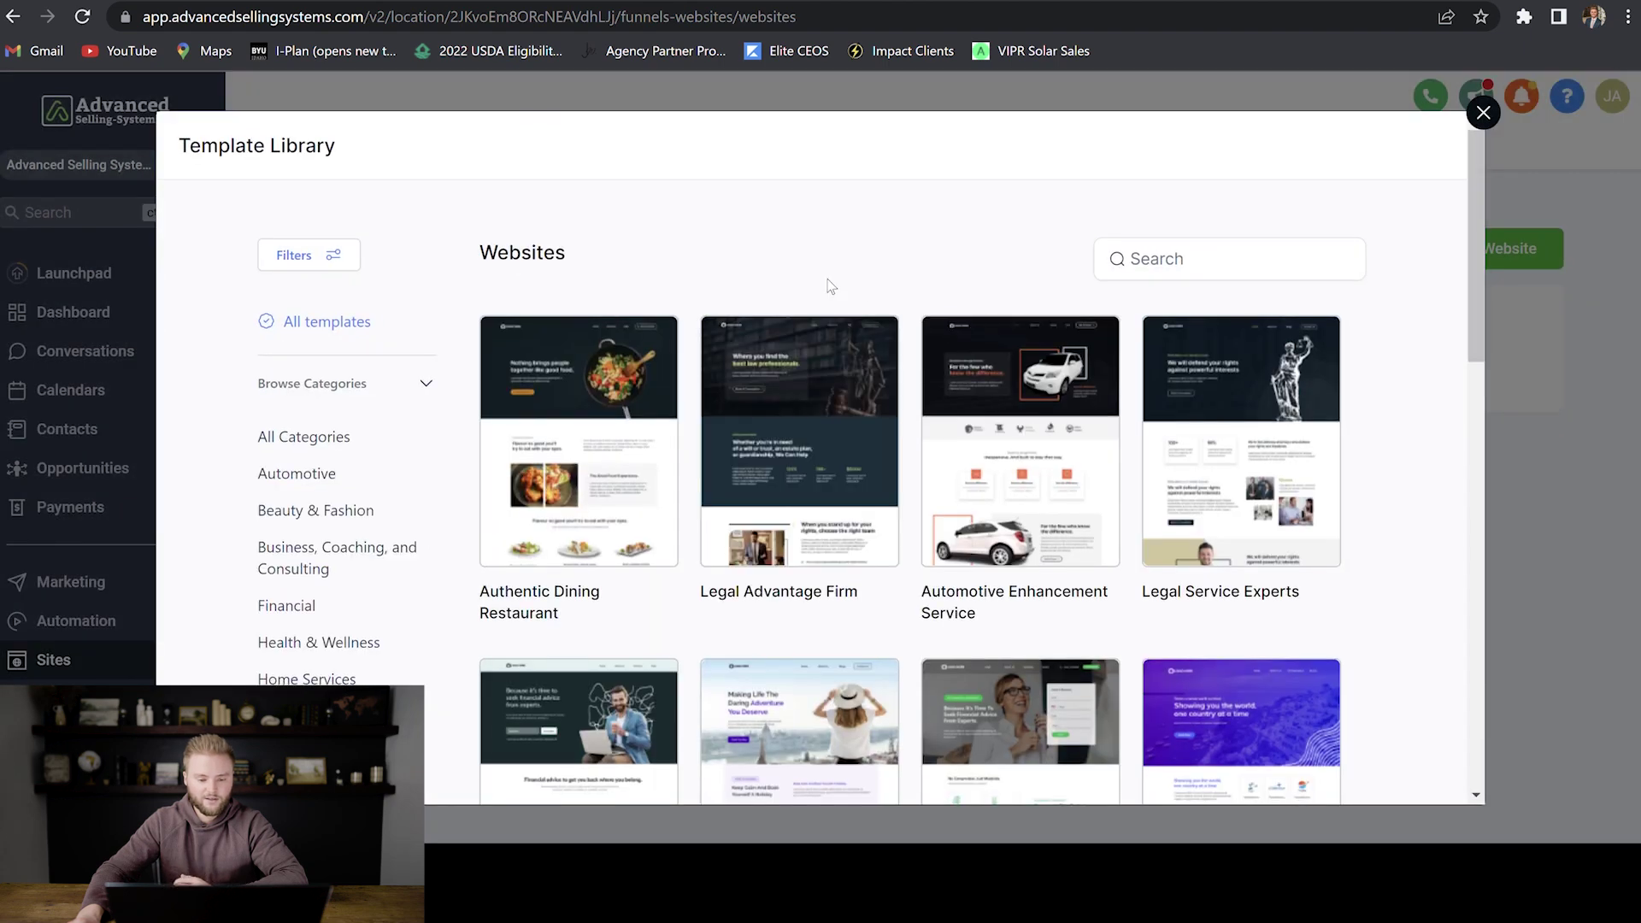
{"action": "scroll", "coordinate": [847, 278], "scroll_direction": "down", "scroll_amount": 3}
{"action": "scroll", "coordinate": [849, 275], "scroll_direction": "down", "scroll_amount": 3}
{"action": "scroll", "coordinate": [804, 256], "scroll_direction": "up", "scroll_amount": 5}
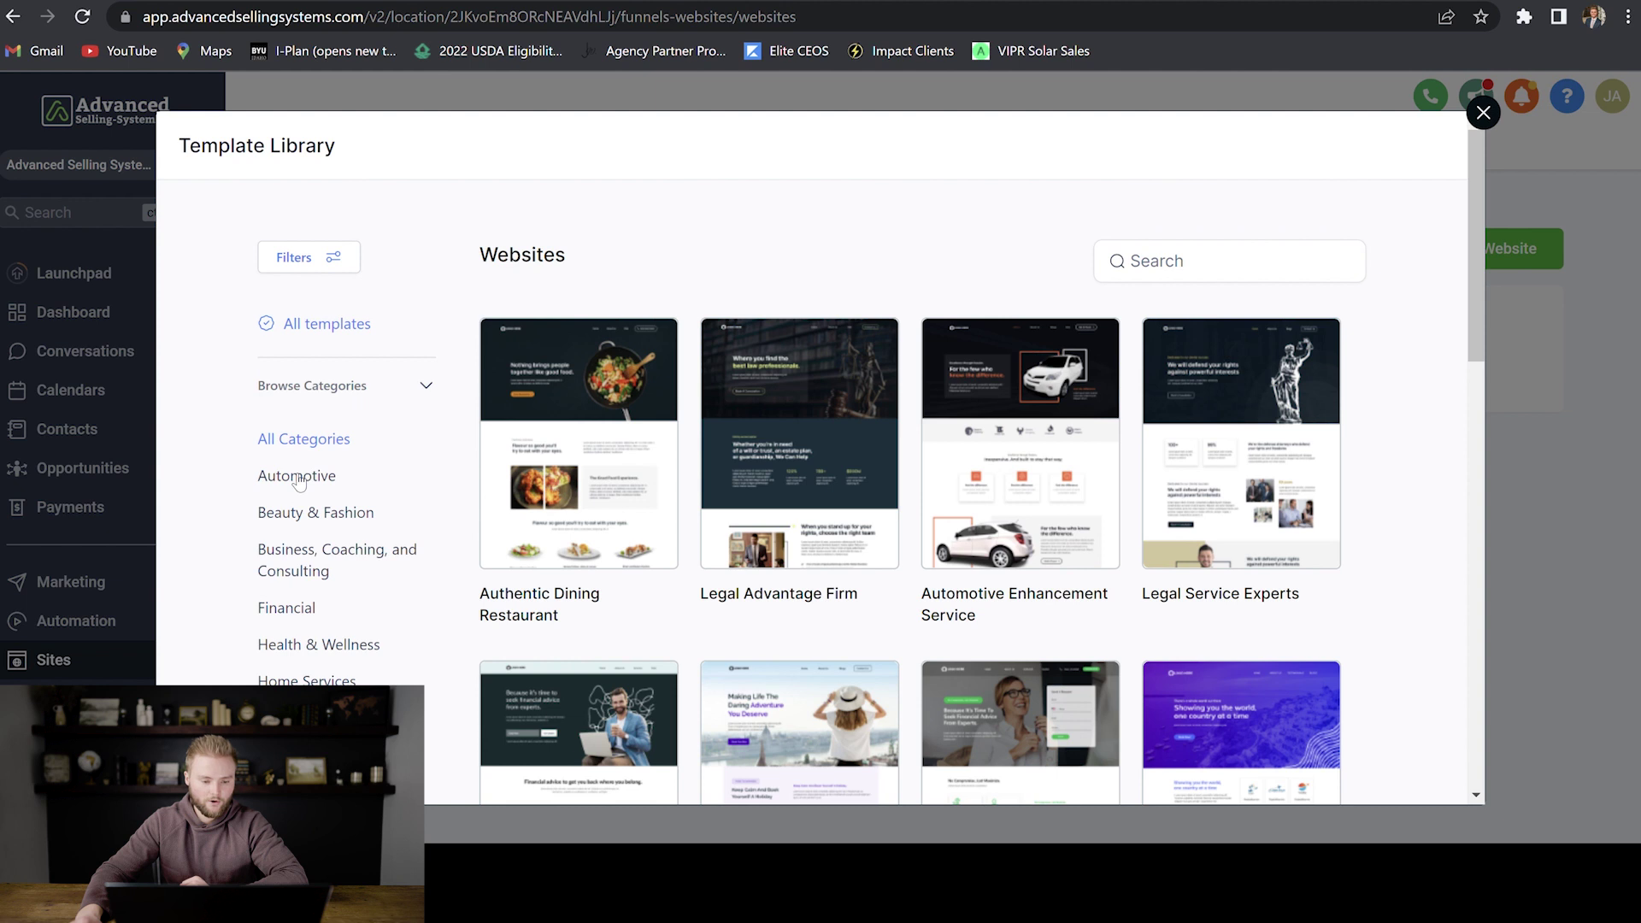
{"action": "left_click", "coordinate": [295, 479]}
{"action": "scroll", "coordinate": [855, 342], "scroll_direction": "down", "scroll_amount": 4}
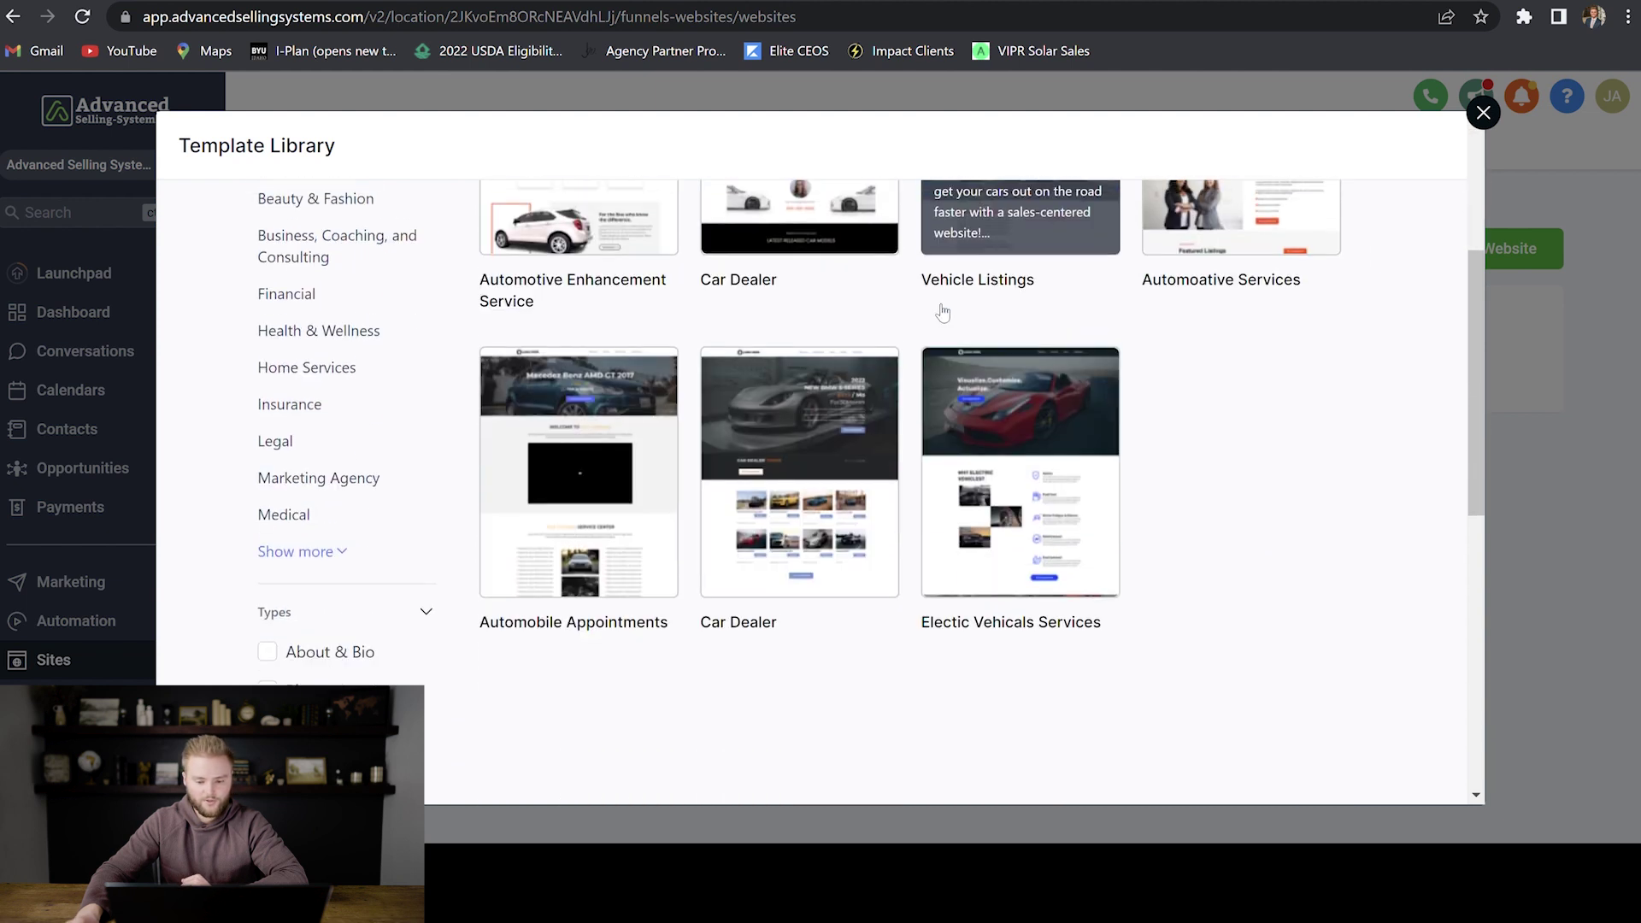
{"action": "scroll", "coordinate": [1003, 399], "scroll_direction": "up", "scroll_amount": 4}
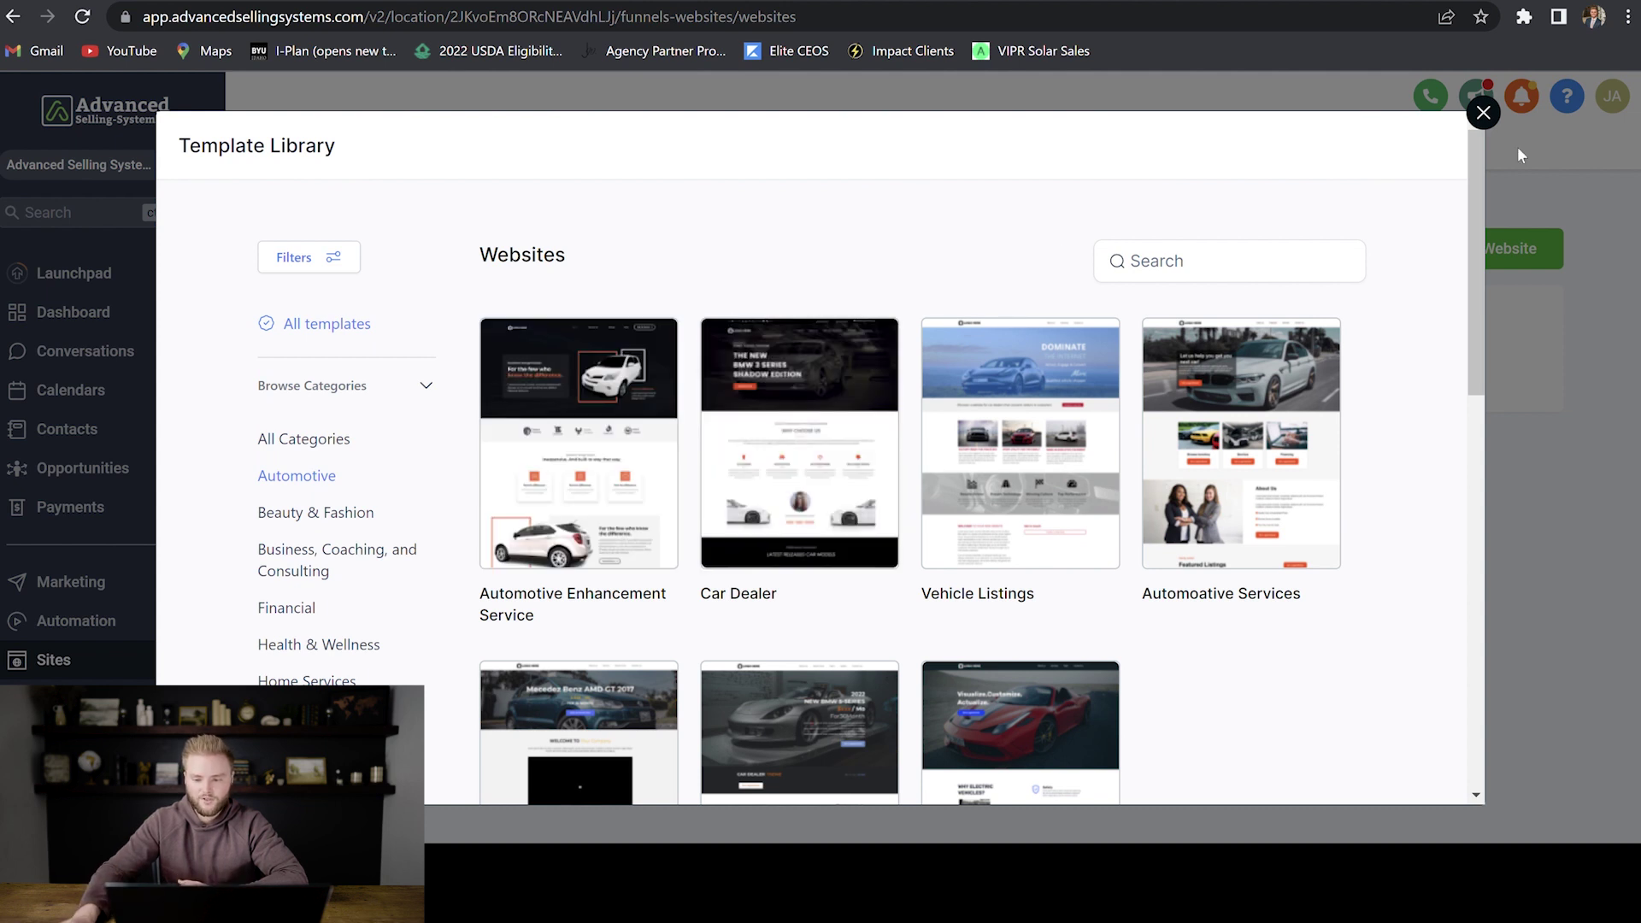
{"action": "left_click", "coordinate": [1483, 112]}
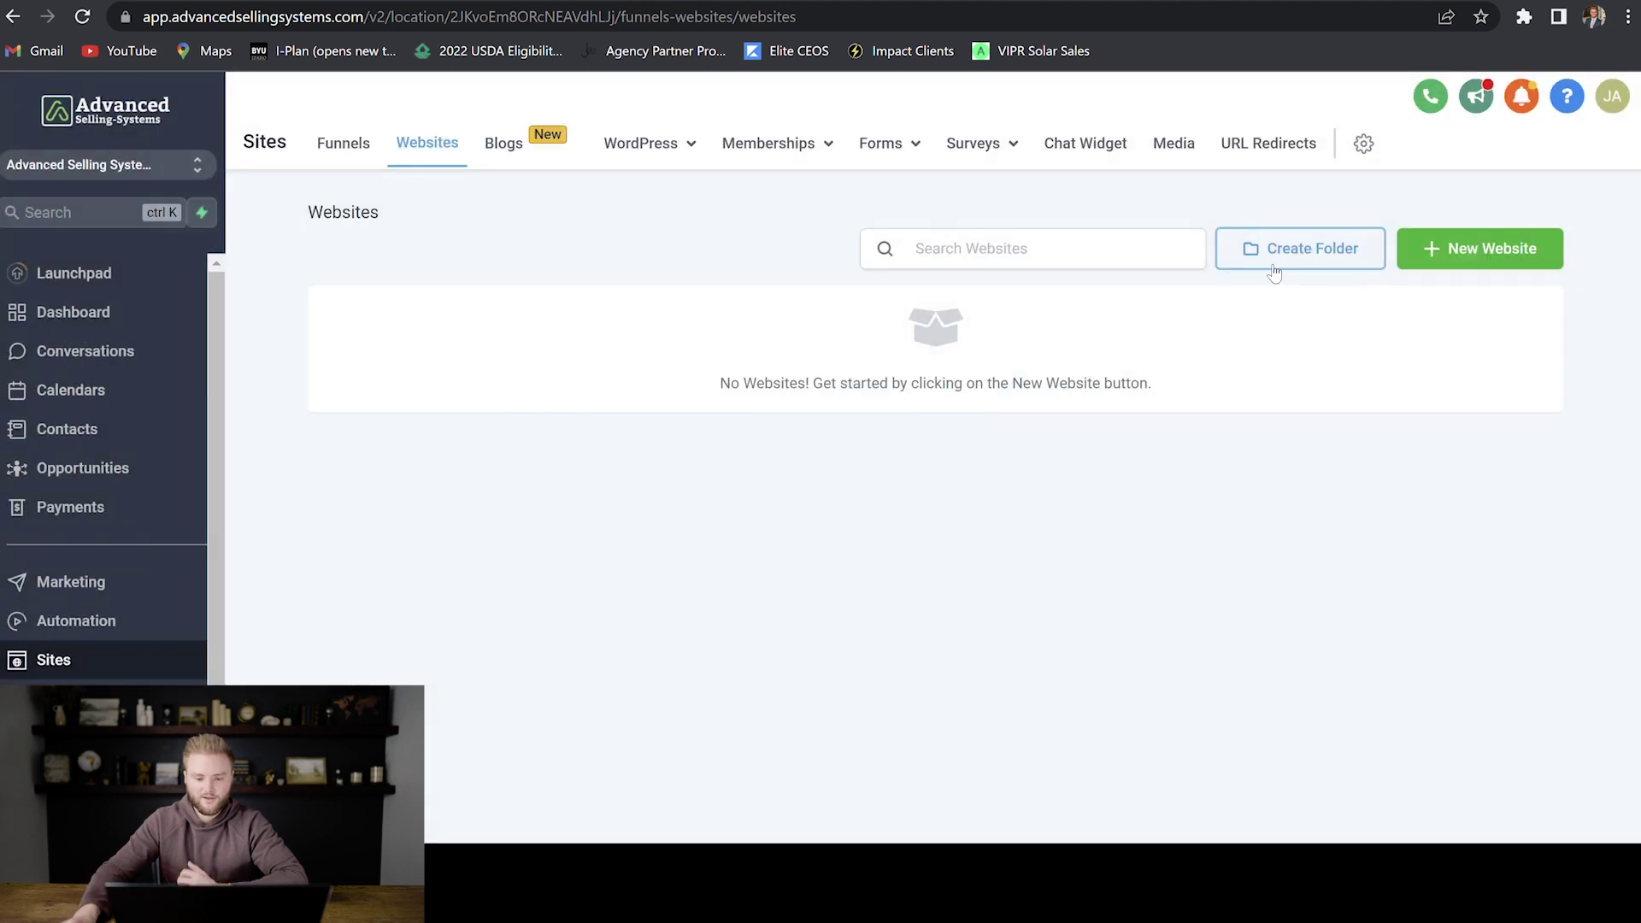
Step: Create a new website named 'business'
{"action": "left_click", "coordinate": [1486, 253]}
{"action": "left_click", "coordinate": [1010, 281]}
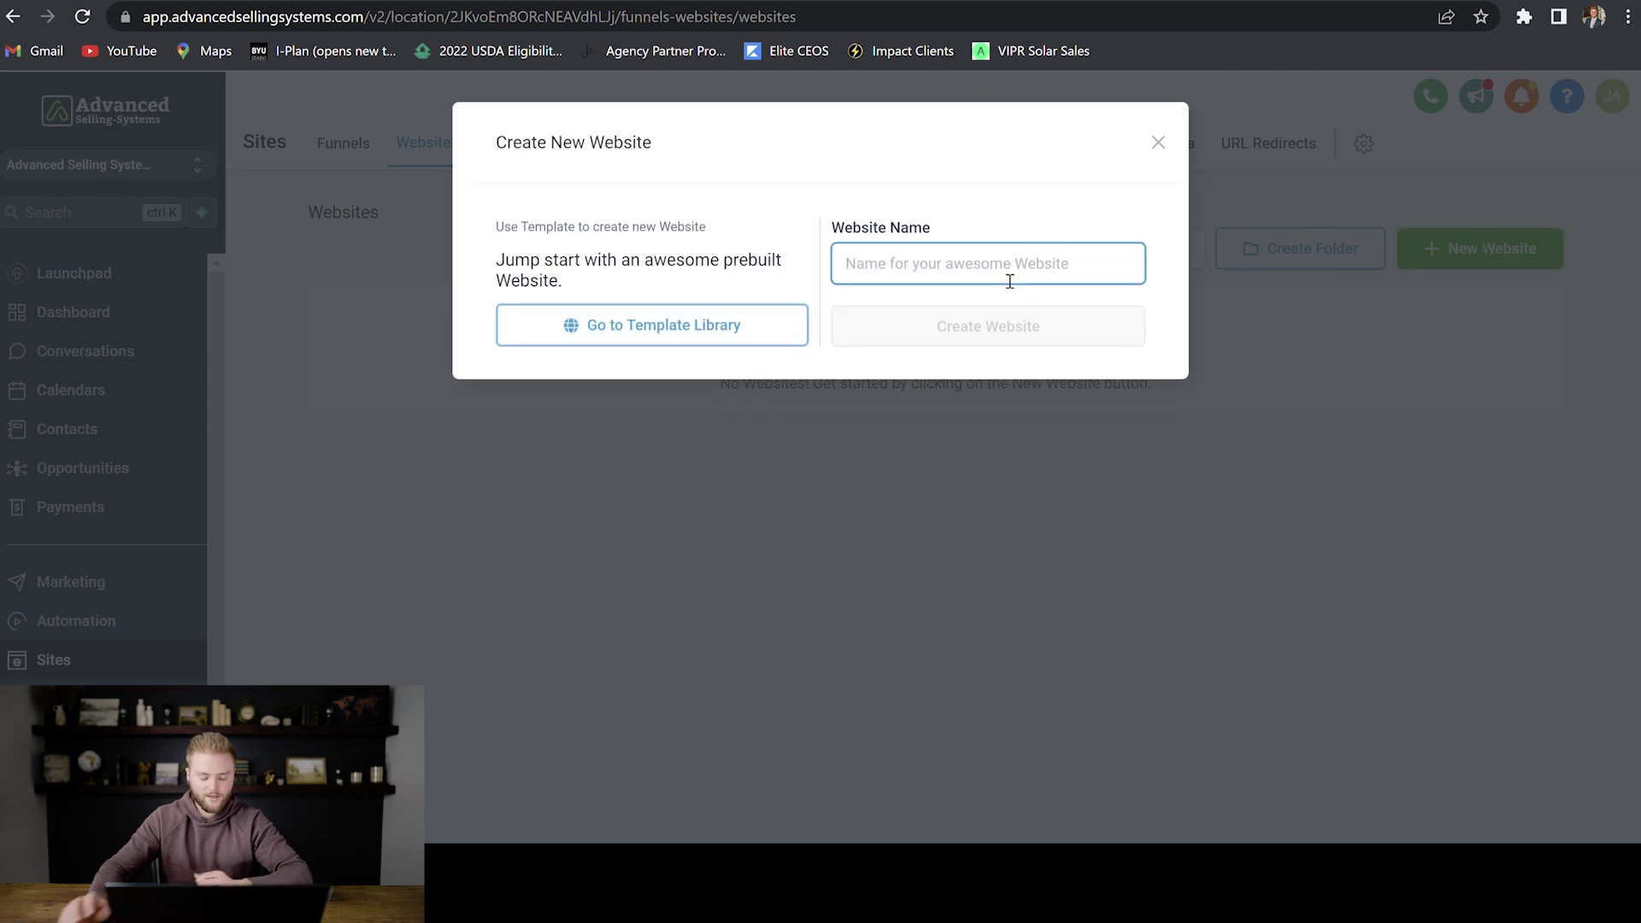
{"action": "type", "text": "business"}
{"action": "key", "text": "Return"}
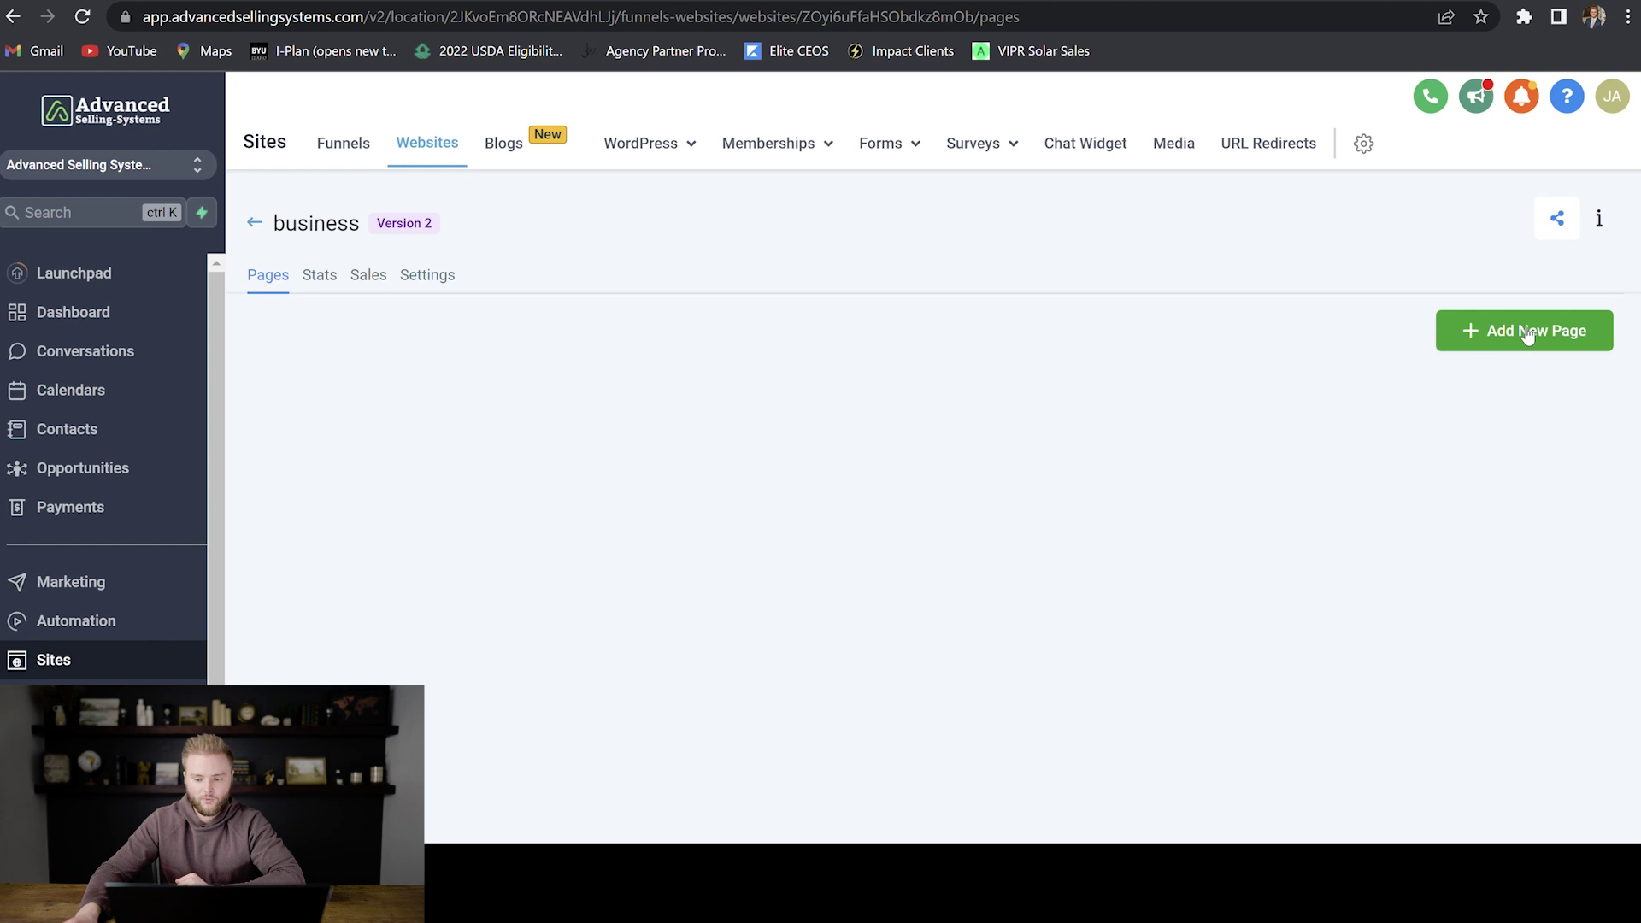
Step: Add a page named 'Home page' with the path /home to the business website
{"action": "left_click", "coordinate": [1527, 333]}
{"action": "left_click", "coordinate": [672, 268]}
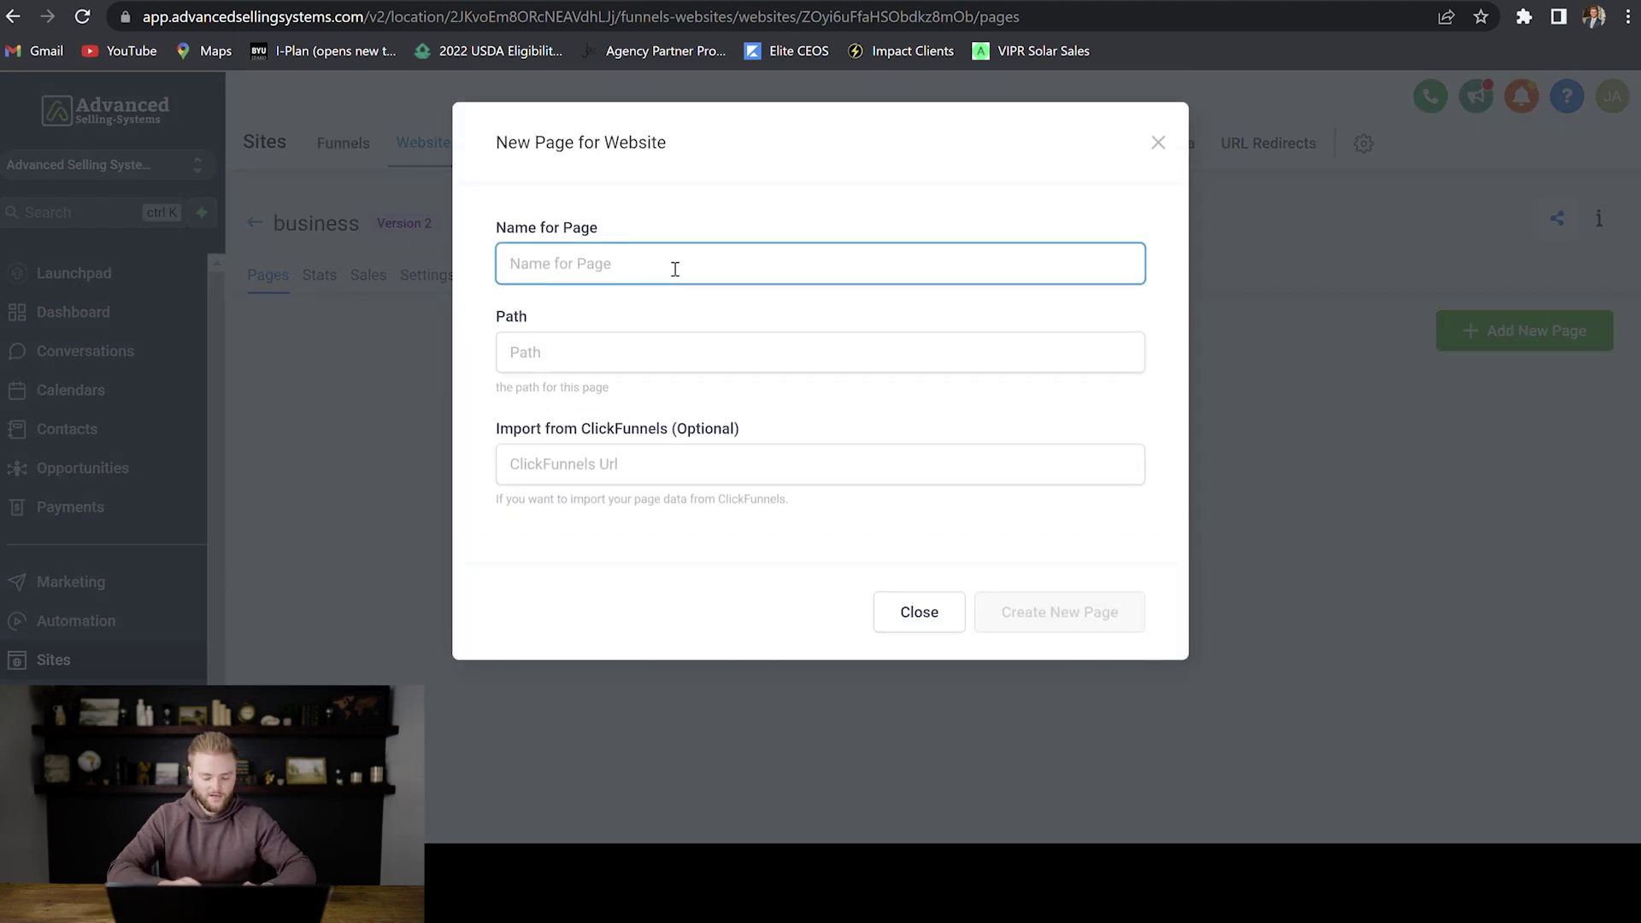
{"action": "type", "text": "Home page"}
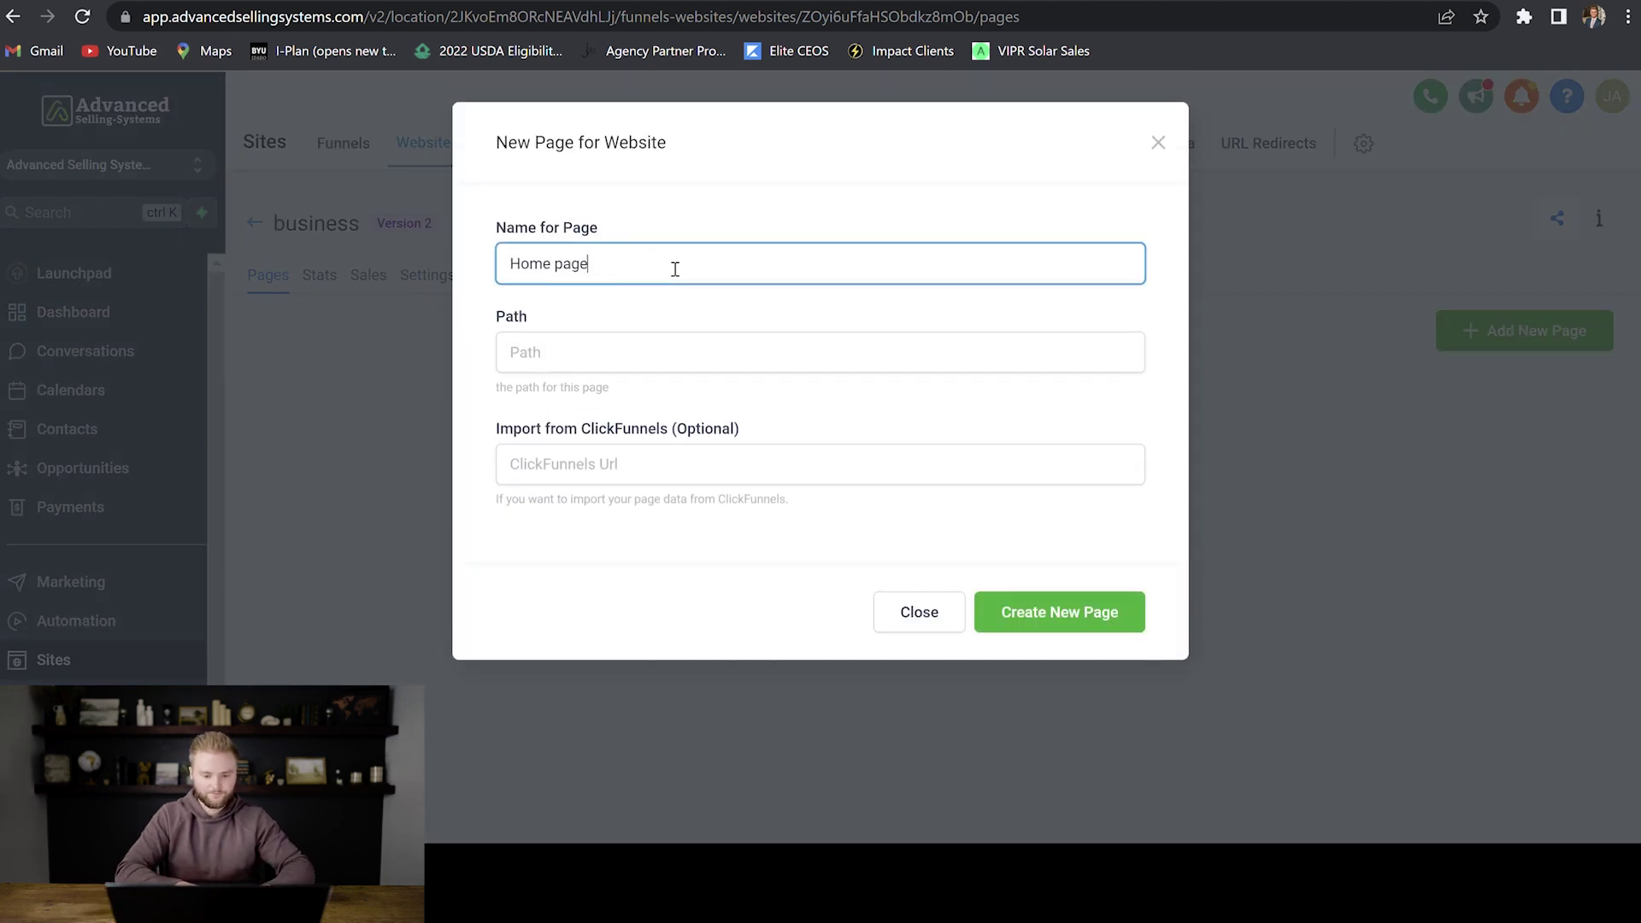
{"action": "left_click", "coordinate": [547, 367]}
{"action": "type", "text": "/home"}
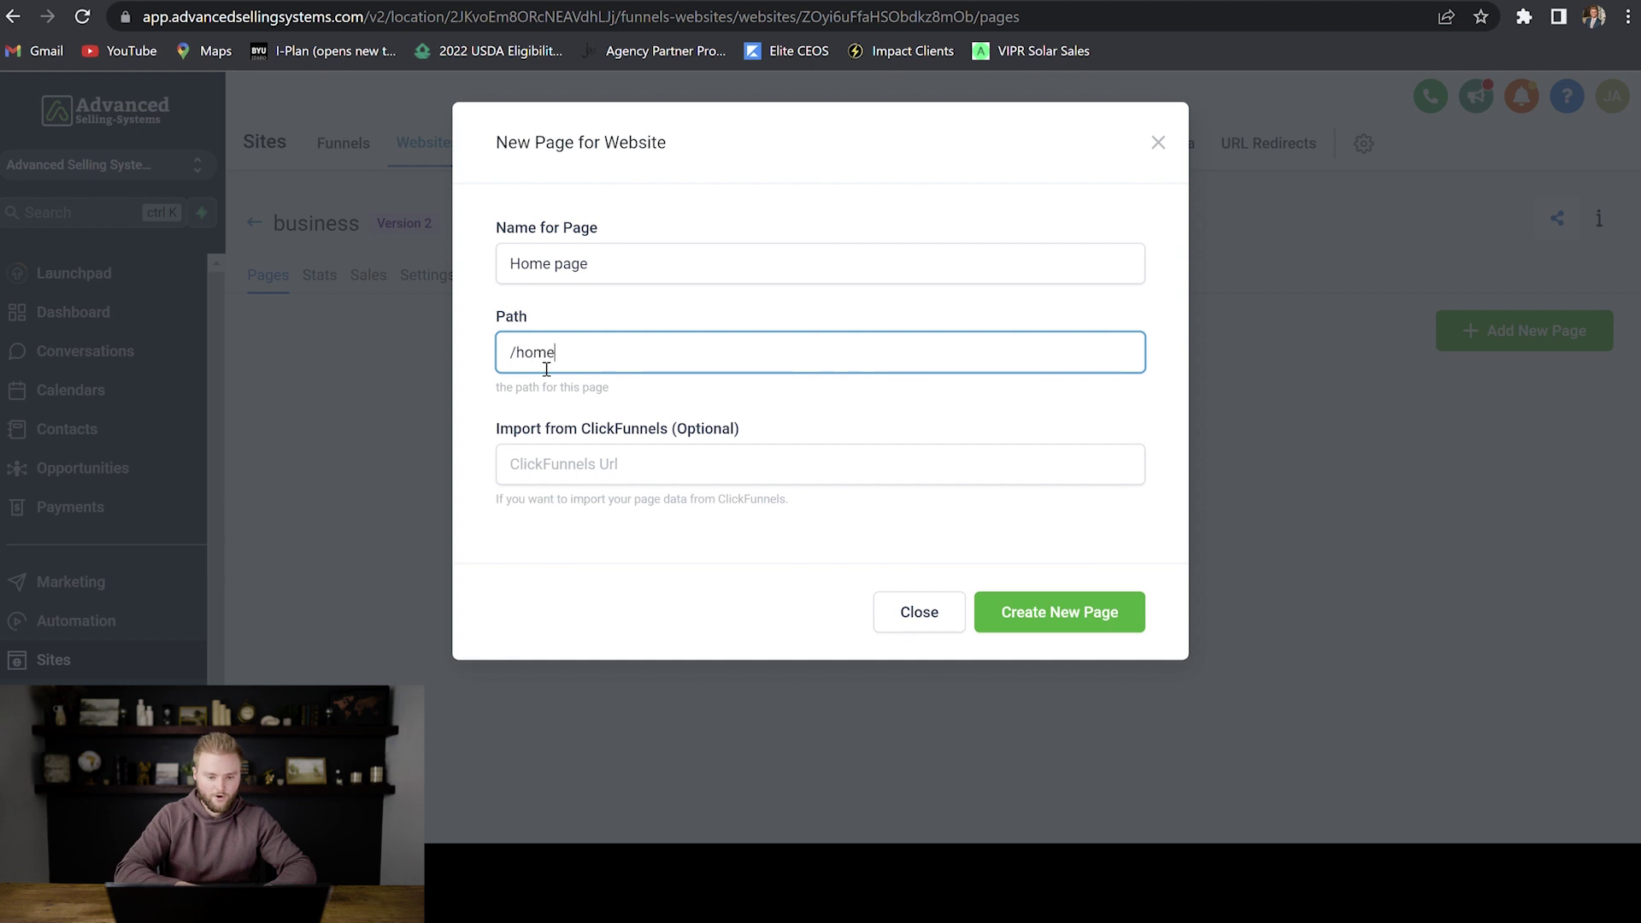
{"action": "left_click", "coordinate": [1090, 613]}
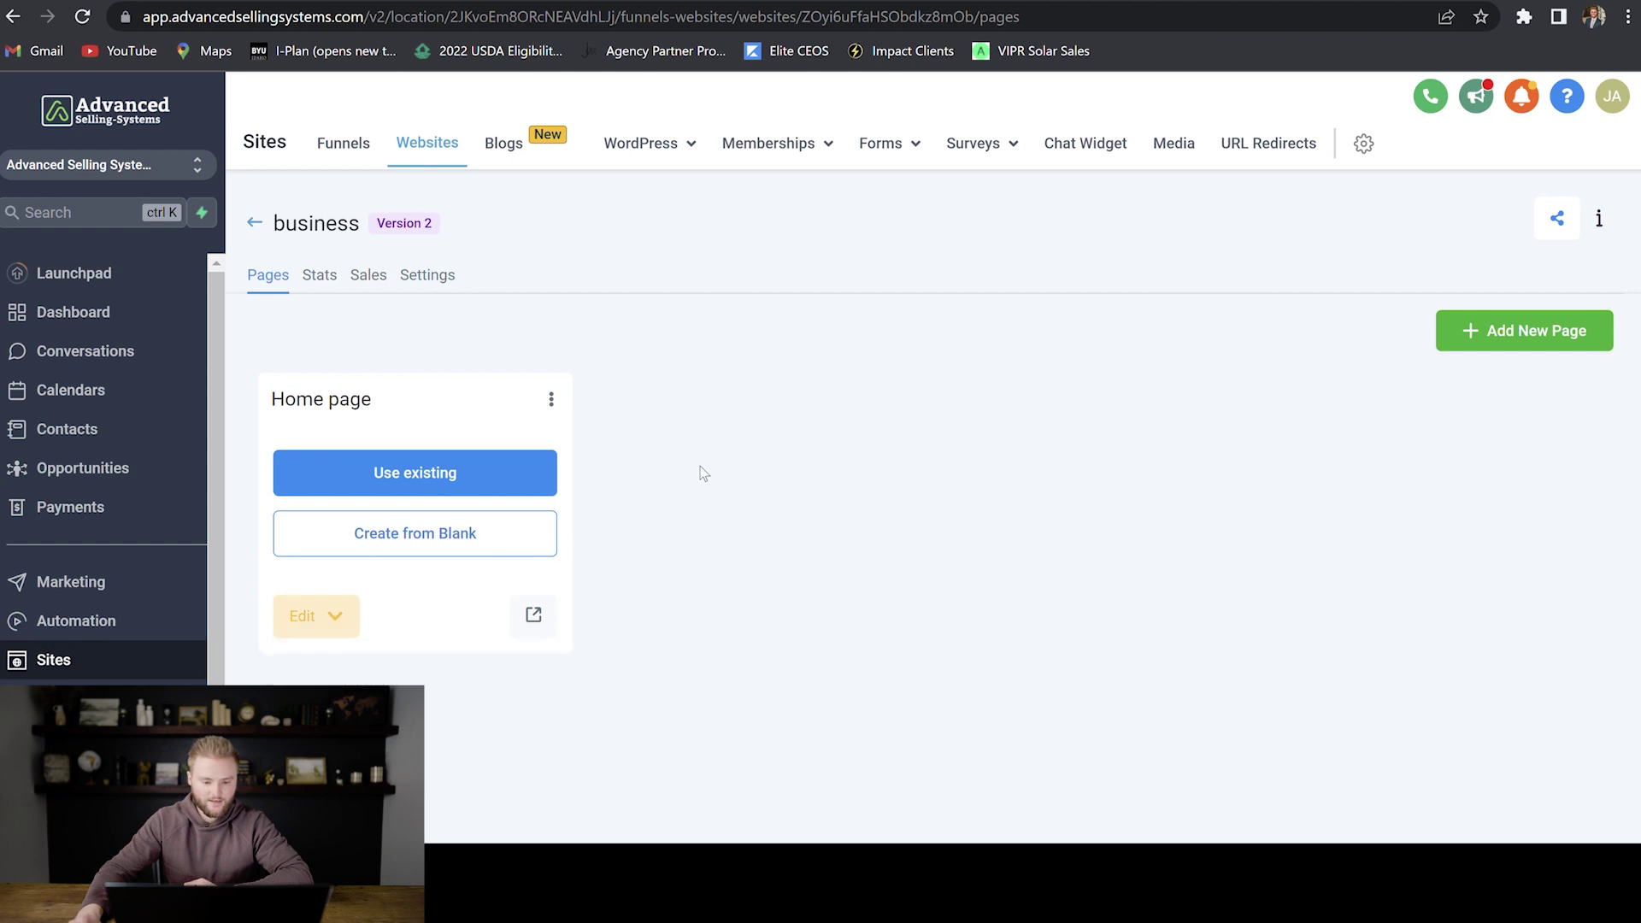
{"action": "left_click", "coordinate": [1533, 335]}
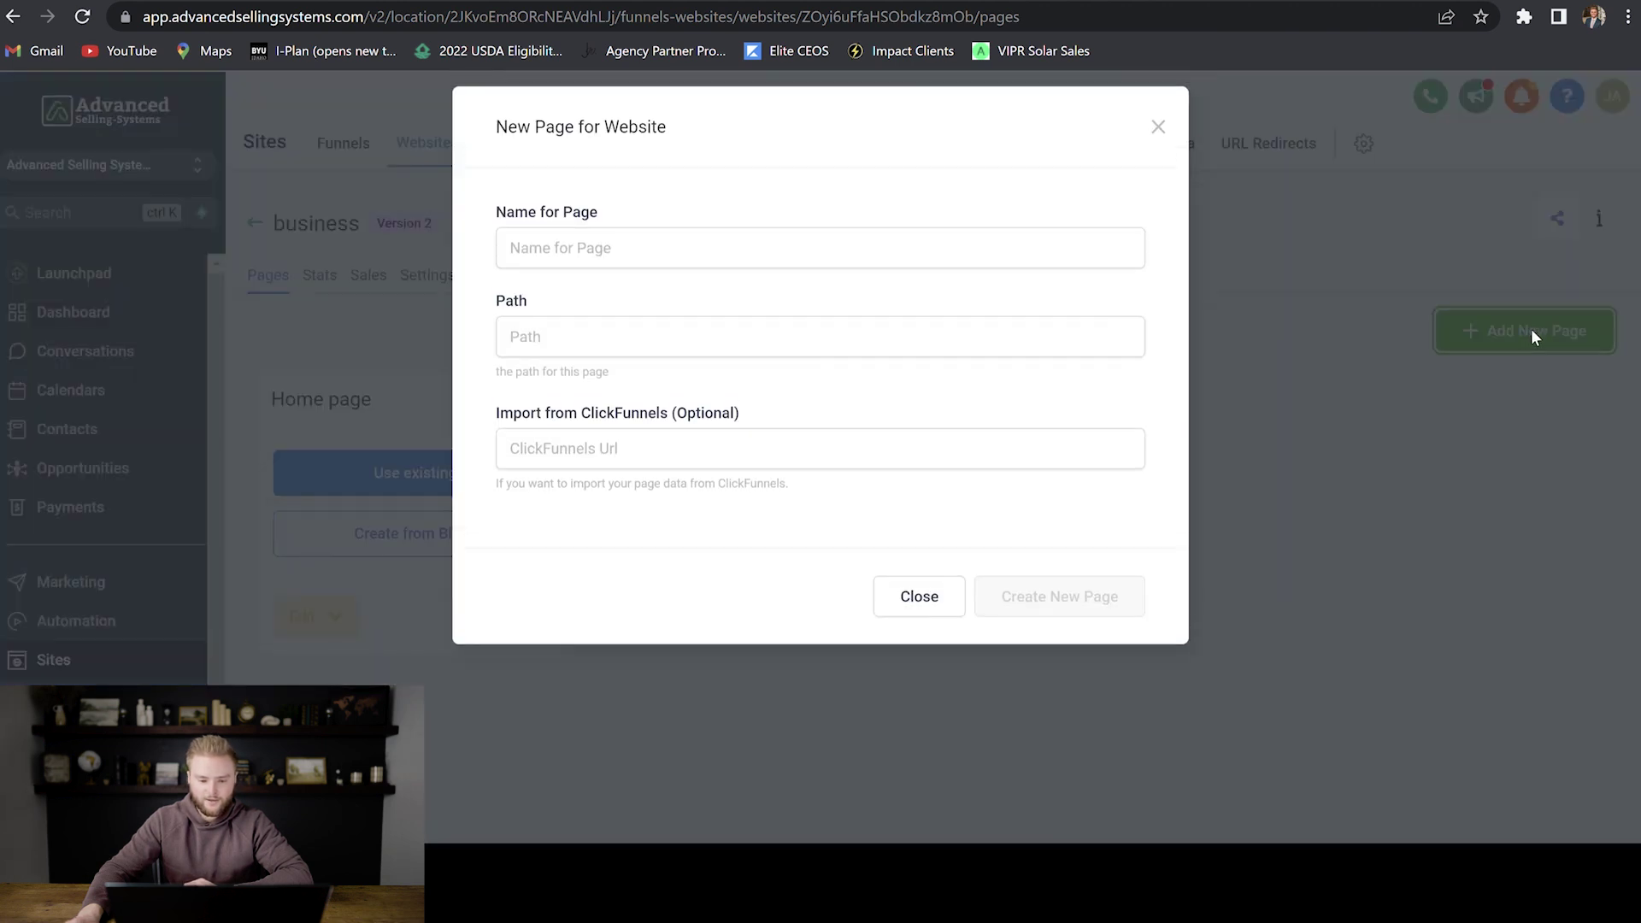
Step: Create a 'Pricing' page with the path /pricing alongside Home page
{"action": "left_click", "coordinate": [655, 272]}
{"action": "type", "text": "Pricing"}
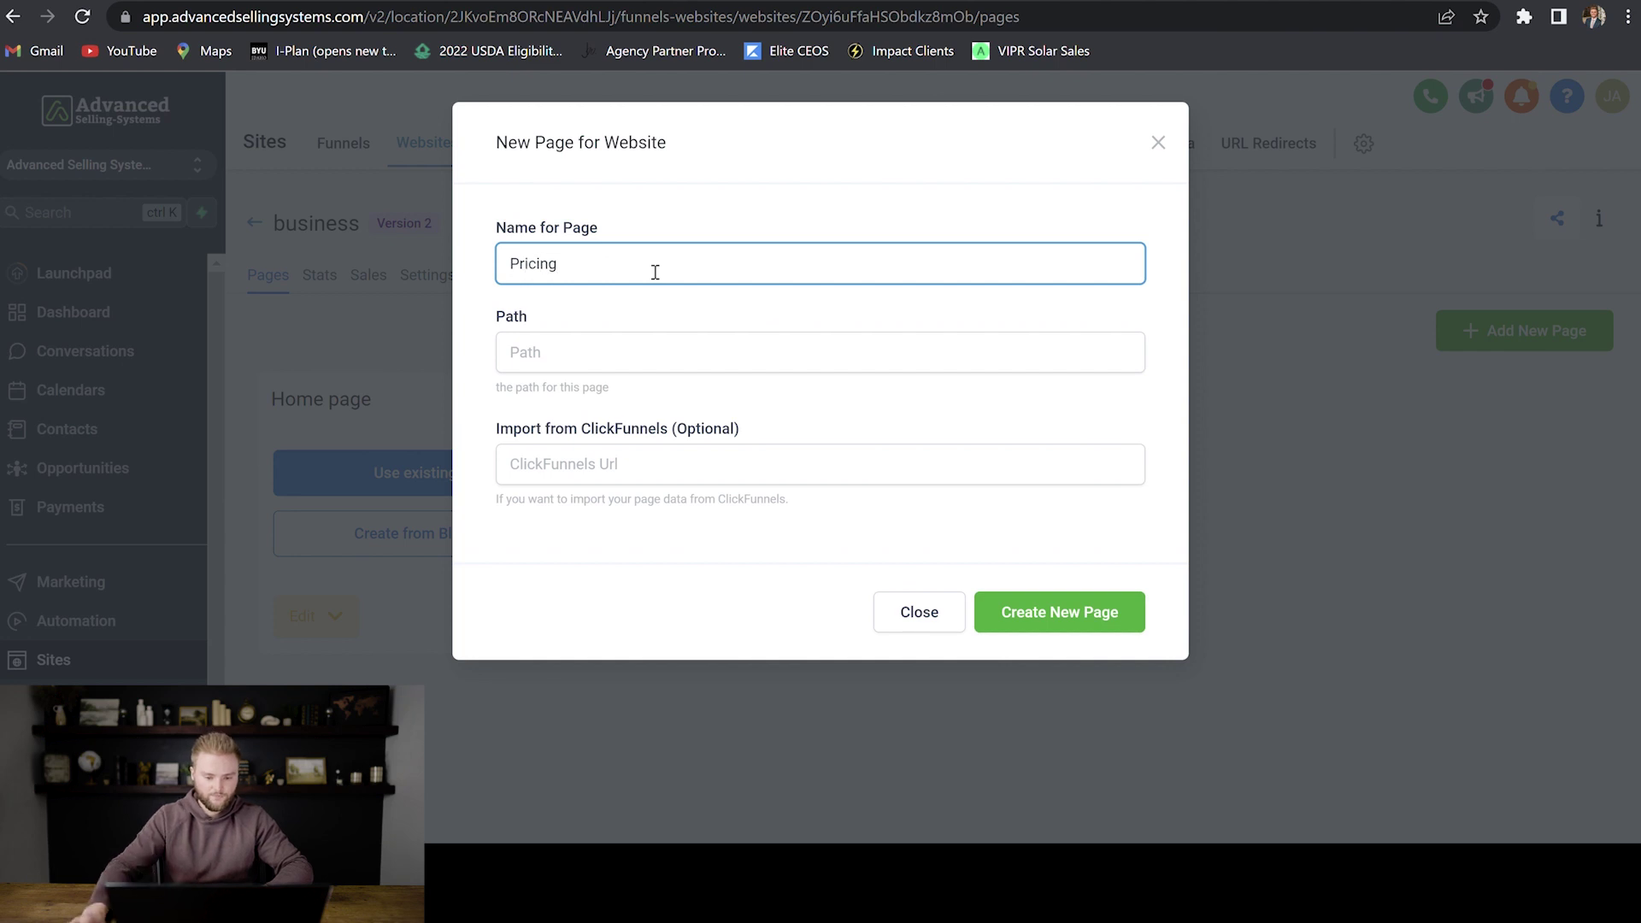
{"action": "left_click", "coordinate": [612, 360]}
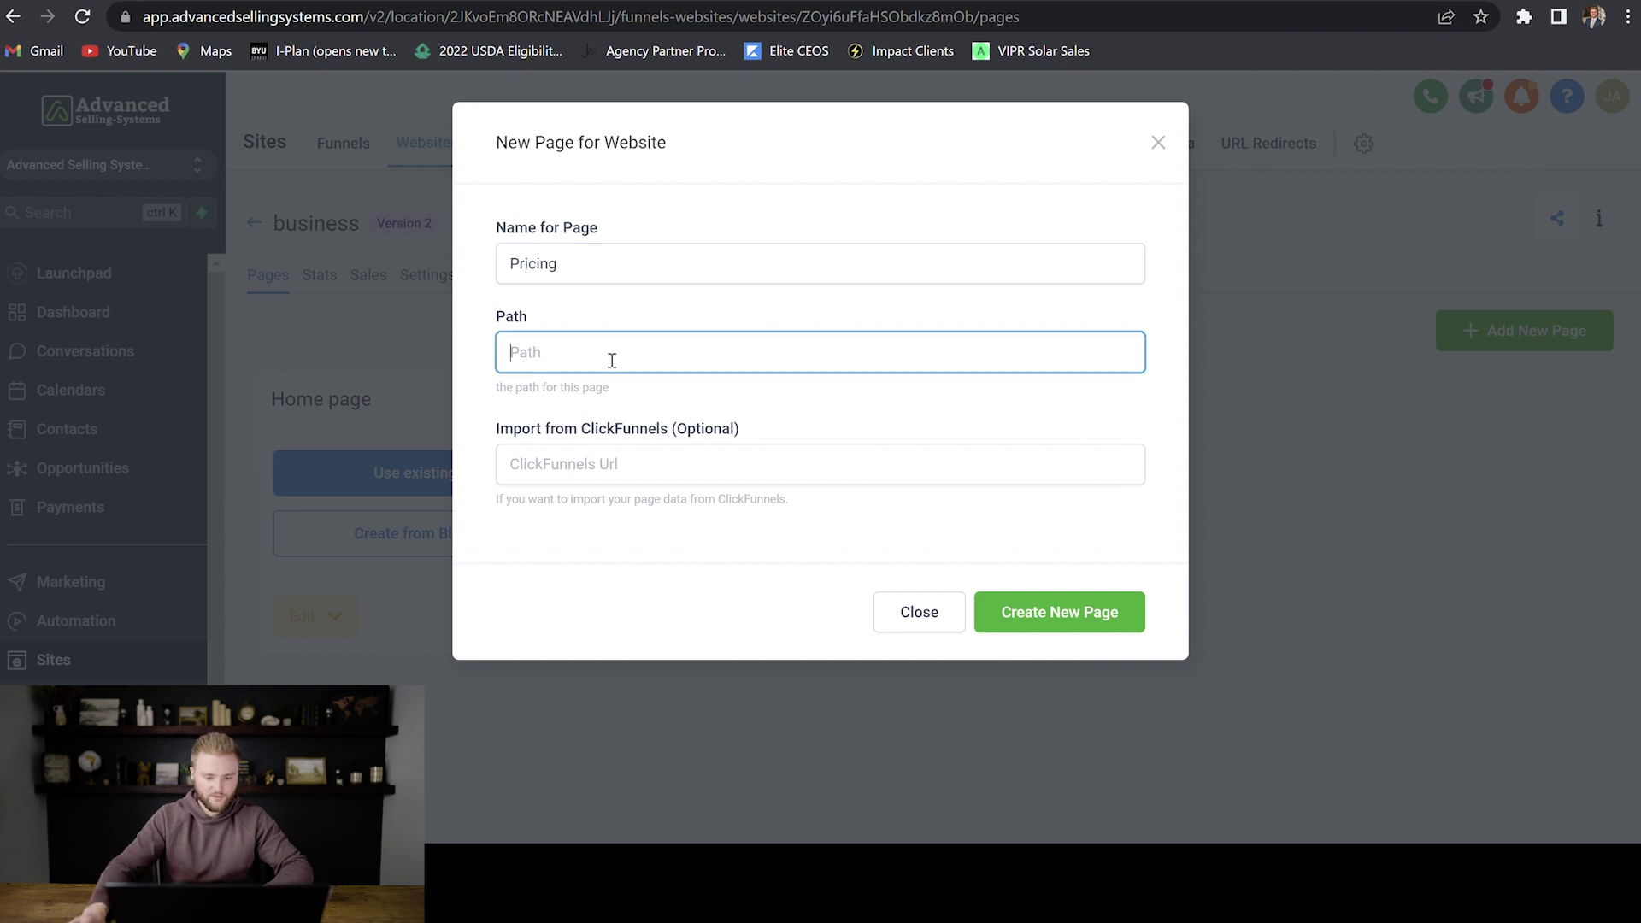
{"action": "type", "text": "/pr"}
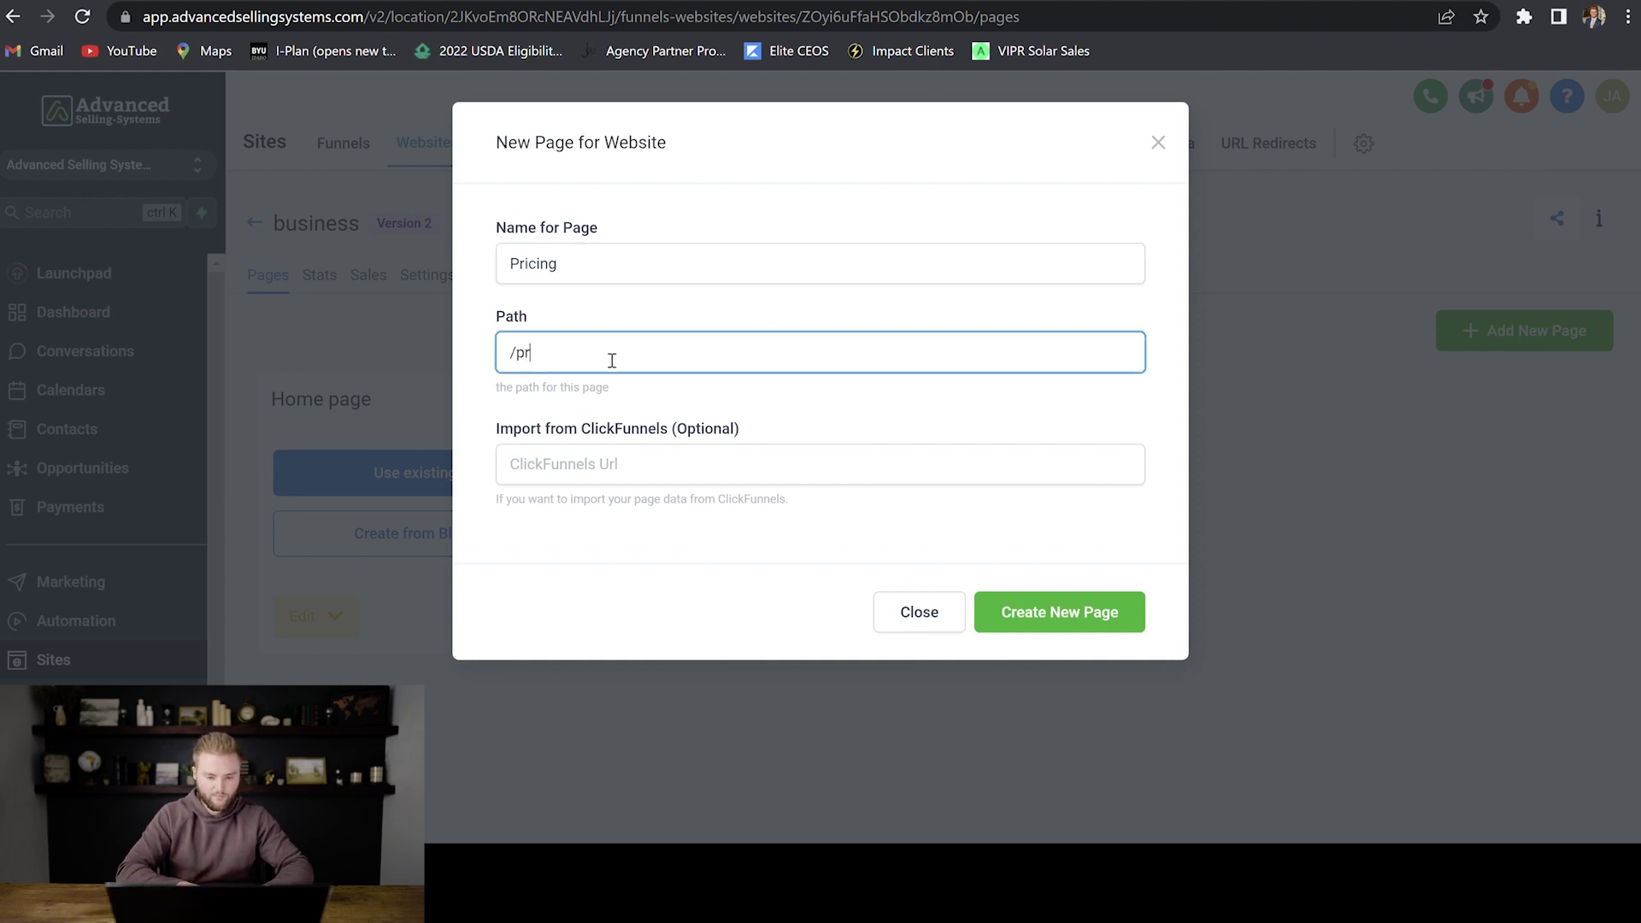
{"action": "type", "text": "icing"}
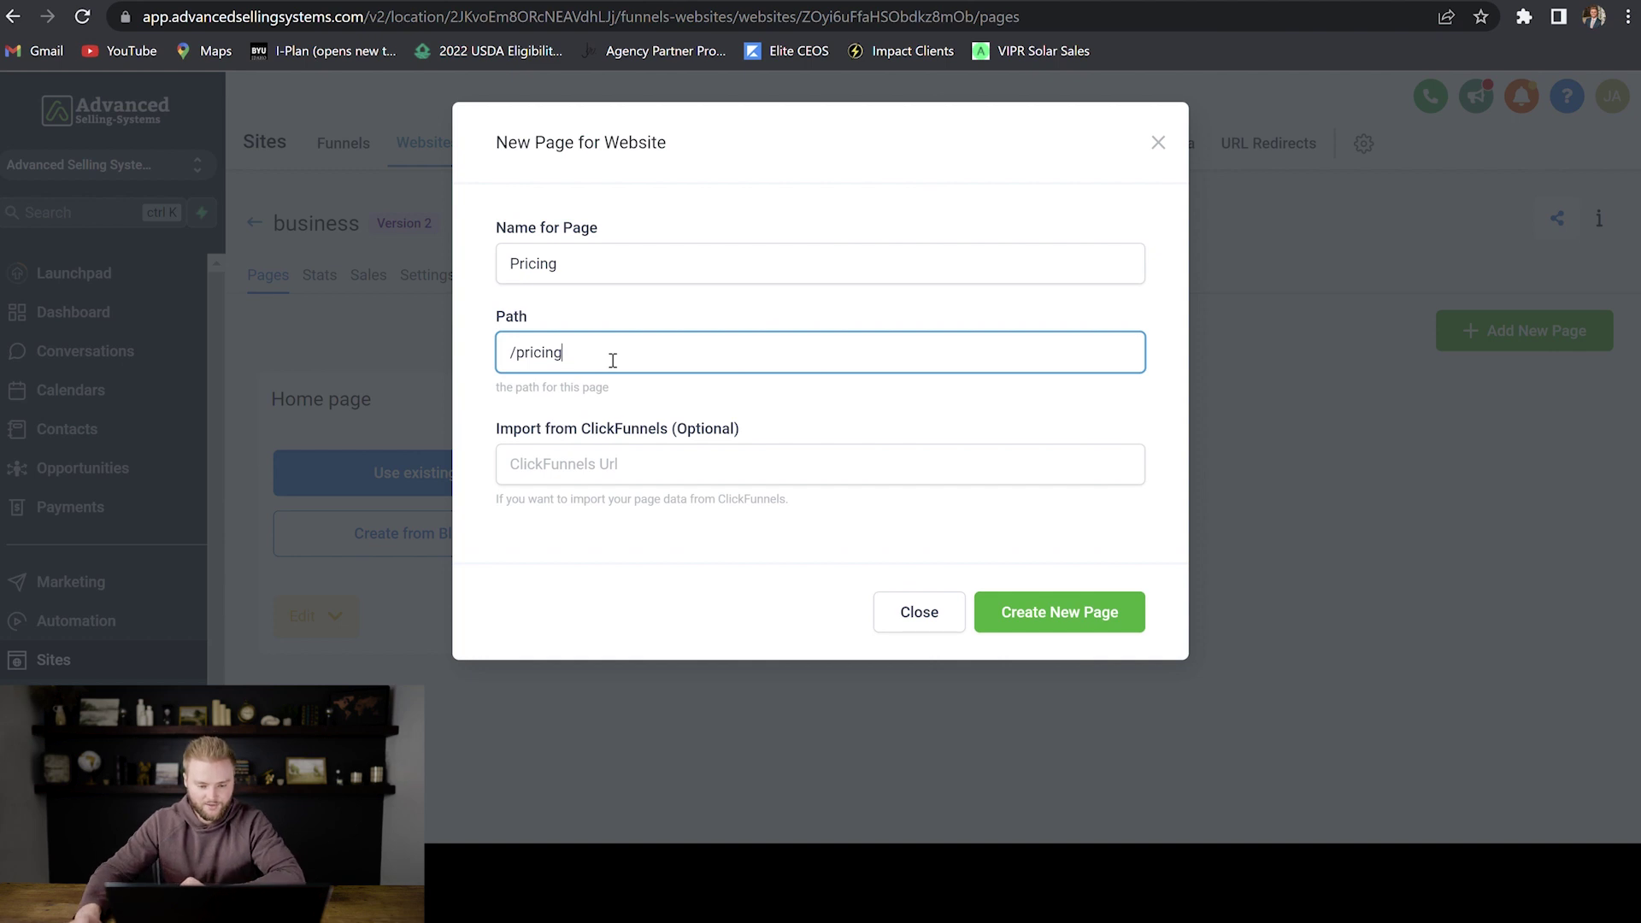
{"action": "left_click", "coordinate": [1060, 608]}
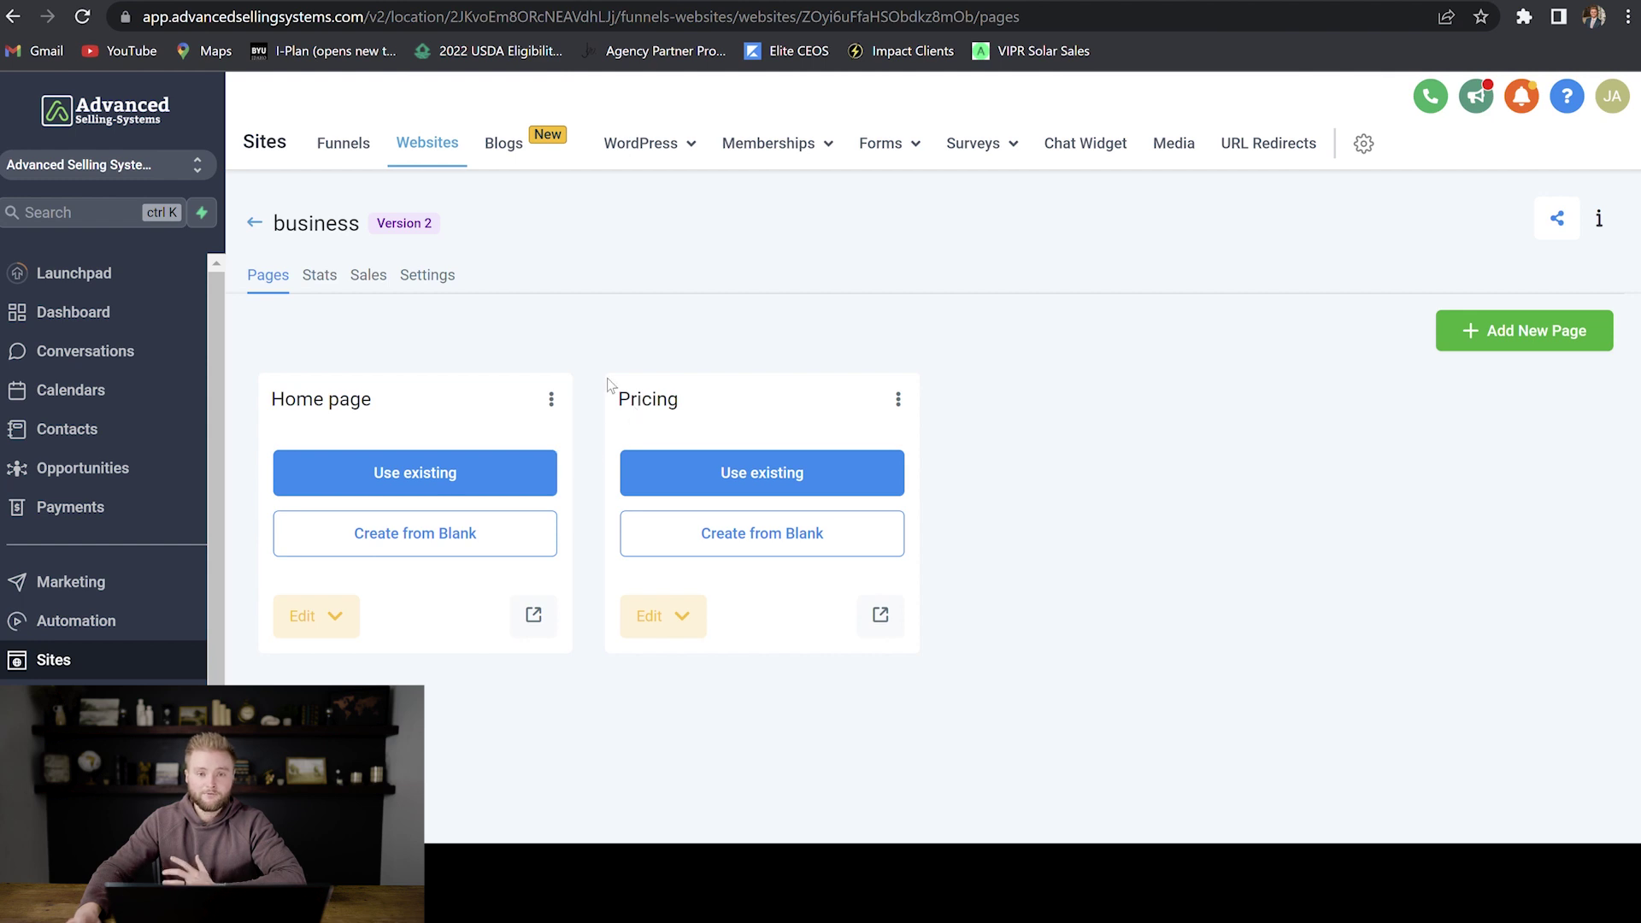
{"action": "left_click", "coordinate": [434, 275]}
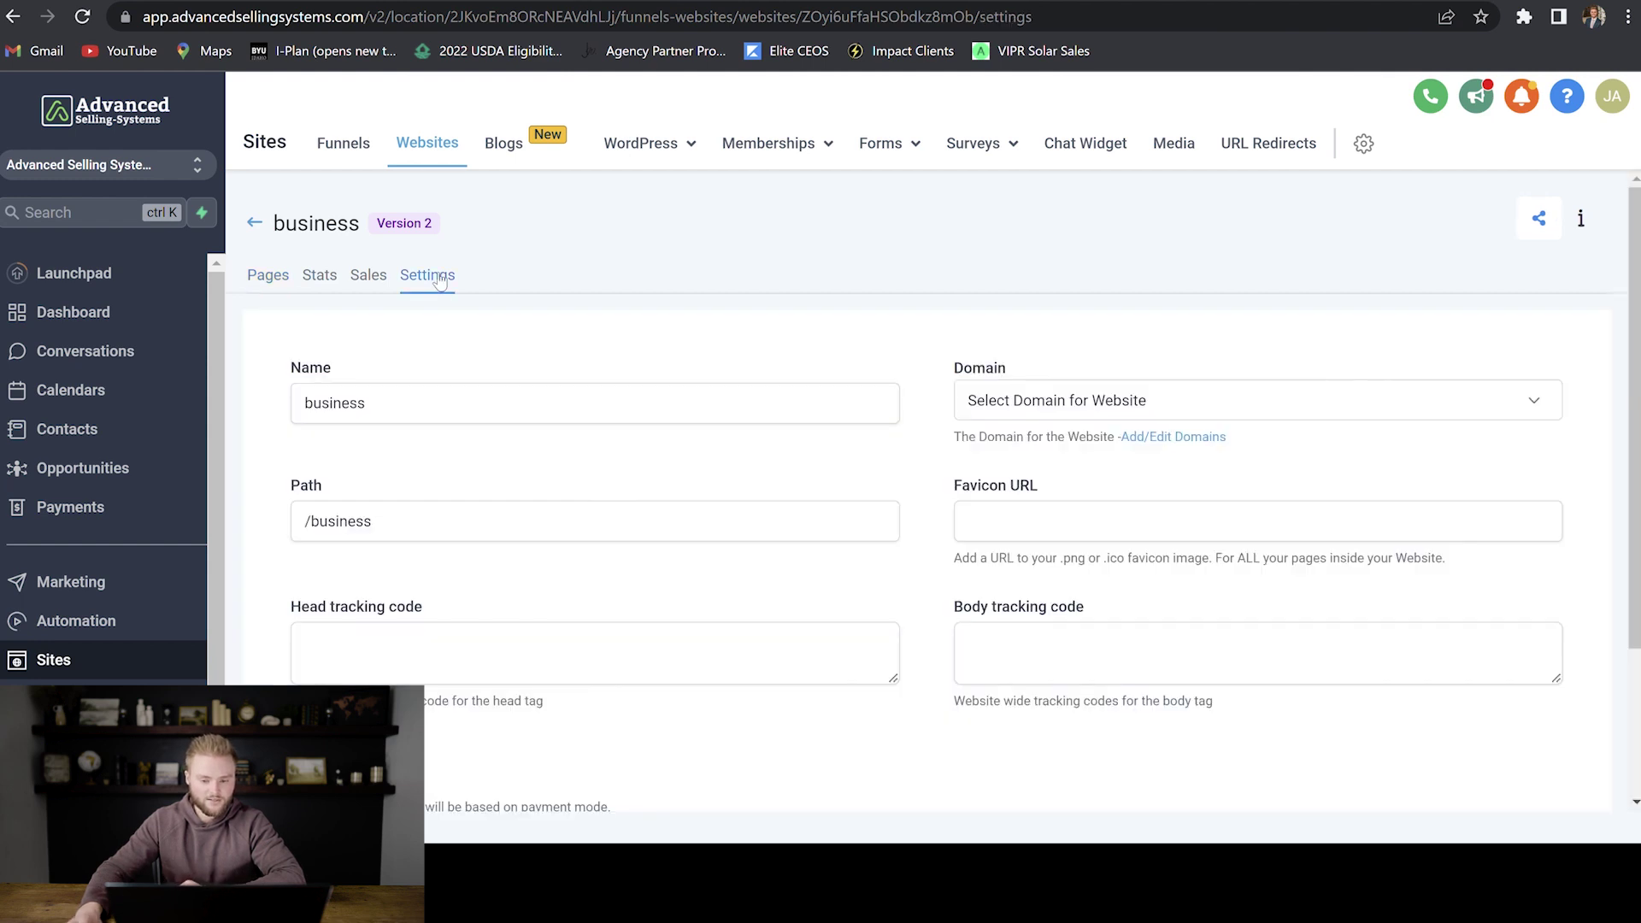
{"action": "left_click", "coordinate": [1197, 402]}
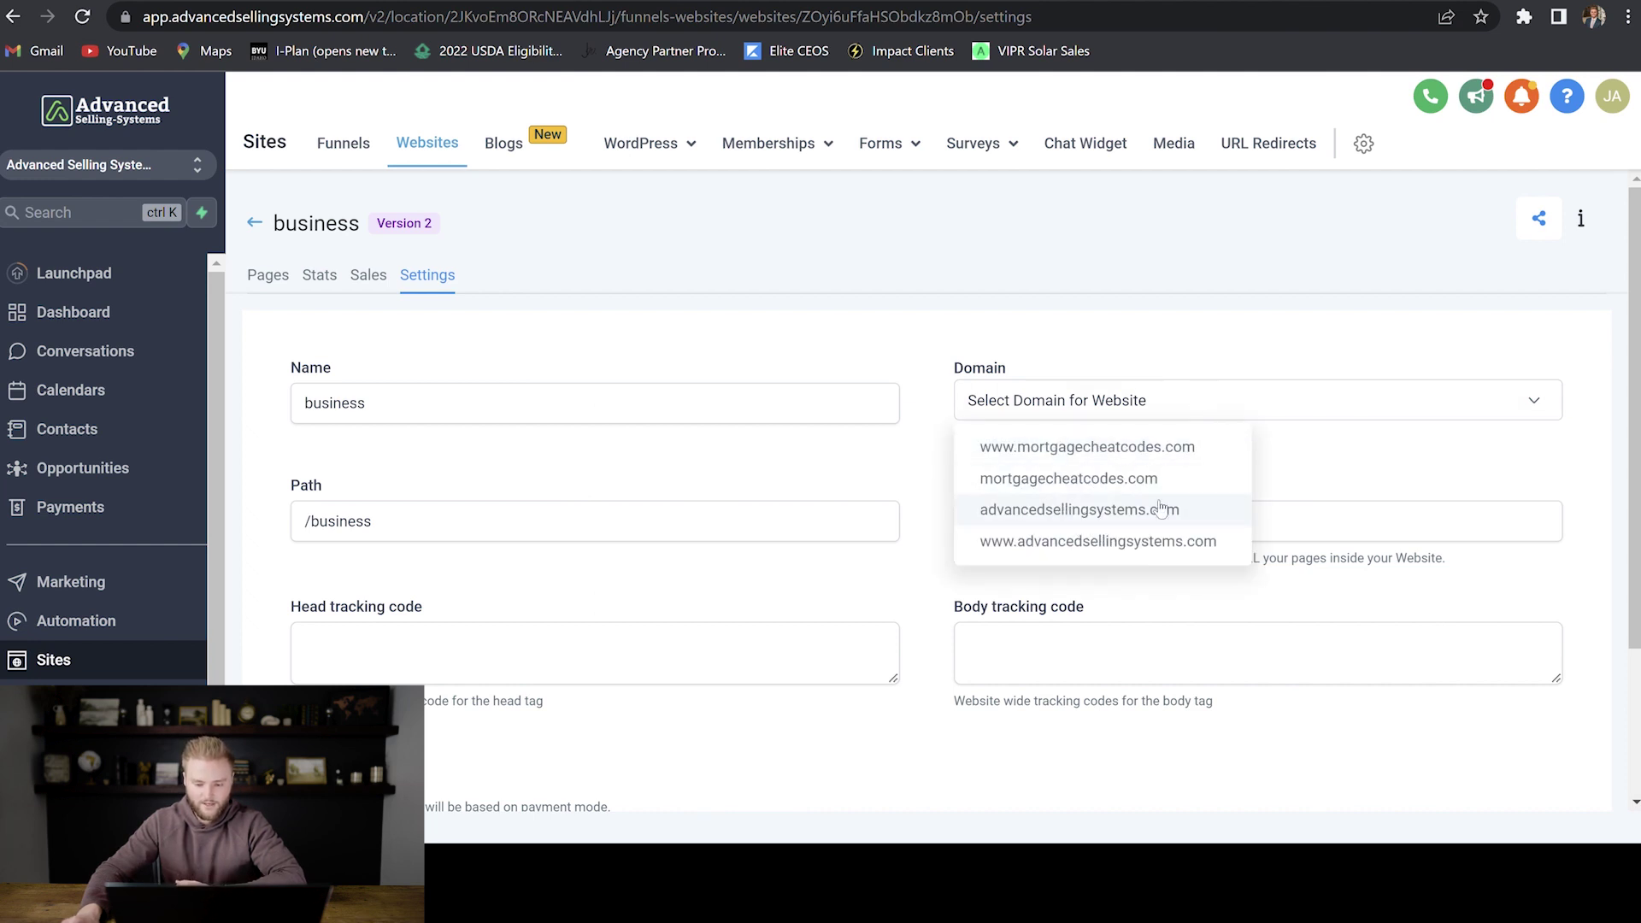
{"action": "left_click", "coordinate": [1065, 513]}
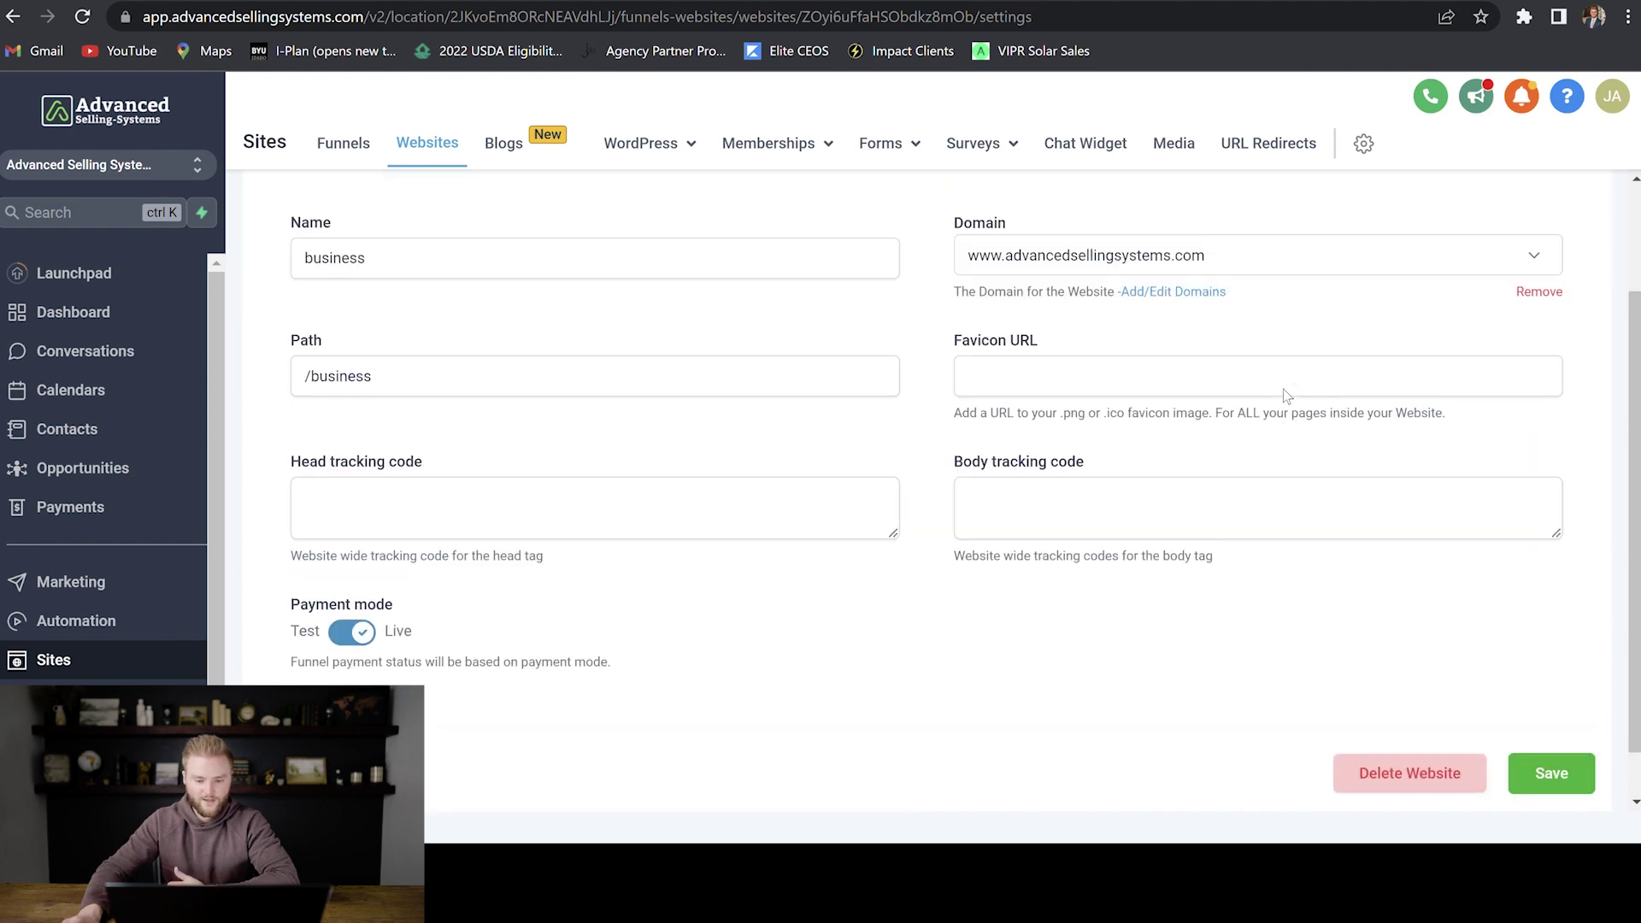
{"action": "left_click", "coordinate": [1033, 436]}
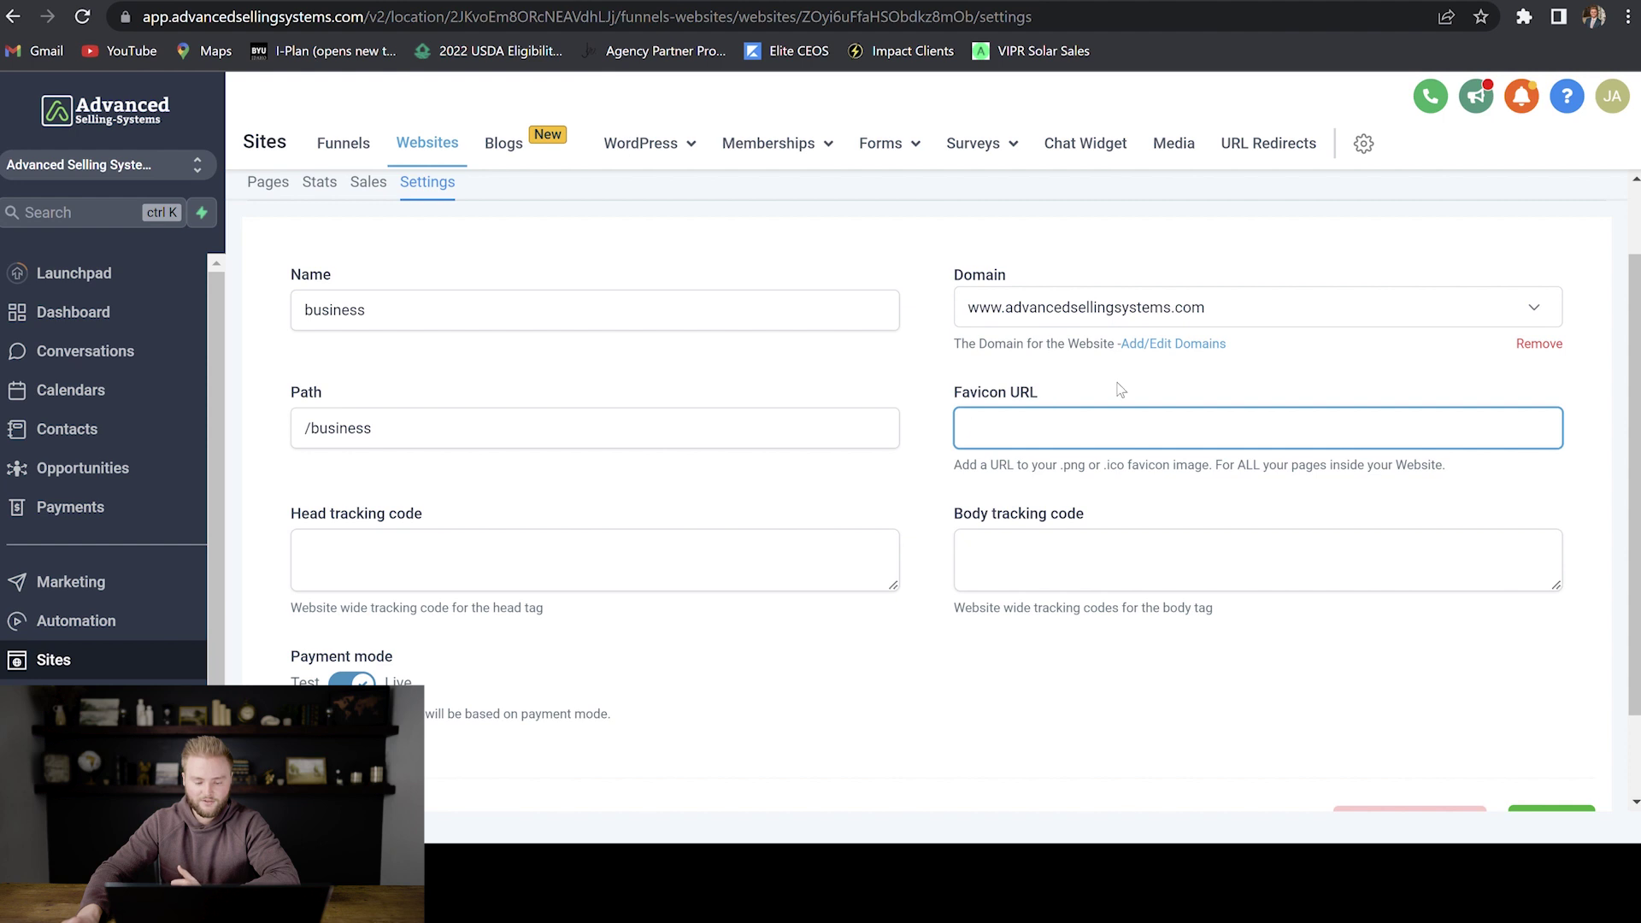
{"action": "scroll", "coordinate": [1121, 390], "scroll_direction": "down", "scroll_amount": 2}
{"action": "left_click", "coordinate": [1550, 718]}
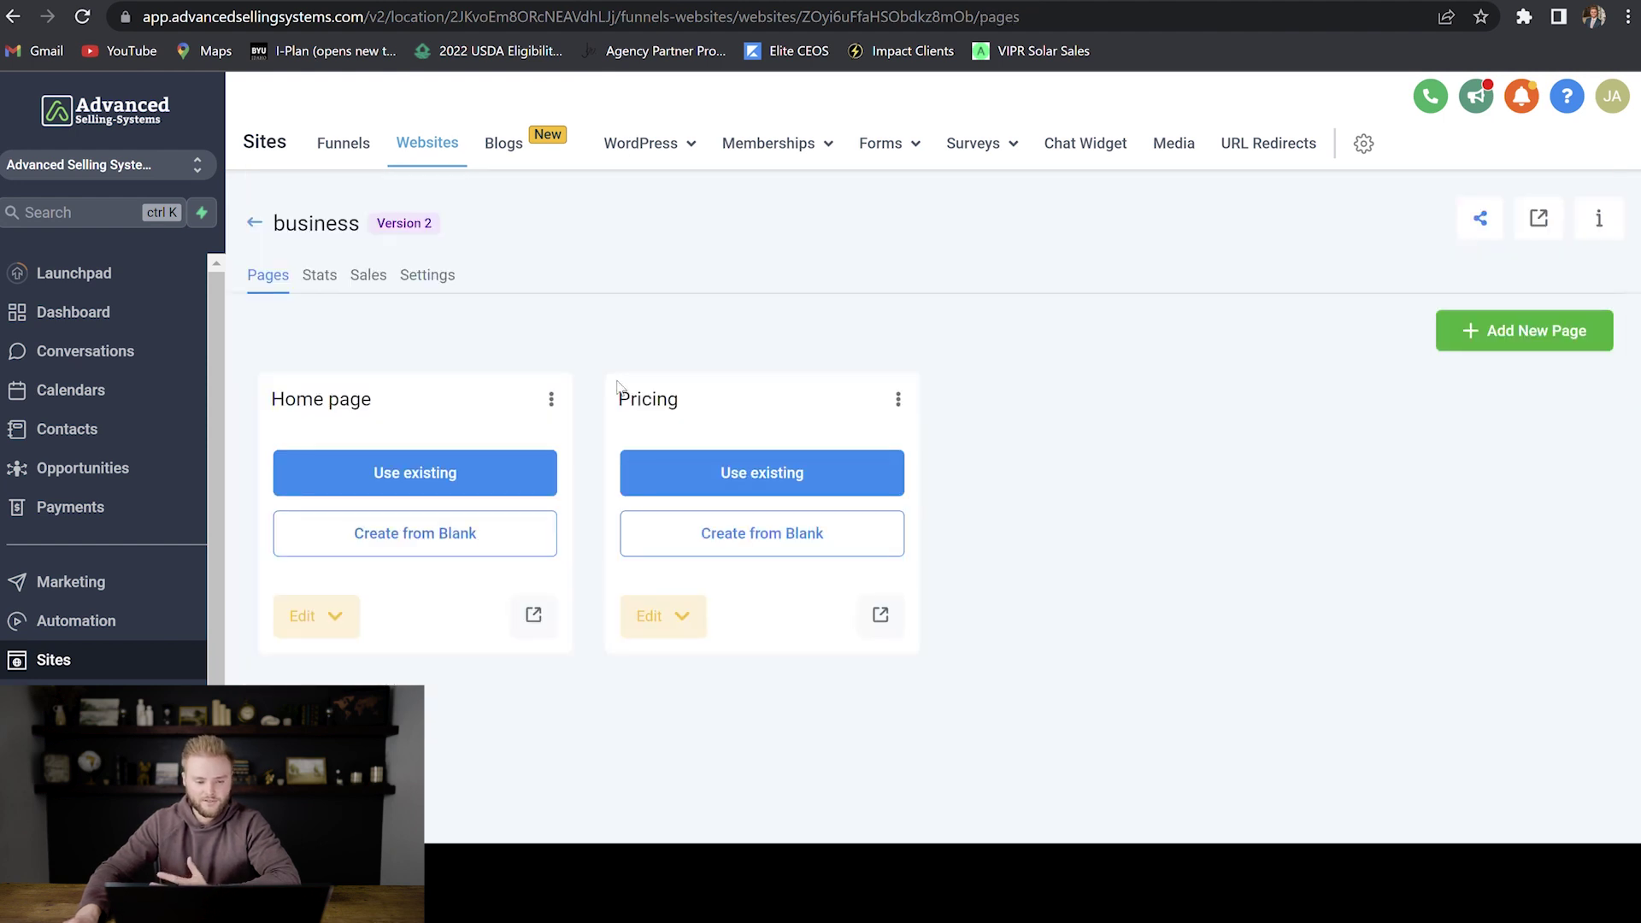
Step: Open the Home page in the builder and add a Full Width section holding a 1-column row
{"action": "left_click", "coordinate": [335, 616]}
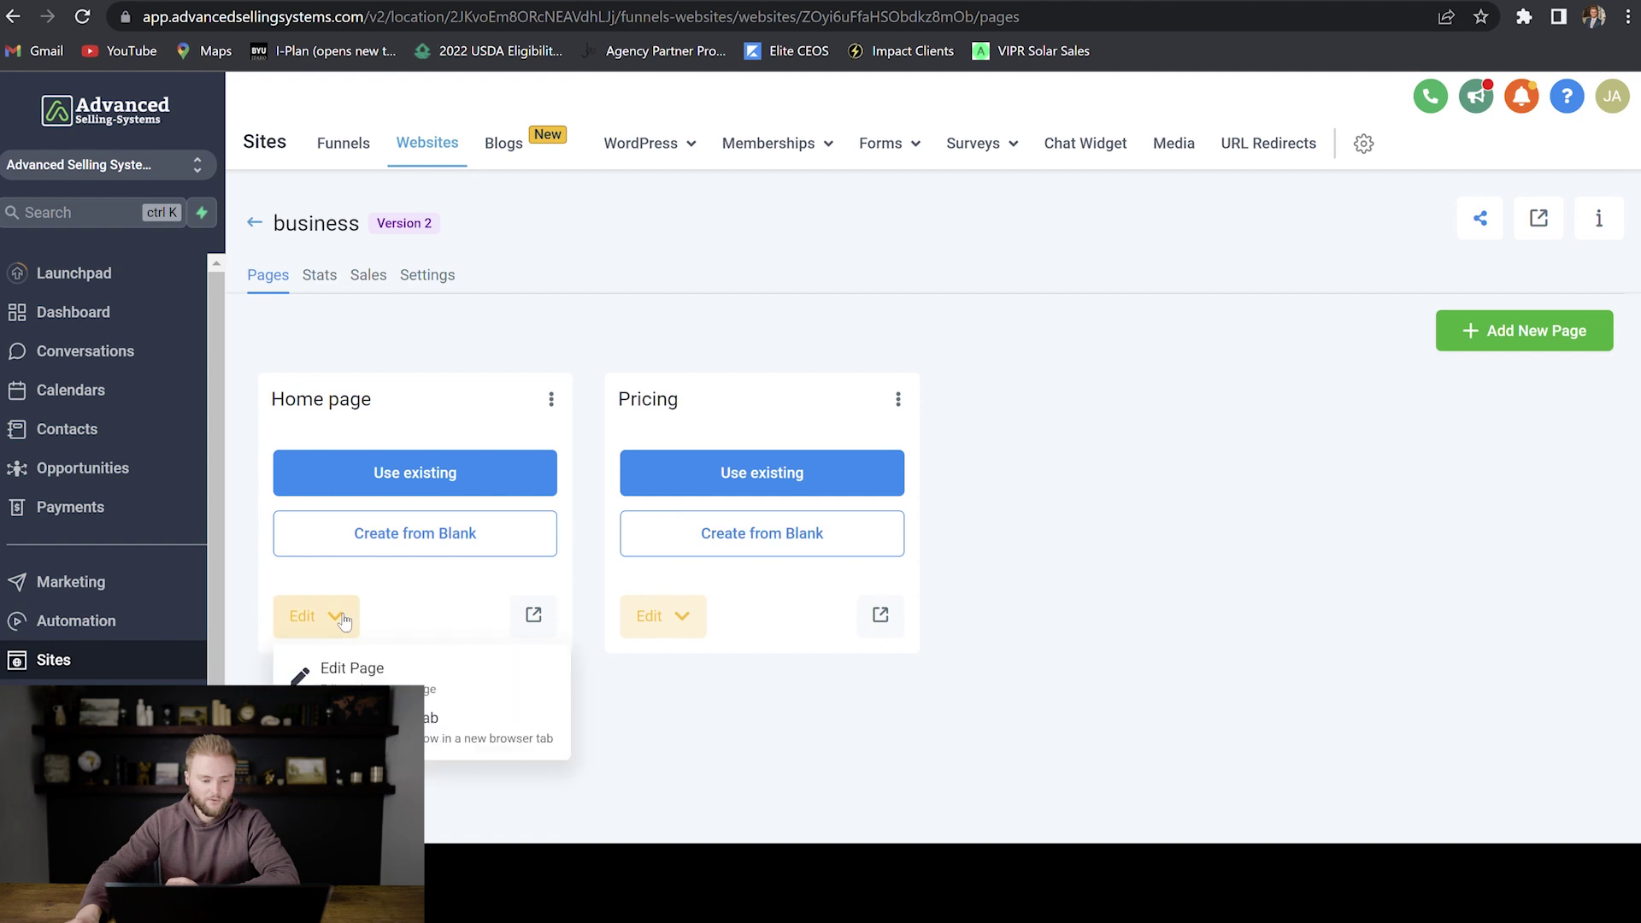
{"action": "left_click", "coordinate": [357, 668]}
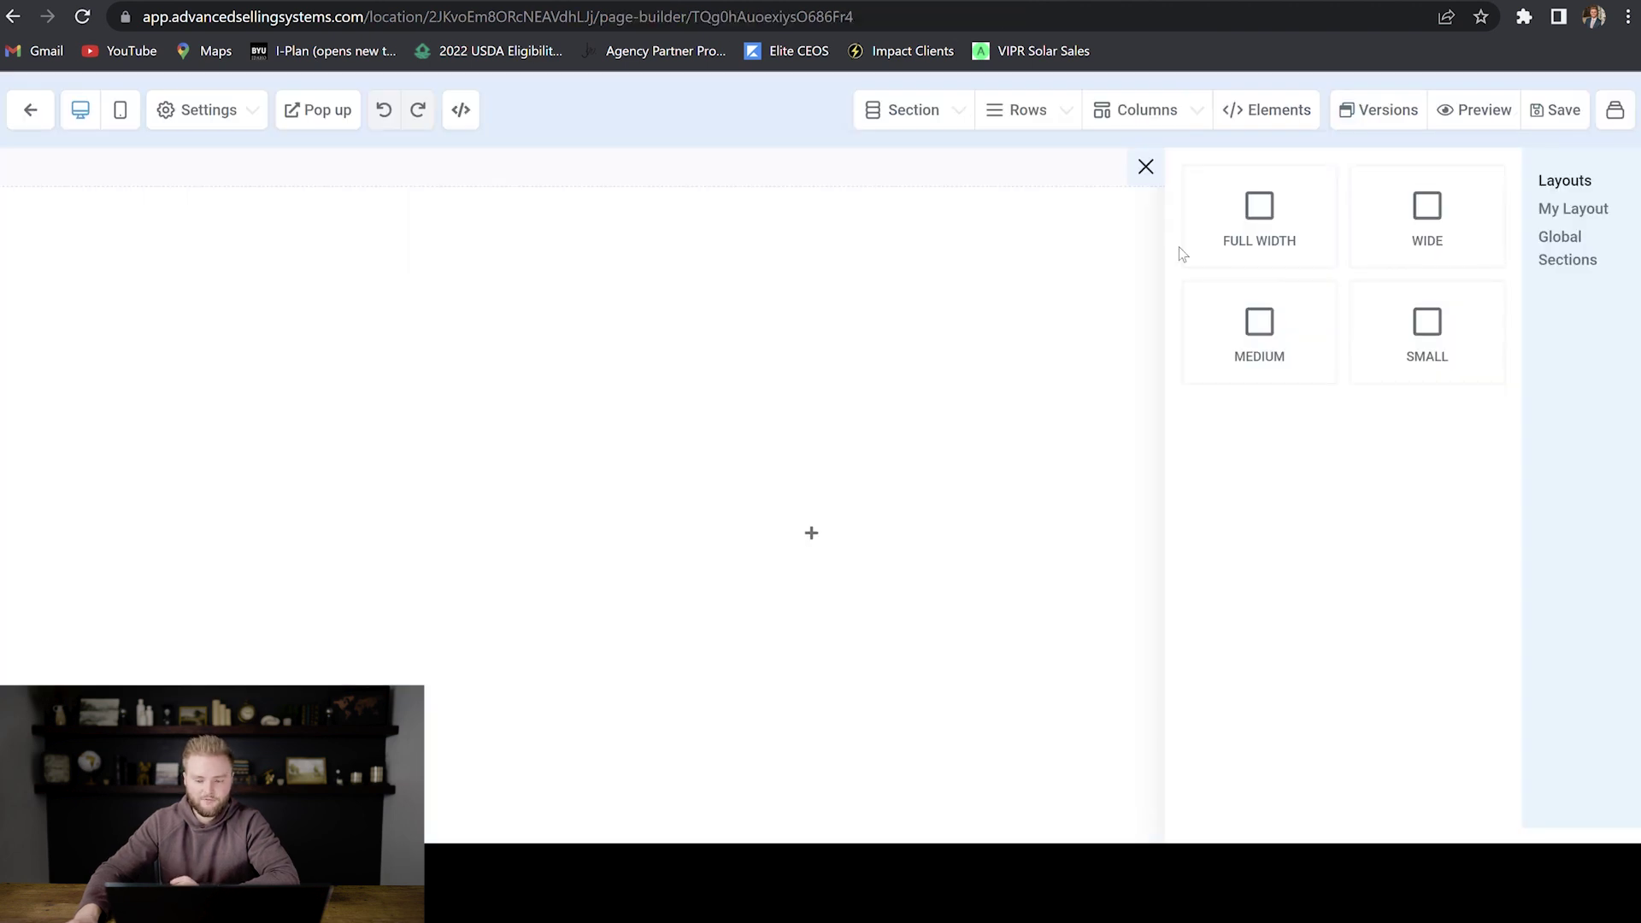
{"action": "left_click_drag", "start_coordinate": [1279, 229], "coordinate": [828, 263]}
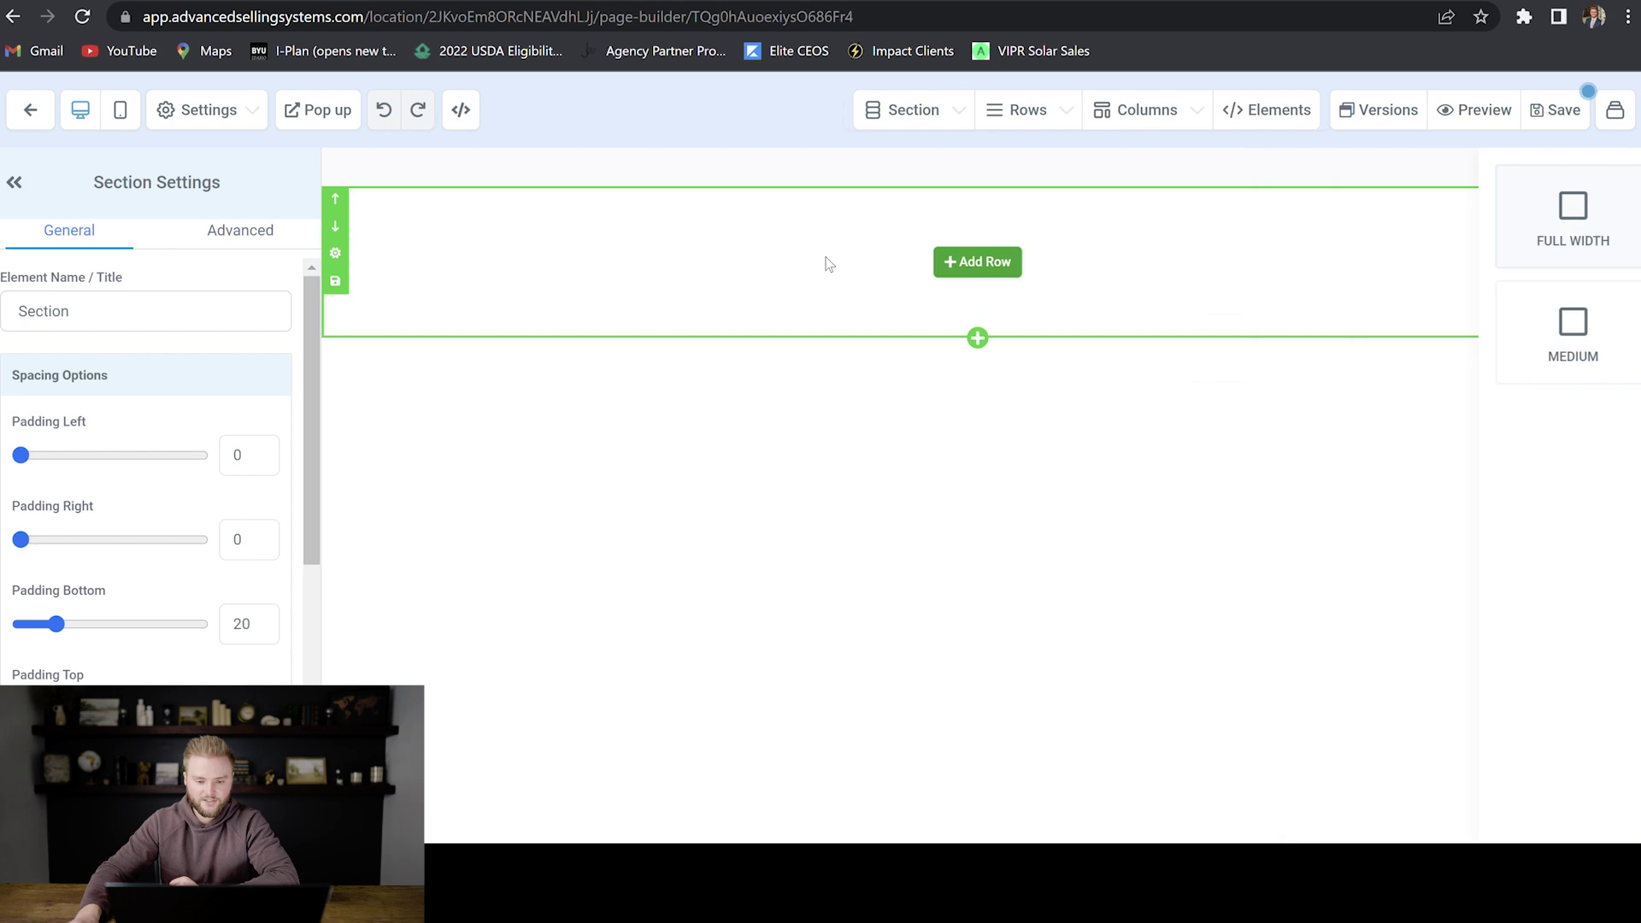
{"action": "left_click", "coordinate": [977, 261]}
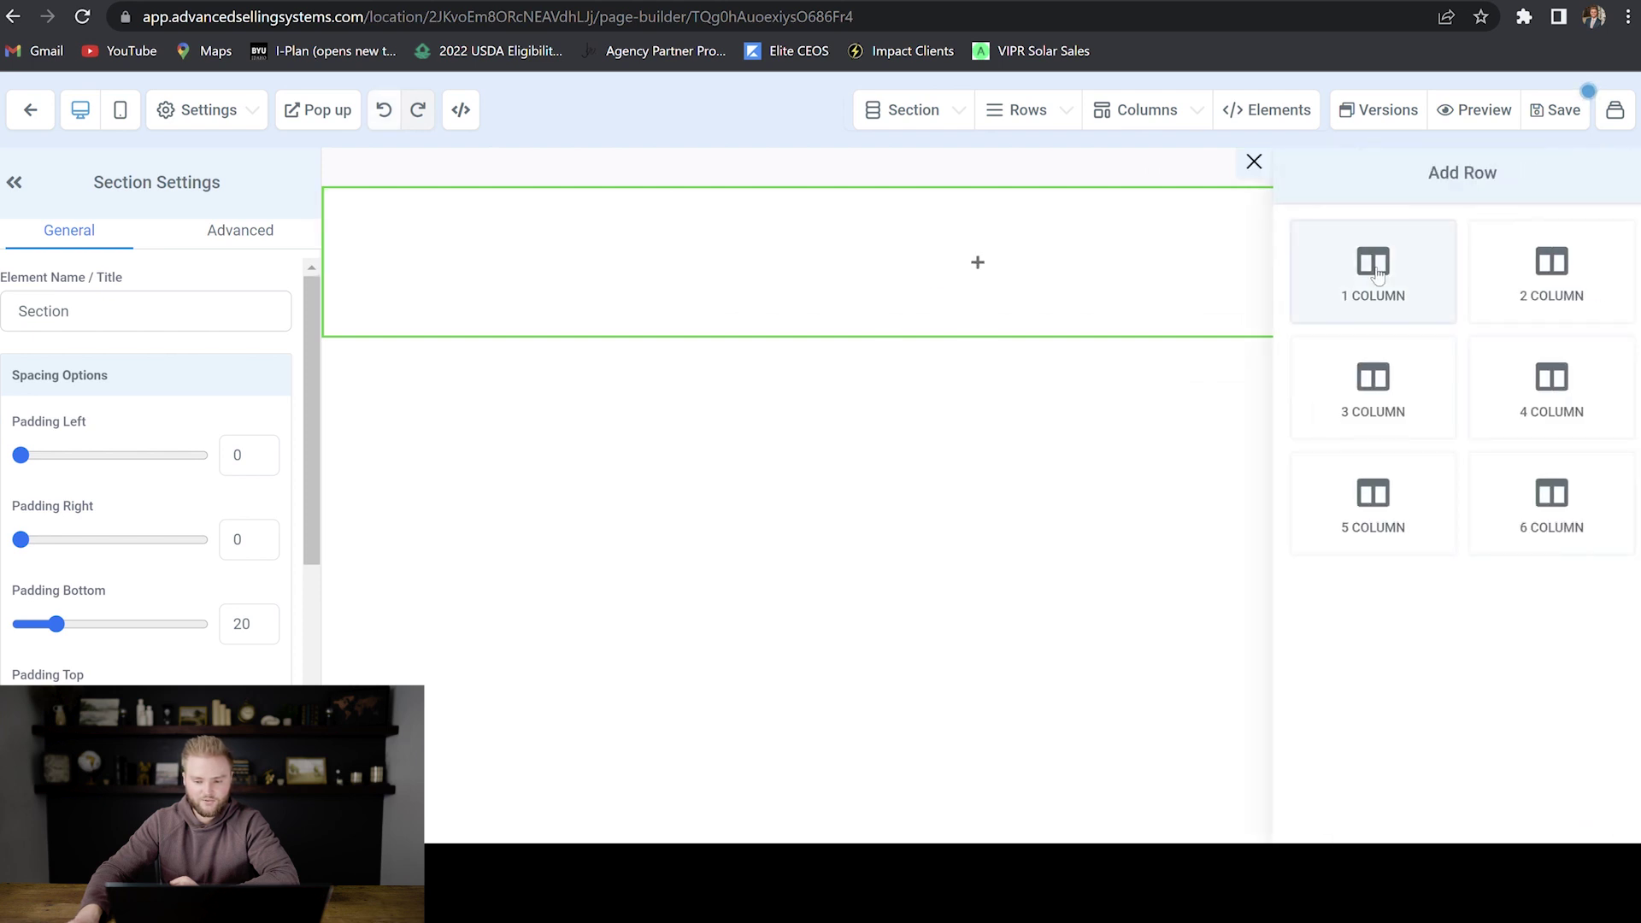
{"action": "left_click", "coordinate": [1376, 272]}
Step: Browse the available page elements for the new column, then check the page in mobile and desktop views
{"action": "left_click", "coordinate": [1023, 303]}
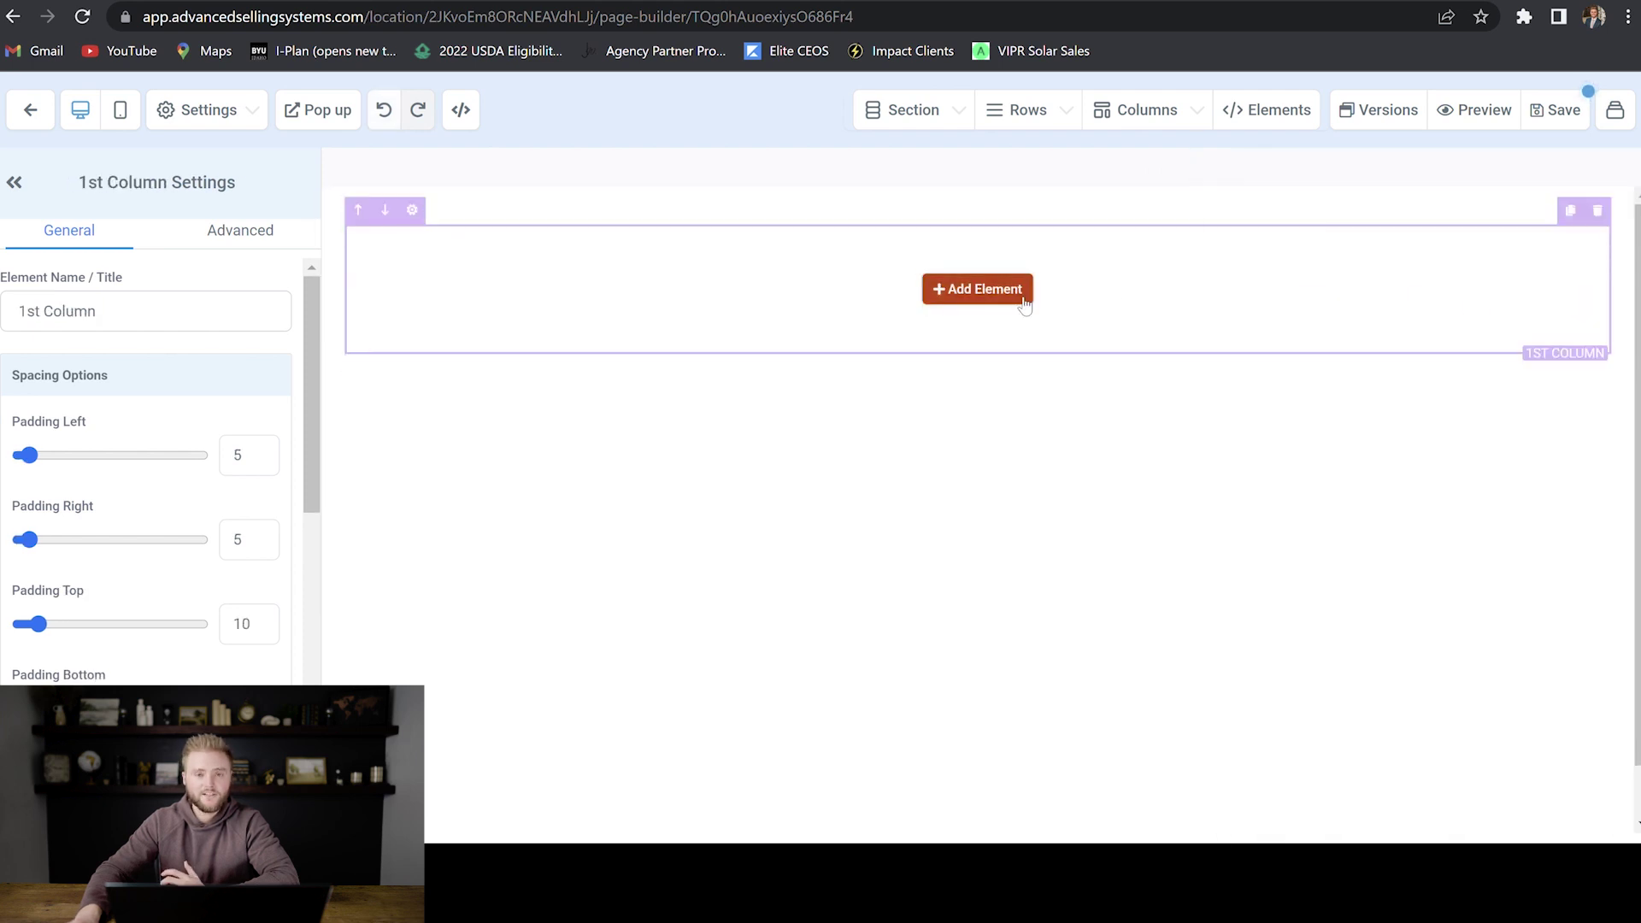
{"action": "left_click", "coordinate": [1024, 304]}
{"action": "left_click", "coordinate": [1146, 165]}
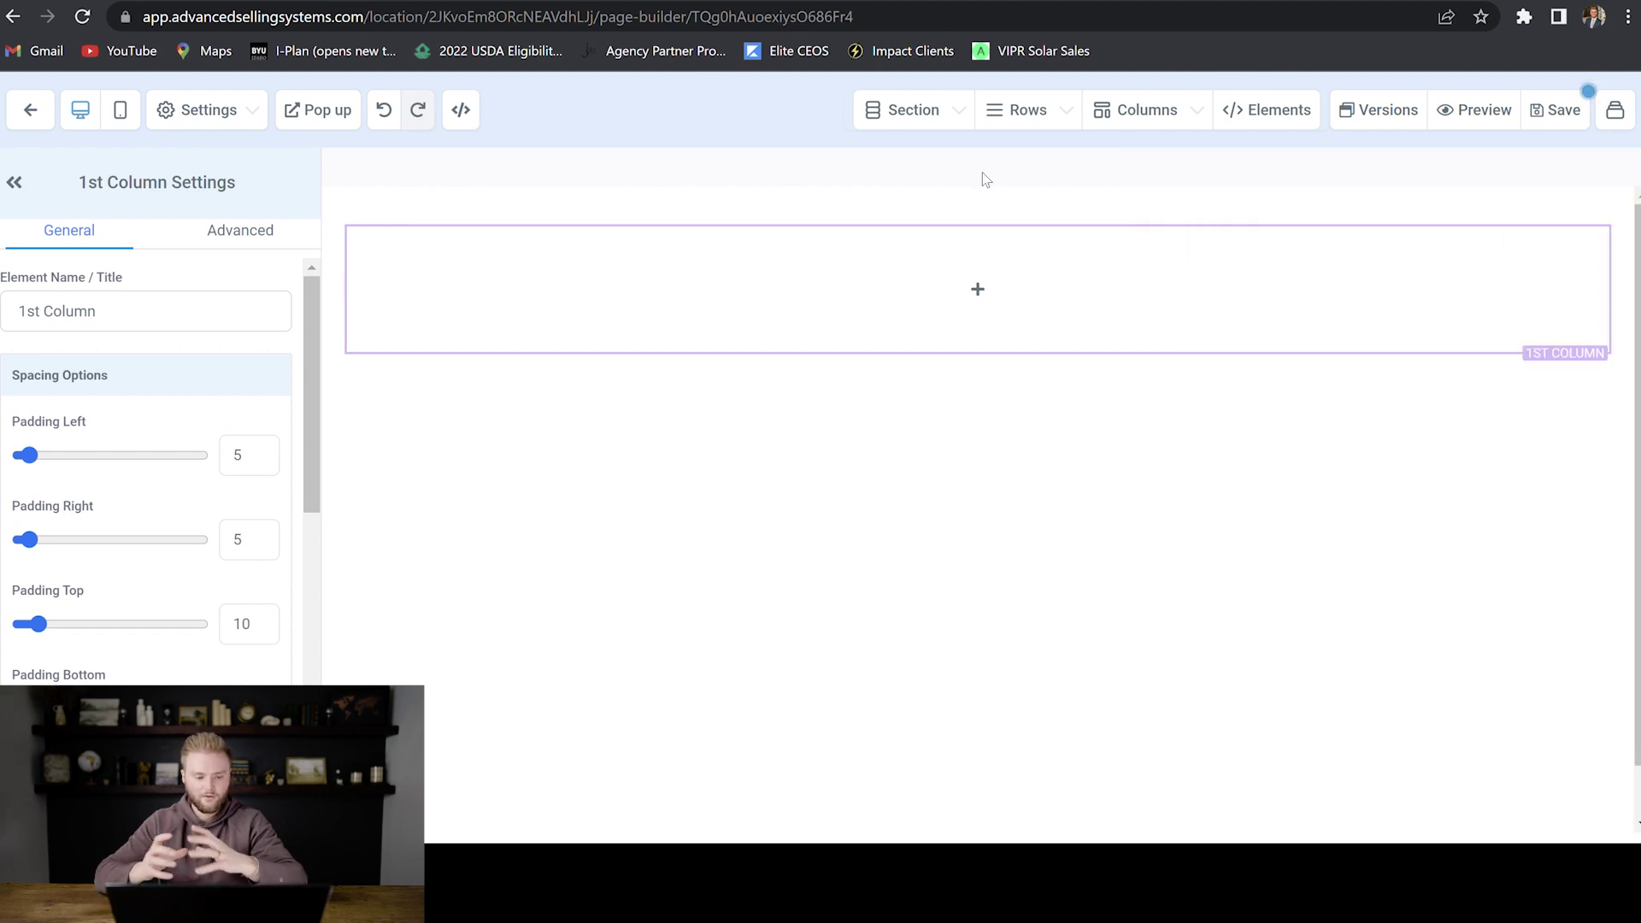
{"action": "left_click", "coordinate": [1295, 117]}
{"action": "left_click", "coordinate": [1137, 160]}
{"action": "scroll", "coordinate": [1327, 422], "scroll_direction": "down", "scroll_amount": 3}
{"action": "scroll", "coordinate": [1324, 407], "scroll_direction": "up", "scroll_amount": 1}
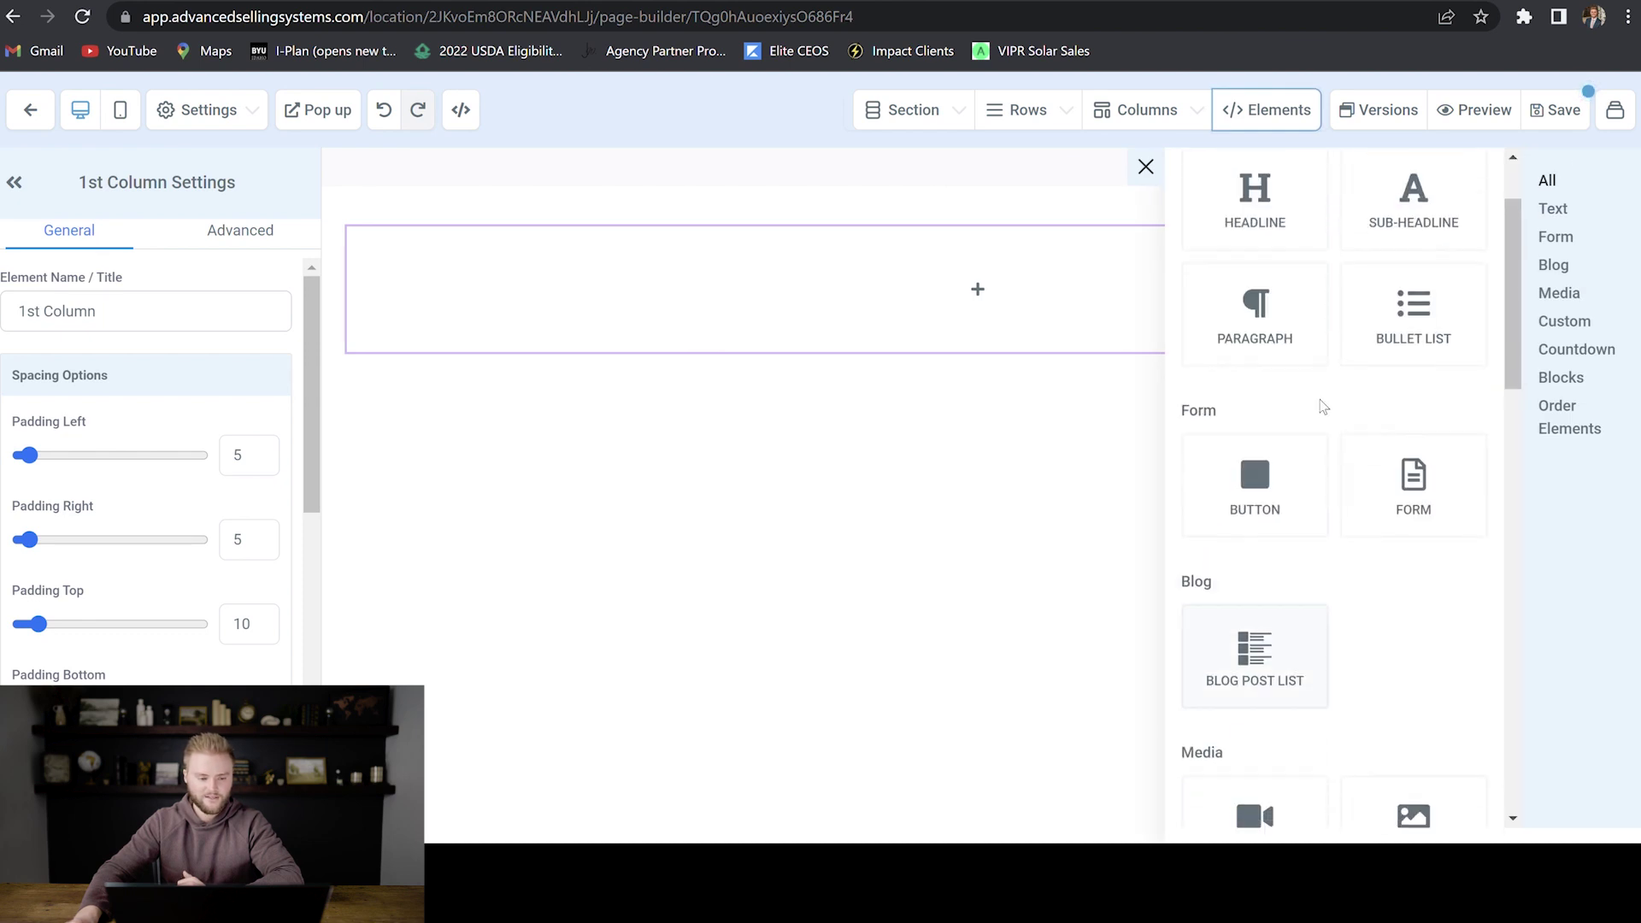
{"action": "scroll", "coordinate": [1327, 415], "scroll_direction": "up", "scroll_amount": 2}
{"action": "left_click", "coordinate": [1018, 249]}
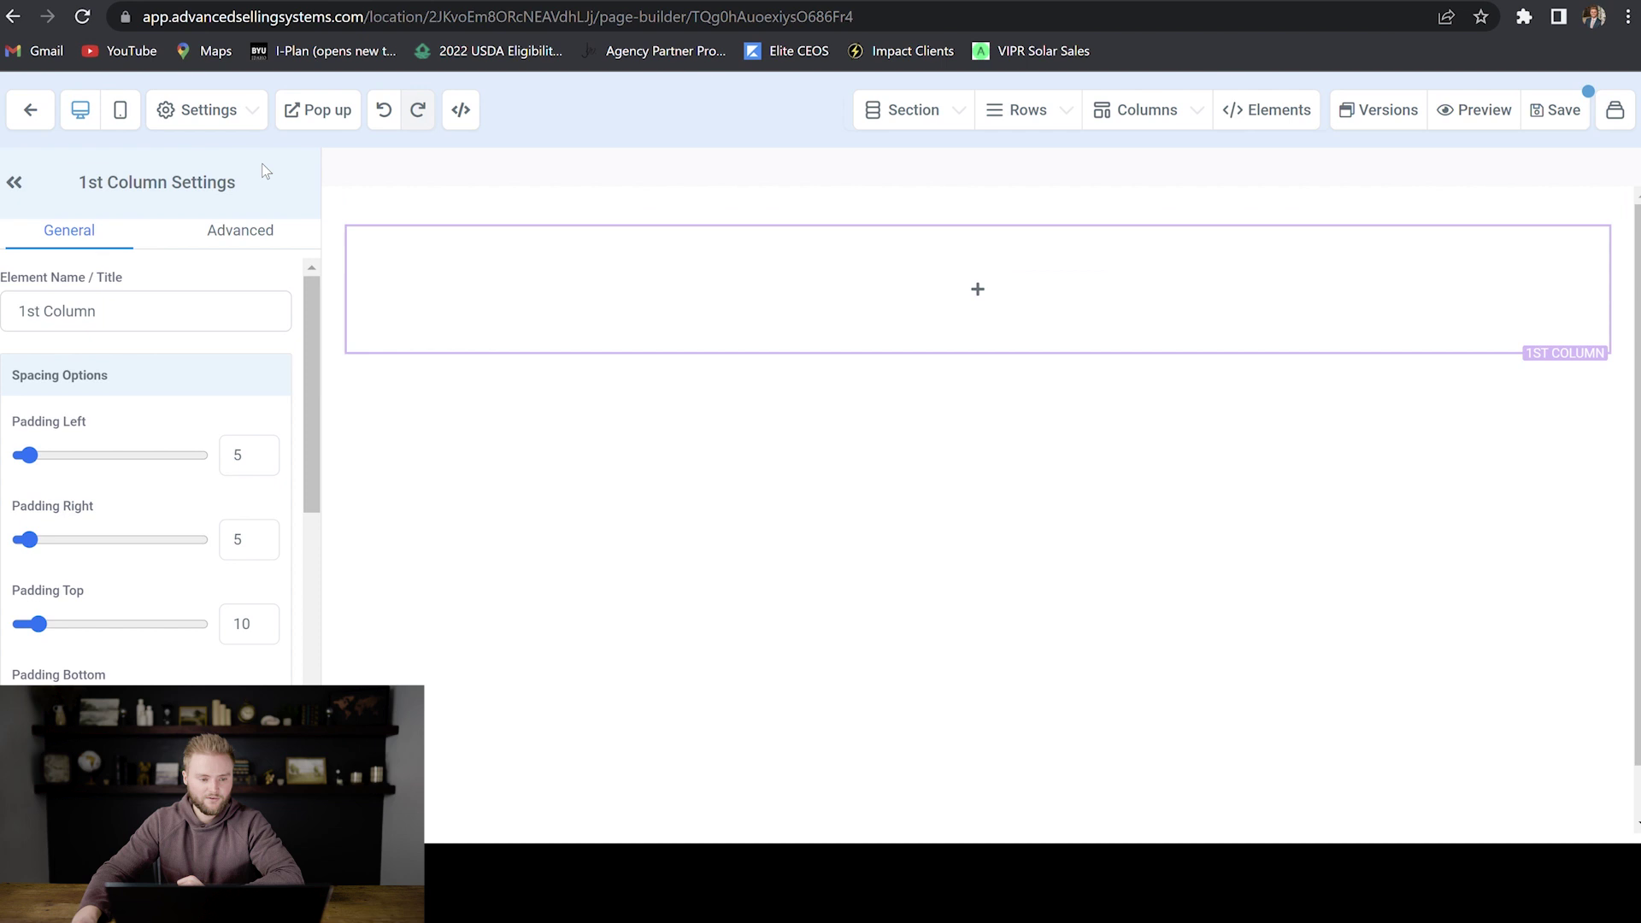
{"action": "left_click", "coordinate": [120, 112]}
{"action": "left_click", "coordinate": [80, 111]}
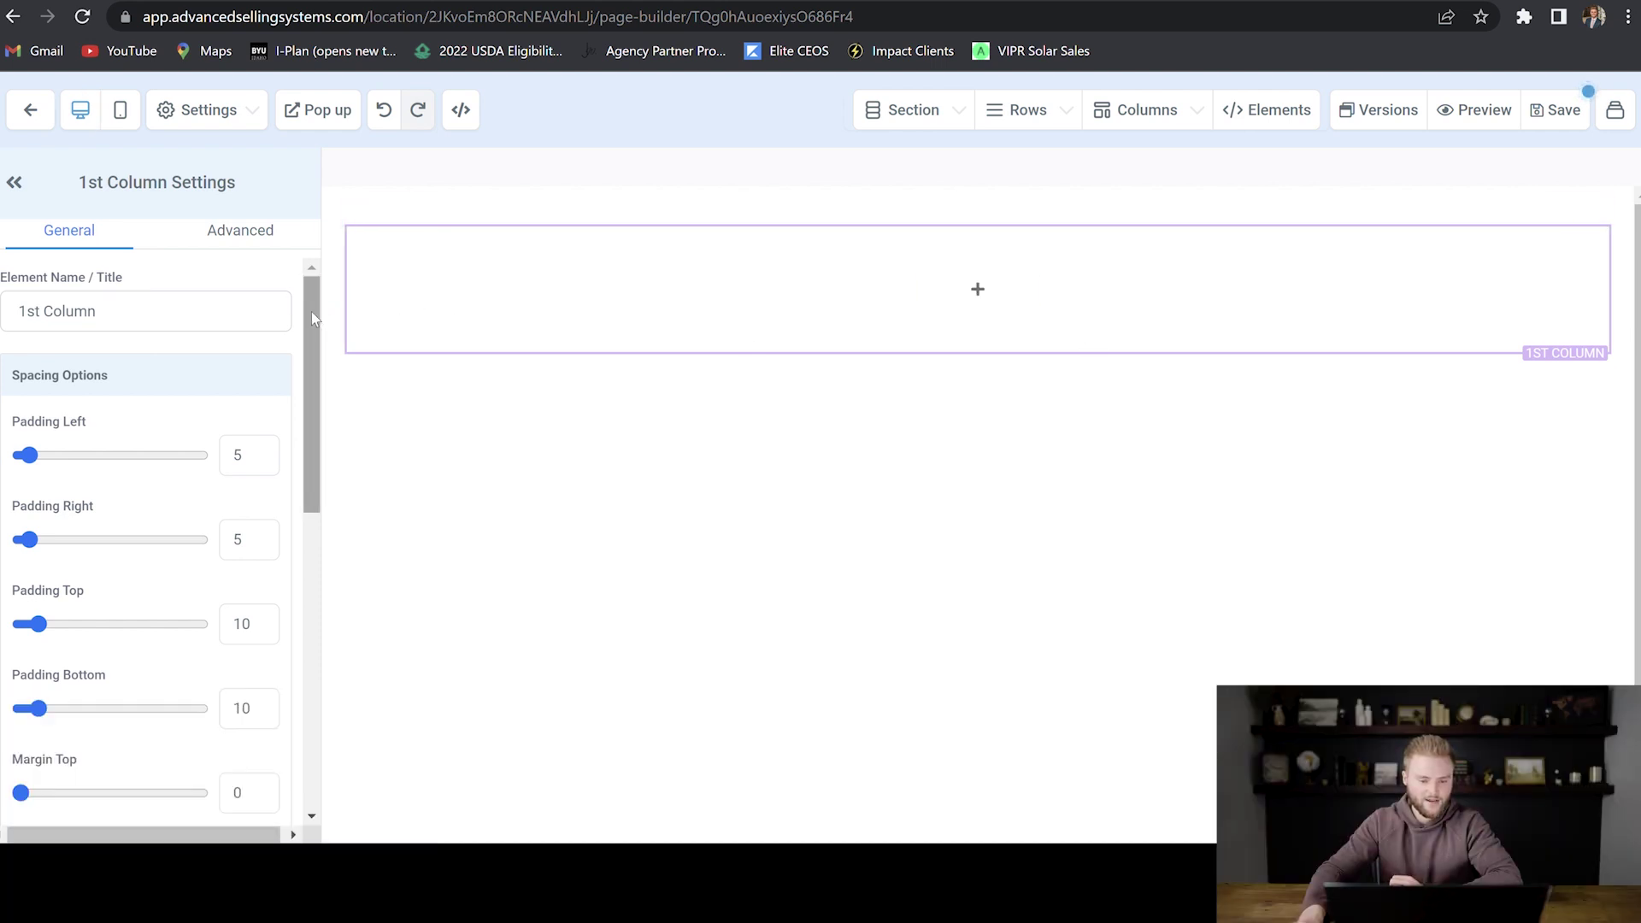
Step: Turn off 'Use Same layout for Mobile' on the 1st Column, save the Home page, and return to Websites
{"action": "left_click_drag", "start_coordinate": [311, 312], "coordinate": [292, 671]}
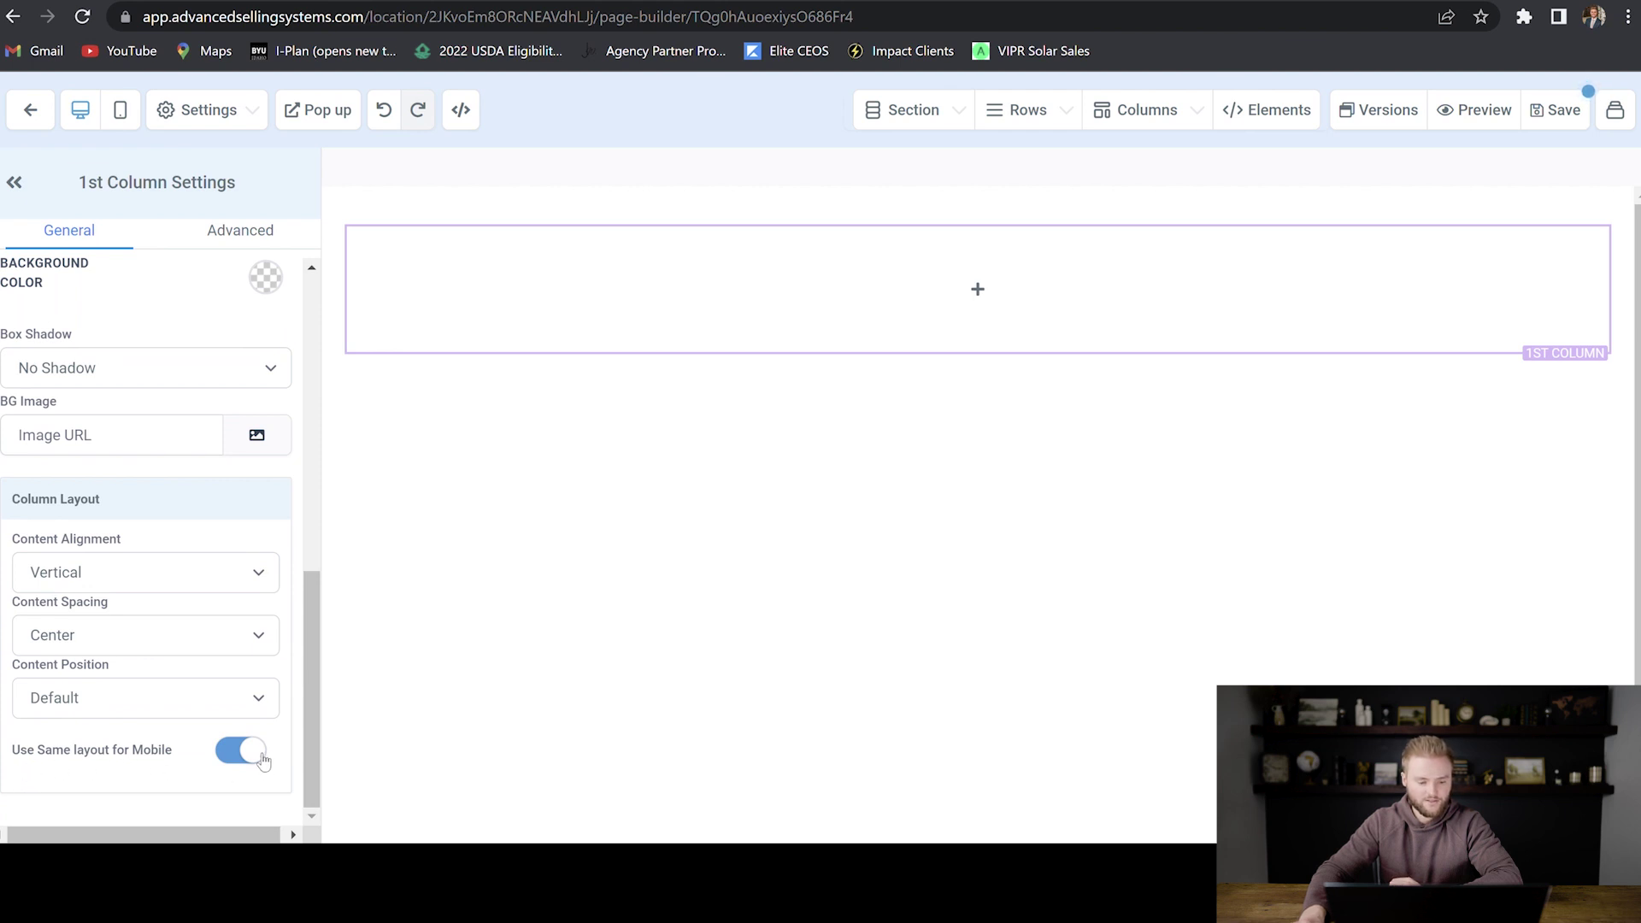
{"action": "left_click", "coordinate": [264, 762]}
{"action": "mouse_move", "coordinate": [805, 271]}
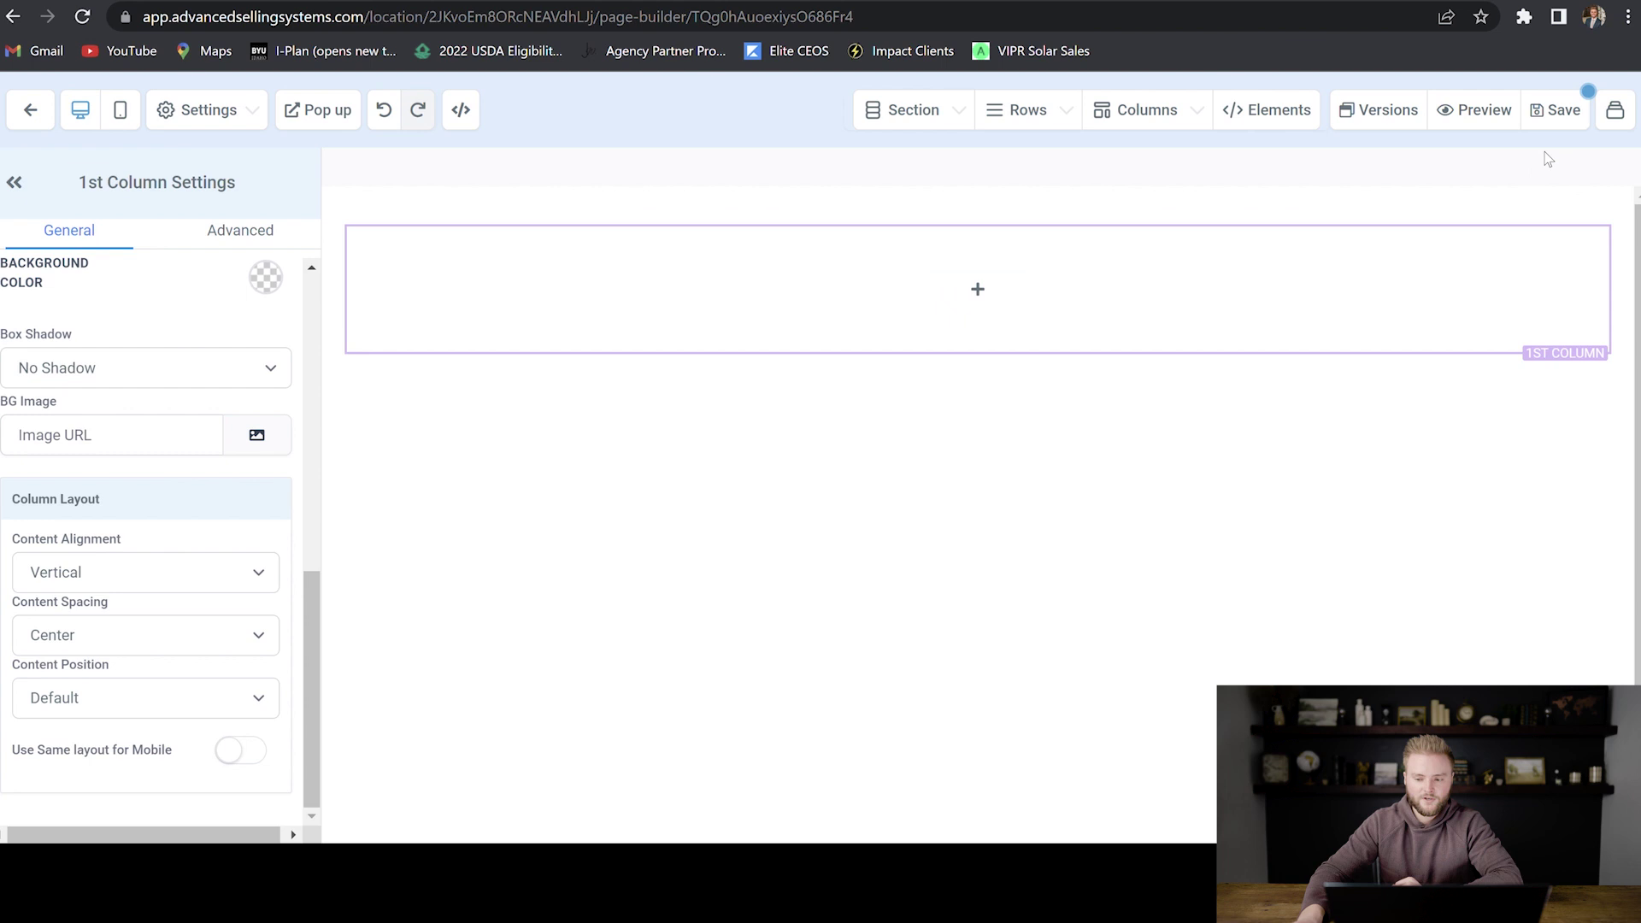
{"action": "left_click", "coordinate": [1557, 110]}
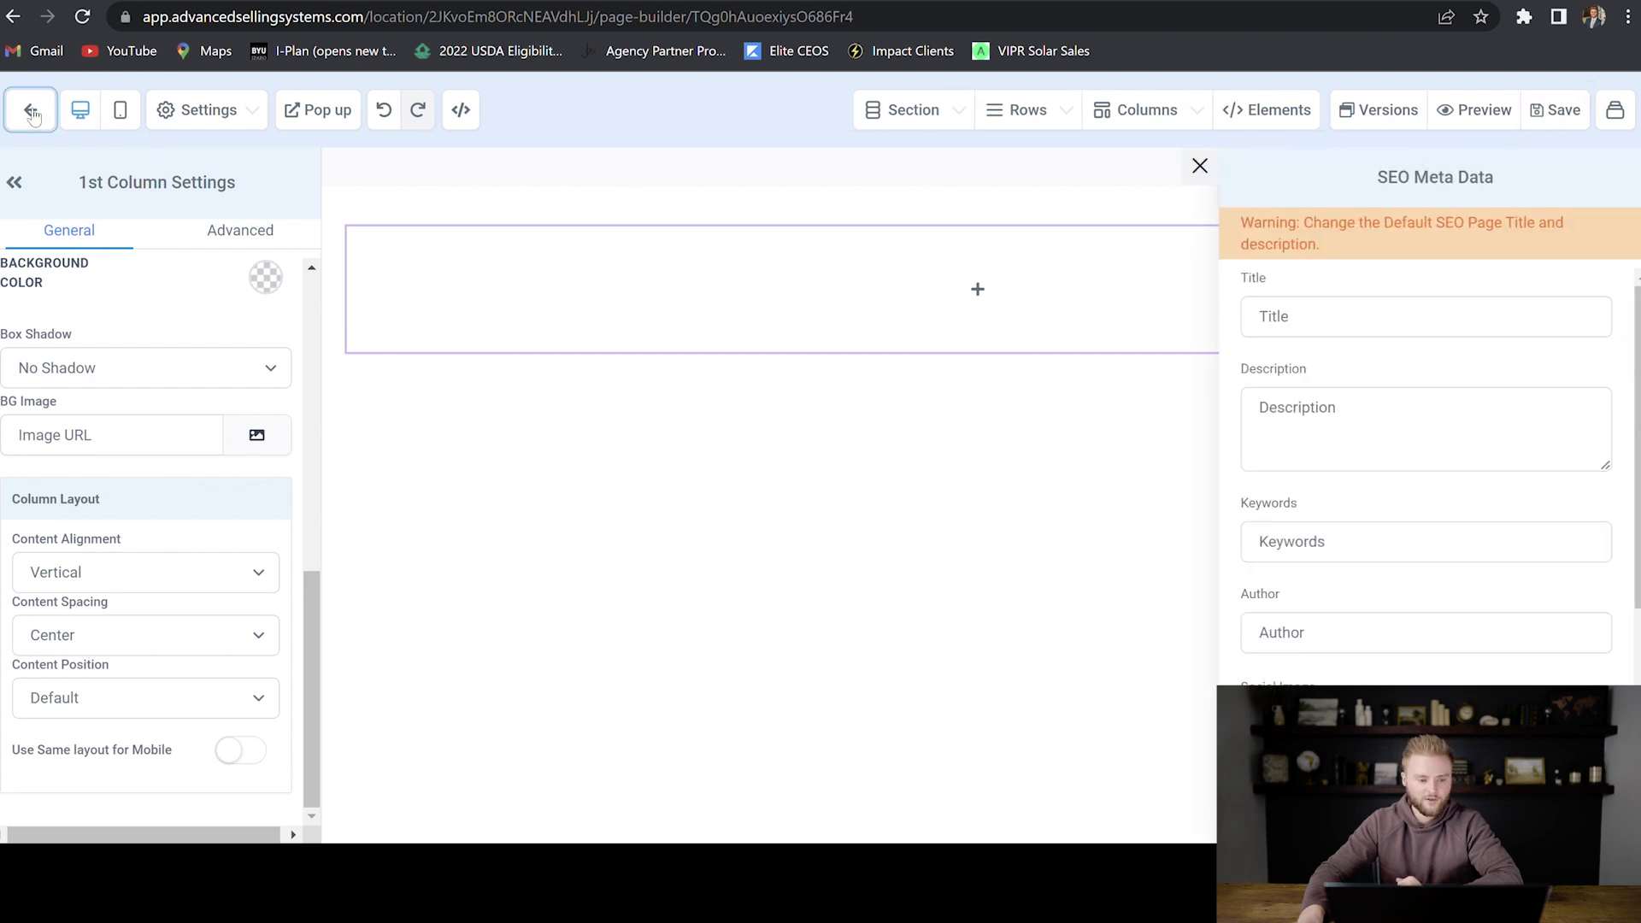
{"action": "left_click", "coordinate": [30, 110]}
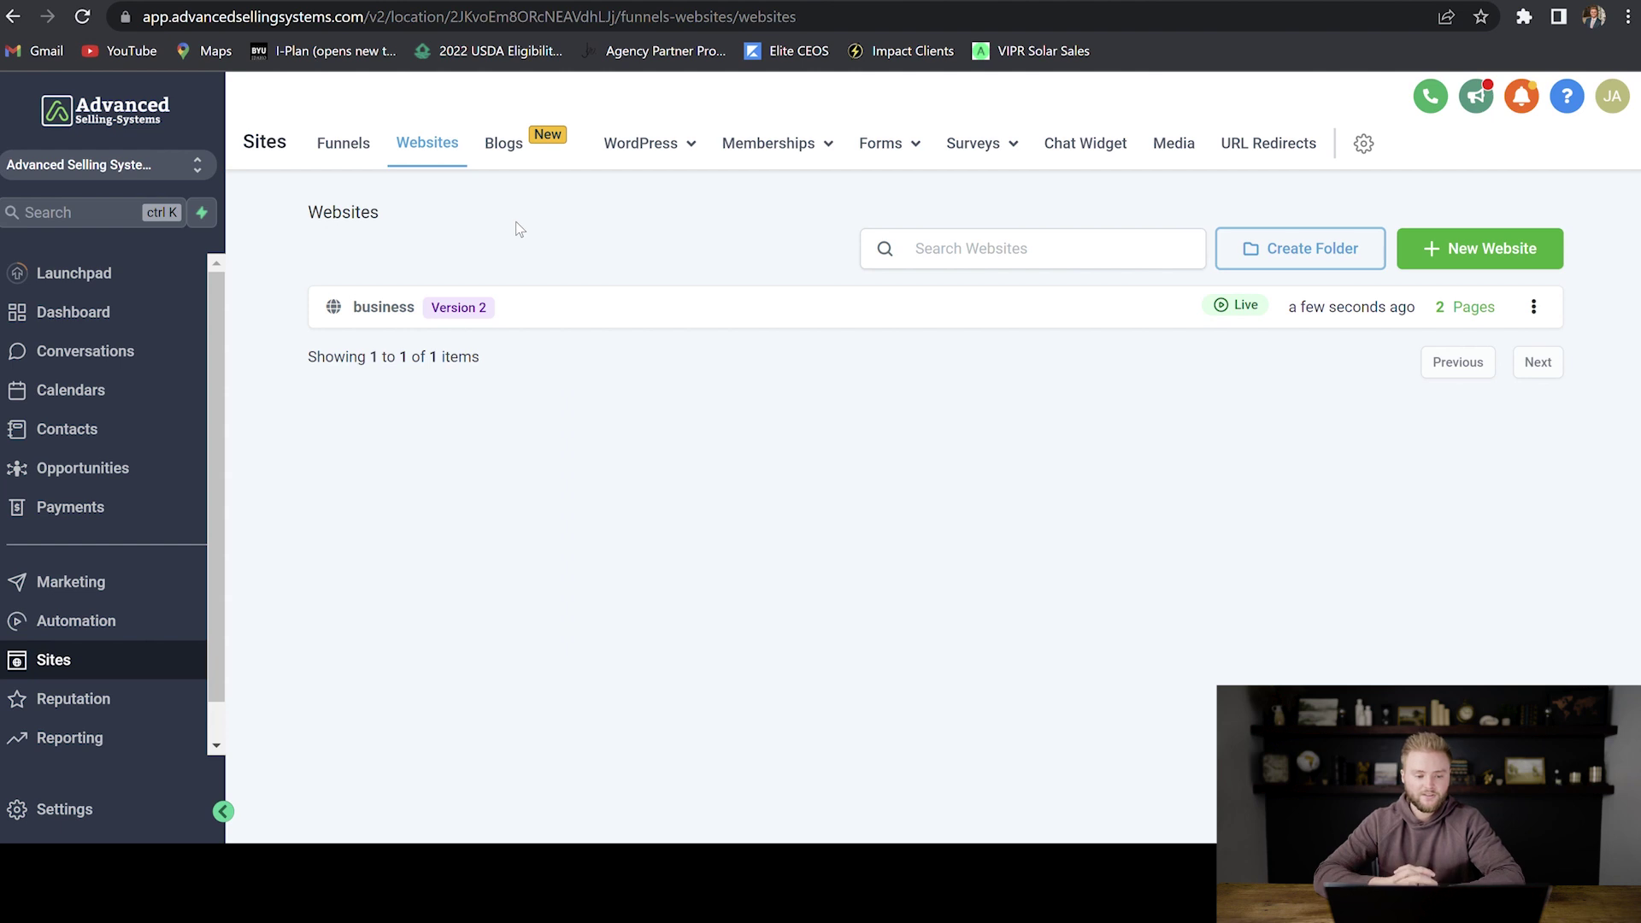
Step: Switch to the Funnels list in the Sites section
{"action": "left_click", "coordinate": [351, 150]}
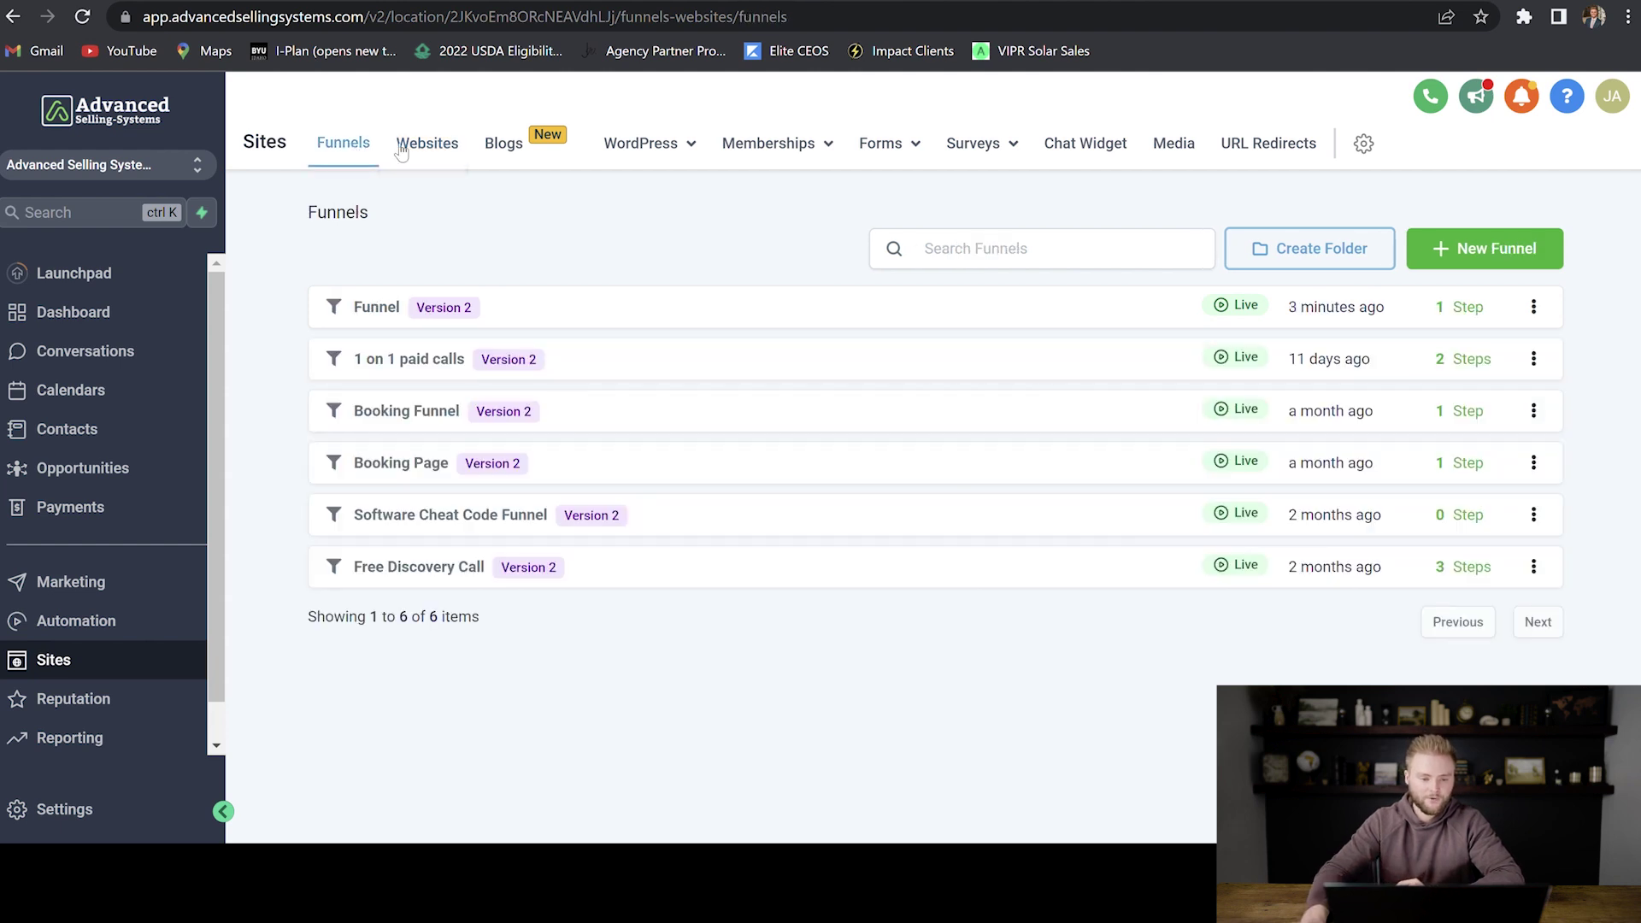